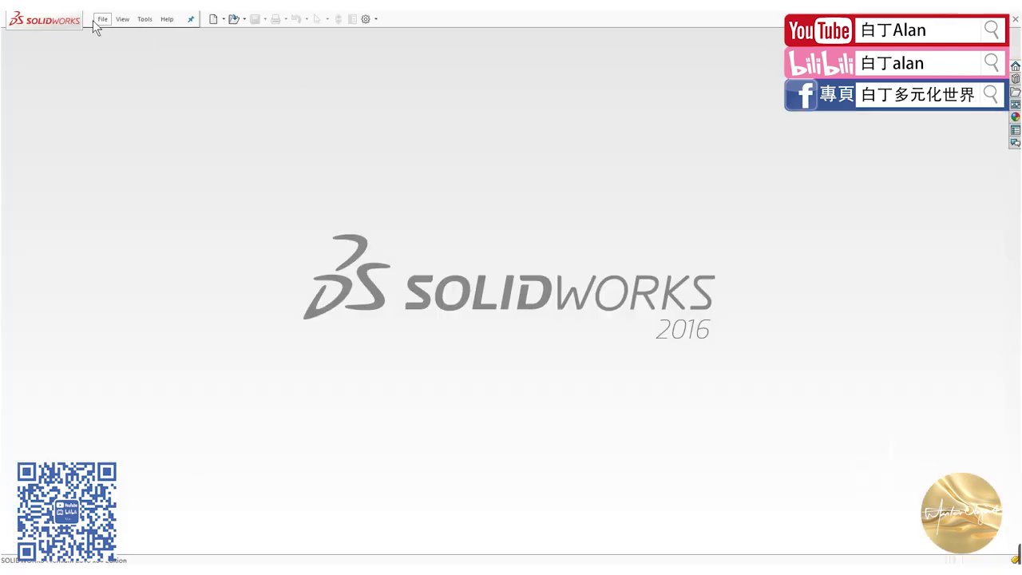
- Create a new blank part document (Part3) and select the Right Plane
{"action": "left_click", "coordinate": [102, 22]}
{"action": "left_click", "coordinate": [111, 32]}
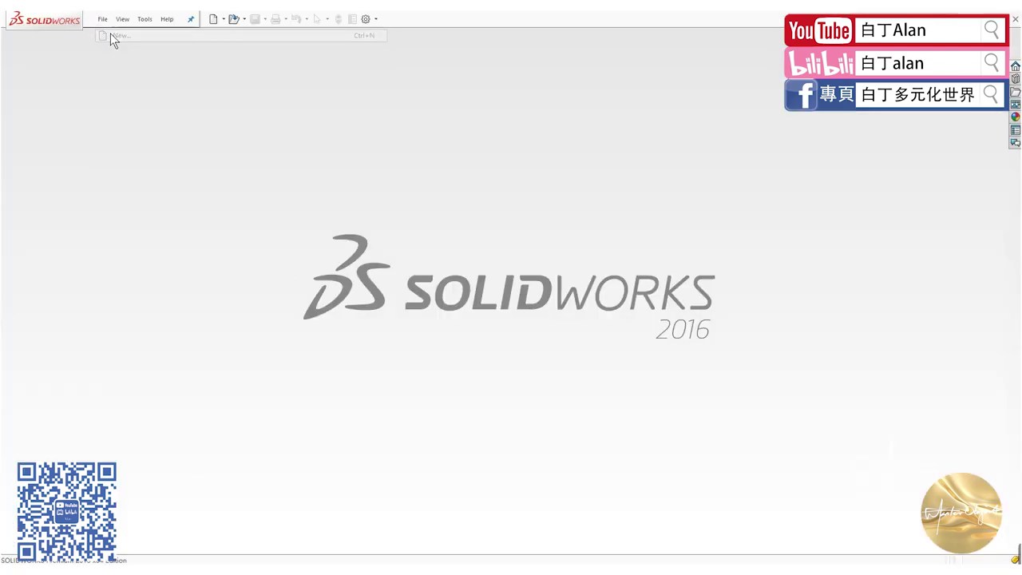
{"action": "left_click", "coordinate": [414, 423]}
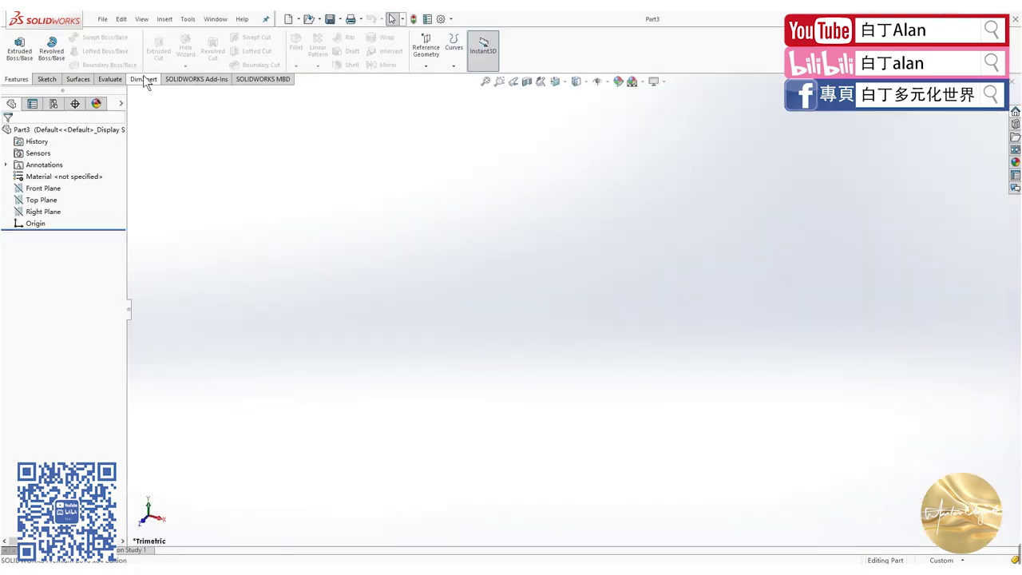
{"action": "left_click", "coordinate": [45, 211]}
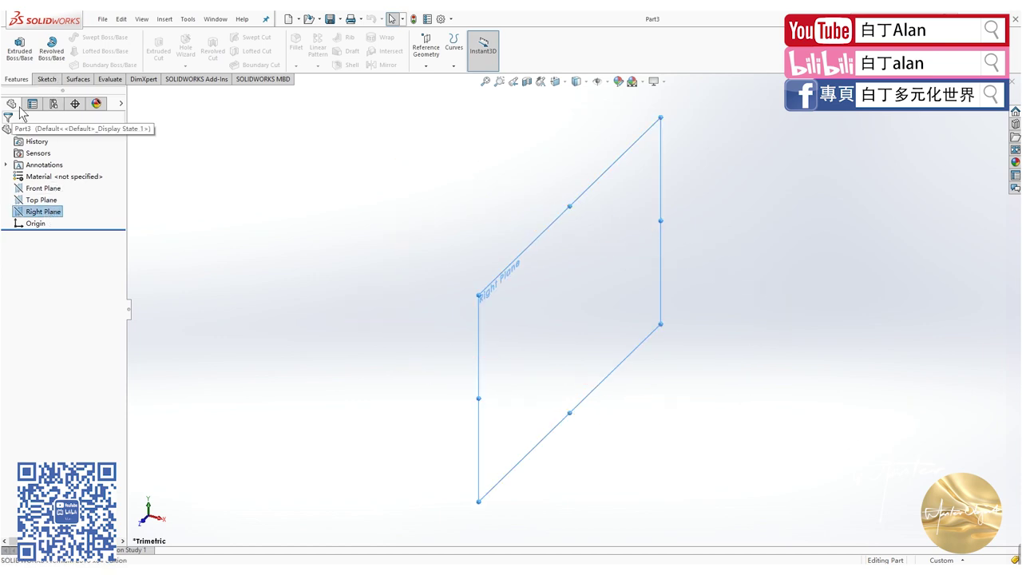
- Start a sketch on the Right Plane and draw a circle centred at the origin
{"action": "left_click", "coordinate": [38, 82]}
{"action": "left_click", "coordinate": [15, 46]}
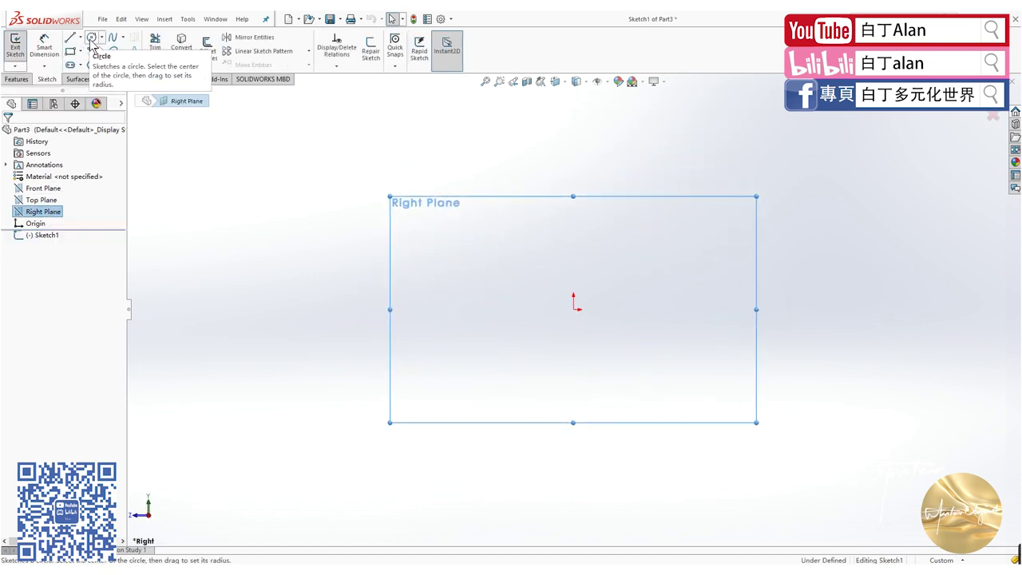
{"action": "left_click", "coordinate": [91, 38]}
{"action": "left_click", "coordinate": [573, 309]}
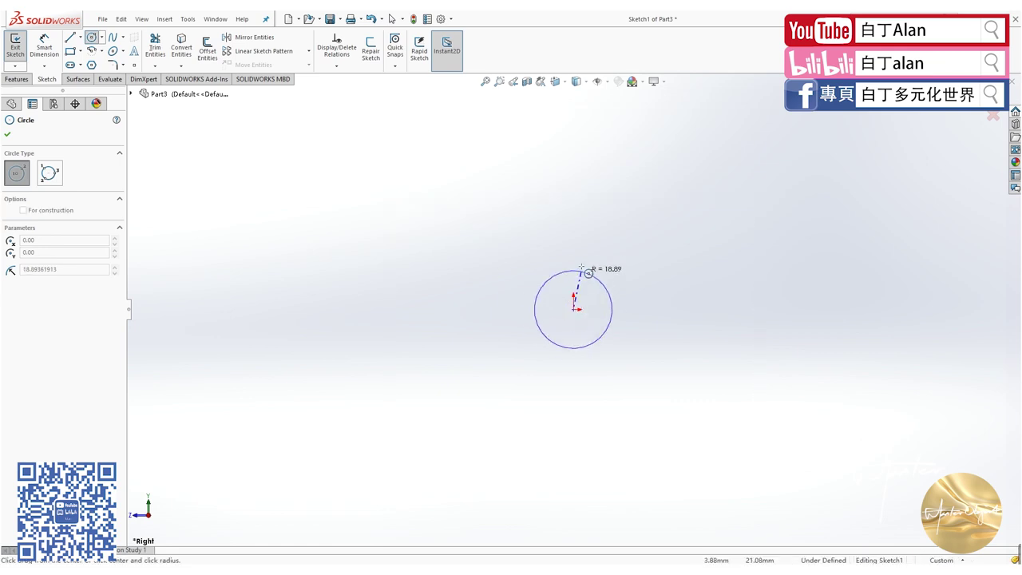
{"action": "left_click", "coordinate": [574, 242]}
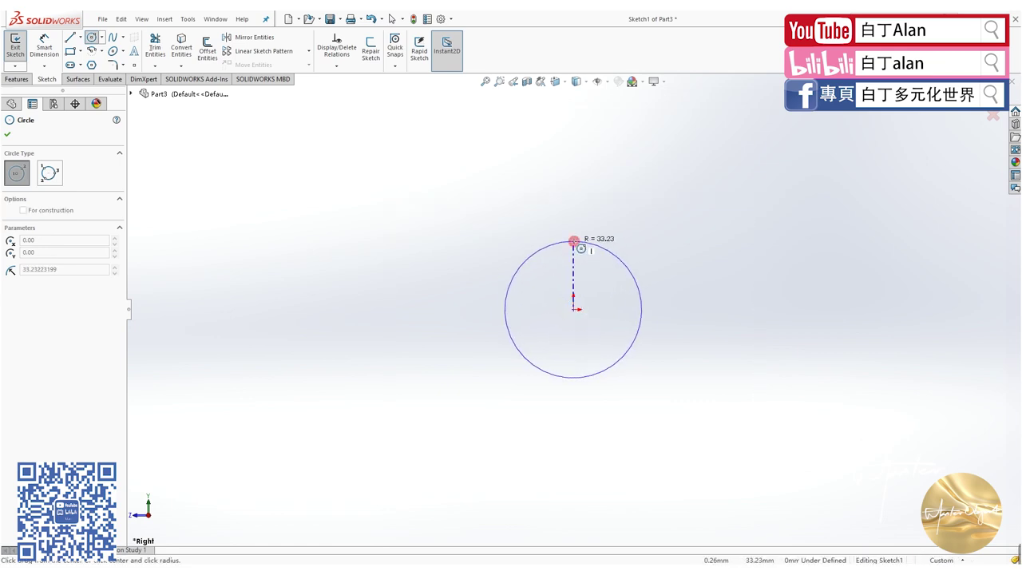
- Dimension the circle's diameter to 40 mm
{"action": "left_click", "coordinate": [56, 40]}
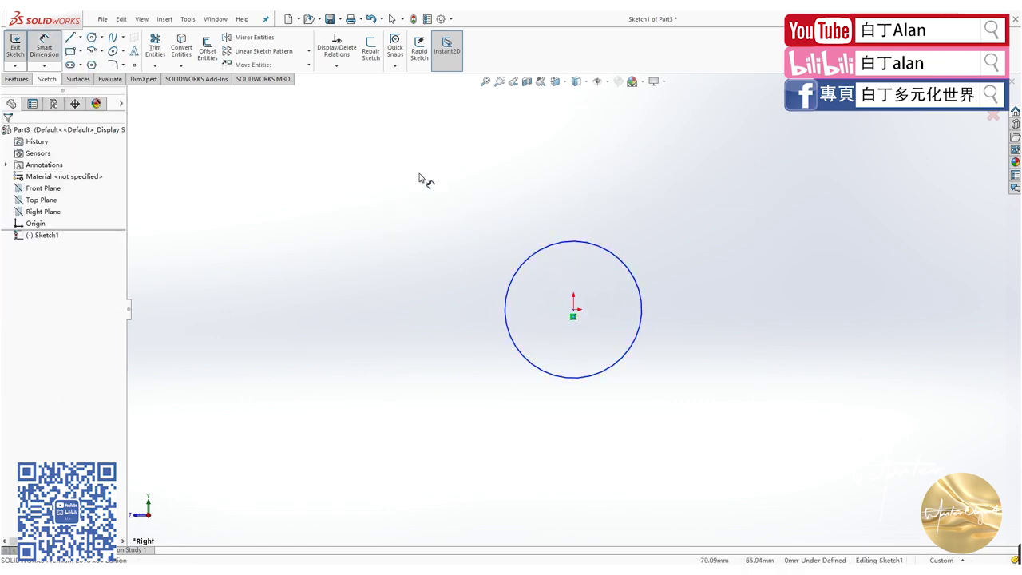
{"action": "left_click", "coordinate": [574, 241]}
{"action": "left_click", "coordinate": [569, 209]}
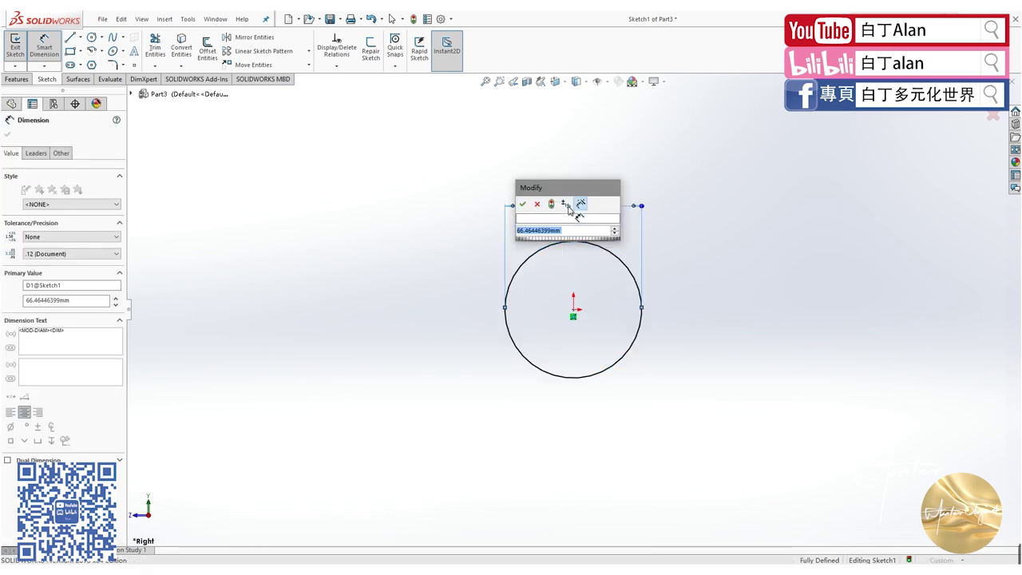
{"action": "type", "text": "40"}
{"action": "key", "text": "Return"}
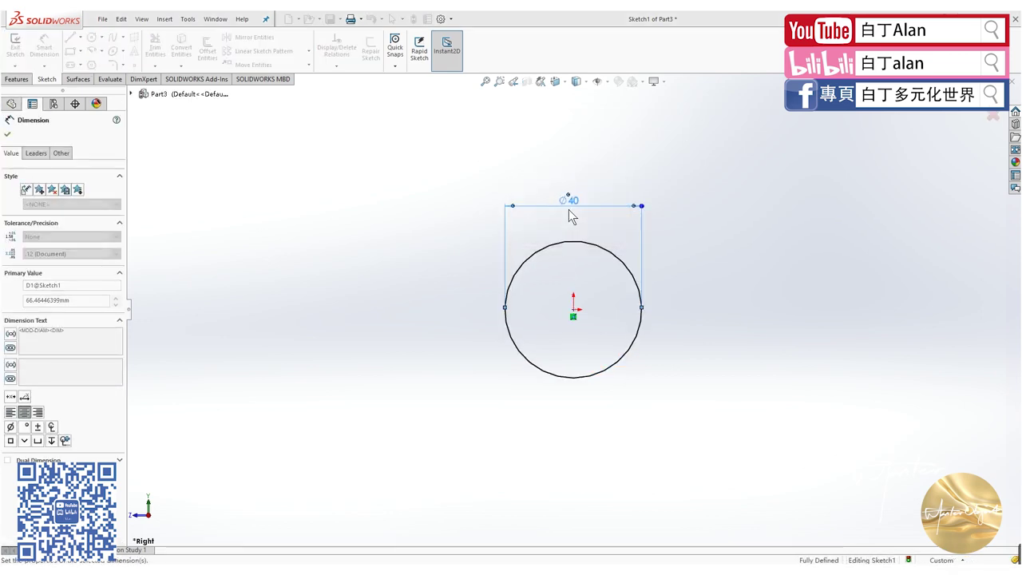
{"action": "left_click", "coordinate": [7, 134]}
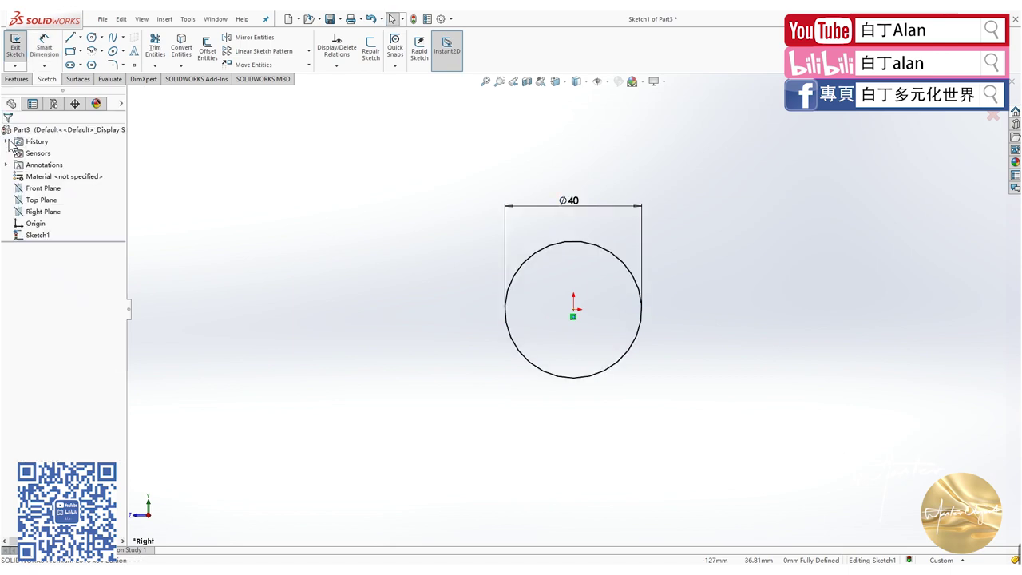
- Exit Sketch1 and start a new sketch on the Front Plane, viewed normal-to
{"action": "left_click", "coordinate": [44, 189]}
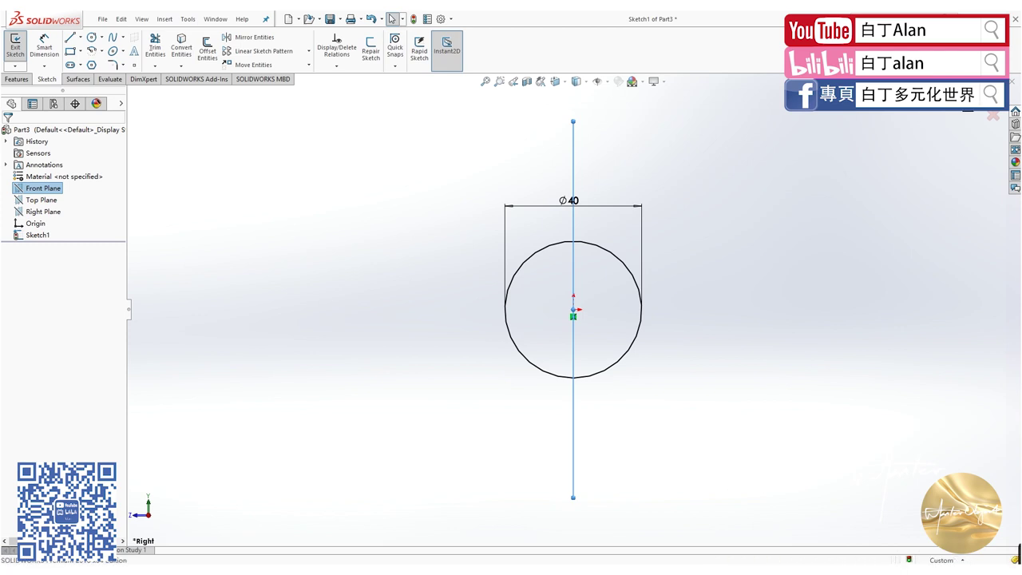
{"action": "left_click", "coordinate": [973, 116]}
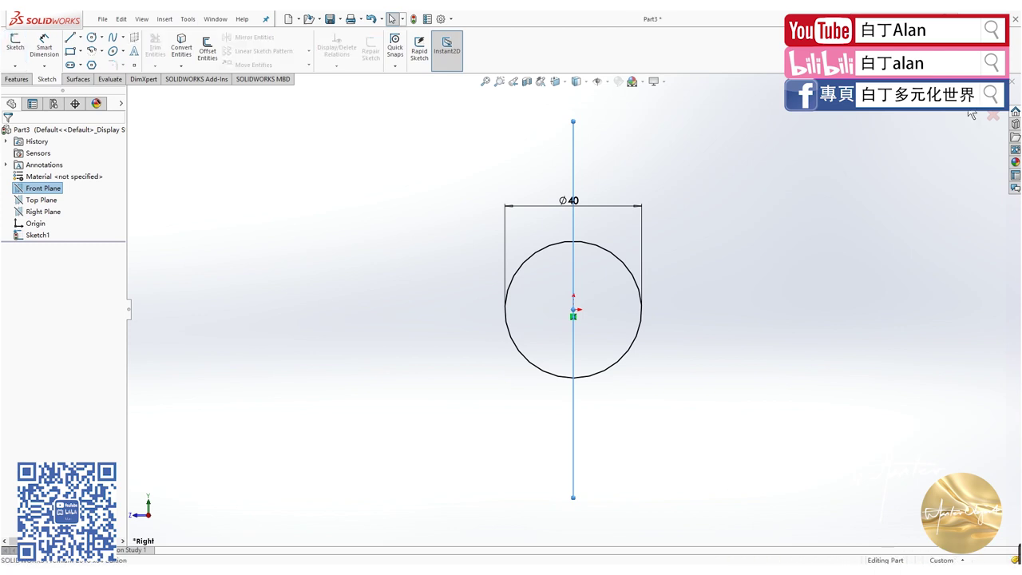
{"action": "left_click", "coordinate": [42, 190]}
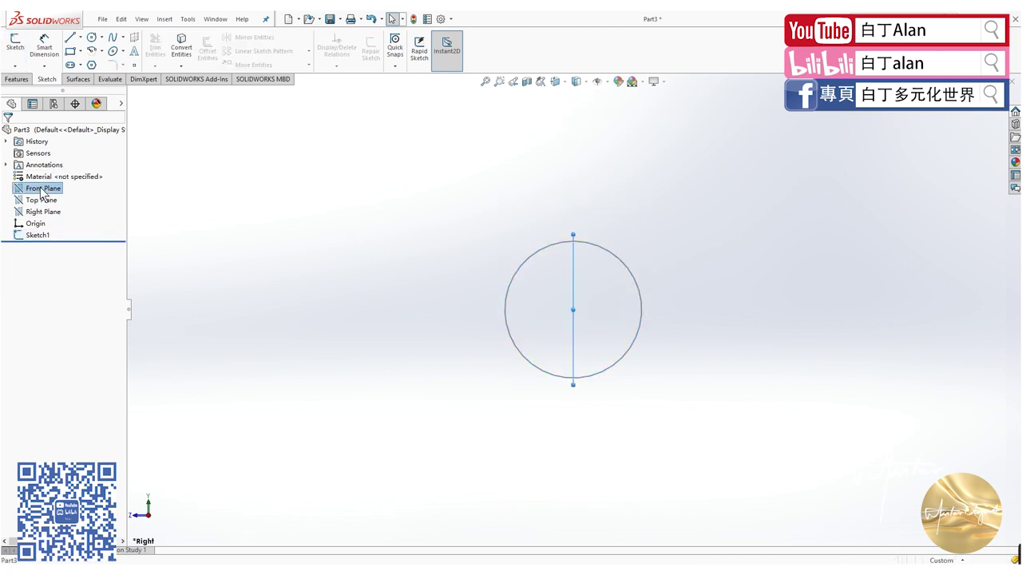
{"action": "key", "text": "ctrl+8"}
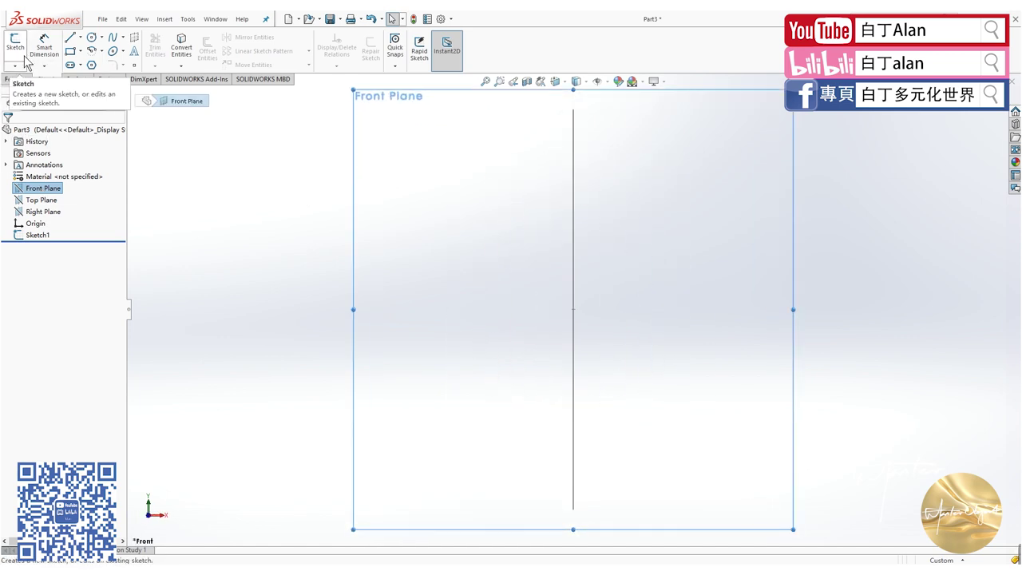
{"action": "left_click", "coordinate": [18, 52]}
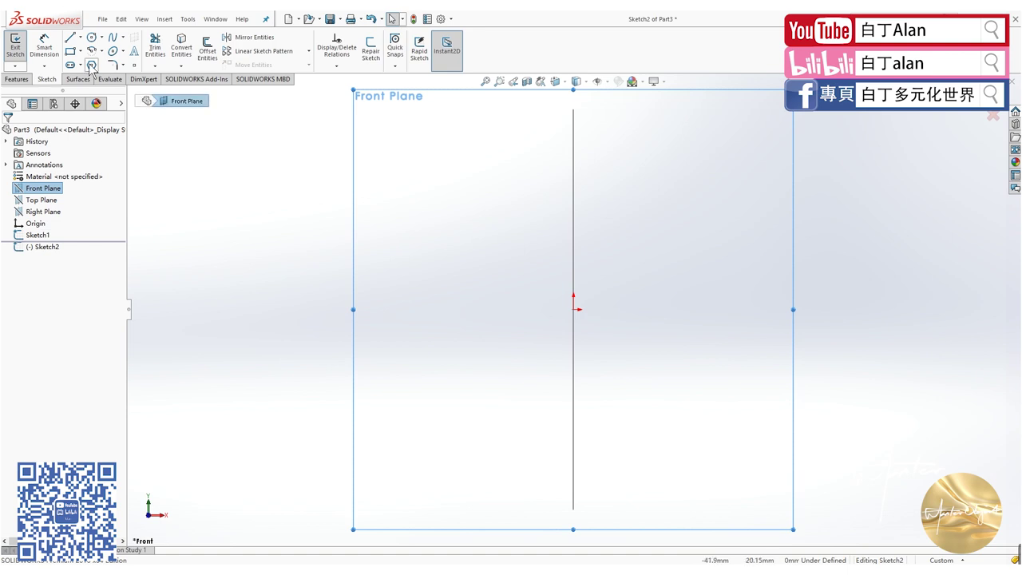
- Draw a horizontal and a vertical line from the origin and make them equal
{"action": "left_click", "coordinate": [70, 36]}
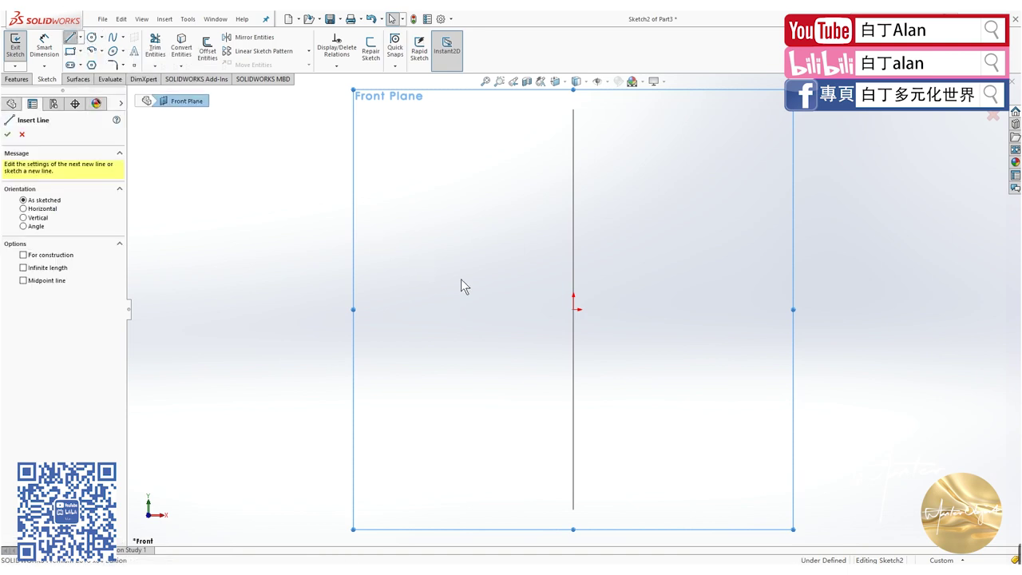
{"action": "left_click", "coordinate": [573, 309]}
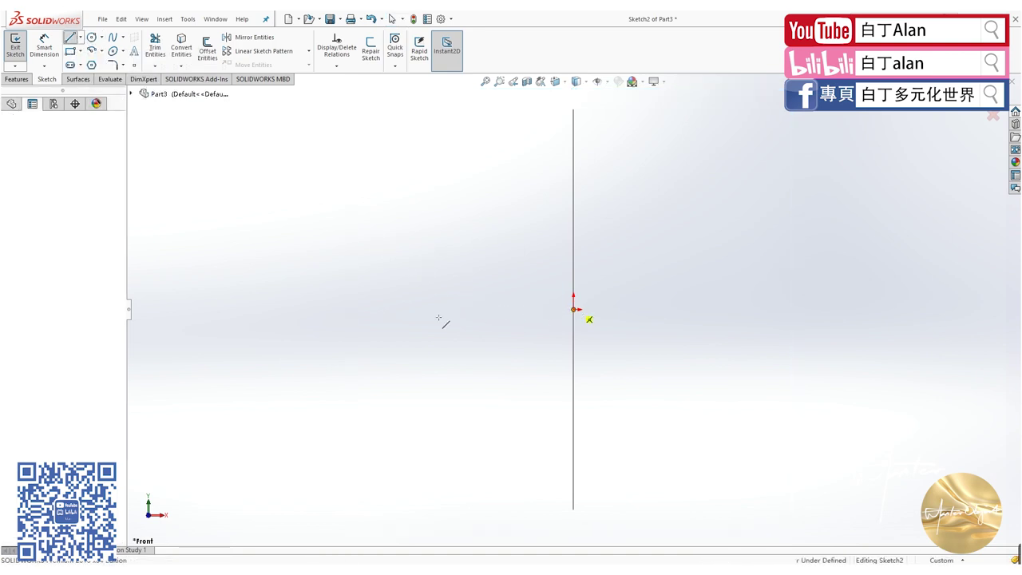
{"action": "left_click", "coordinate": [295, 309]}
{"action": "type", "text": "20"}
{"action": "key", "text": "Return"}
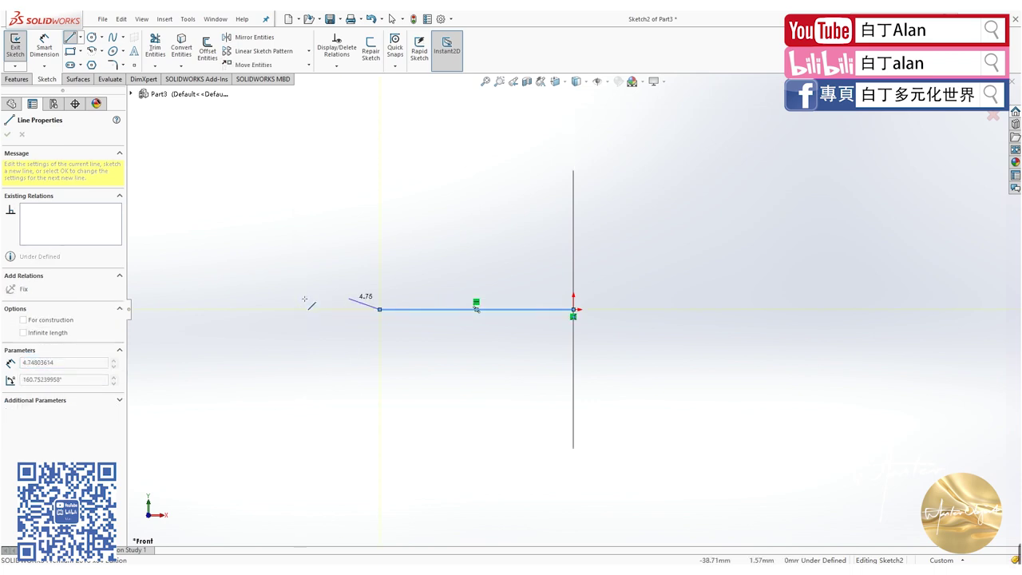
{"action": "key", "text": "Escape"}
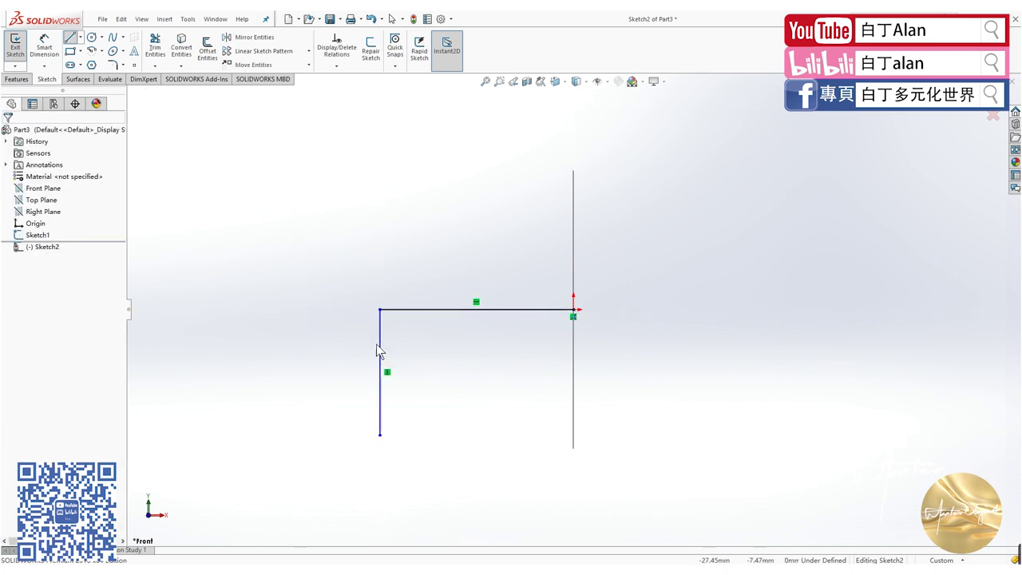
{"action": "left_click", "coordinate": [393, 310]}
{"action": "left_click", "coordinate": [380, 359], "text": "ctrl"}
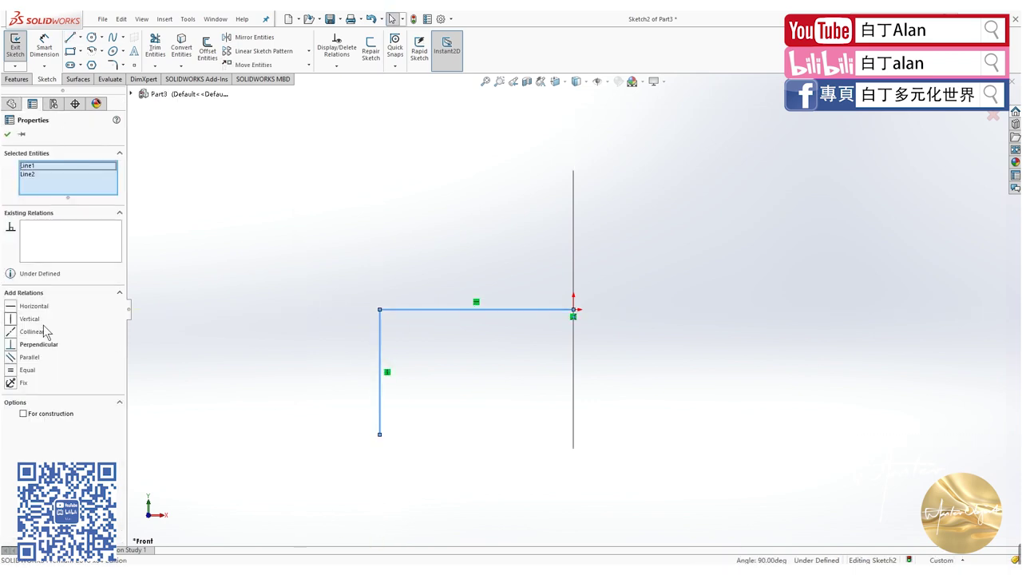
{"action": "left_click", "coordinate": [12, 369]}
{"action": "key", "text": "Escape"}
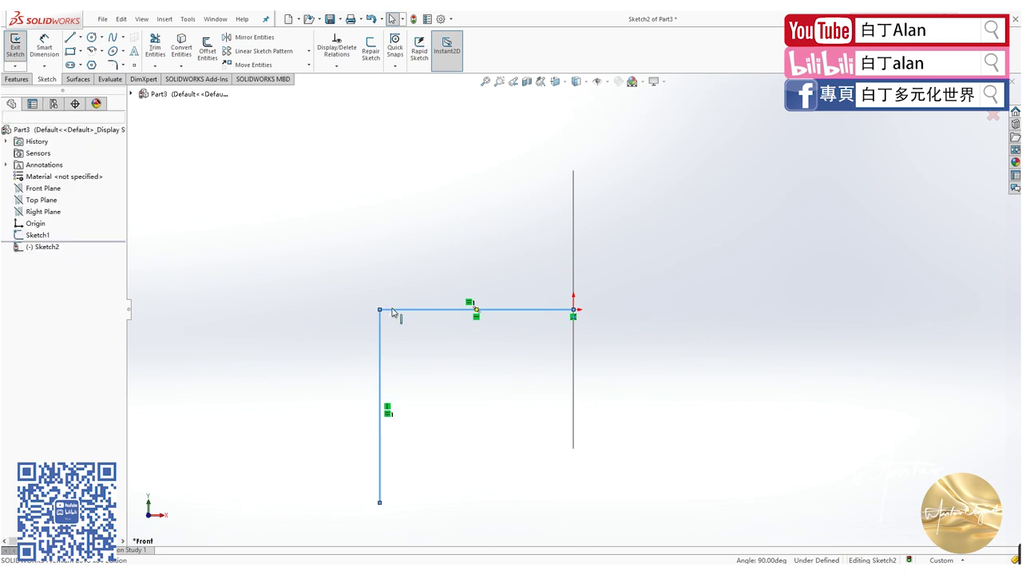
- Dimension the horizontal line to 100 mm
{"action": "left_click", "coordinate": [41, 61]}
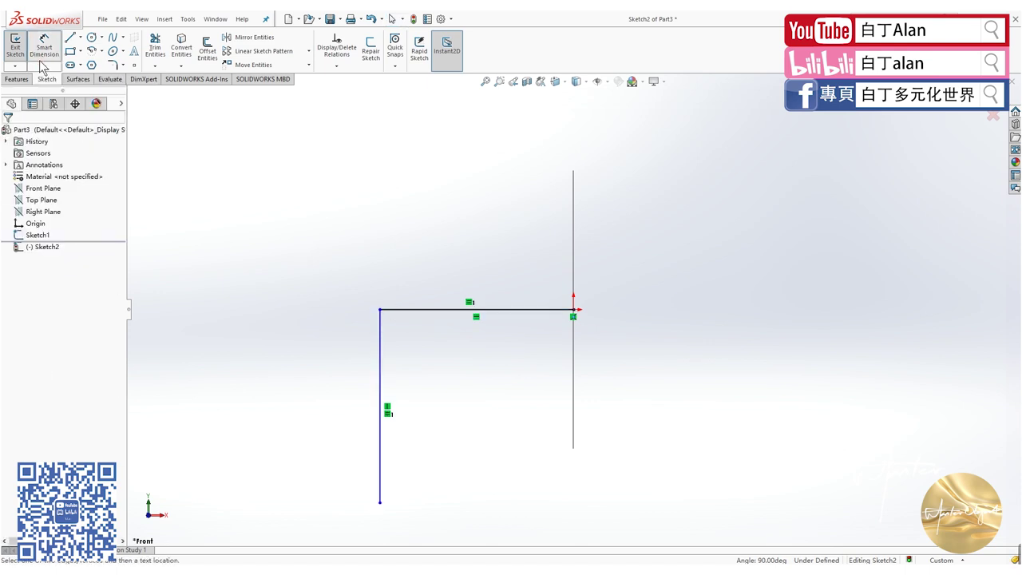
{"action": "left_click", "coordinate": [425, 309]}
{"action": "left_click", "coordinate": [434, 265]}
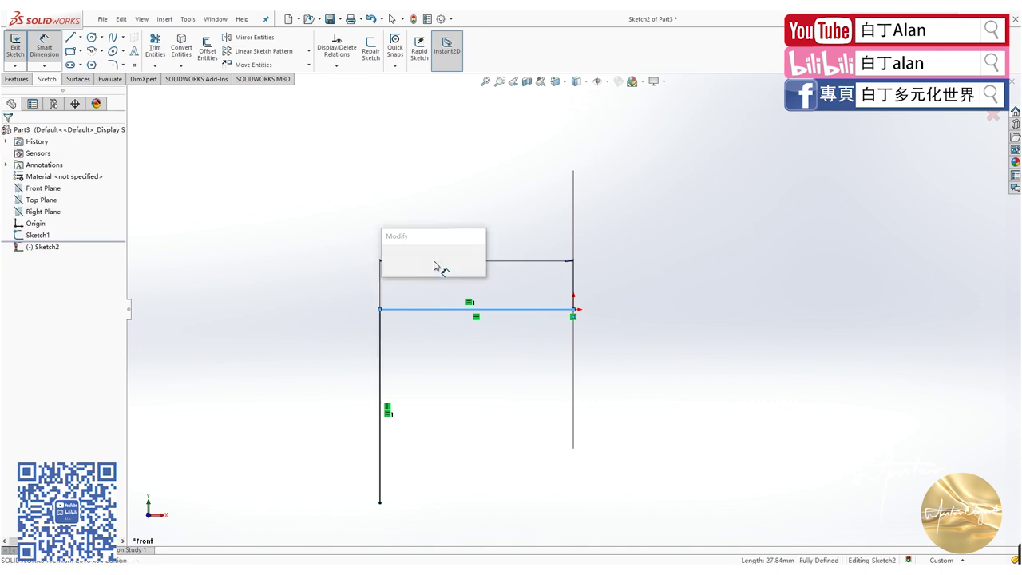
{"action": "type", "text": "100"}
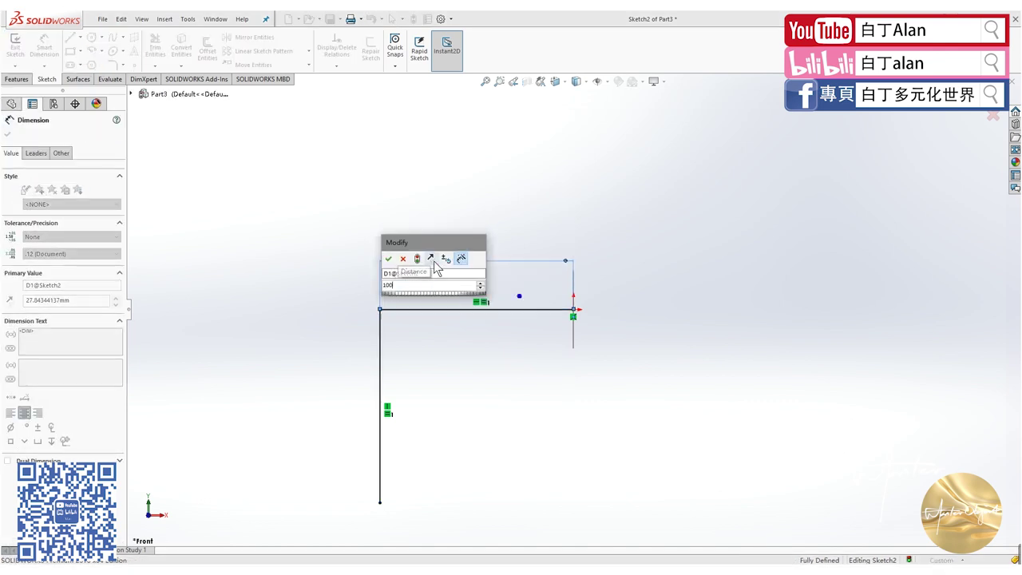
{"action": "key", "text": "Return"}
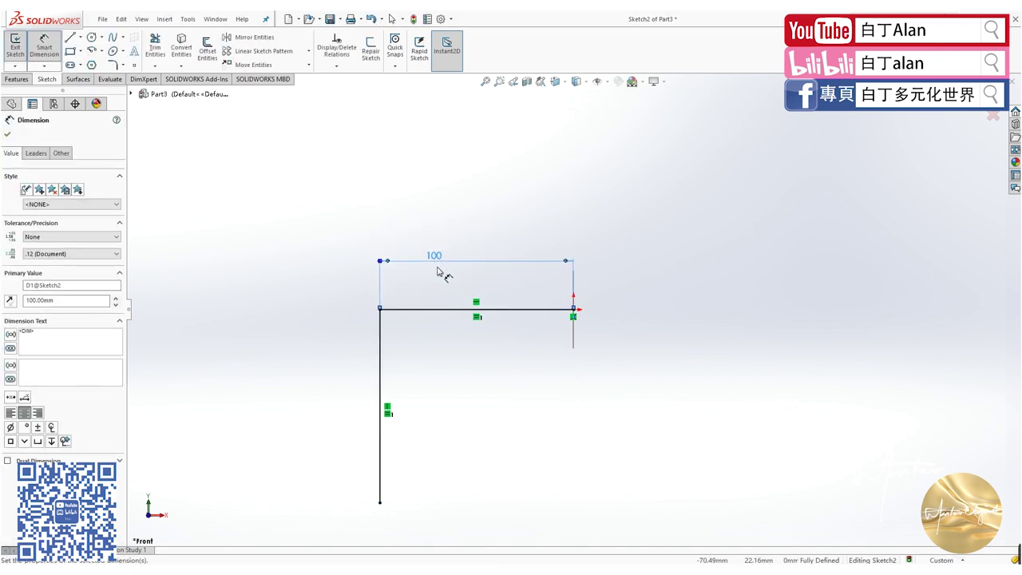
{"action": "key", "text": "Escape"}
{"action": "key", "text": "Escape"}
- Round the L-path's corner with an R30 sketch fillet and exit the sketch
{"action": "left_click", "coordinate": [113, 64]}
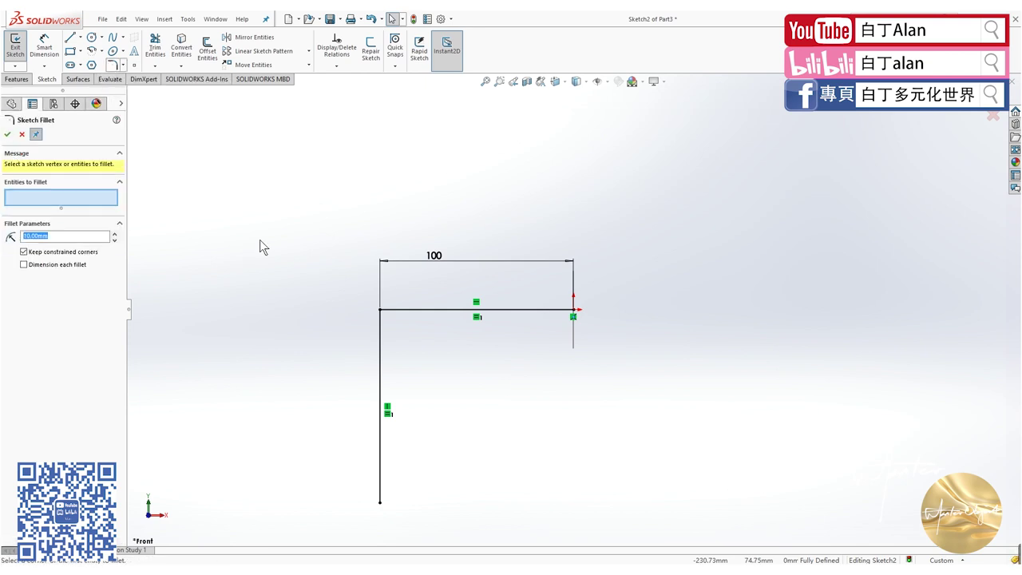
{"action": "left_click", "coordinate": [380, 351]}
{"action": "left_click", "coordinate": [396, 310]}
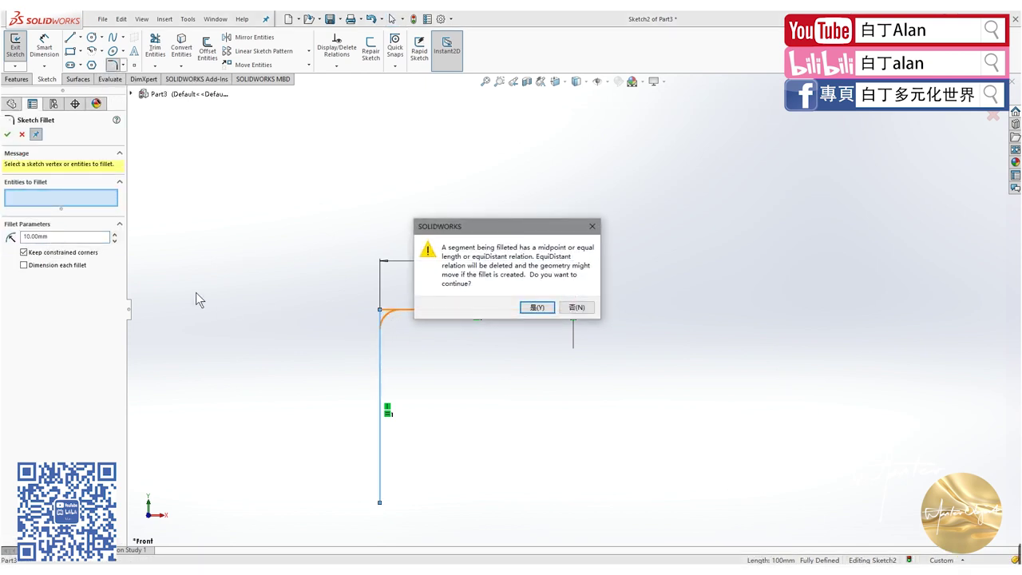
{"action": "left_click", "coordinate": [530, 308]}
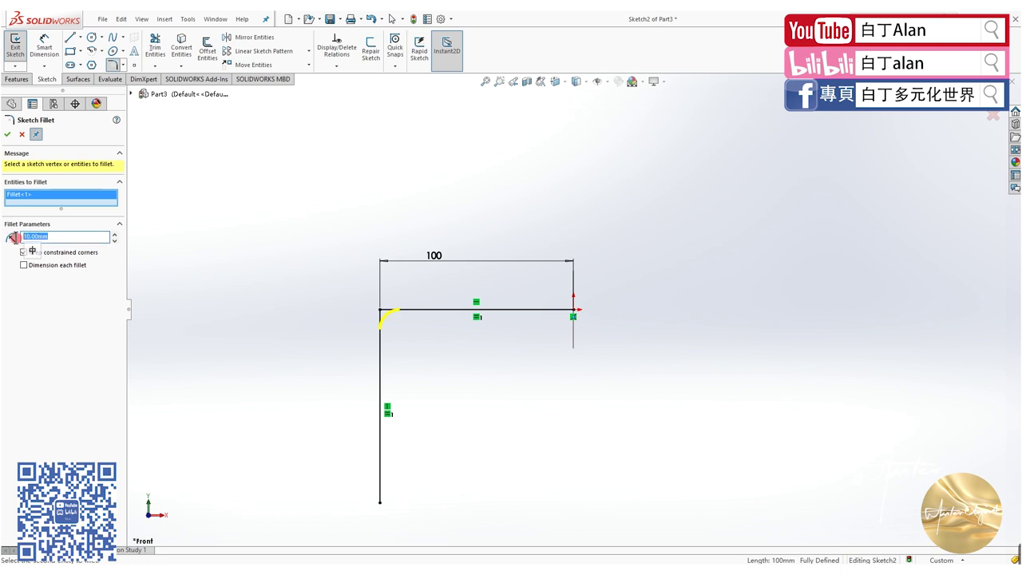
{"action": "type", "text": "40"}
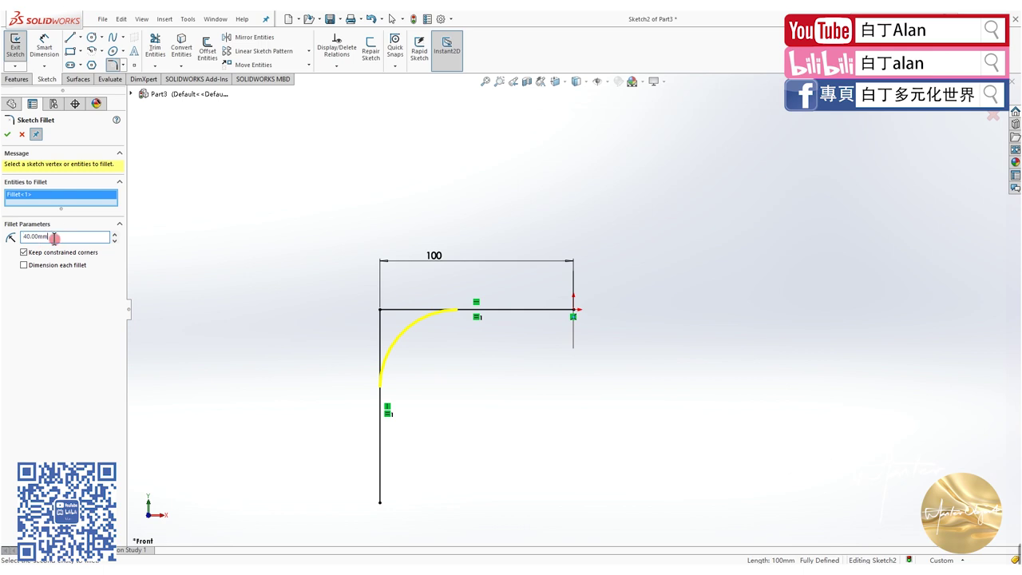
{"action": "left_click_drag", "start_coordinate": [54, 237], "coordinate": [7, 238]}
{"action": "type", "text": "30"}
{"action": "key", "text": "Return"}
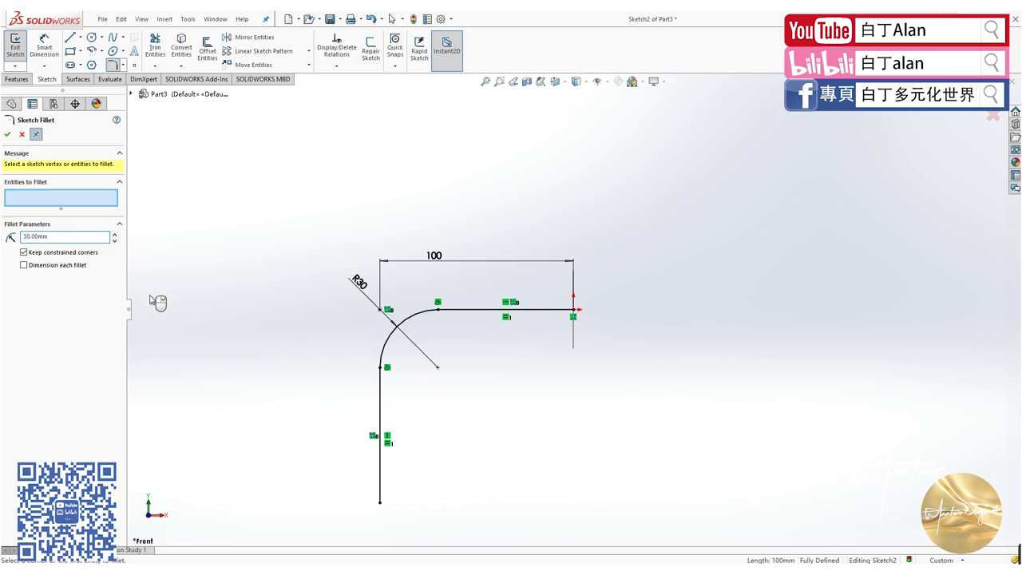
{"action": "left_click", "coordinate": [8, 135]}
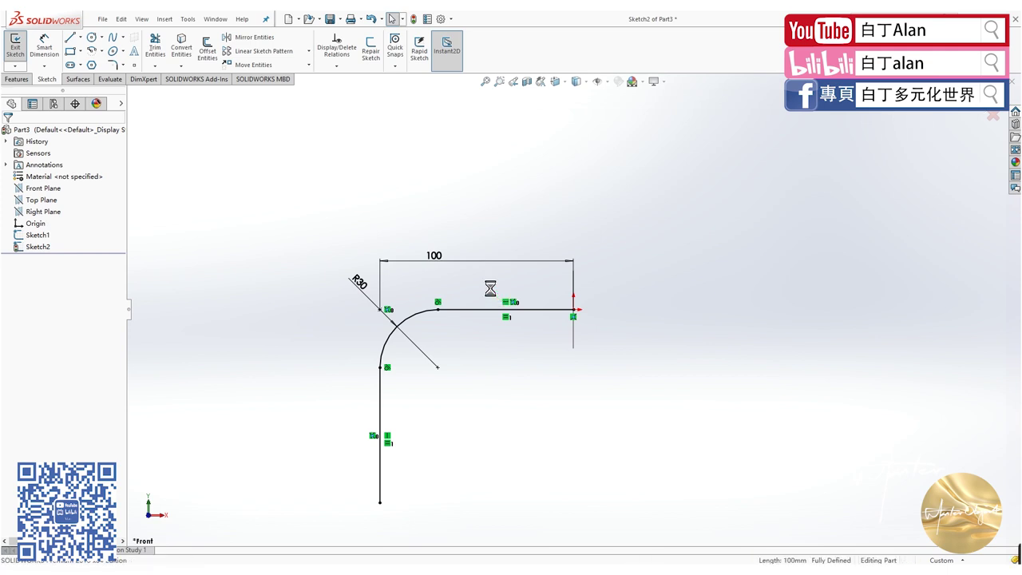
{"action": "key", "text": "ctrl+b"}
- Orbit the sketches and compare them with the reference photo of a bent corrugated tube
{"action": "middle_click_drag", "start_coordinate": [501, 333], "coordinate": [463, 365]}
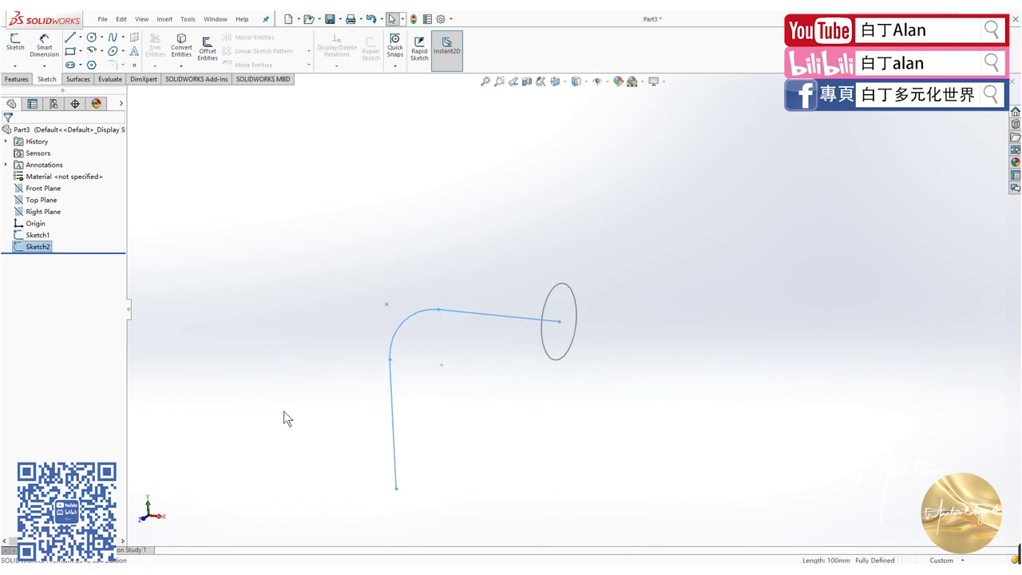
{"action": "left_click", "coordinate": [222, 562]}
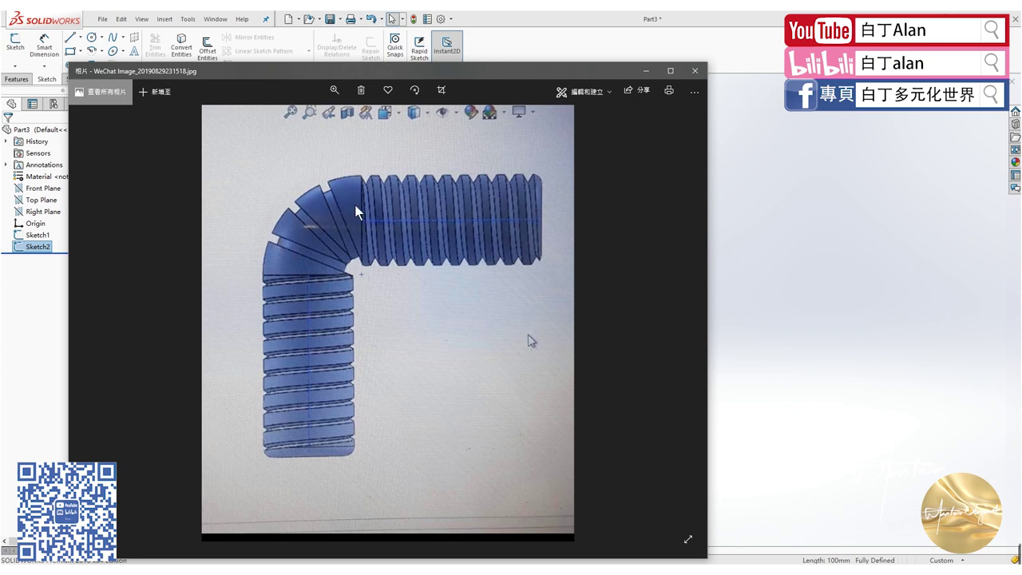
{"action": "left_click", "coordinate": [735, 251]}
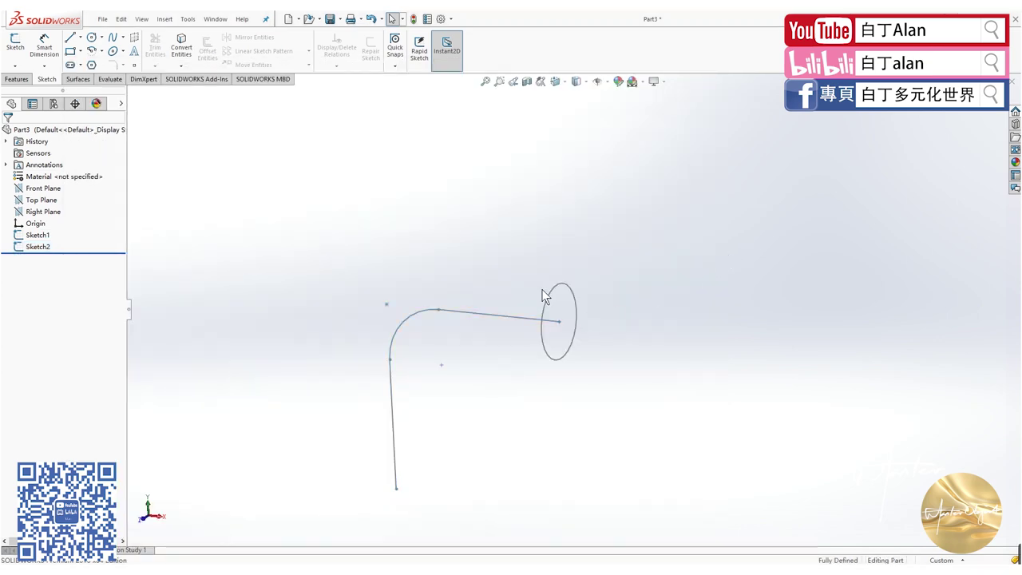
{"action": "middle_click_drag", "start_coordinate": [542, 295], "coordinate": [413, 270]}
- Sweep the Ø40 circle profile along the L-shaped path into a solid bent pipe
{"action": "left_click", "coordinate": [17, 79]}
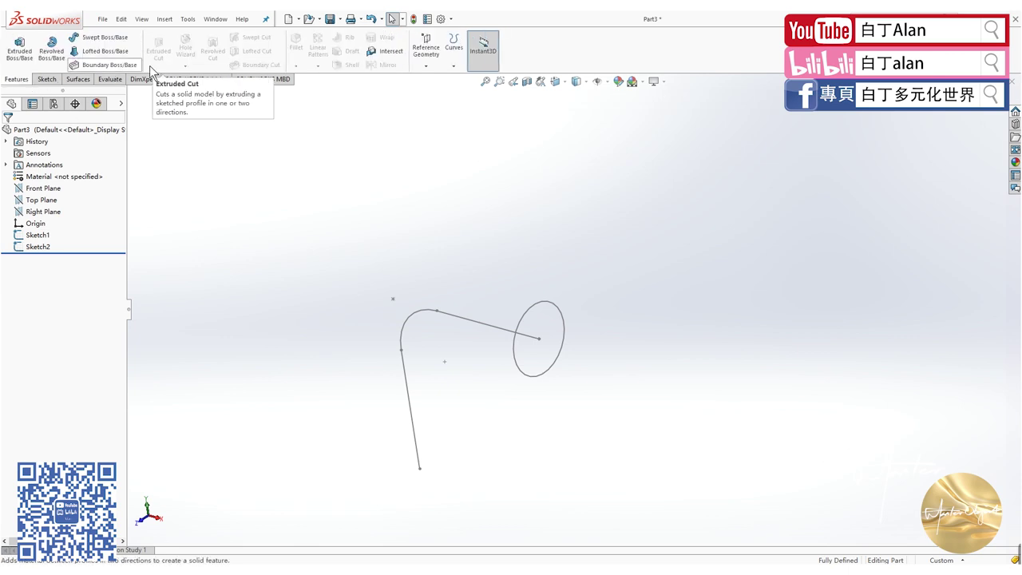
{"action": "left_click", "coordinate": [96, 37]}
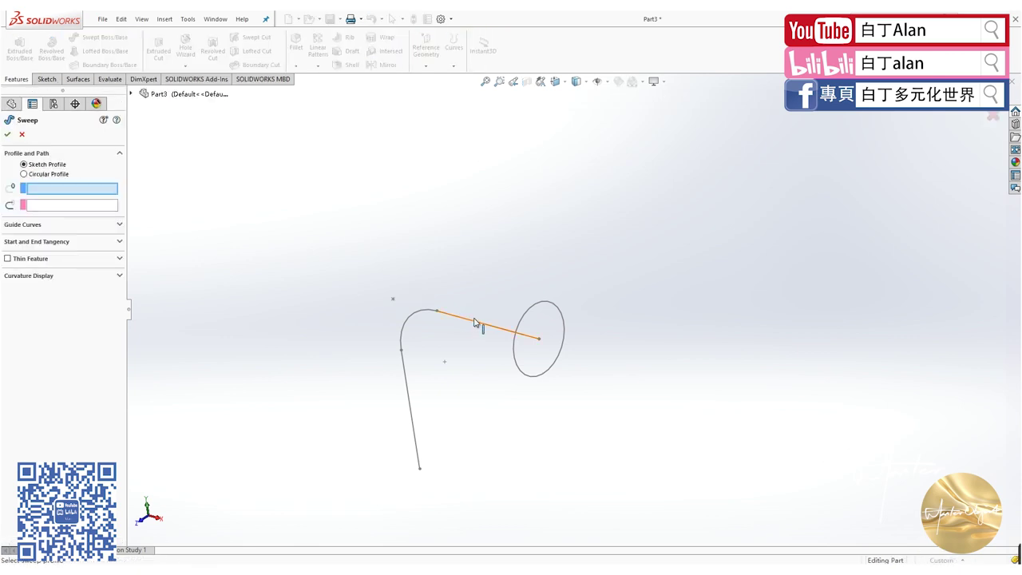
{"action": "left_click", "coordinate": [541, 307]}
{"action": "left_click", "coordinate": [473, 324]}
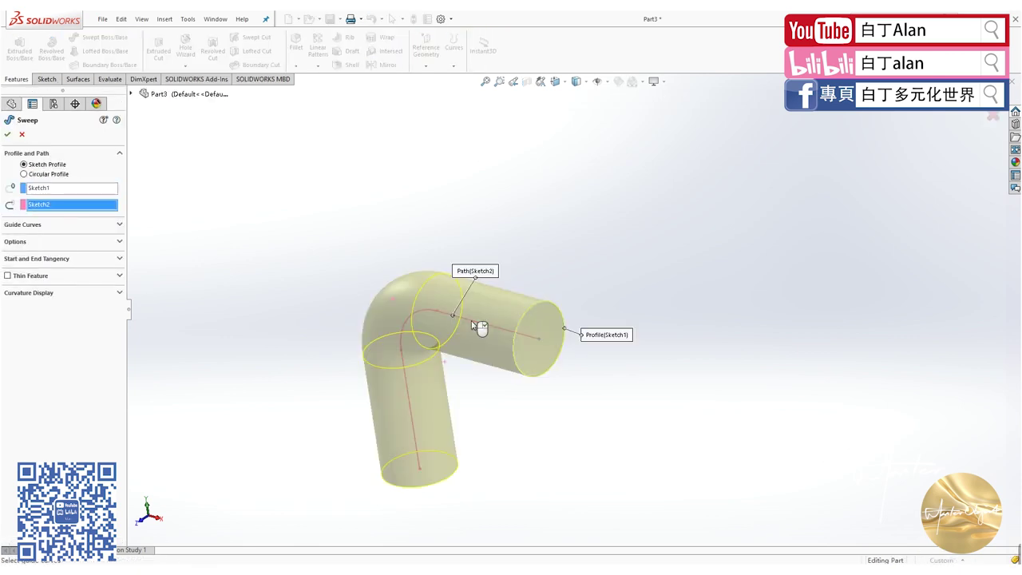
{"action": "left_click", "coordinate": [7, 134]}
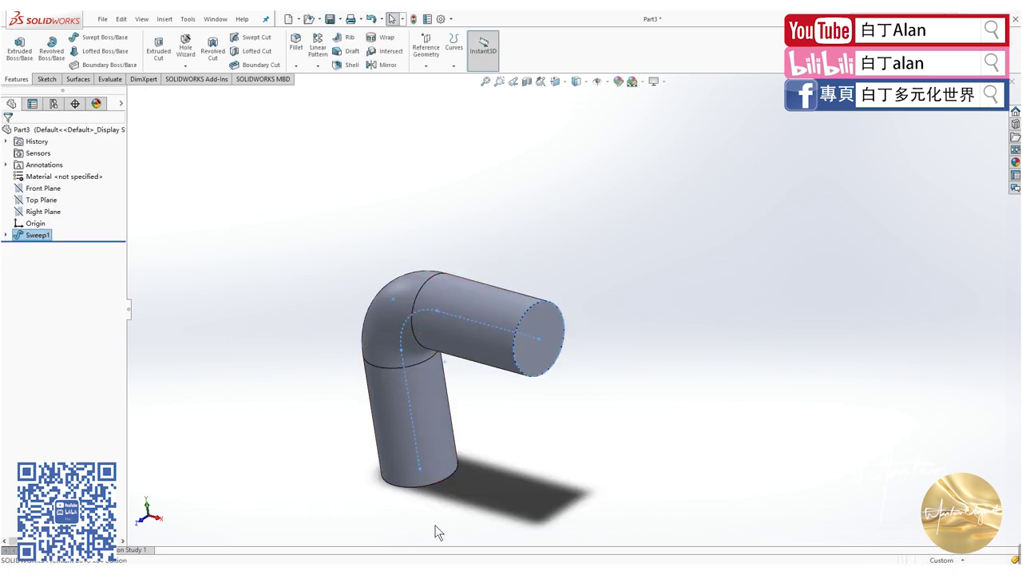
- Clear the selection and start a Thread feature from the Hole Wizard menu
{"action": "left_click", "coordinate": [212, 159]}
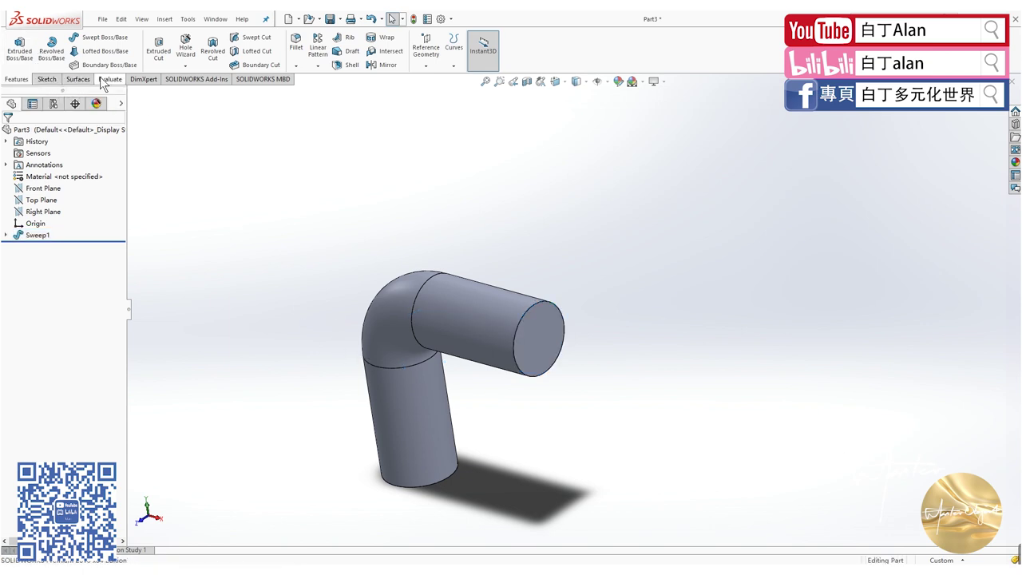
{"action": "left_click", "coordinate": [186, 67]}
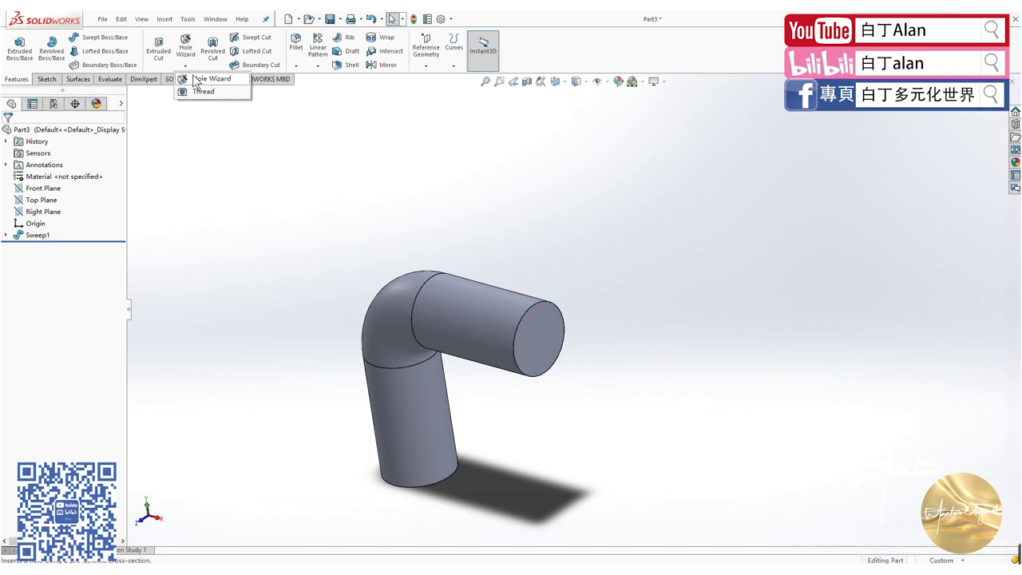
{"action": "left_click", "coordinate": [197, 92]}
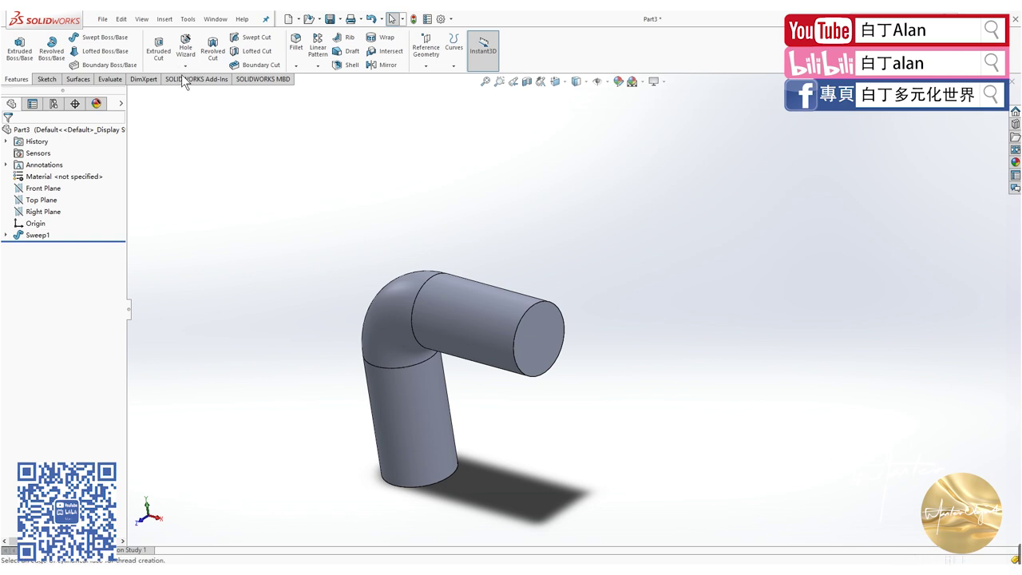
- Thread from the straight pipe's end edge using Metric Die type, size M42x3.0
{"action": "left_click", "coordinate": [519, 322]}
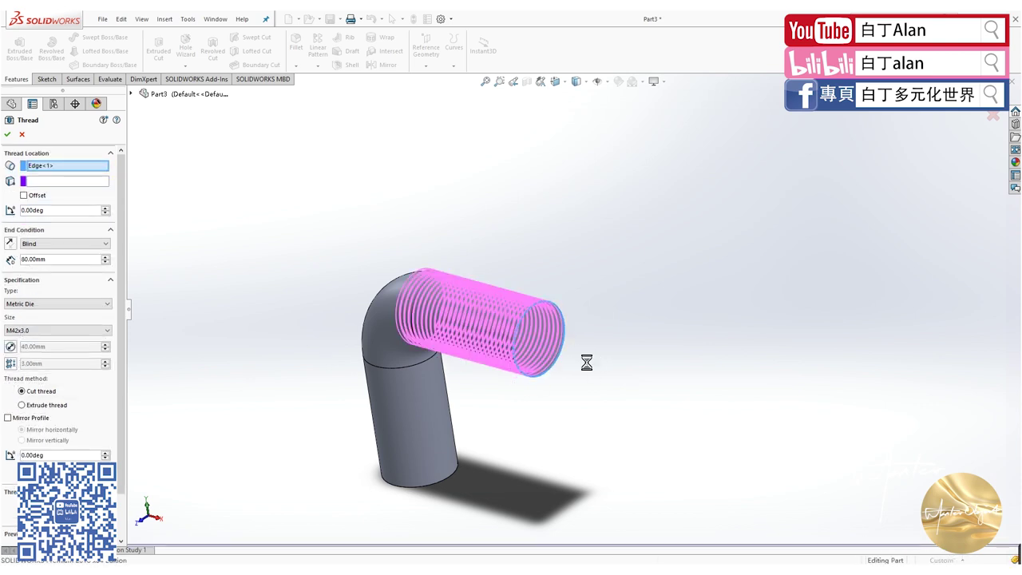
{"action": "middle_click_drag", "start_coordinate": [511, 328], "coordinate": [527, 328]}
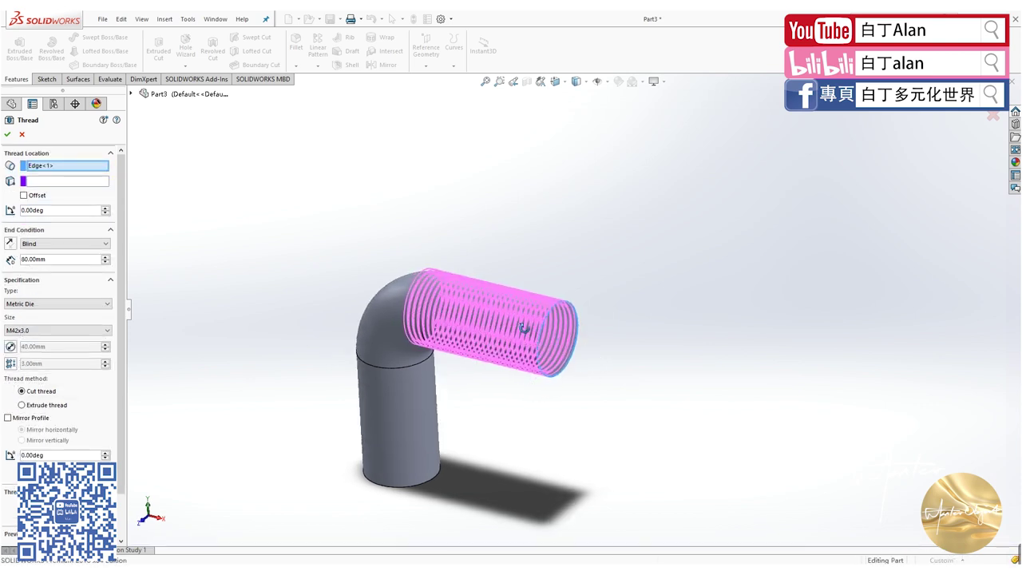
{"action": "left_click", "coordinate": [72, 304]}
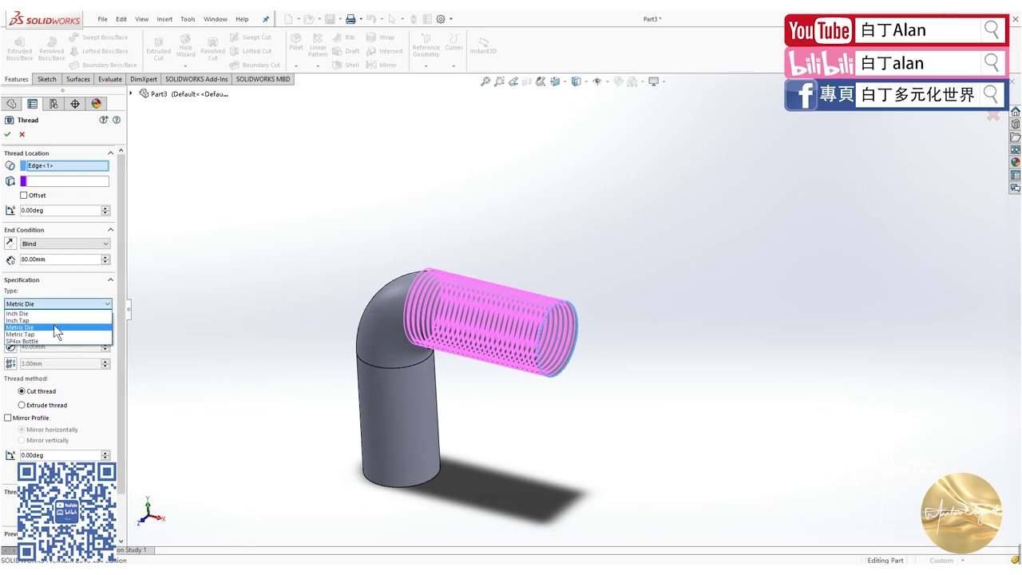
{"action": "left_click", "coordinate": [53, 326]}
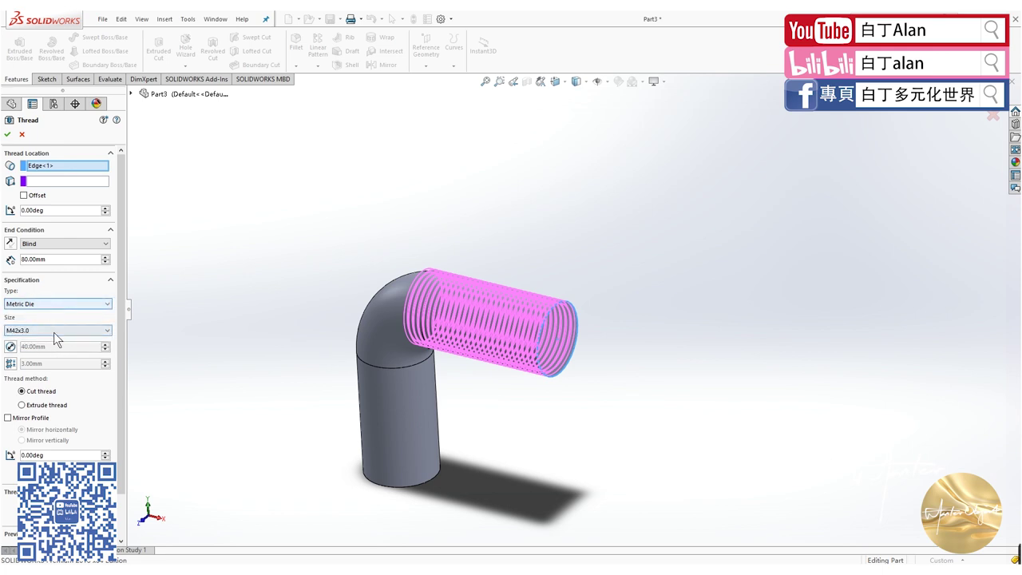
{"action": "left_click", "coordinate": [35, 333]}
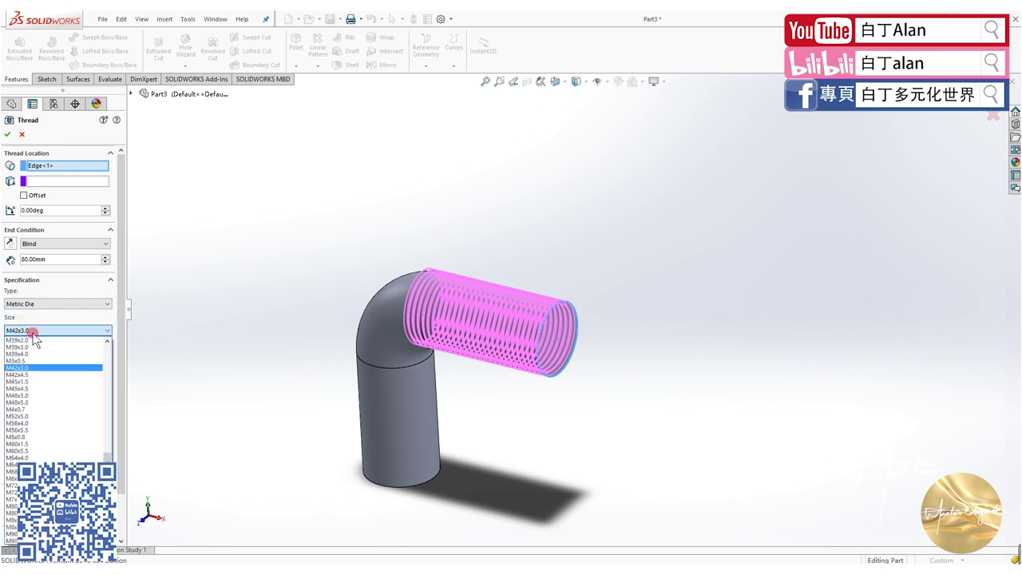
{"action": "left_click", "coordinate": [26, 332]}
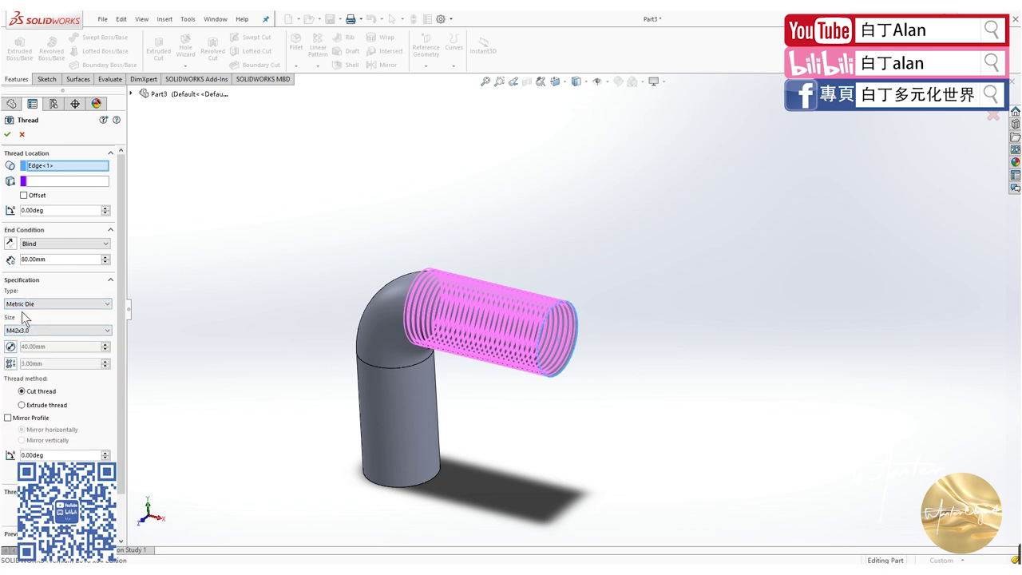
- Try a reversed 10 mm thread offset, then remove the offset and confirm the thread
{"action": "left_click", "coordinate": [32, 195]}
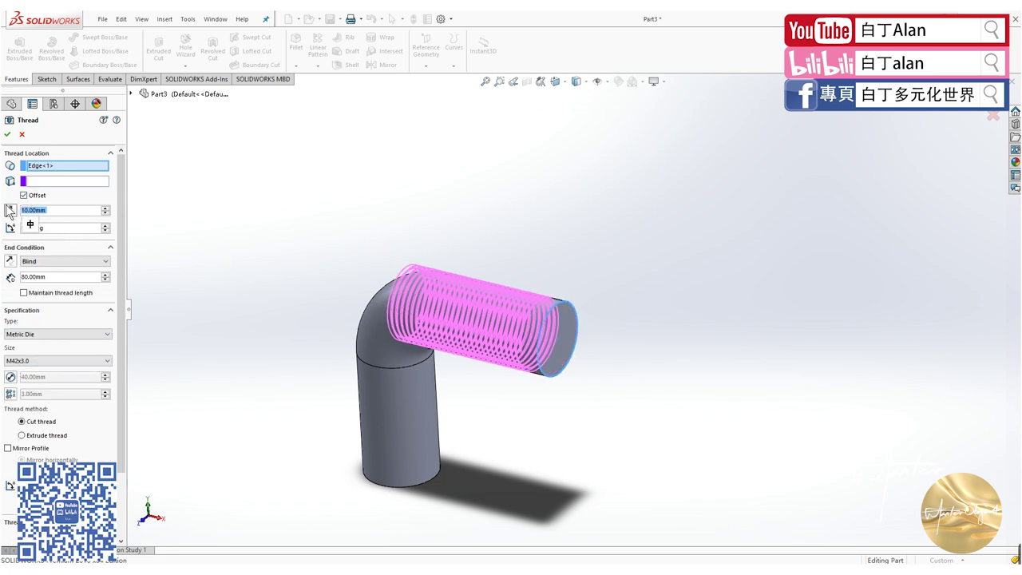
{"action": "left_click", "coordinate": [11, 210]}
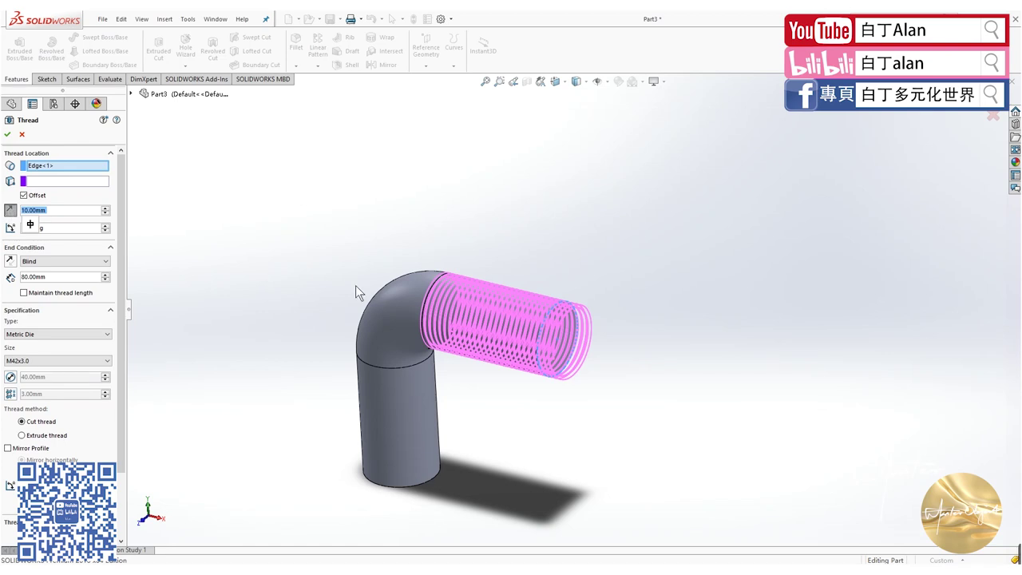
{"action": "middle_click_drag", "start_coordinate": [355, 285], "coordinate": [358, 289]}
{"action": "scroll", "coordinate": [530, 336], "scroll_direction": "down", "scroll_amount": 3}
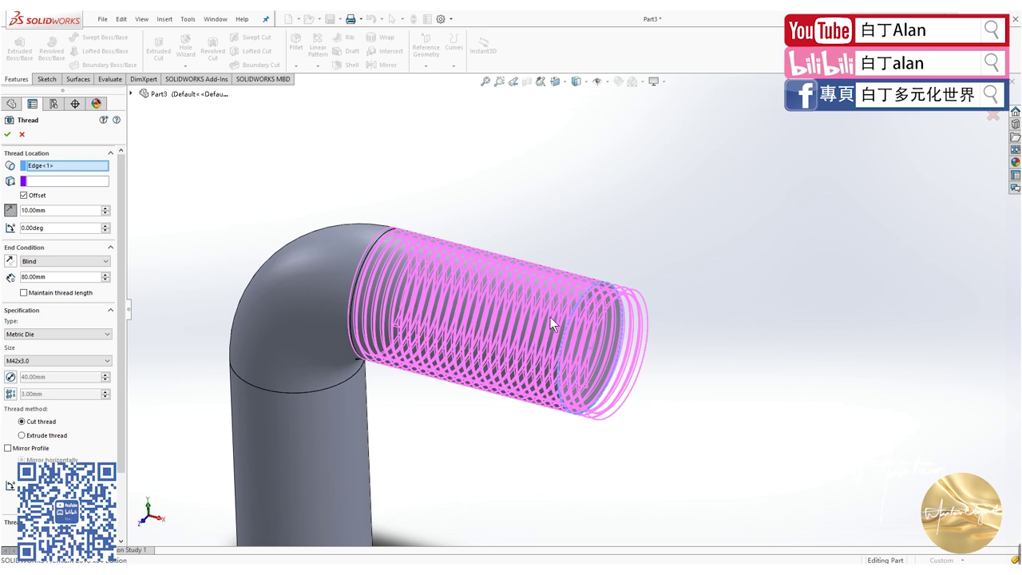
{"action": "mouse_move", "coordinate": [550, 319]}
{"action": "middle_mouse_down"}
{"action": "mouse_move", "coordinate": [532, 296]}
{"action": "mouse_move", "coordinate": [554, 296]}
{"action": "mouse_move", "coordinate": [519, 348]}
{"action": "mouse_move", "coordinate": [597, 338]}
{"action": "middle_mouse_up"}
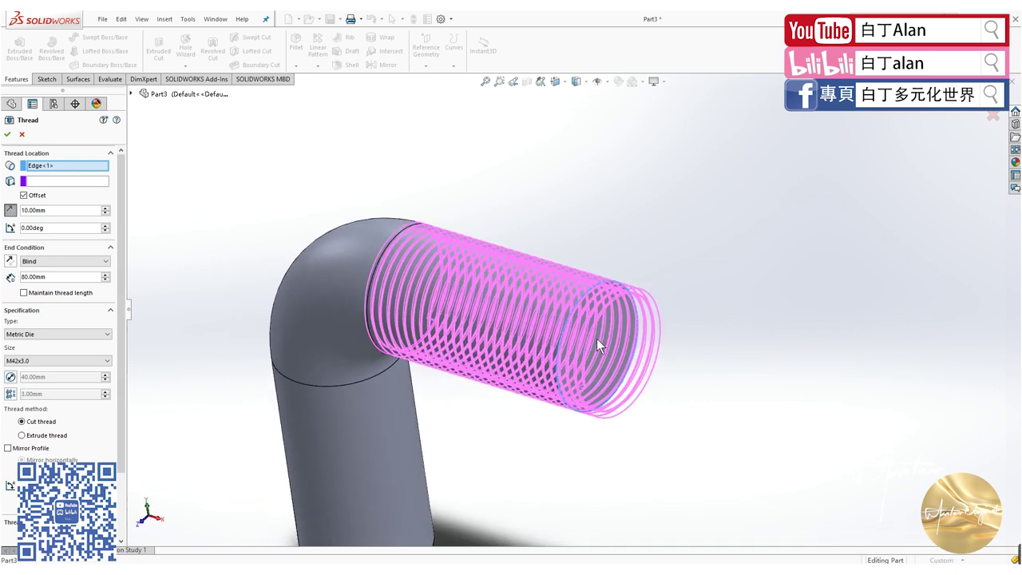
{"action": "left_click", "coordinate": [10, 211]}
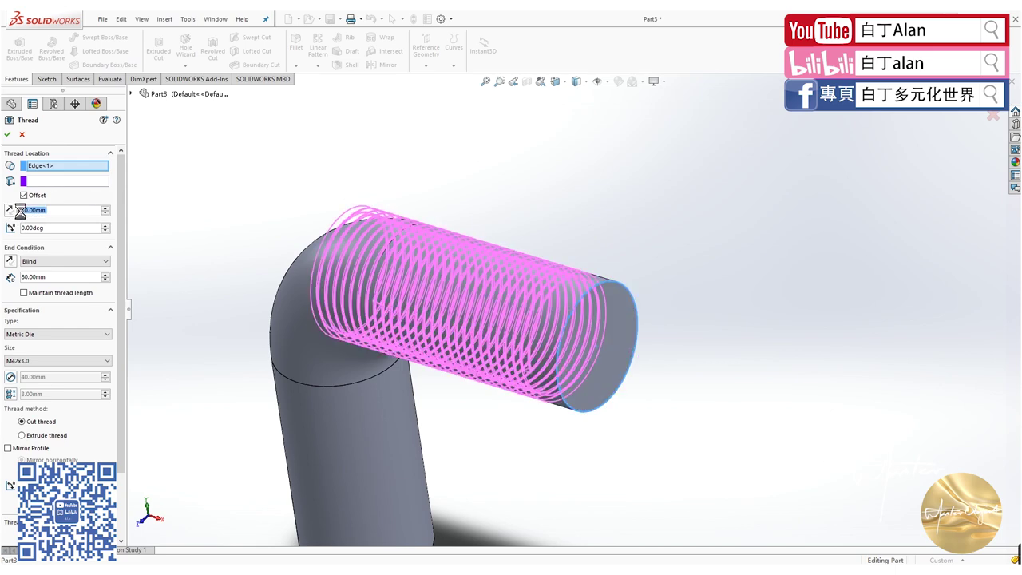
{"action": "type", "text": "10"}
{"action": "middle_click_drag", "start_coordinate": [216, 263], "coordinate": [231, 244]}
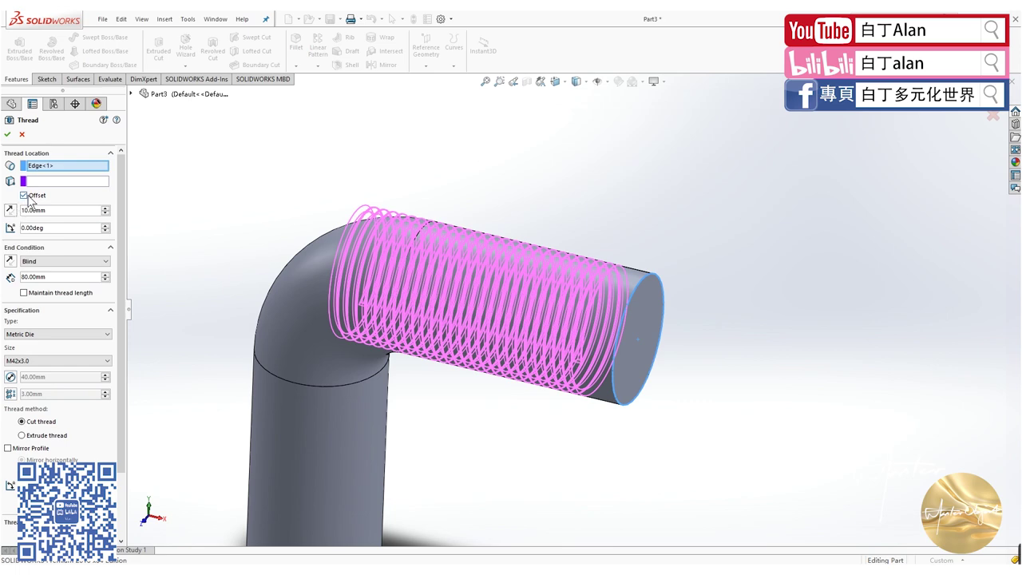
{"action": "left_click", "coordinate": [25, 196]}
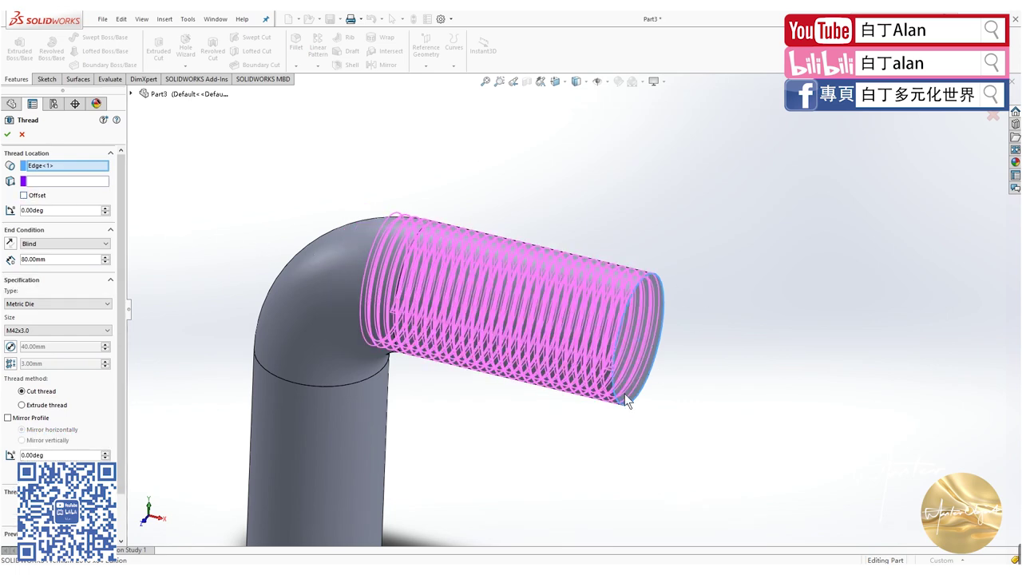
{"action": "middle_click_drag", "start_coordinate": [624, 399], "coordinate": [510, 305]}
{"action": "key", "text": "Return"}
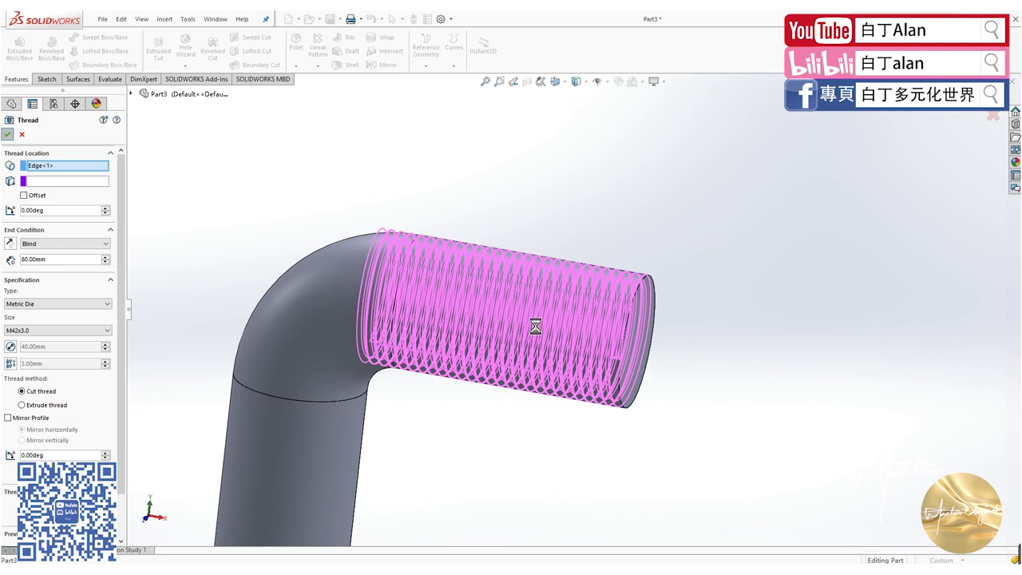
- After the rebuild error, change the thread's blind depth from 80 to 70 mm
{"action": "scroll", "coordinate": [494, 347], "scroll_direction": "down", "scroll_amount": 3}
{"action": "scroll", "coordinate": [562, 339], "scroll_direction": "up", "scroll_amount": 2}
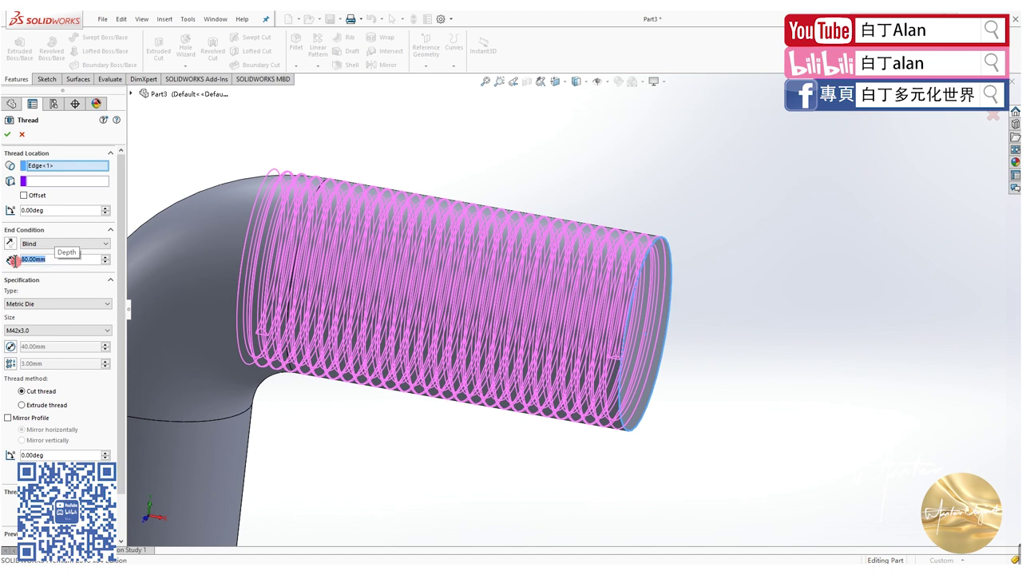
{"action": "left_click", "coordinate": [7, 134]}
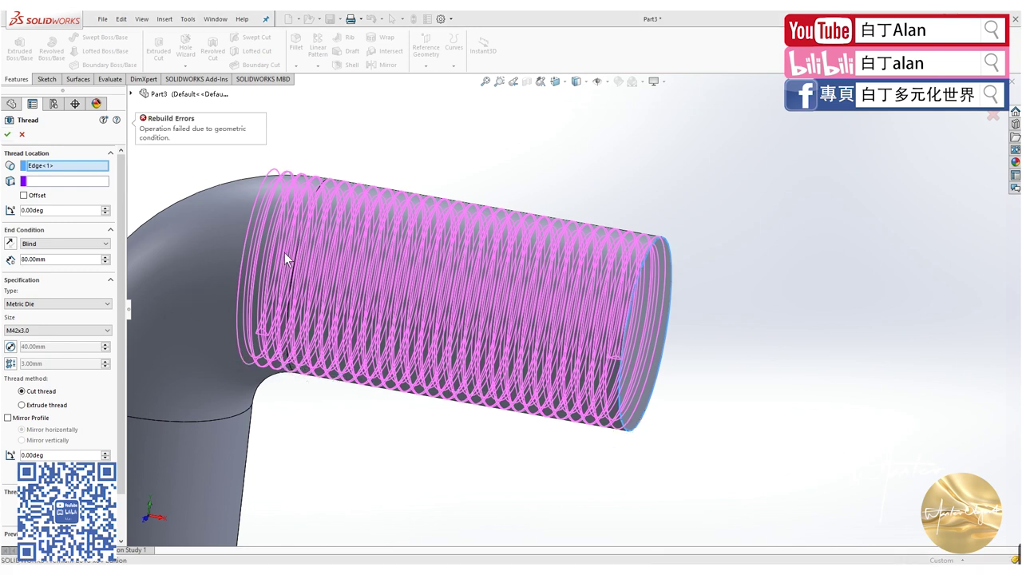
{"action": "double_click", "coordinate": [44, 259]}
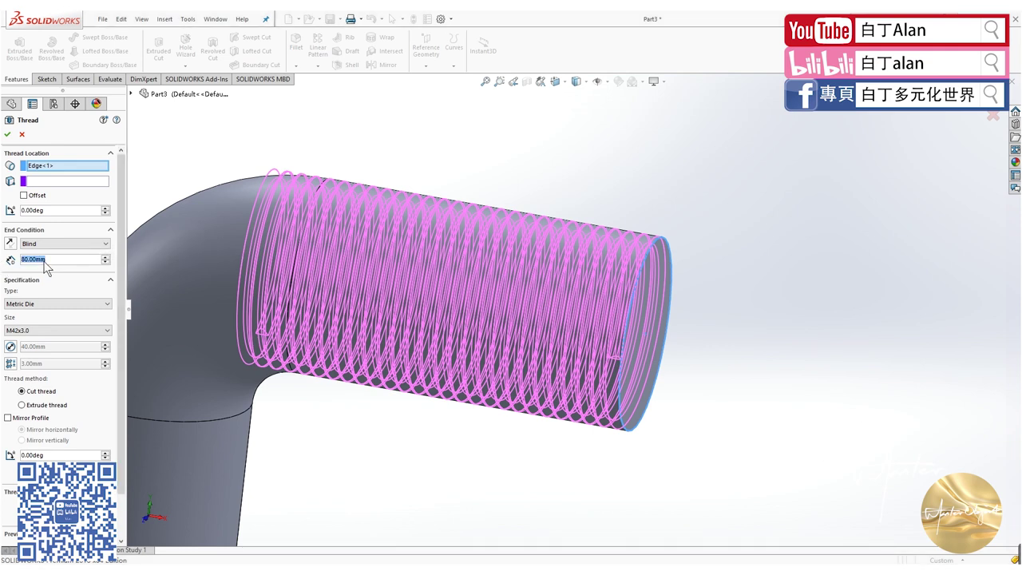
{"action": "type", "text": "70"}
{"action": "left_click", "coordinate": [7, 134]}
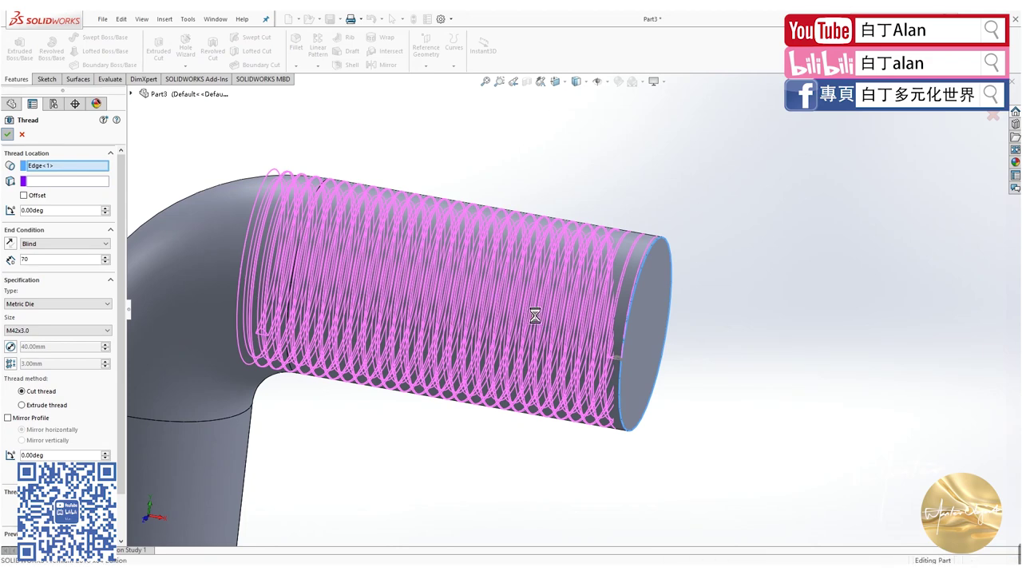
{"action": "scroll", "coordinate": [535, 319], "scroll_direction": "up", "scroll_amount": 3}
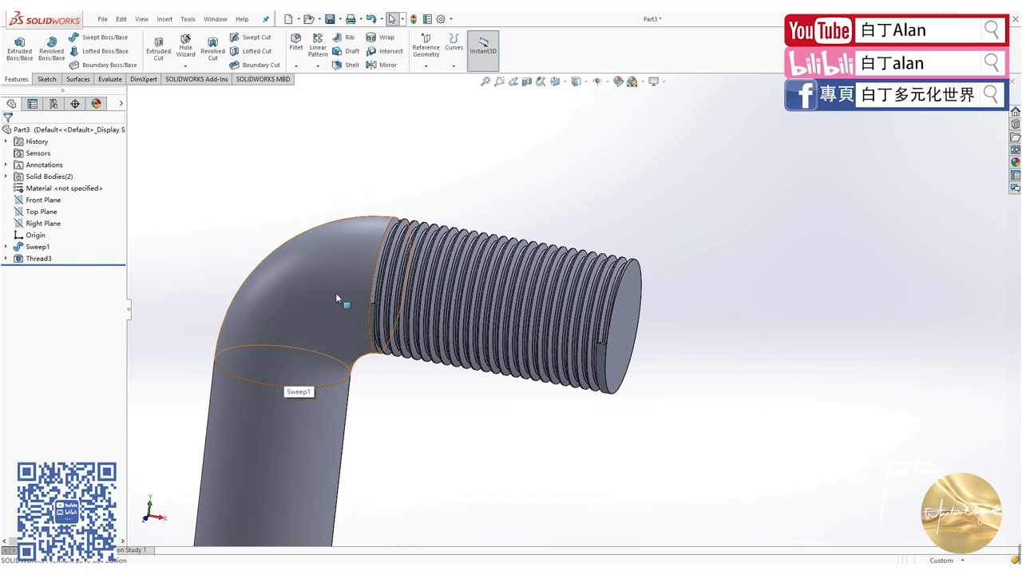
- Orbit to inspect the thread's end, then reopen Thread3 with Edit Feature
{"action": "middle_click_drag", "start_coordinate": [350, 358], "coordinate": [308, 301]}
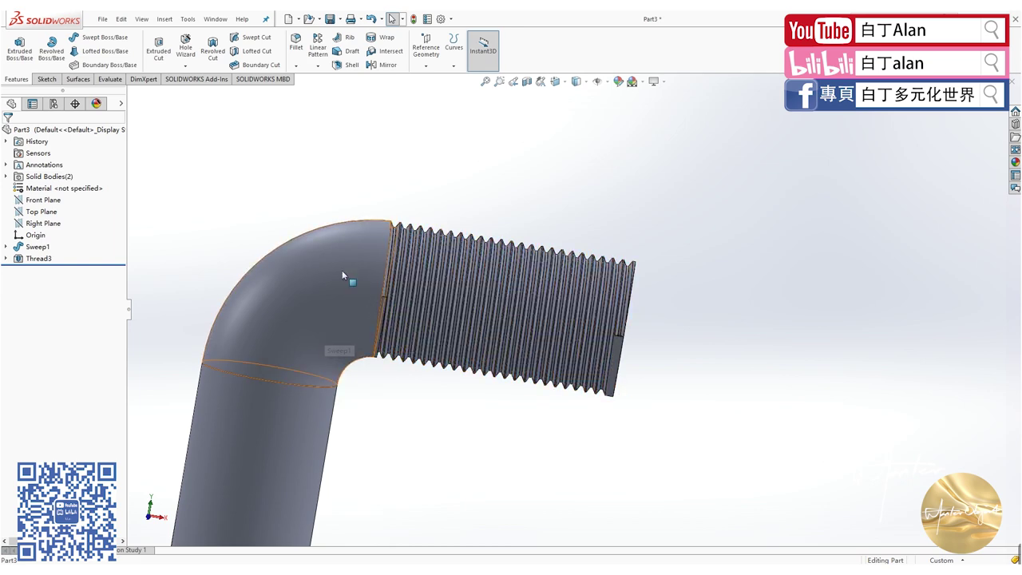
{"action": "middle_click_drag", "start_coordinate": [492, 336], "coordinate": [643, 361]}
{"action": "scroll", "coordinate": [643, 361], "scroll_direction": "down", "scroll_amount": 5}
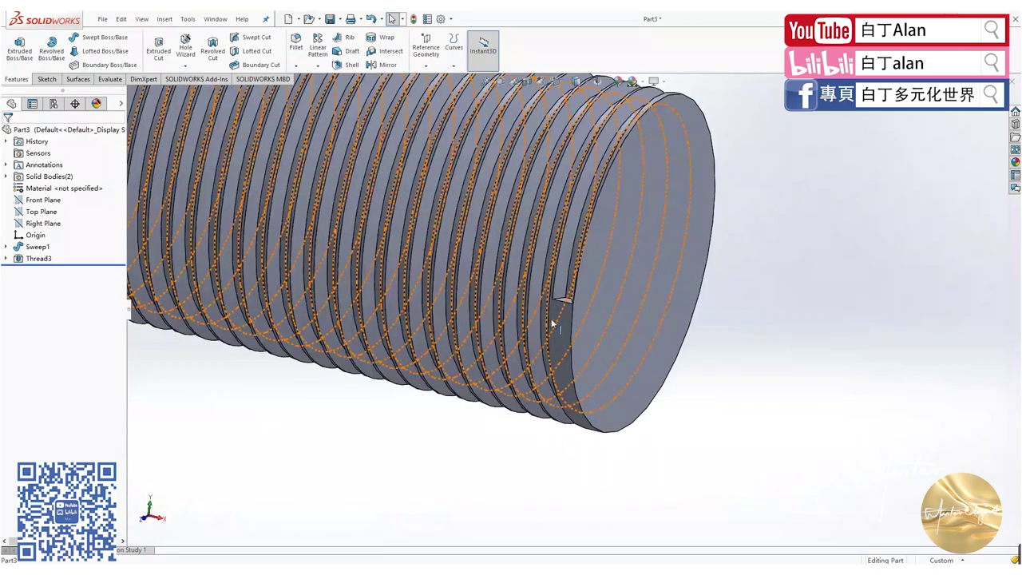
{"action": "scroll", "coordinate": [750, 465], "scroll_direction": "up", "scroll_amount": 2}
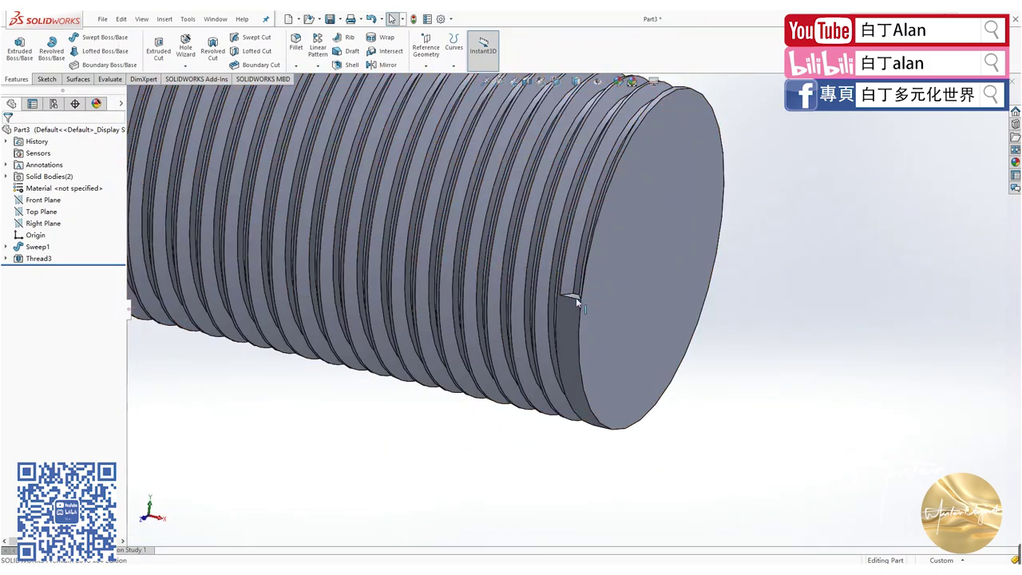
{"action": "scroll", "coordinate": [576, 308], "scroll_direction": "up", "scroll_amount": 1}
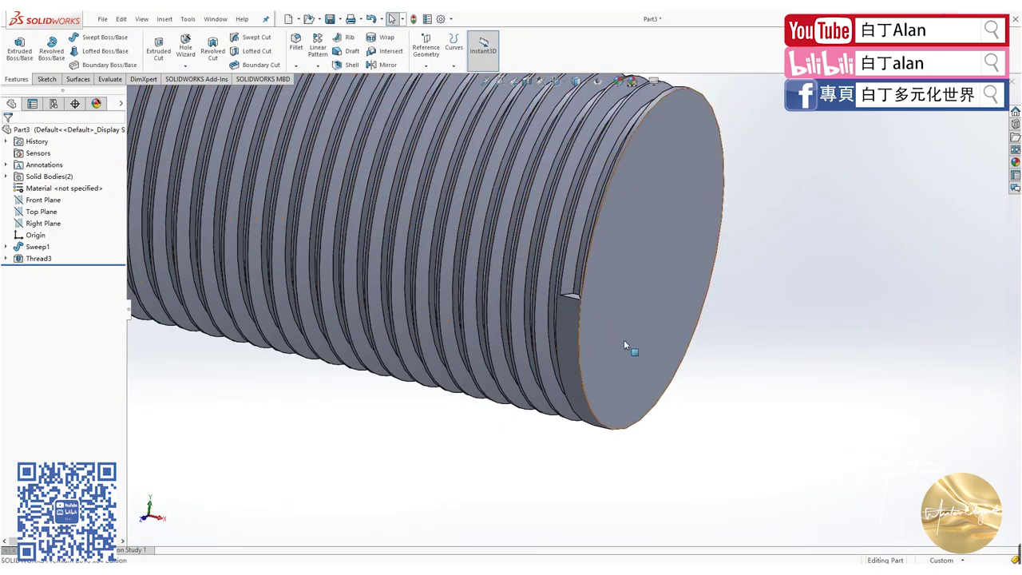
{"action": "scroll", "coordinate": [700, 393], "scroll_direction": "up", "scroll_amount": 3}
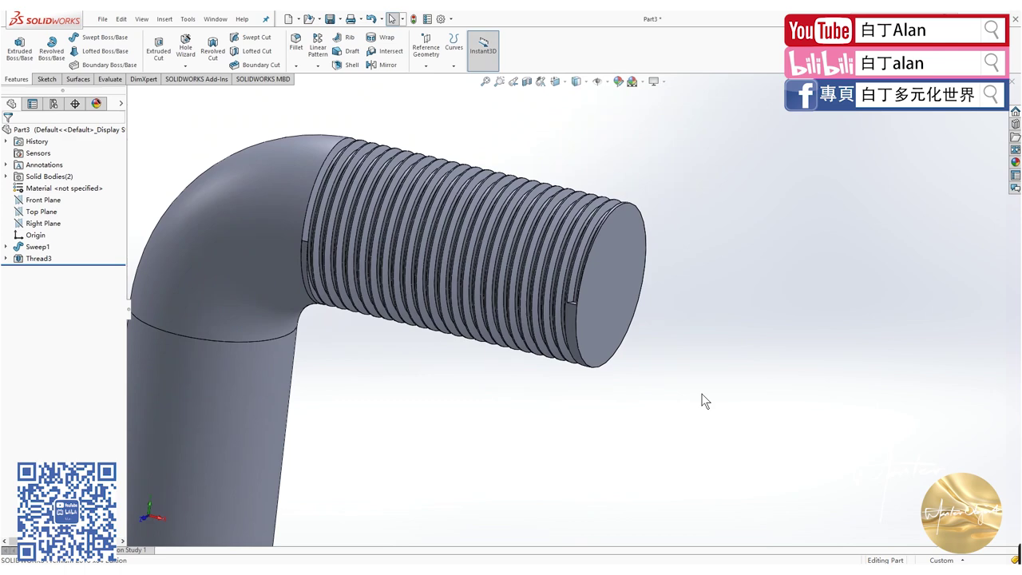
{"action": "right_click", "coordinate": [38, 258]}
{"action": "left_click", "coordinate": [46, 229]}
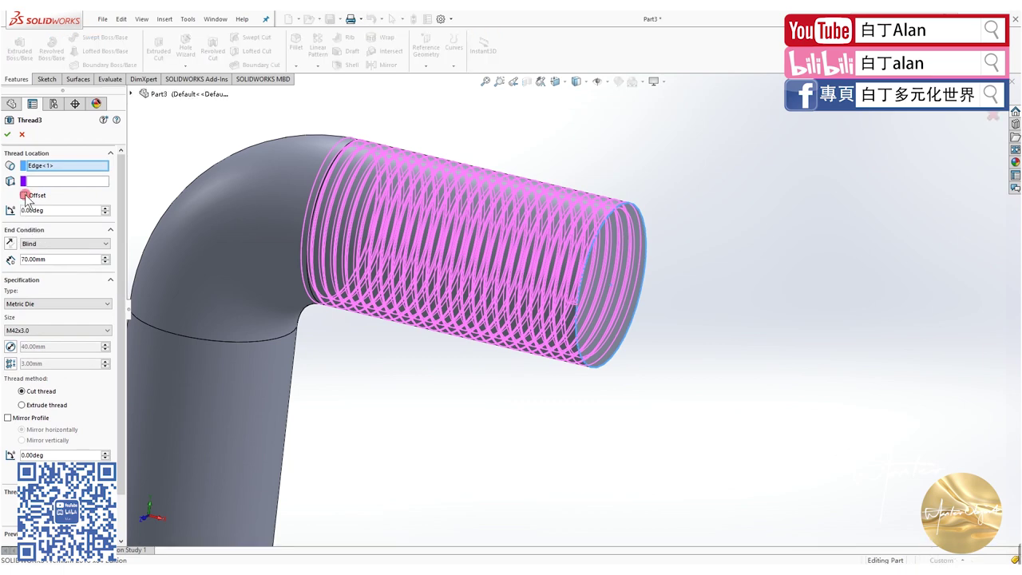
- Give Thread3 a reversed 10 mm start offset and orbit to check the thread preview
{"action": "left_click", "coordinate": [23, 195]}
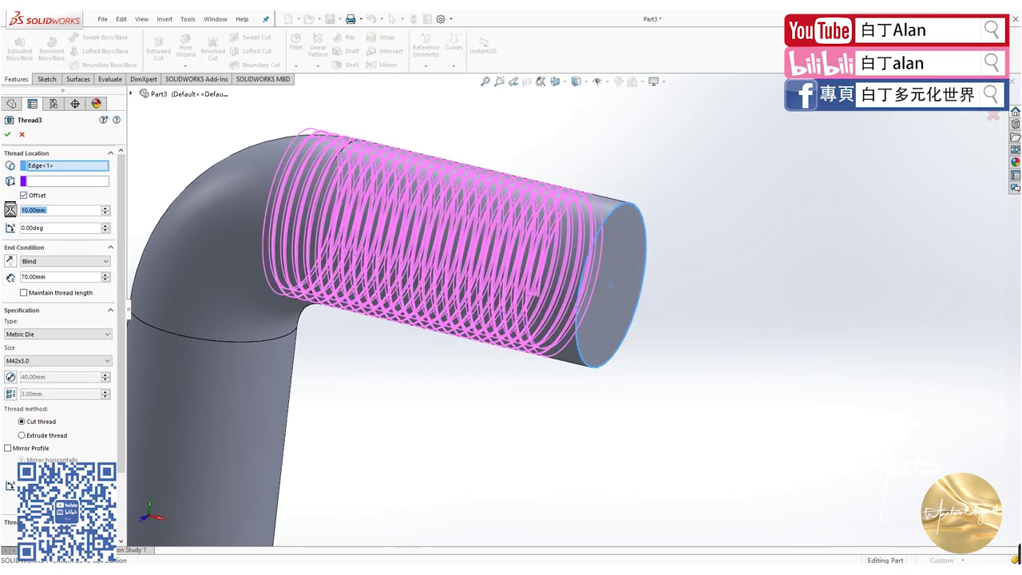
{"action": "left_click", "coordinate": [10, 210]}
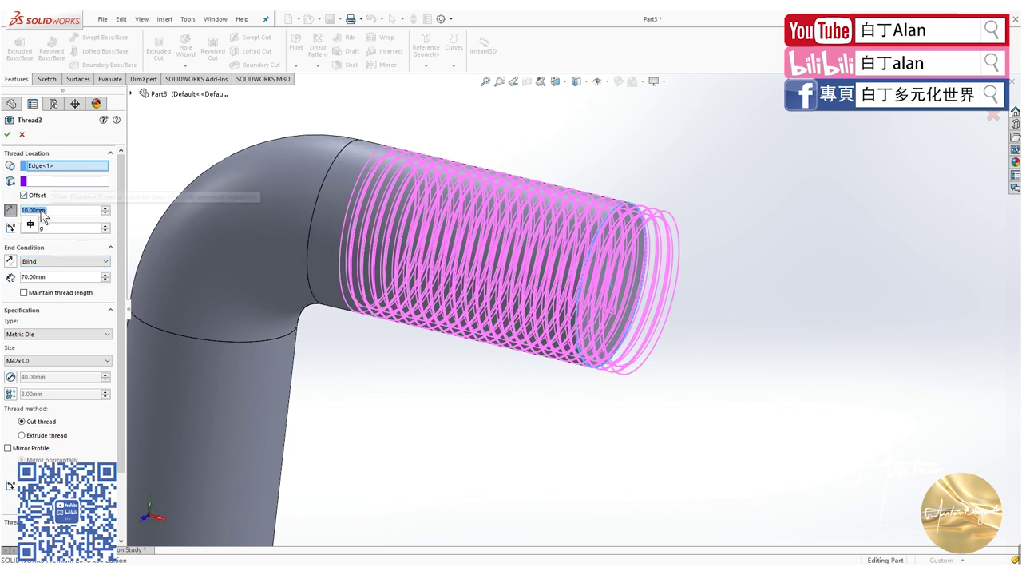
{"action": "middle_click_drag", "start_coordinate": [534, 305], "coordinate": [601, 255]}
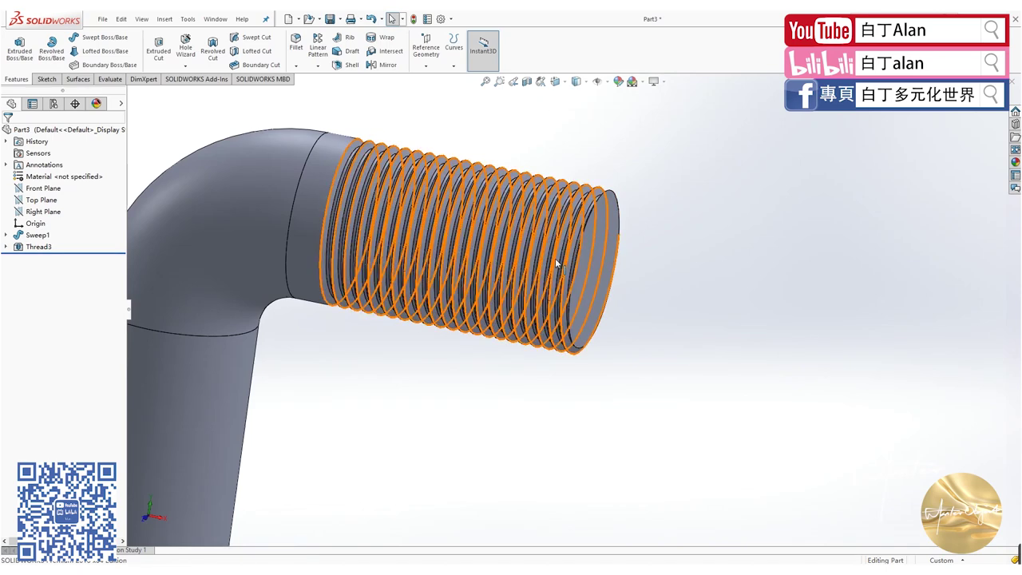
{"action": "left_click", "coordinate": [597, 240]}
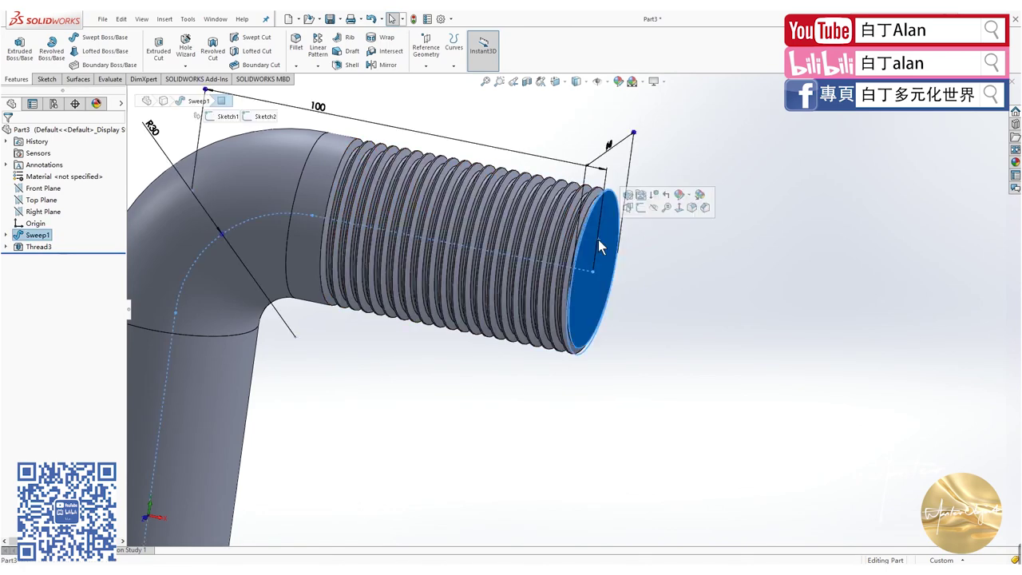
{"action": "key", "text": "ctrl+8"}
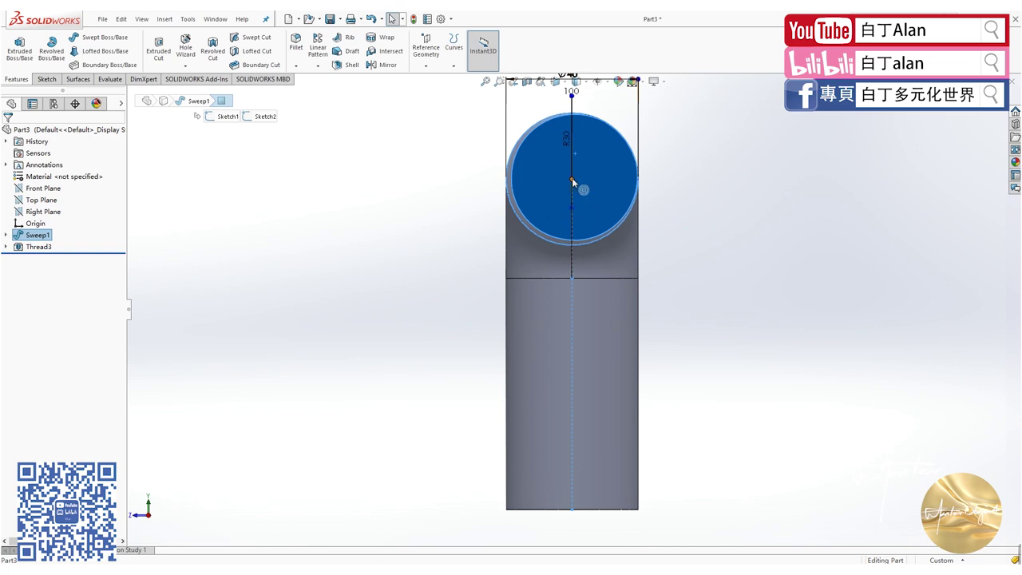
{"action": "key", "text": "ctrl+7"}
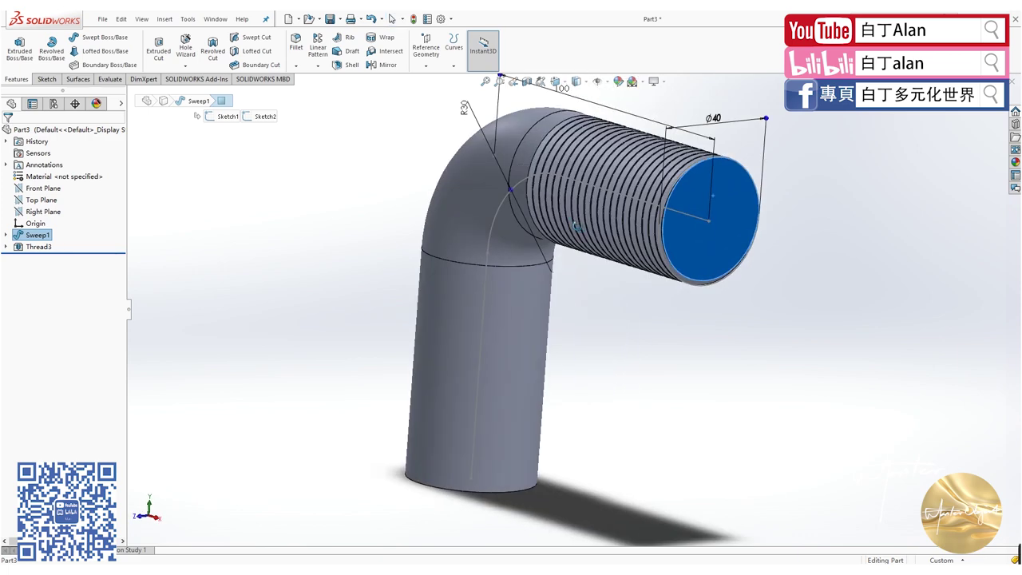
{"action": "left_click", "coordinate": [628, 344]}
{"action": "scroll", "coordinate": [627, 344], "scroll_direction": "down", "scroll_amount": 2}
{"action": "scroll", "coordinate": [628, 344], "scroll_direction": "up", "scroll_amount": 4}
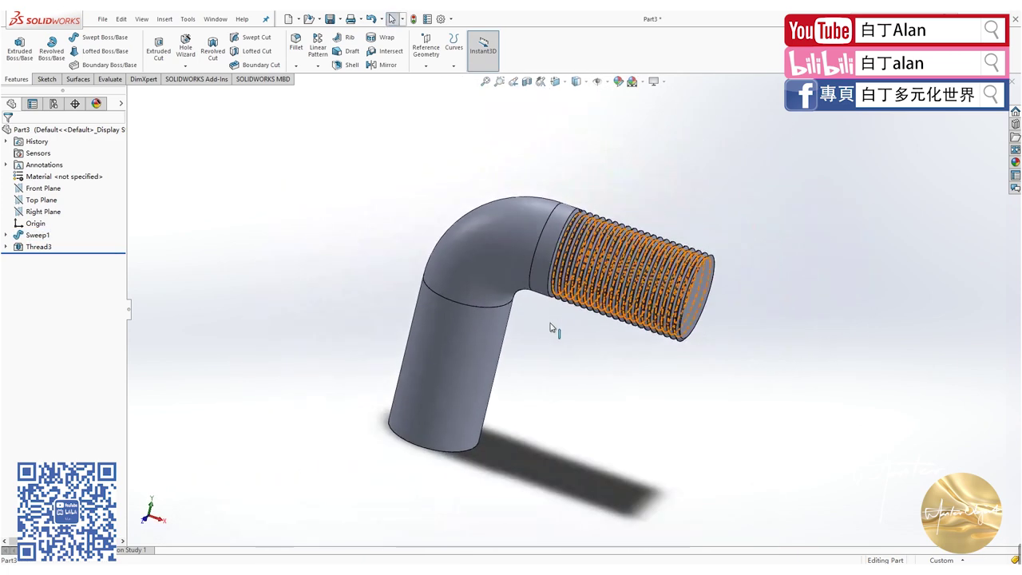
- Add an M42x3.0 thread on the lower pipe leg with a reversed 10 mm start offset
{"action": "left_click", "coordinate": [185, 65]}
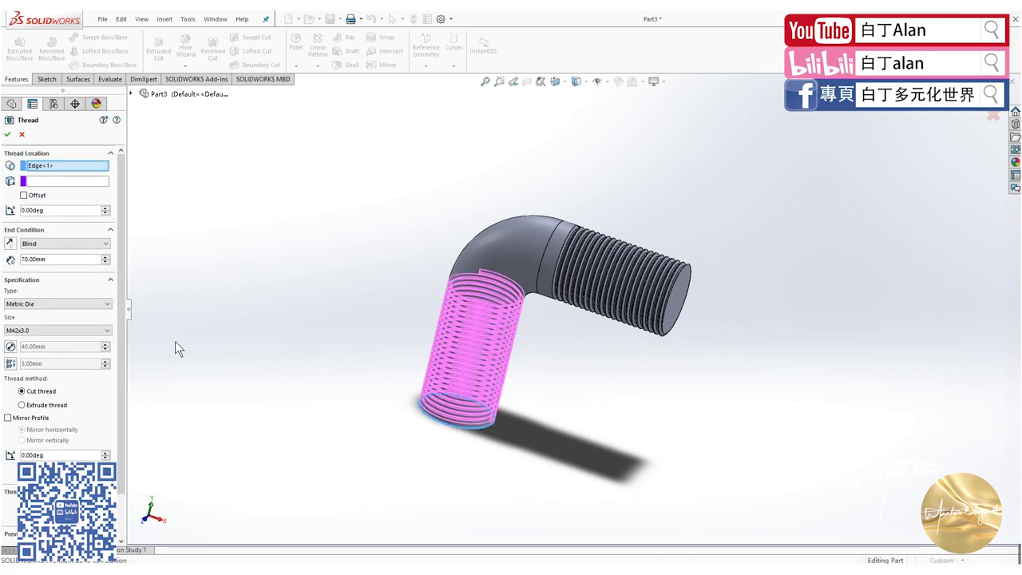
{"action": "left_click", "coordinate": [23, 194]}
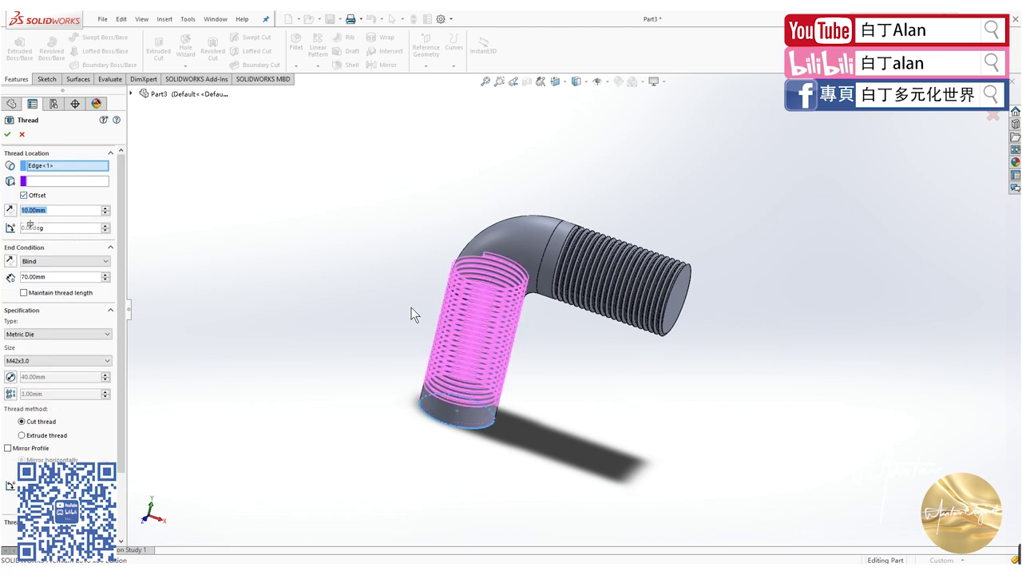
{"action": "scroll", "coordinate": [508, 382], "scroll_direction": "down", "scroll_amount": 3}
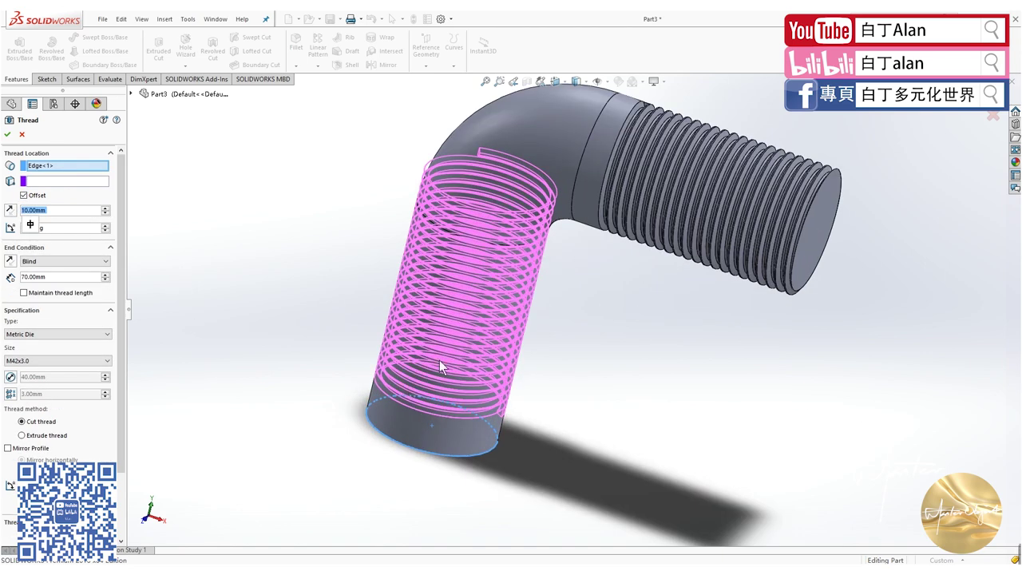
{"action": "left_click", "coordinate": [9, 210]}
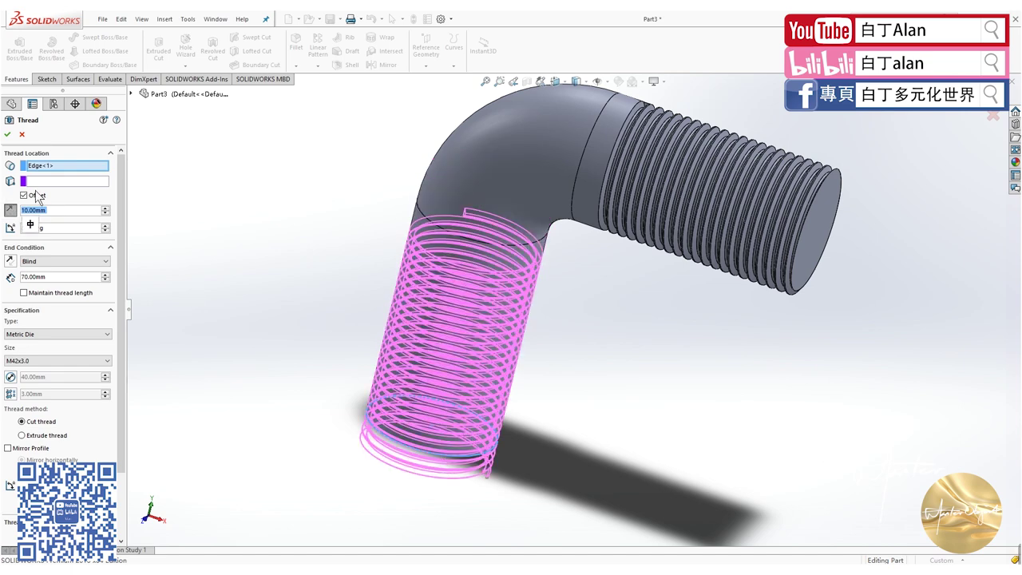
{"action": "left_click", "coordinate": [9, 135]}
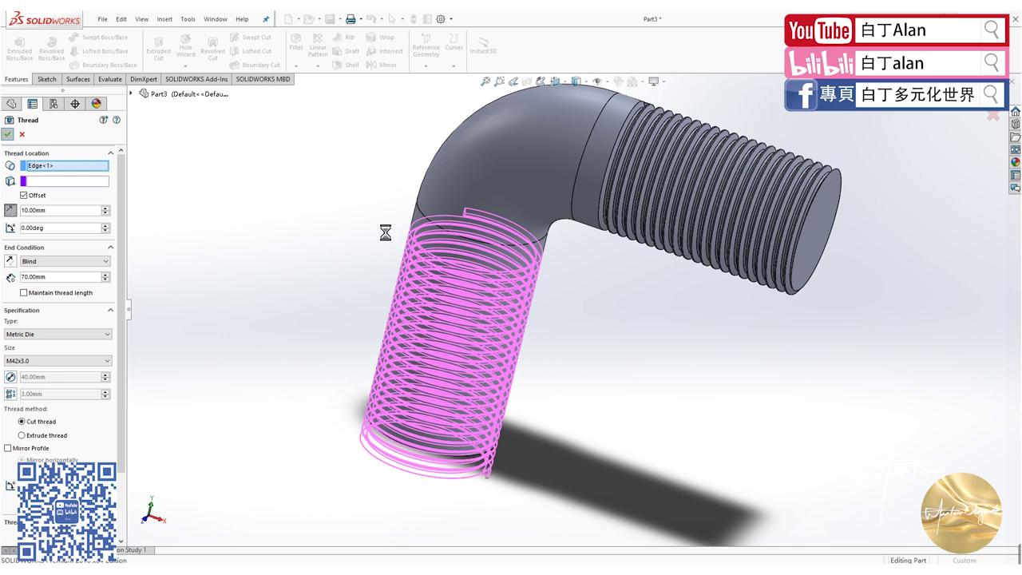
{"action": "mouse_move", "coordinate": [385, 232]}
{"action": "middle_mouse_down"}
{"action": "mouse_move", "coordinate": [491, 264]}
{"action": "mouse_move", "coordinate": [508, 190]}
{"action": "mouse_move", "coordinate": [527, 171]}
{"action": "middle_mouse_up"}
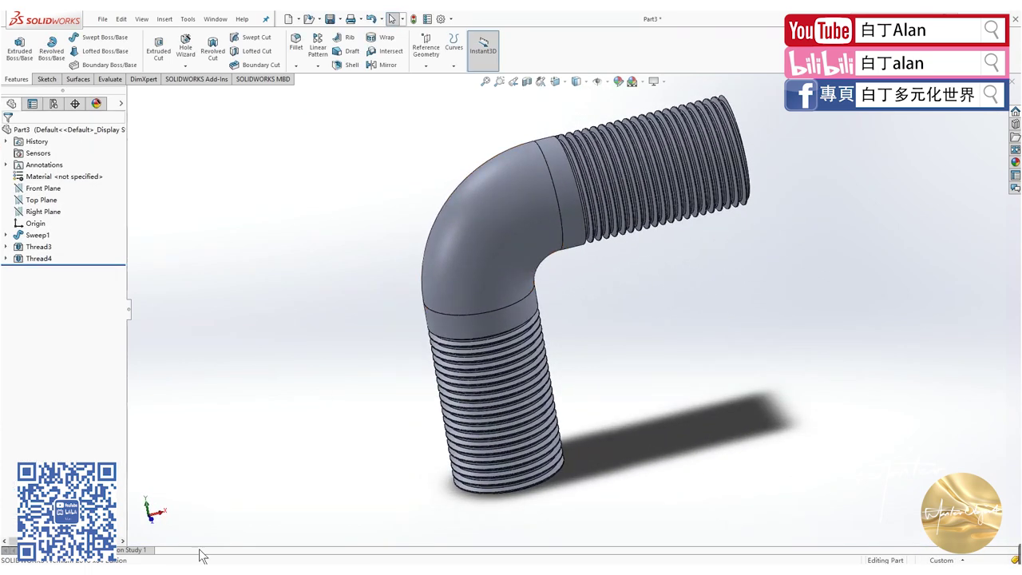
{"action": "left_click", "coordinate": [181, 528]}
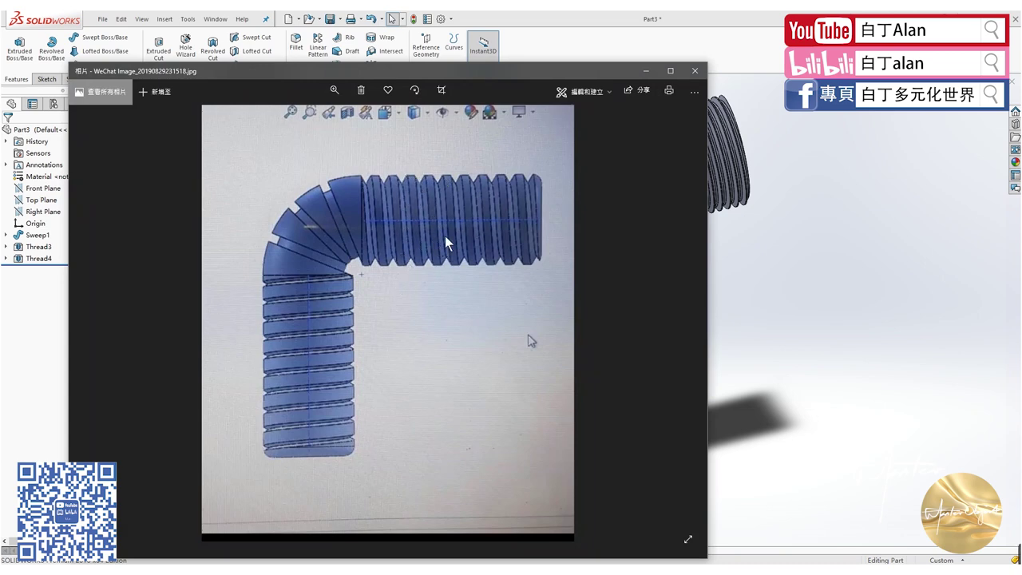
{"action": "left_click", "coordinate": [738, 274]}
{"action": "mouse_move", "coordinate": [718, 272]}
{"action": "middle_mouse_down"}
{"action": "mouse_move", "coordinate": [719, 234]}
{"action": "mouse_move", "coordinate": [590, 216]}
{"action": "middle_mouse_up"}
{"action": "scroll", "coordinate": [582, 214], "scroll_direction": "down", "scroll_amount": 3}
{"action": "middle_click_drag", "start_coordinate": [566, 278], "coordinate": [511, 263]}
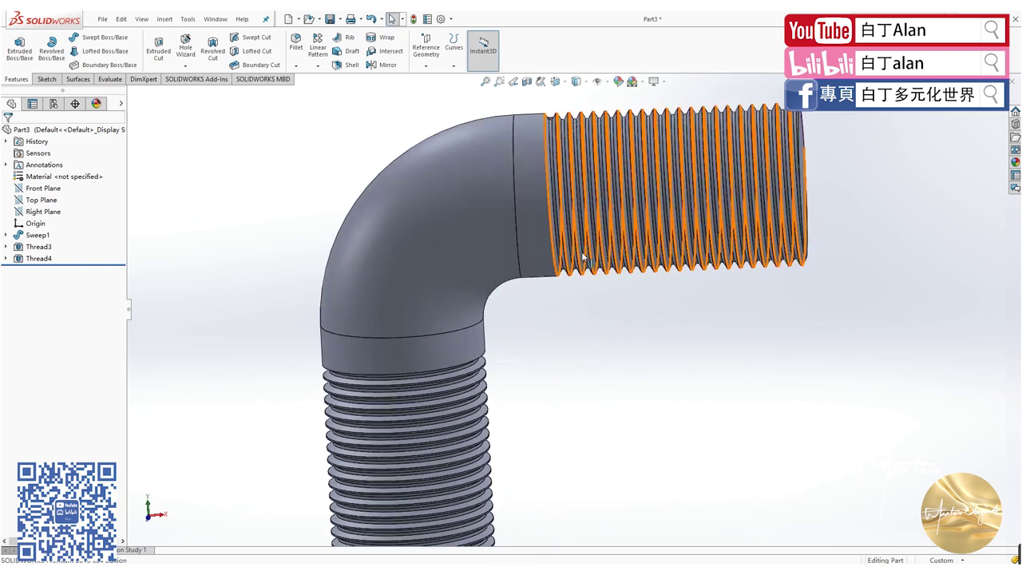
- Start a sketch on the Front Plane, viewed normal, and place a circle inside the bend
{"action": "left_click", "coordinate": [44, 189]}
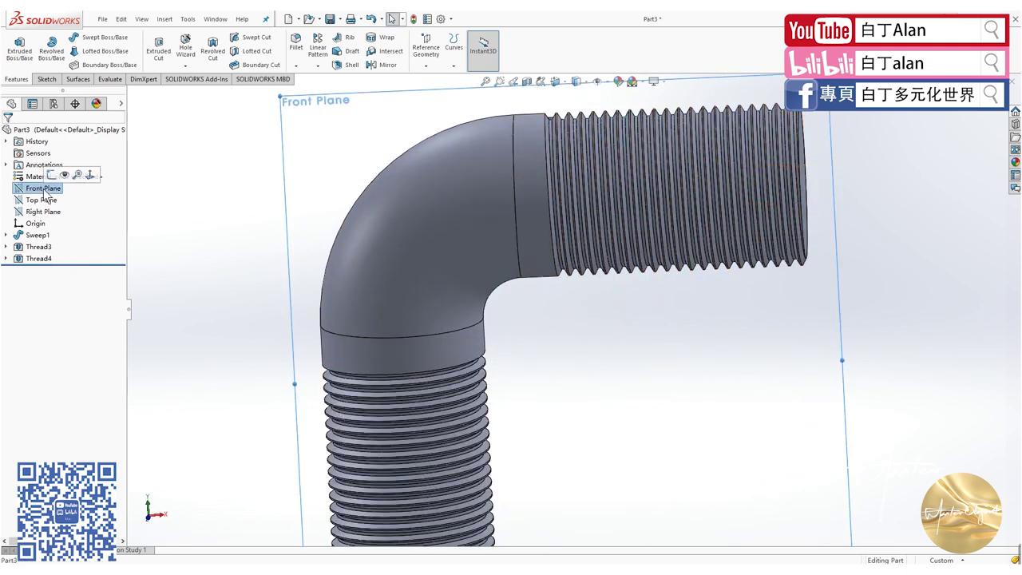
{"action": "left_click", "coordinate": [89, 175]}
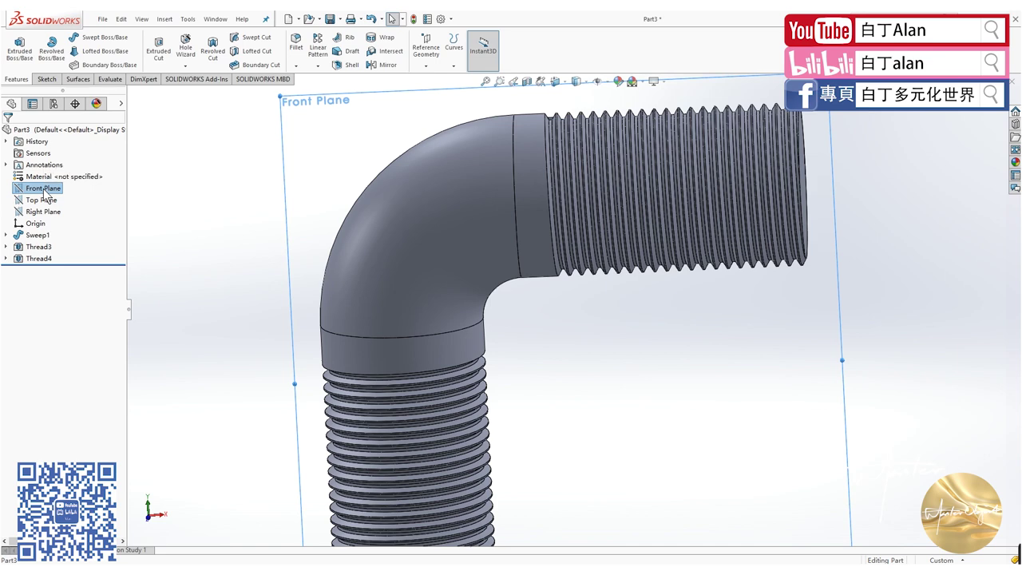
{"action": "left_click", "coordinate": [47, 79]}
{"action": "left_click", "coordinate": [15, 46]}
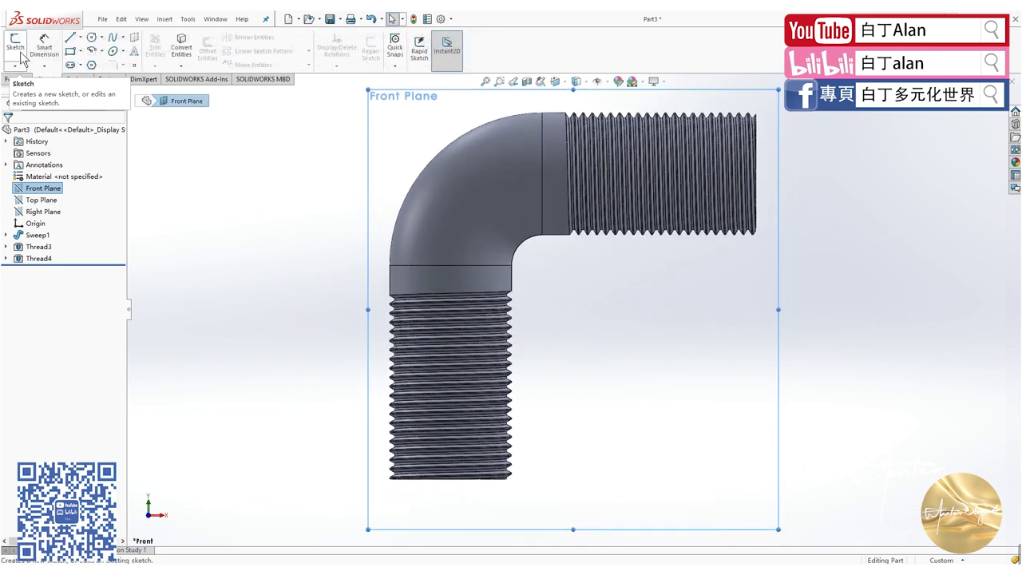
{"action": "left_click", "coordinate": [92, 38]}
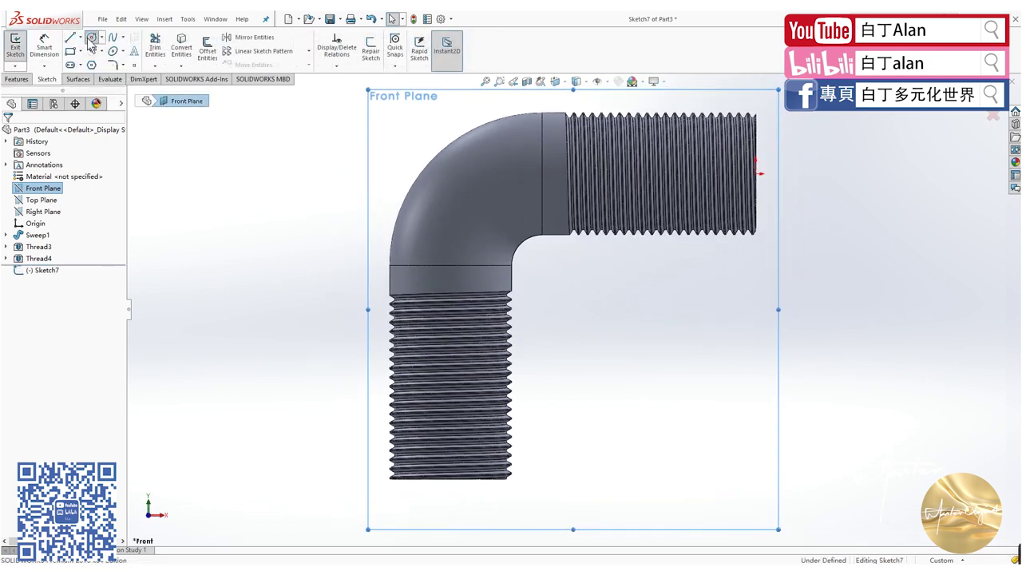
{"action": "scroll", "coordinate": [541, 263], "scroll_direction": "down", "scroll_amount": 2}
{"action": "left_click", "coordinate": [536, 259]}
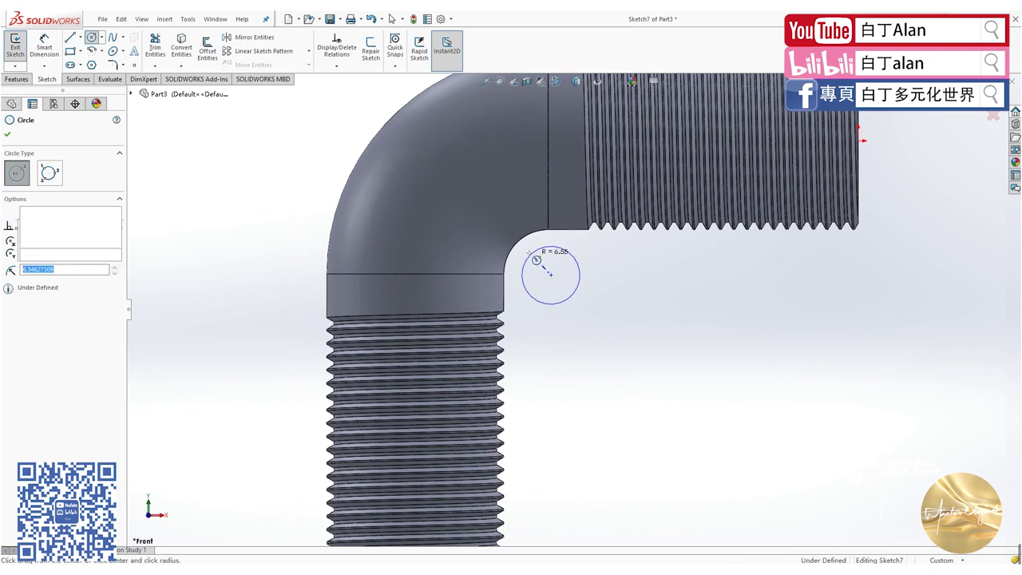
{"action": "key", "text": "Escape"}
- Make the circle concentric and equal with the inner bend arc, set it to construction, and exit
{"action": "left_click", "coordinate": [537, 256]}
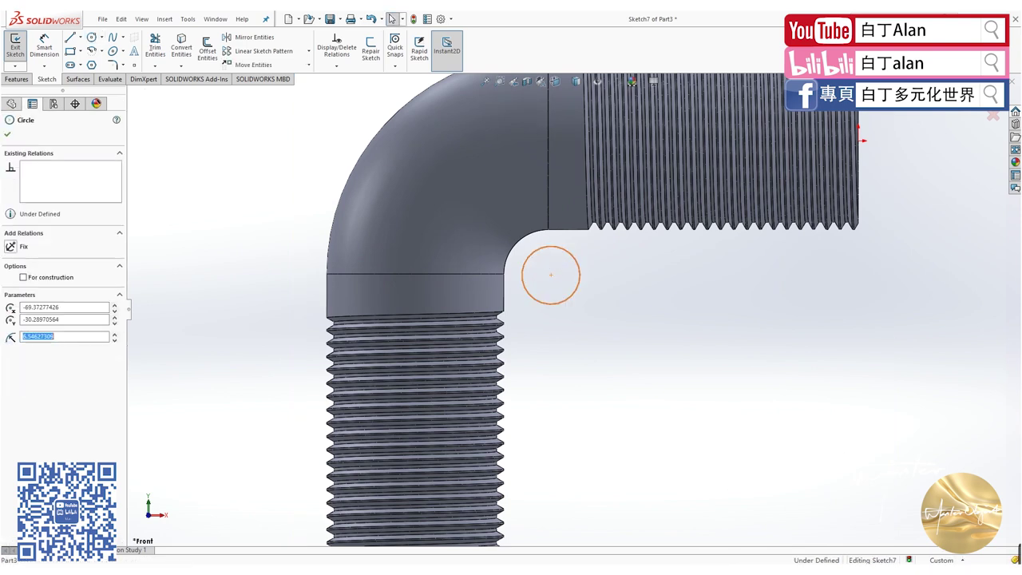
{"action": "left_click", "coordinate": [533, 235], "text": "ctrl"}
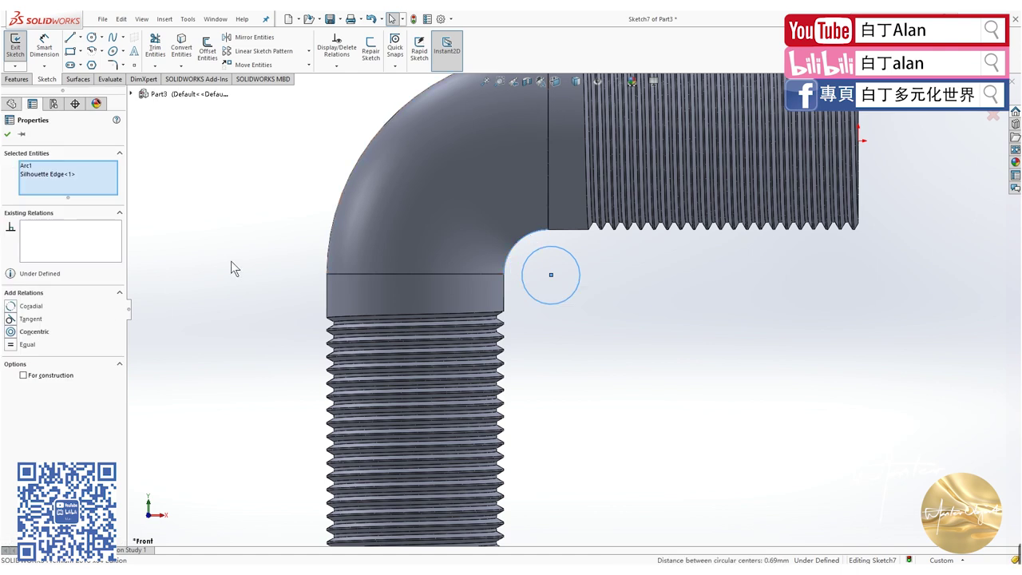
{"action": "left_click", "coordinate": [12, 331]}
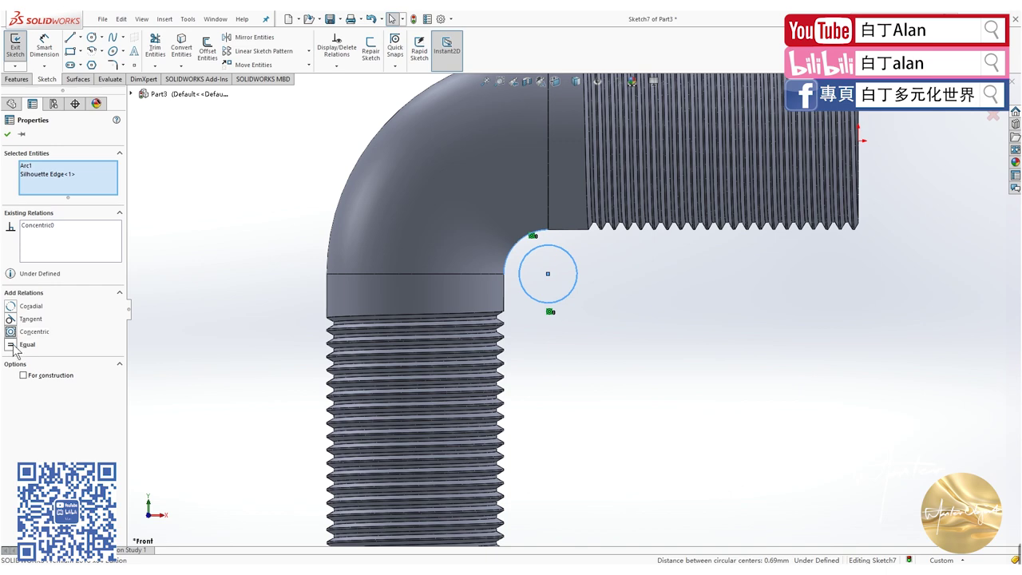
{"action": "left_click", "coordinate": [13, 345]}
{"action": "left_click", "coordinate": [296, 278]}
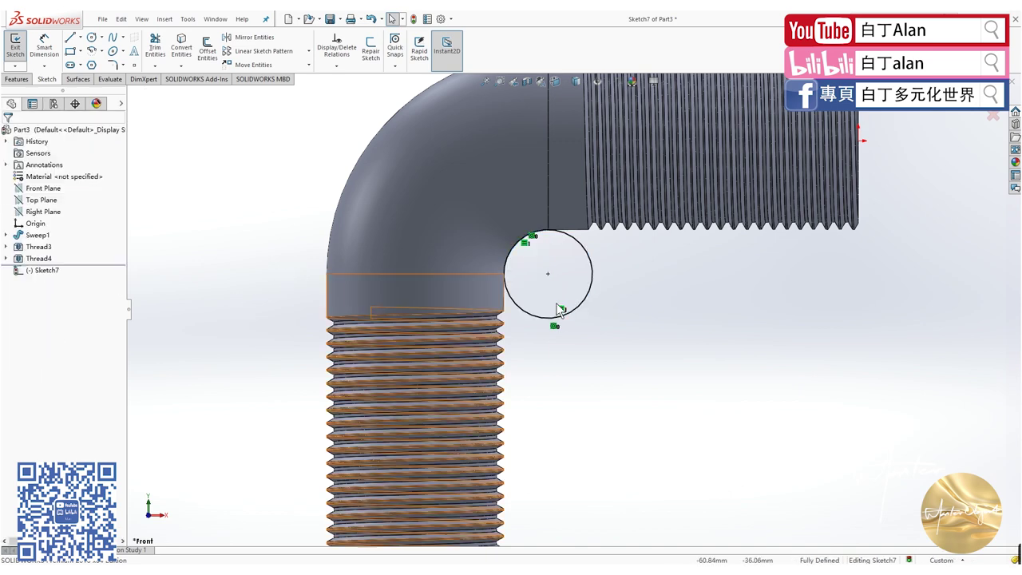
{"action": "left_click", "coordinate": [585, 307]}
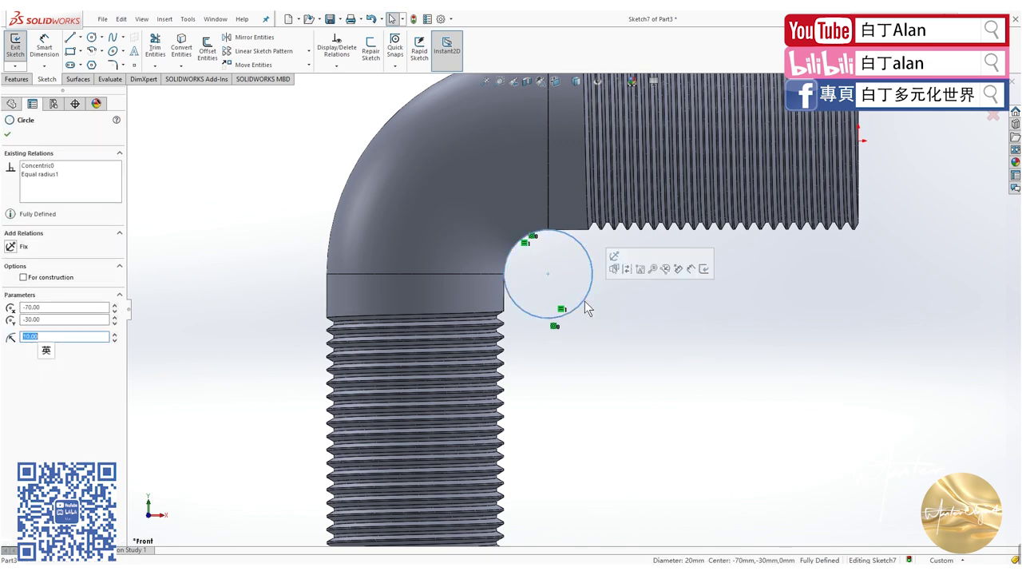
{"action": "left_click", "coordinate": [40, 279]}
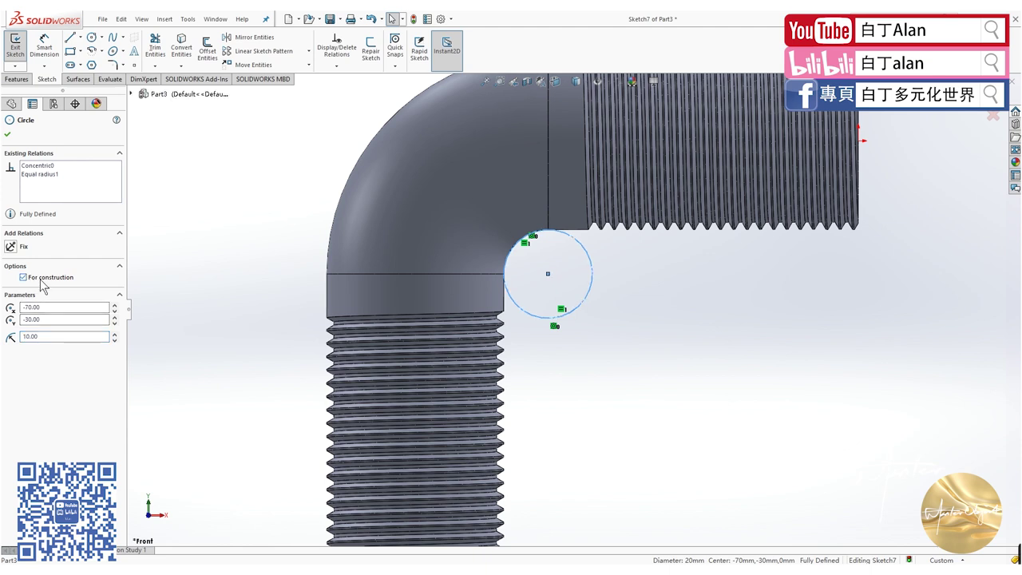
{"action": "left_click", "coordinate": [7, 135]}
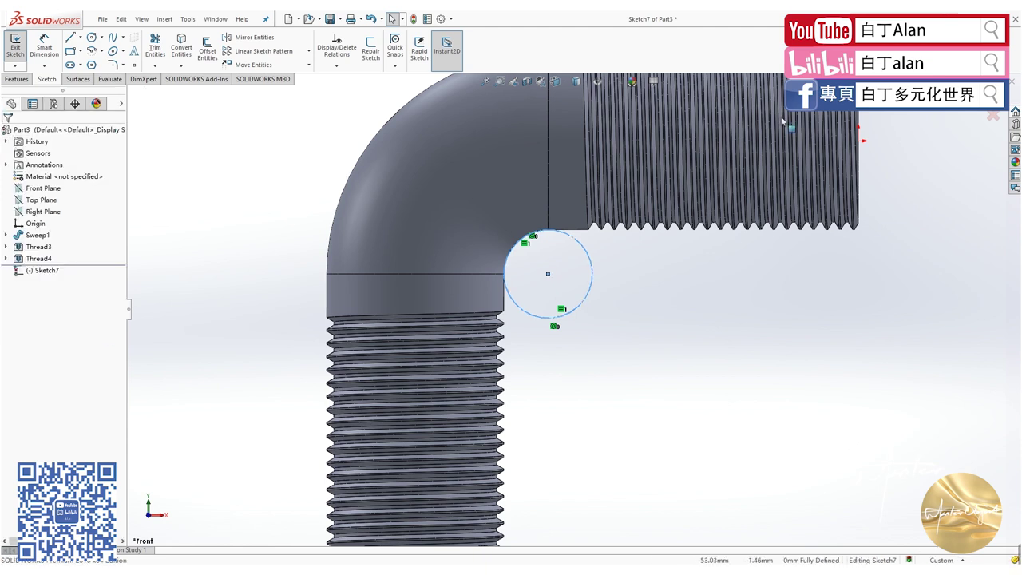
{"action": "left_click", "coordinate": [15, 45]}
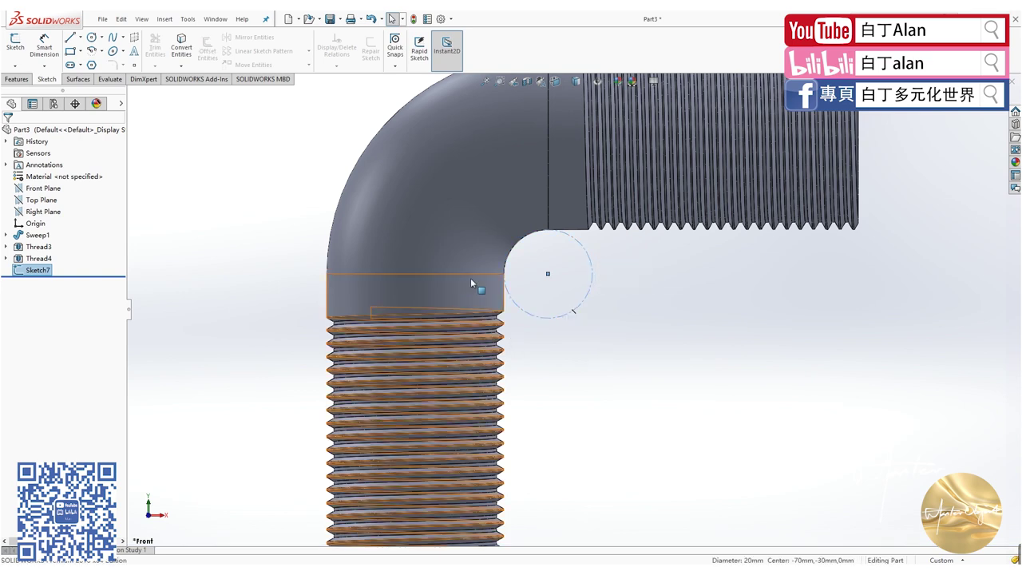
- On the Front Plane, draw a centerline from the circle's centre out past the elbow's outer edge
{"action": "left_click", "coordinate": [606, 335]}
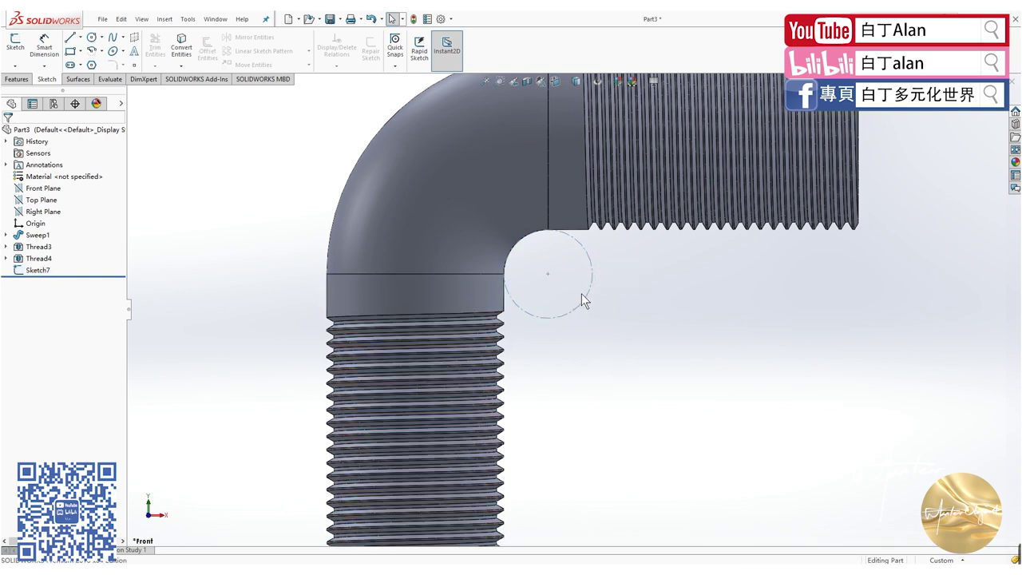
{"action": "left_click", "coordinate": [49, 189]}
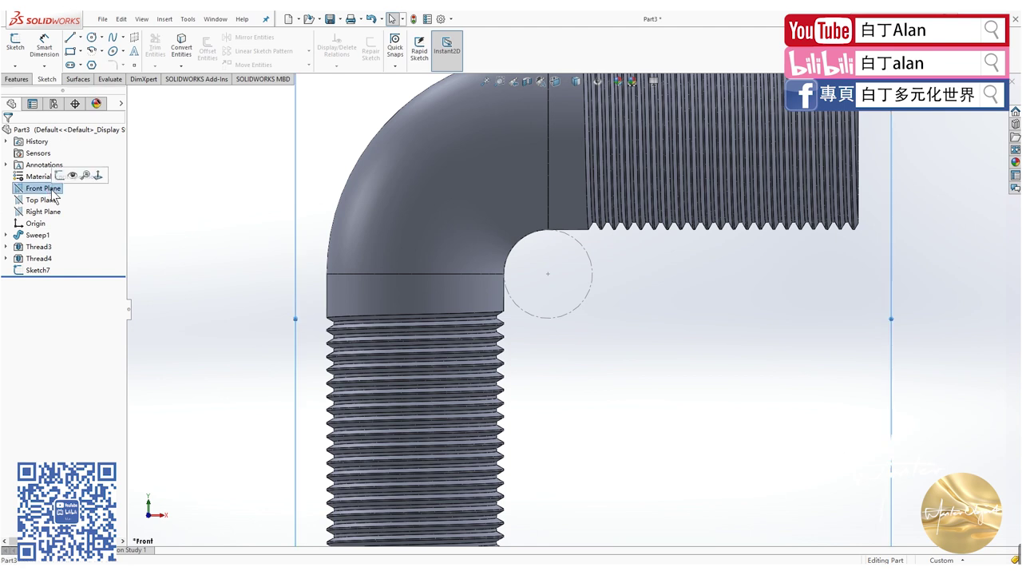
{"action": "left_click", "coordinate": [80, 37]}
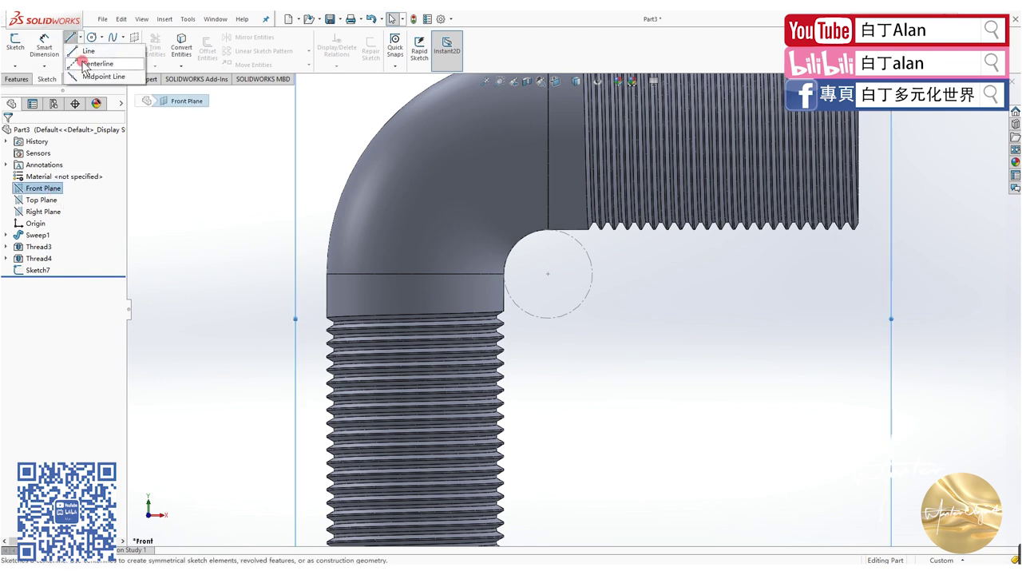
{"action": "left_click", "coordinate": [83, 64]}
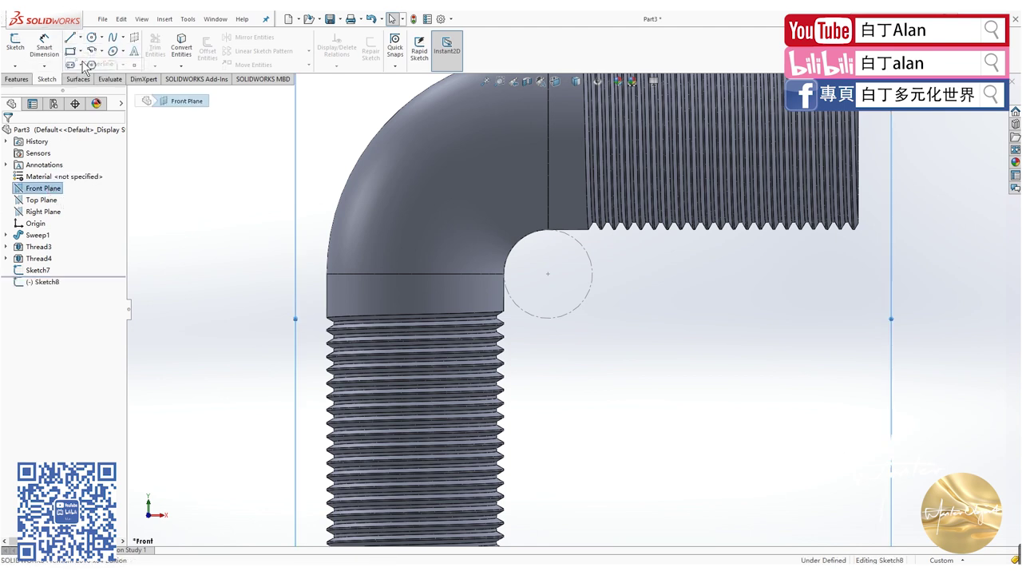
{"action": "left_click", "coordinate": [549, 274]}
{"action": "scroll", "coordinate": [551, 279], "scroll_direction": "up", "scroll_amount": 3}
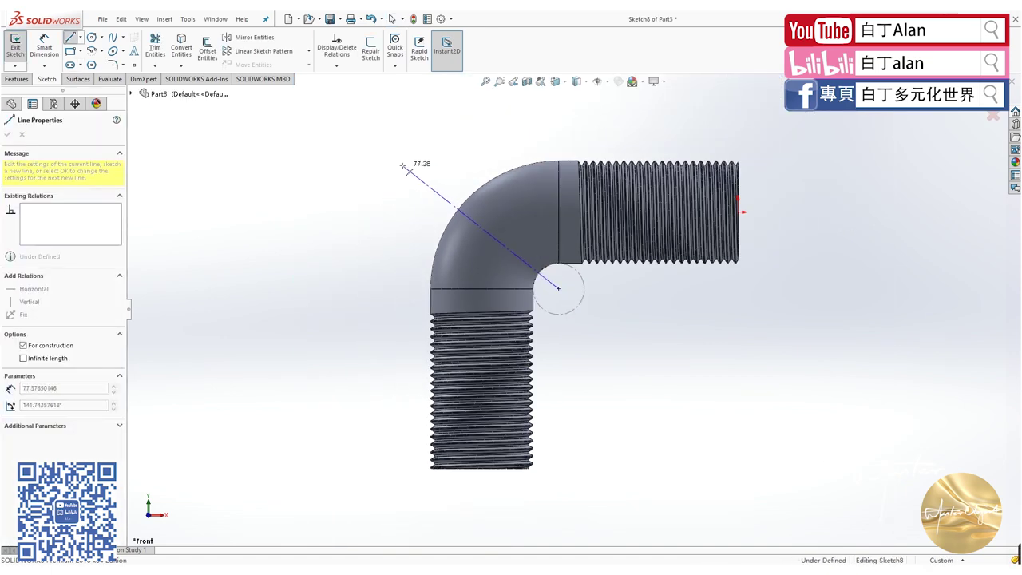
{"action": "left_click", "coordinate": [406, 160]}
{"action": "scroll", "coordinate": [383, 177], "scroll_direction": "down", "scroll_amount": 3}
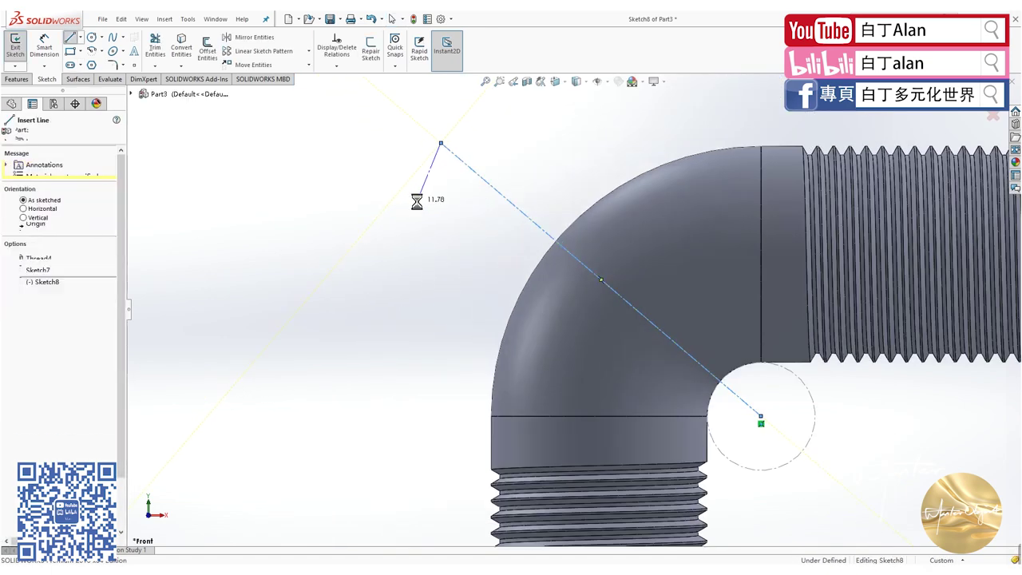
{"action": "key", "text": "Escape"}
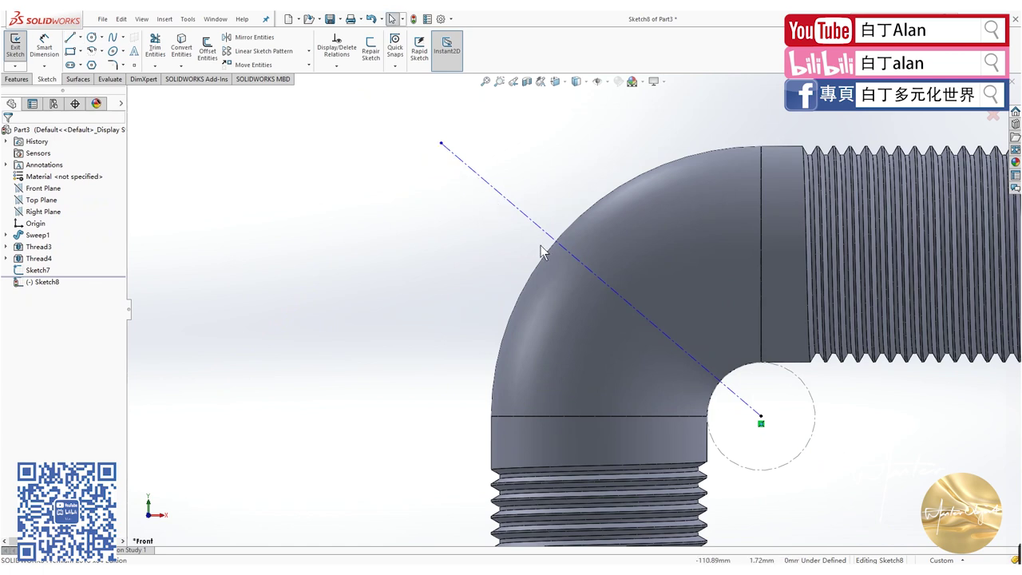
- Make the centerline's outer endpoint coincident with the elbow's outer arc edge
{"action": "left_click", "coordinate": [549, 254]}
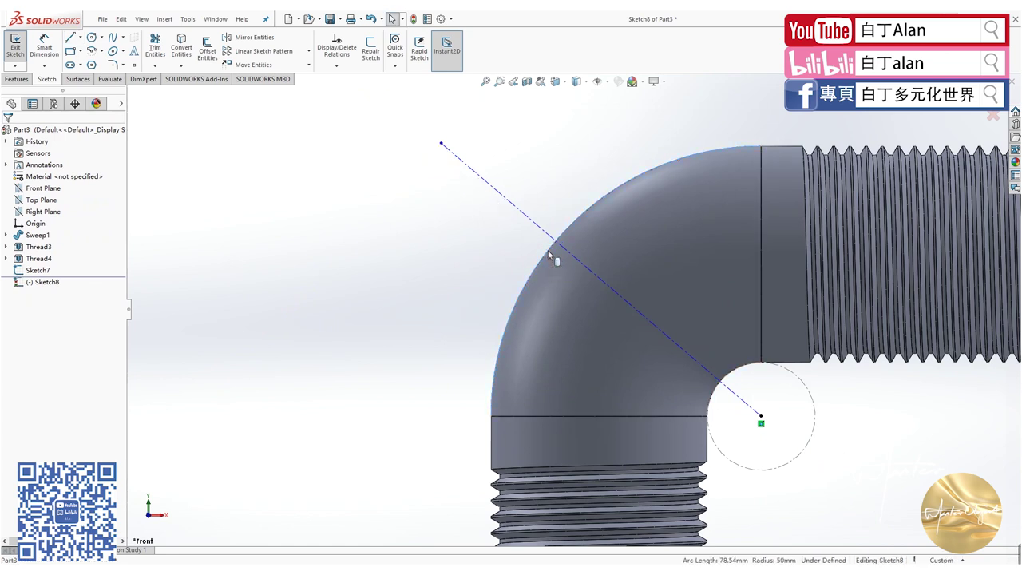
{"action": "left_click", "coordinate": [441, 144], "text": "ctrl"}
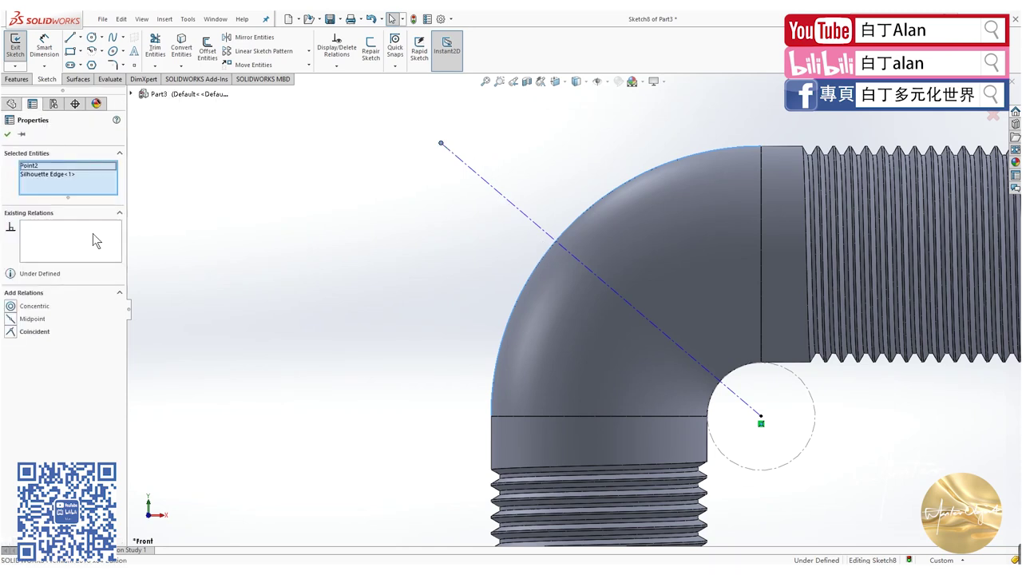
{"action": "left_click", "coordinate": [11, 331]}
{"action": "left_click", "coordinate": [409, 261]}
{"action": "scroll", "coordinate": [628, 301], "scroll_direction": "up", "scroll_amount": 2}
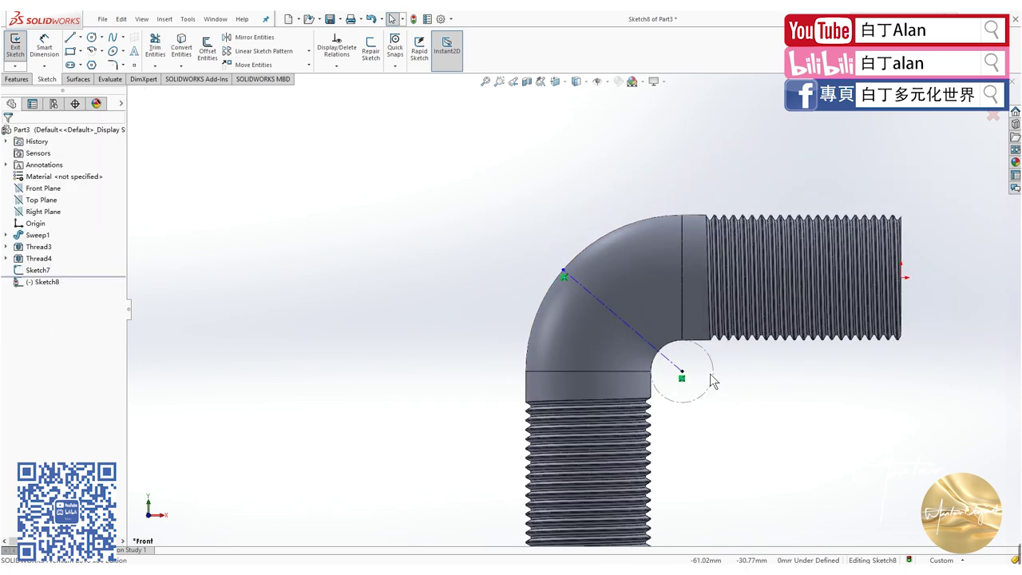
{"action": "scroll", "coordinate": [636, 357], "scroll_direction": "down", "scroll_amount": 2}
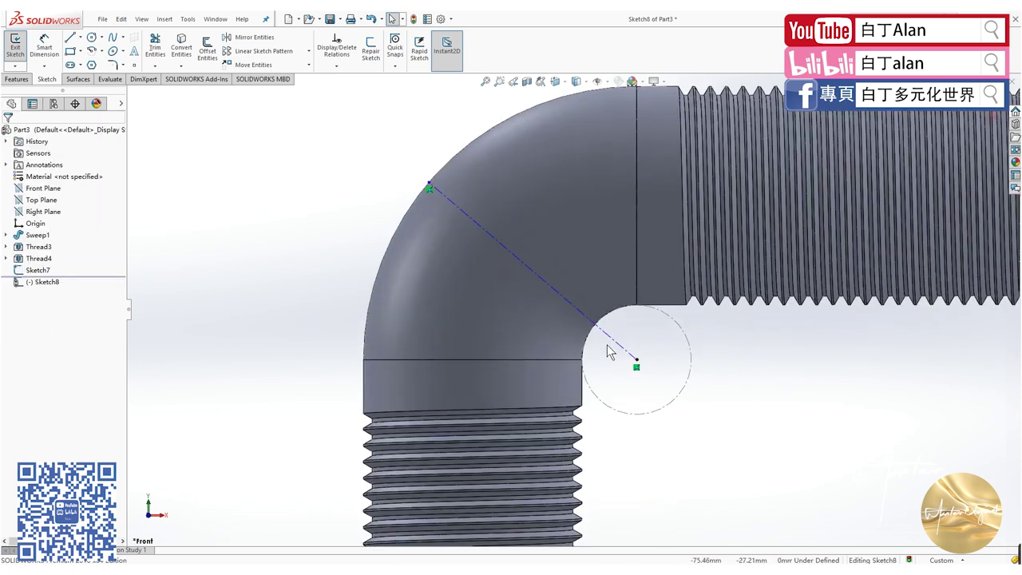
- Dimension the centerline at 45° from the bend's horizontal seam and close Sketch8
{"action": "key", "text": "d"}
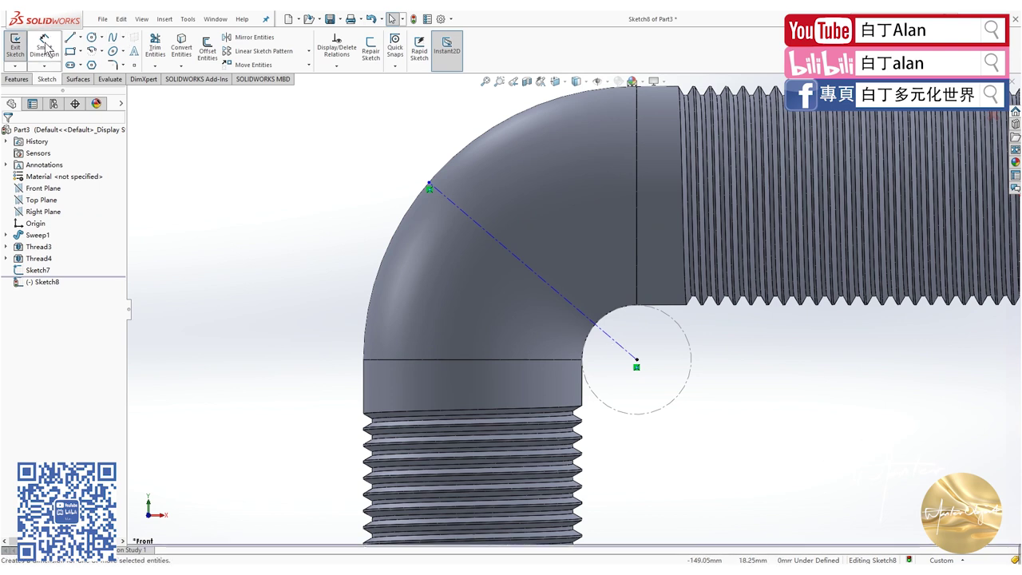
{"action": "left_click", "coordinate": [526, 360]}
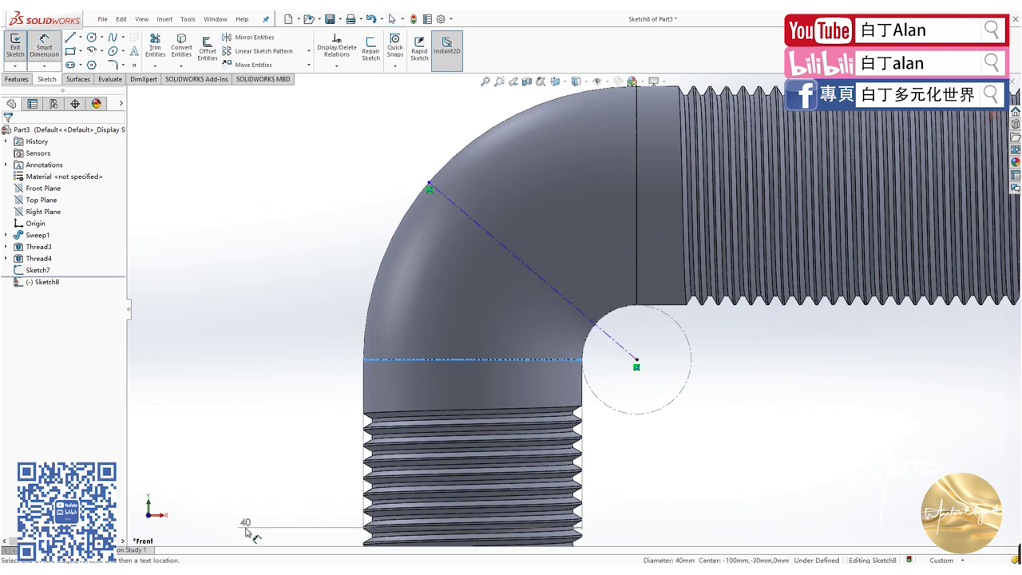
{"action": "left_click", "coordinate": [182, 523]}
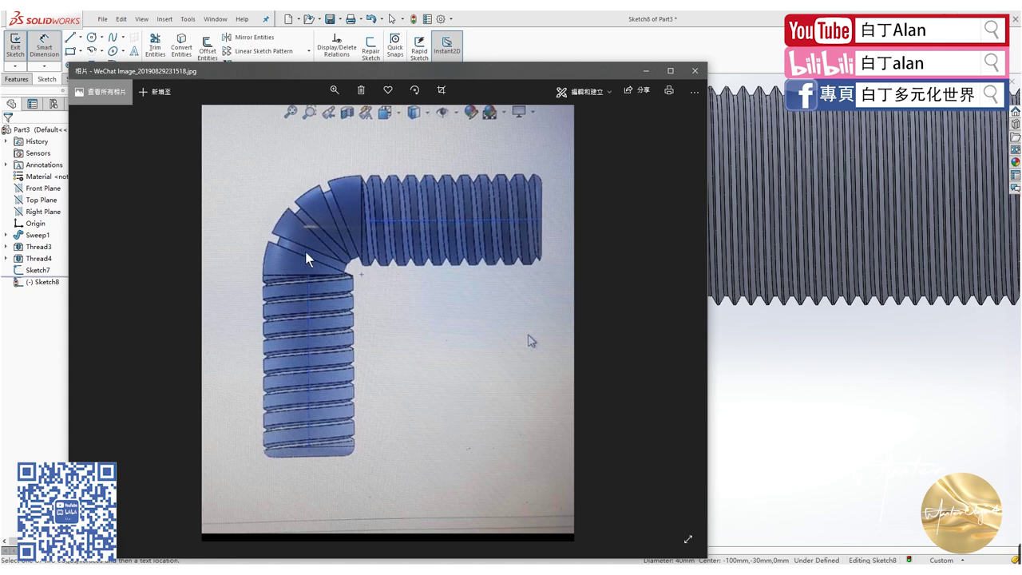
{"action": "left_click", "coordinate": [539, 30]}
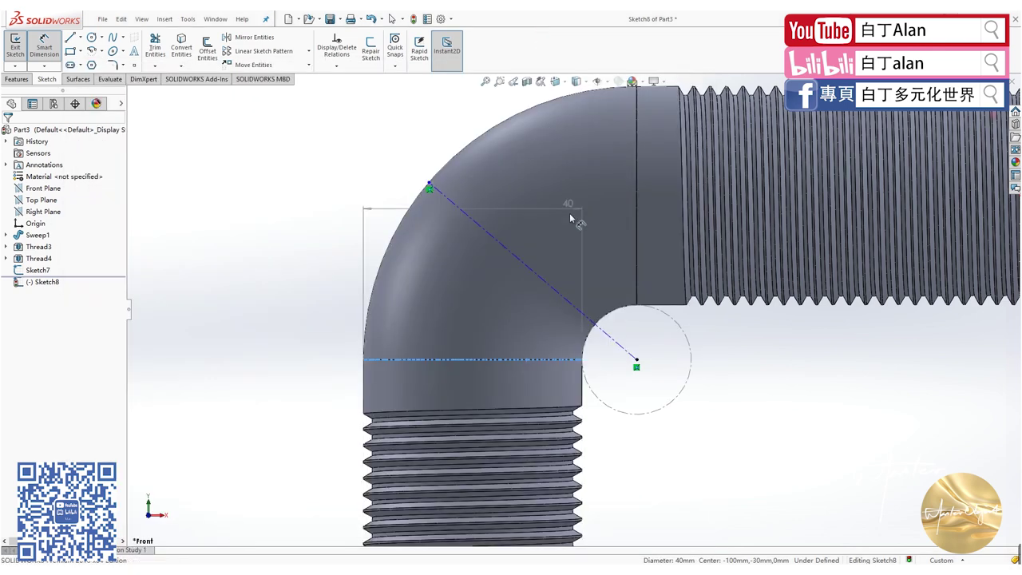
{"action": "left_click", "coordinate": [499, 289]}
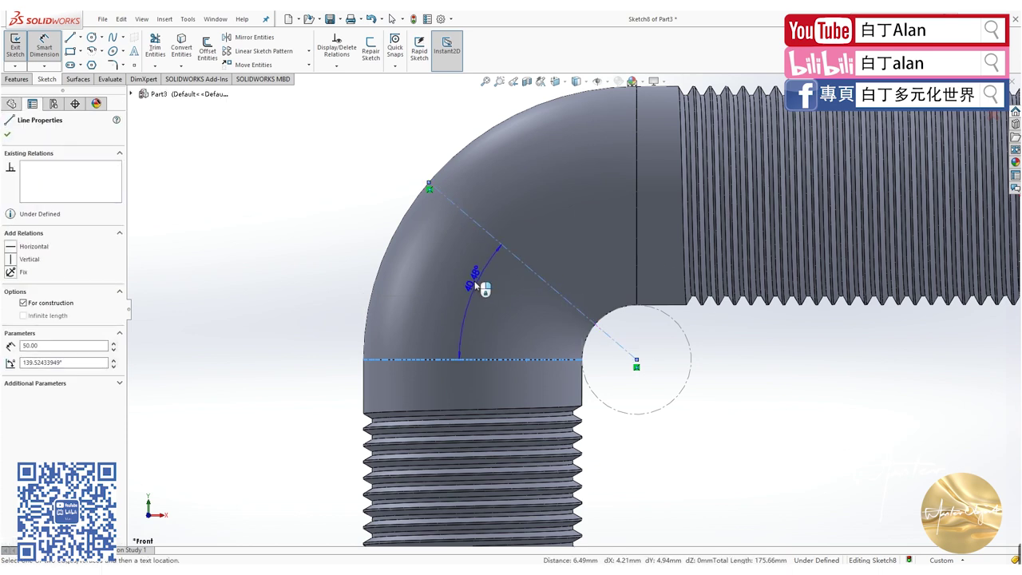
{"action": "left_click", "coordinate": [476, 285]}
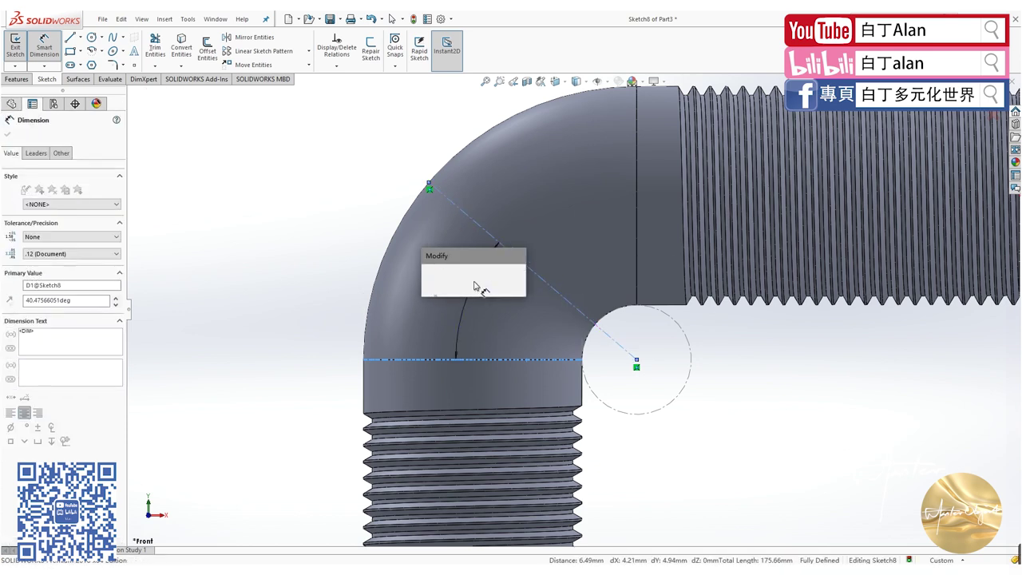
{"action": "type", "text": "45"}
{"action": "key", "text": "Return"}
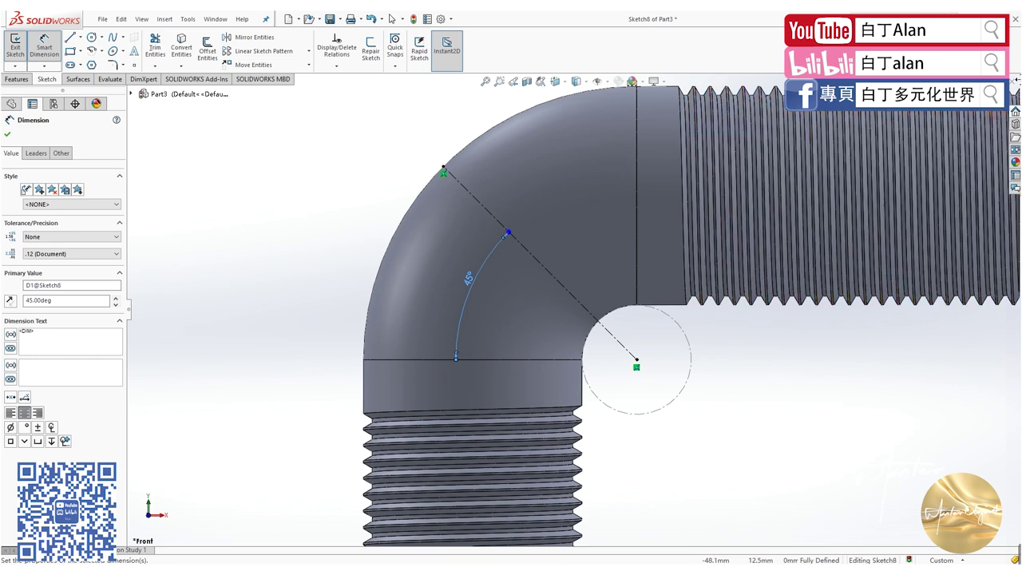
{"action": "key", "text": "Escape"}
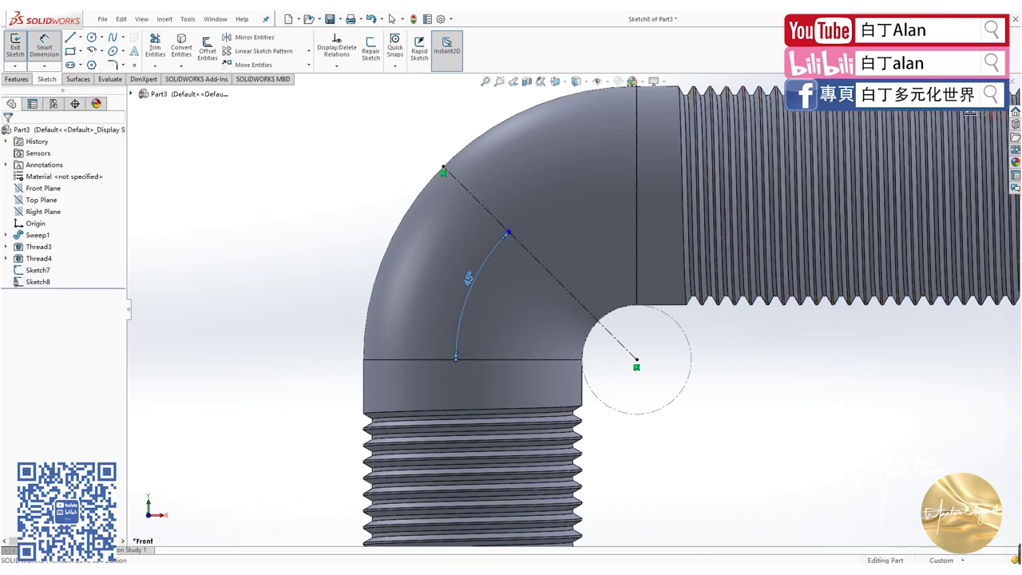
{"action": "key", "text": "ctrl+b"}
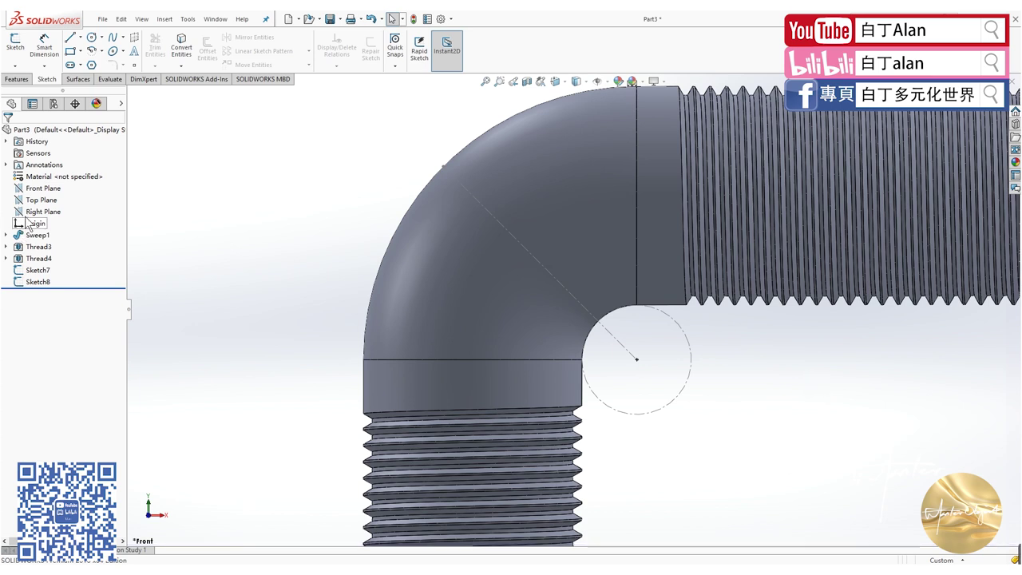
- Start Sketch9 on the Front Plane and draw a line from the circle's centre past the outer edge
{"action": "left_click", "coordinate": [41, 189]}
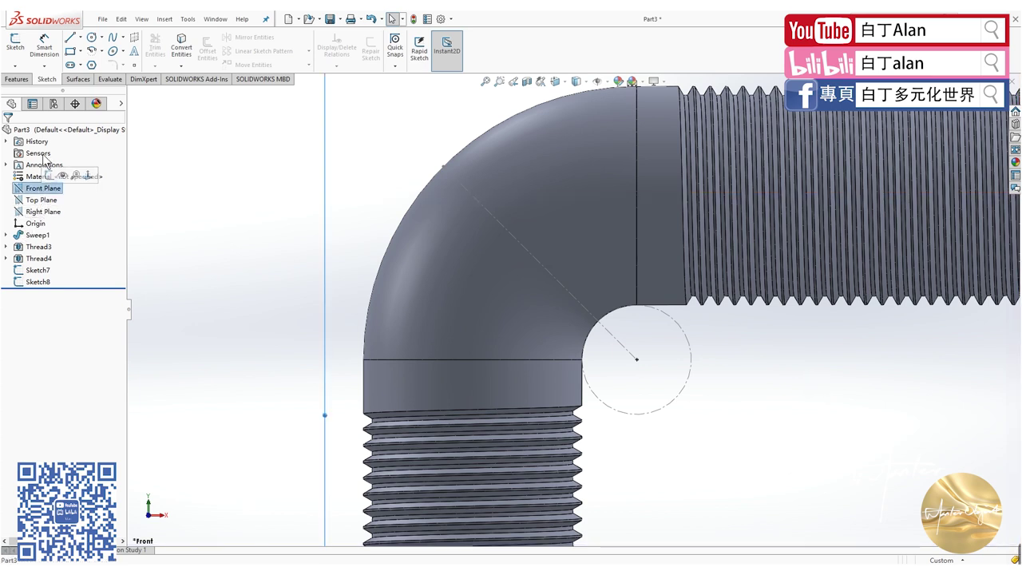
{"action": "left_click", "coordinate": [16, 44]}
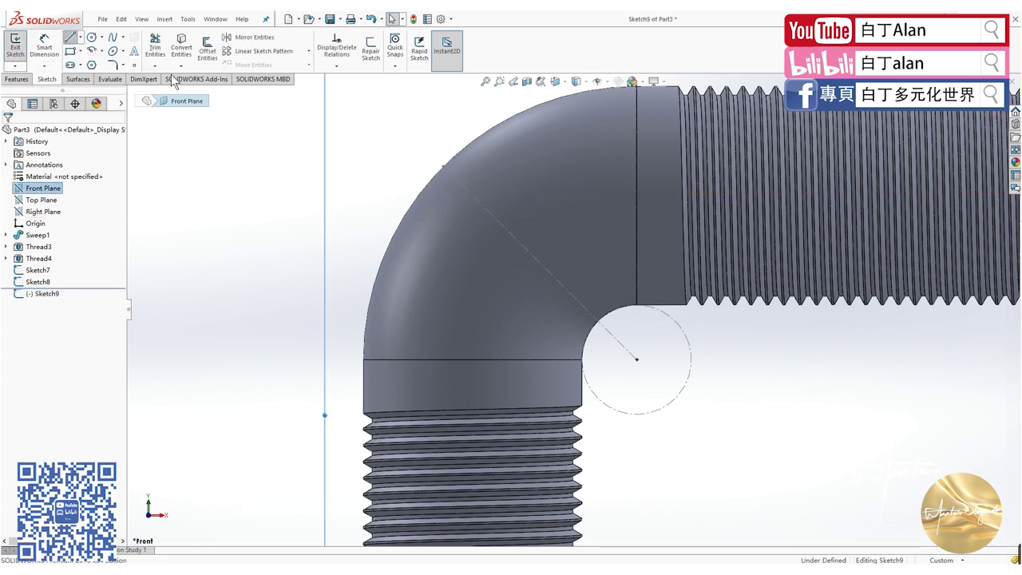
{"action": "left_click", "coordinate": [70, 36]}
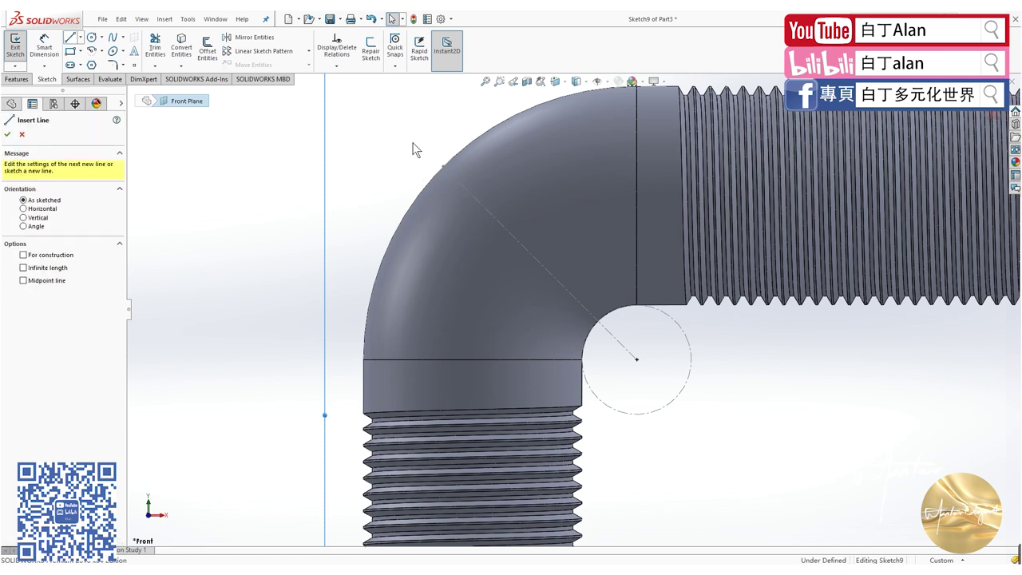
{"action": "left_click", "coordinate": [636, 360]}
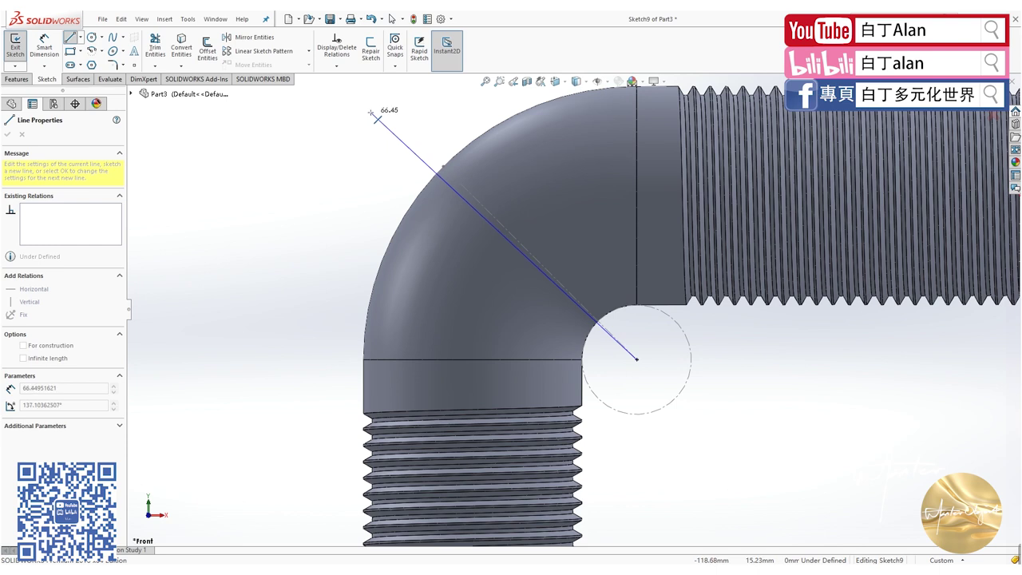
{"action": "left_click", "coordinate": [370, 112]}
{"action": "key", "text": "Escape"}
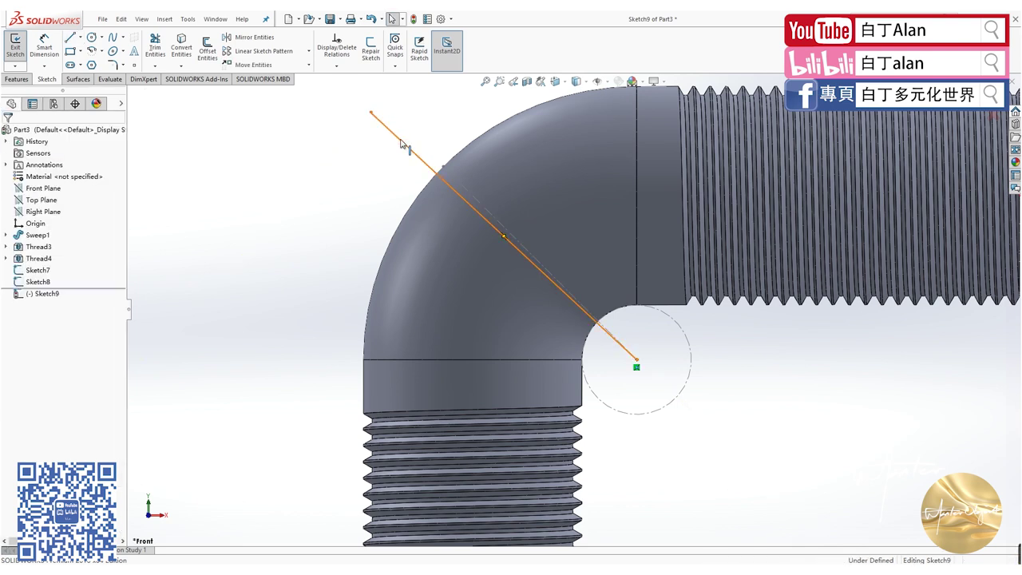
- Make the new line collinear with the 45° centerline, inspect it, and close Sketch9
{"action": "left_click", "coordinate": [403, 142]}
{"action": "left_click", "coordinate": [460, 186]}
{"action": "left_click", "coordinate": [461, 185], "text": "ctrl"}
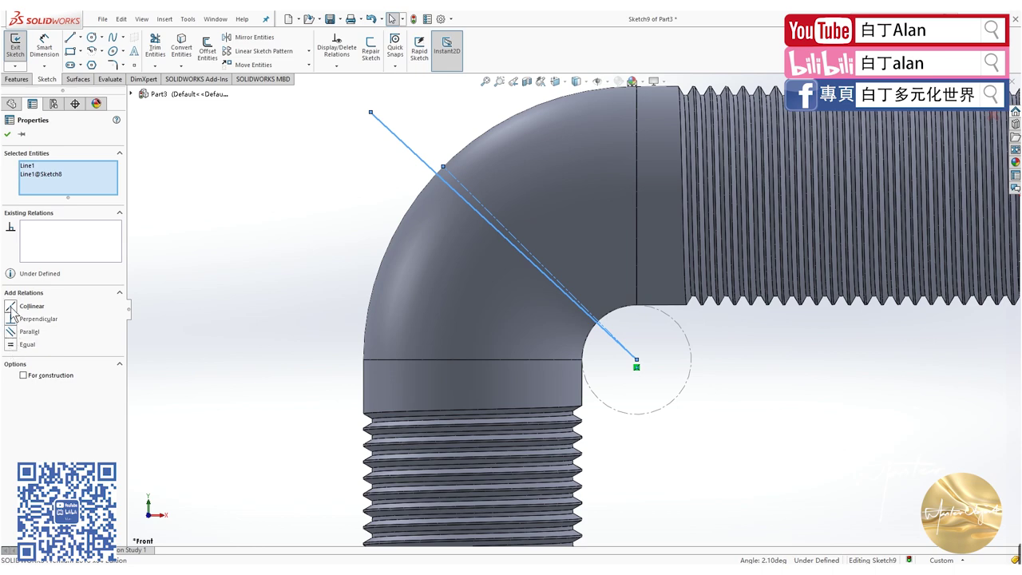
{"action": "left_click", "coordinate": [11, 306]}
{"action": "left_click", "coordinate": [213, 216]}
{"action": "scroll", "coordinate": [356, 240], "scroll_direction": "up", "scroll_amount": 3}
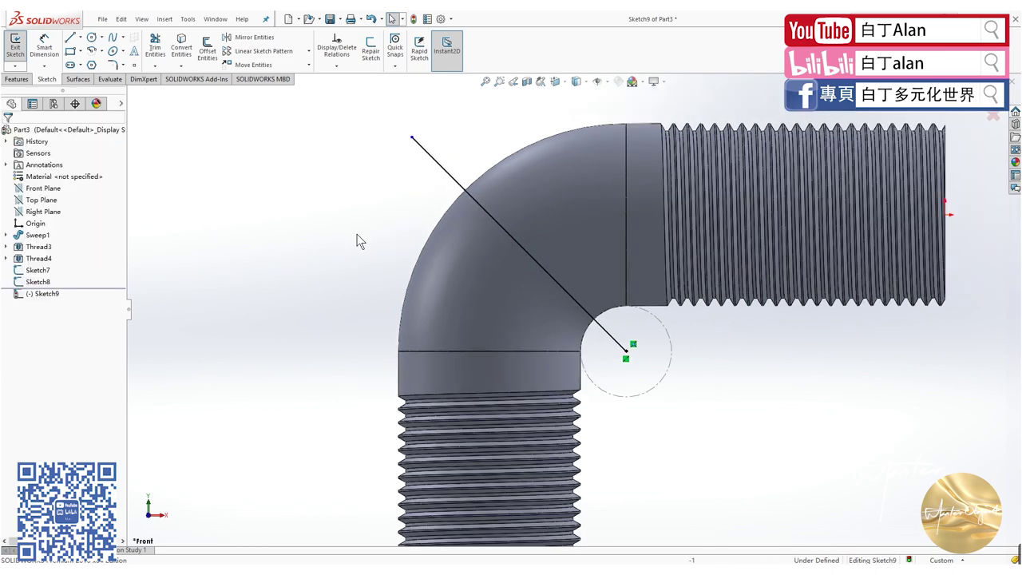
{"action": "scroll", "coordinate": [512, 212], "scroll_direction": "down", "scroll_amount": 3}
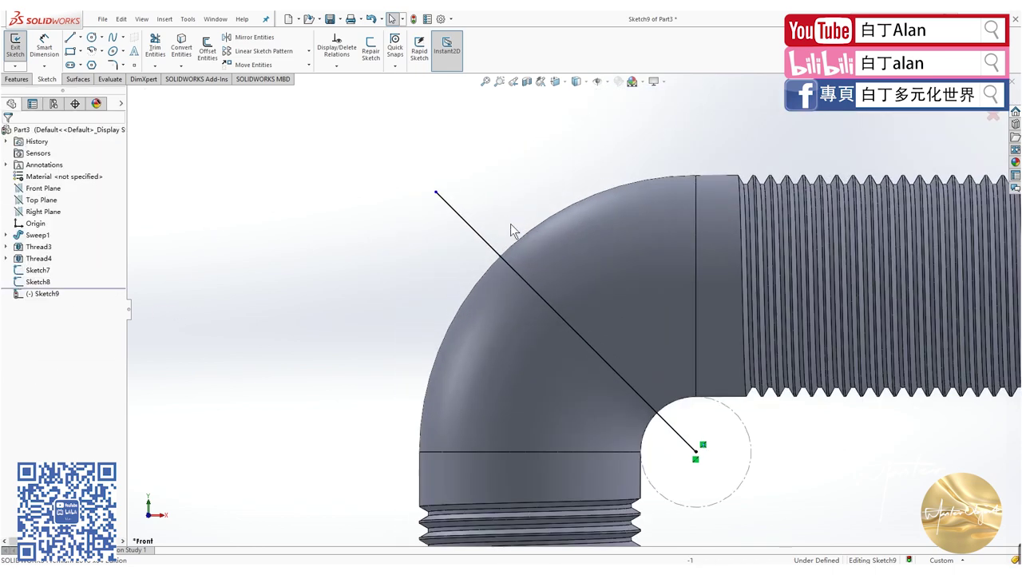
{"action": "middle_click_drag", "start_coordinate": [510, 224], "coordinate": [556, 322]}
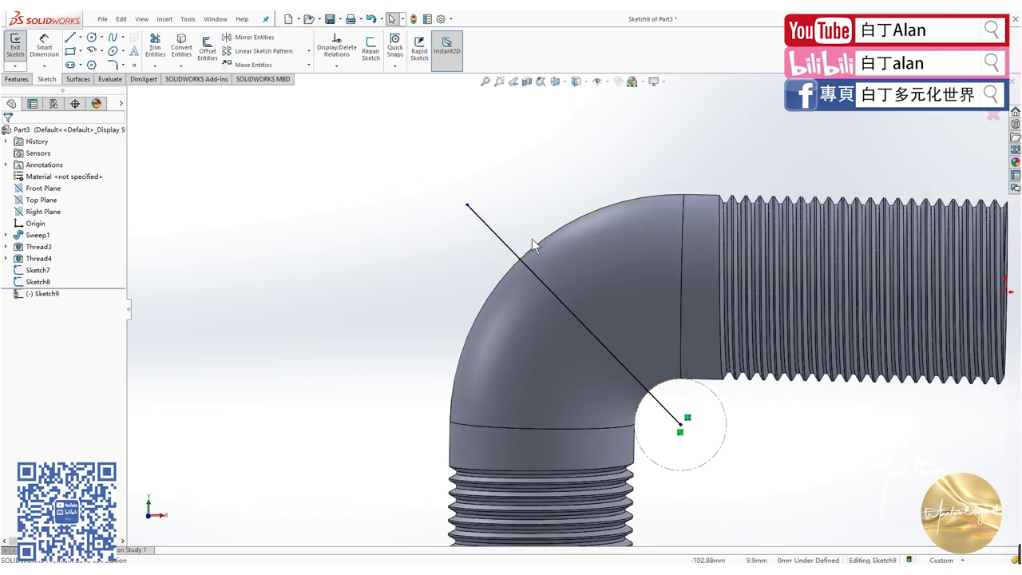
{"action": "middle_click_drag", "start_coordinate": [532, 239], "coordinate": [518, 216]}
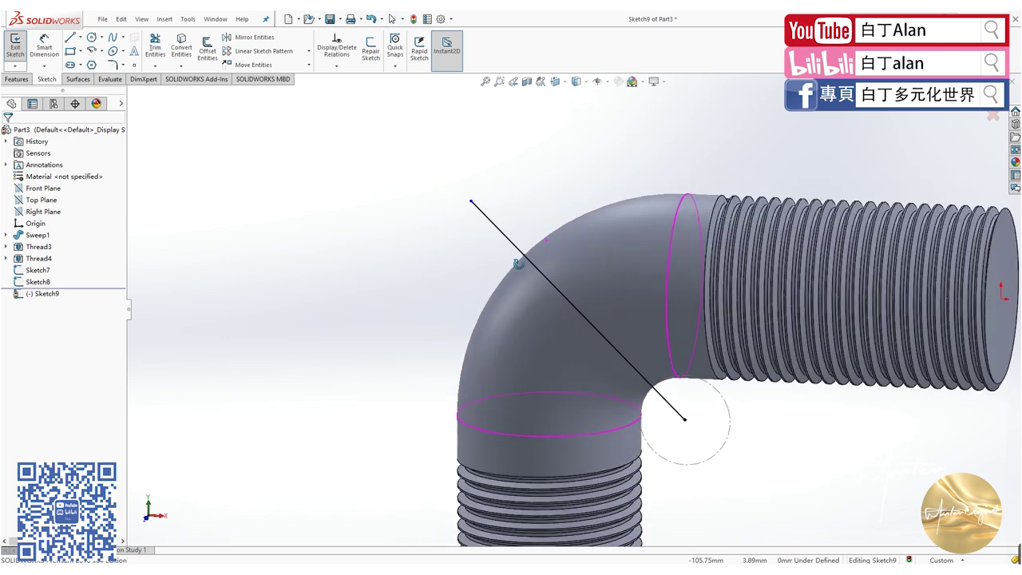
{"action": "left_click", "coordinate": [470, 204]}
{"action": "left_click", "coordinate": [258, 146]}
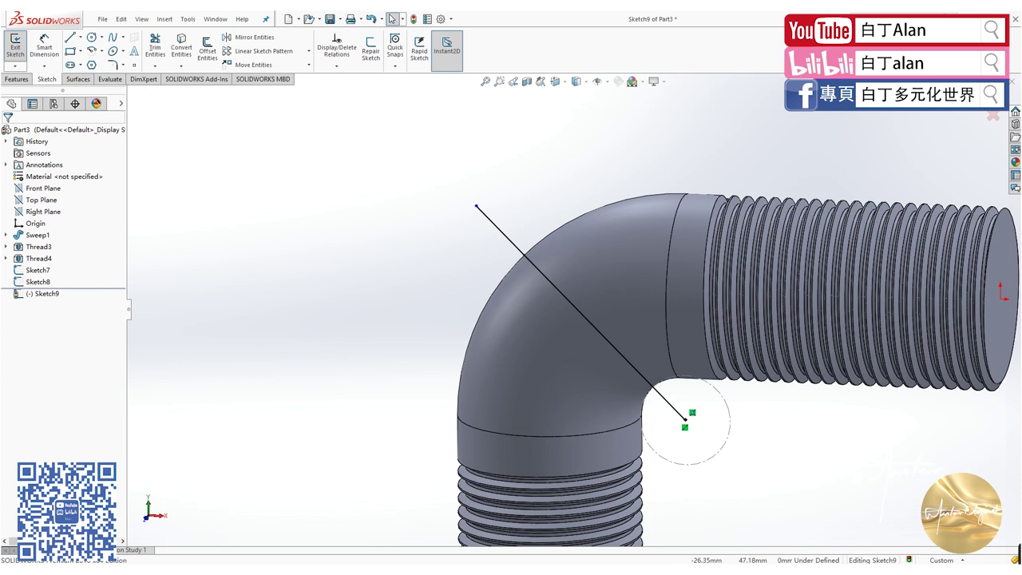
{"action": "left_click", "coordinate": [372, 223]}
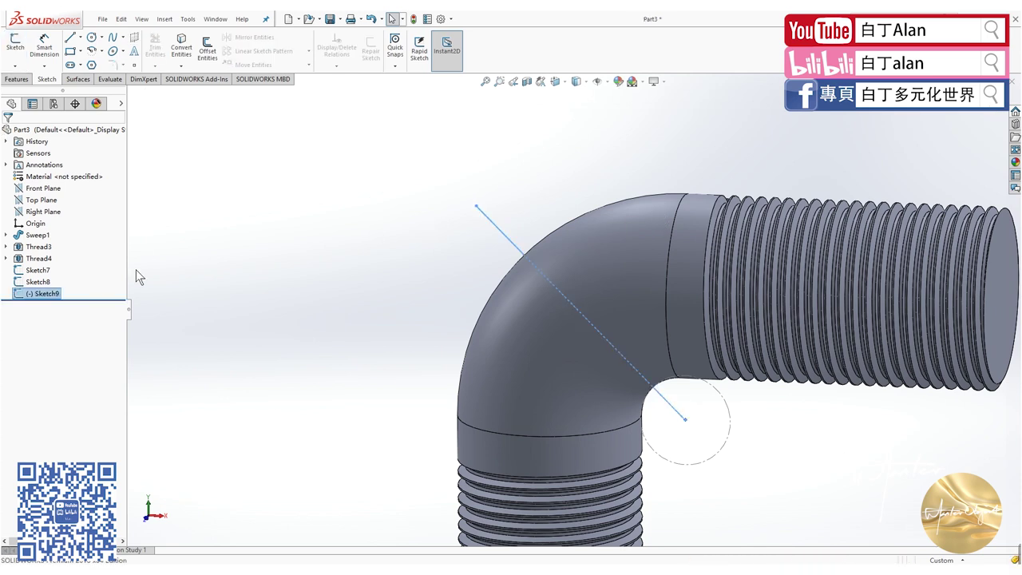
- Create Curve1 by projecting Sketch9's diagonal line onto the elbow's curved bend face
{"action": "left_click", "coordinate": [36, 189]}
{"action": "left_click", "coordinate": [15, 45]}
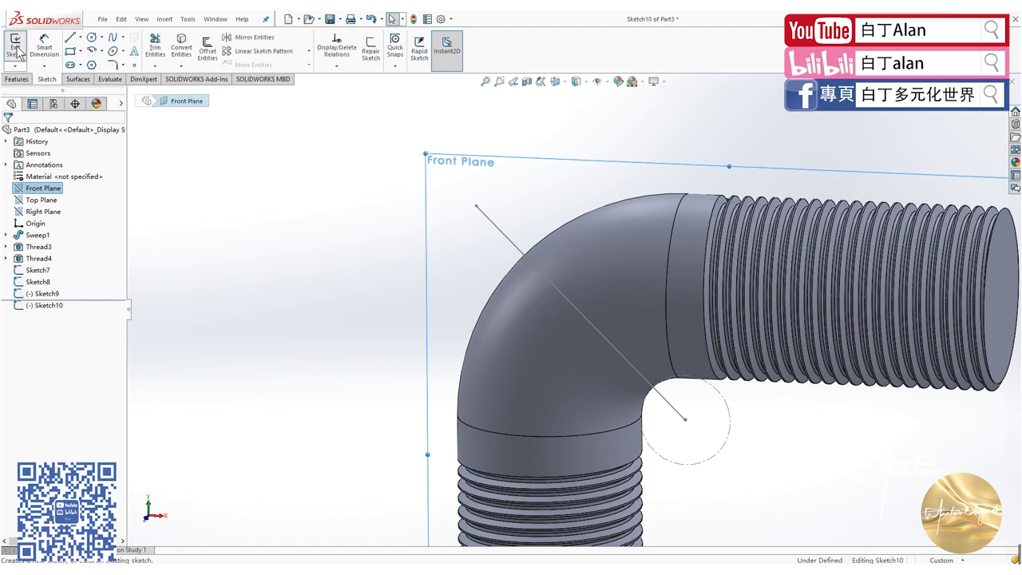
{"action": "left_click", "coordinate": [19, 79]}
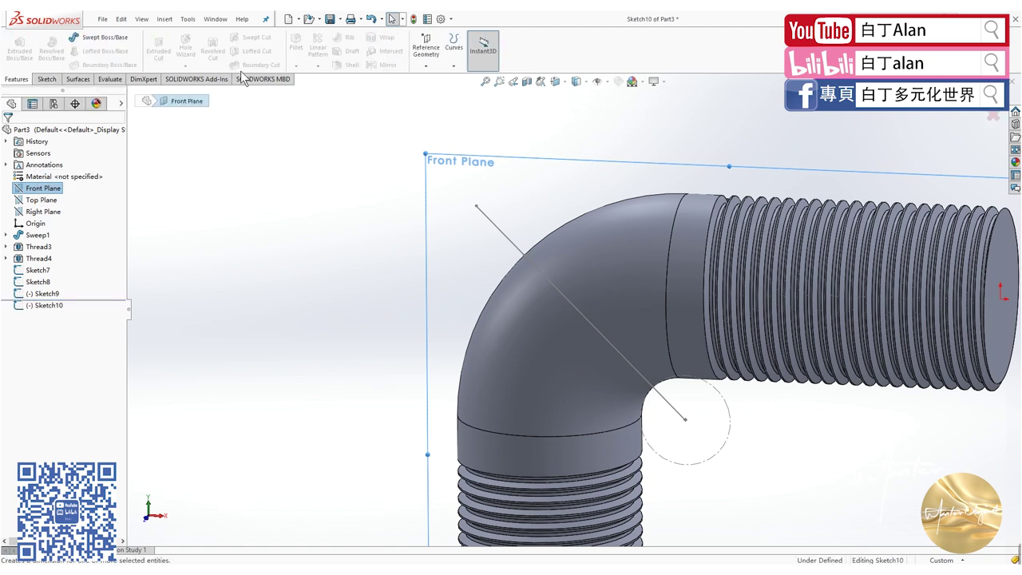
{"action": "left_click", "coordinate": [453, 68]}
{"action": "left_click", "coordinate": [462, 79]}
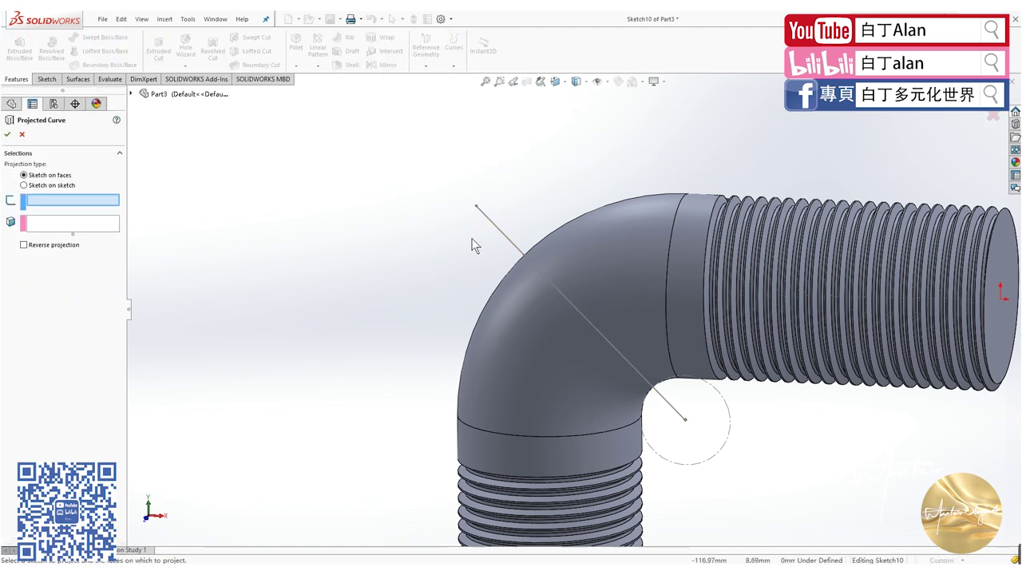
{"action": "left_click", "coordinate": [490, 221]}
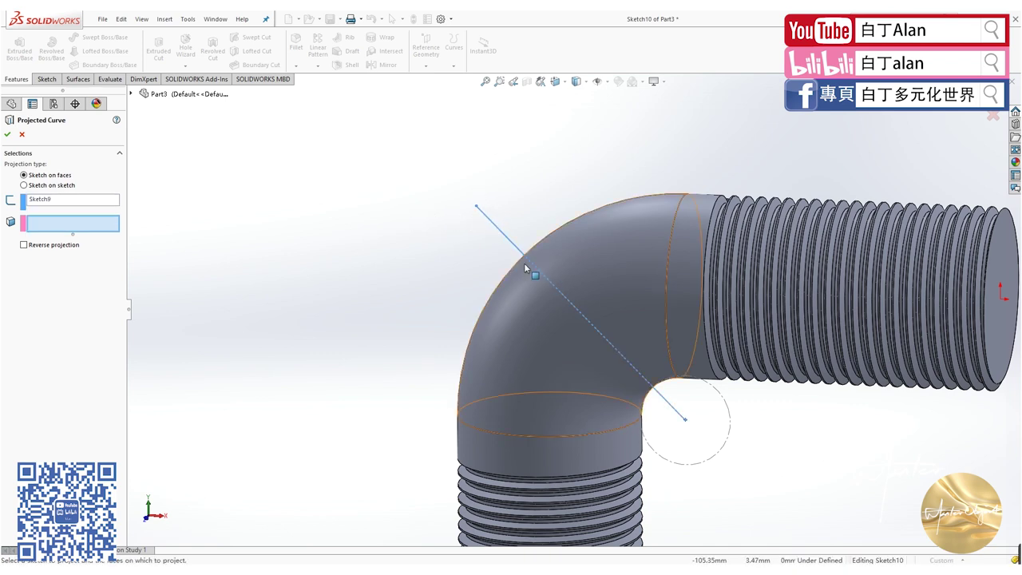
{"action": "left_click", "coordinate": [503, 315]}
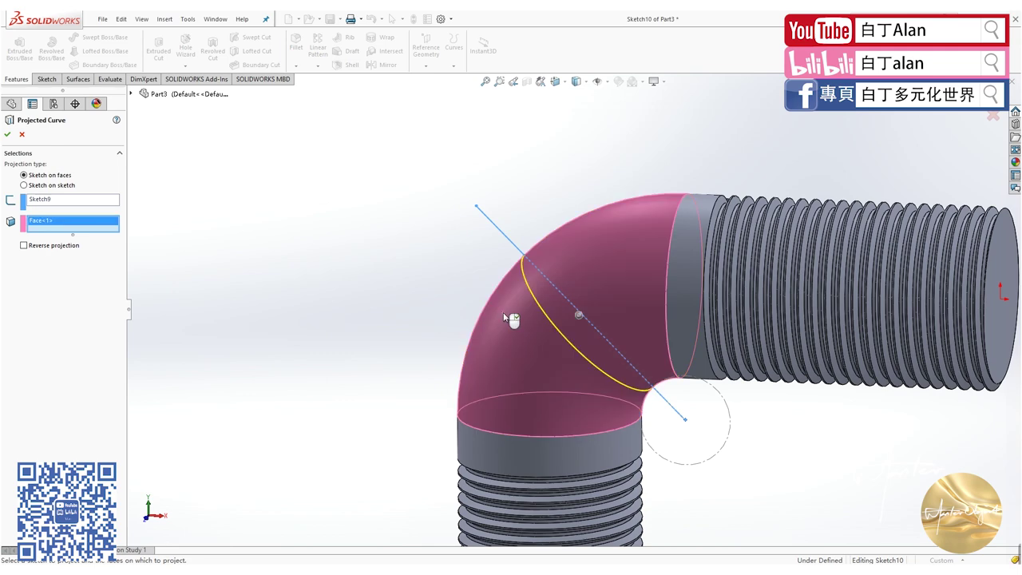
{"action": "middle_click_drag", "start_coordinate": [507, 315], "coordinate": [533, 257]}
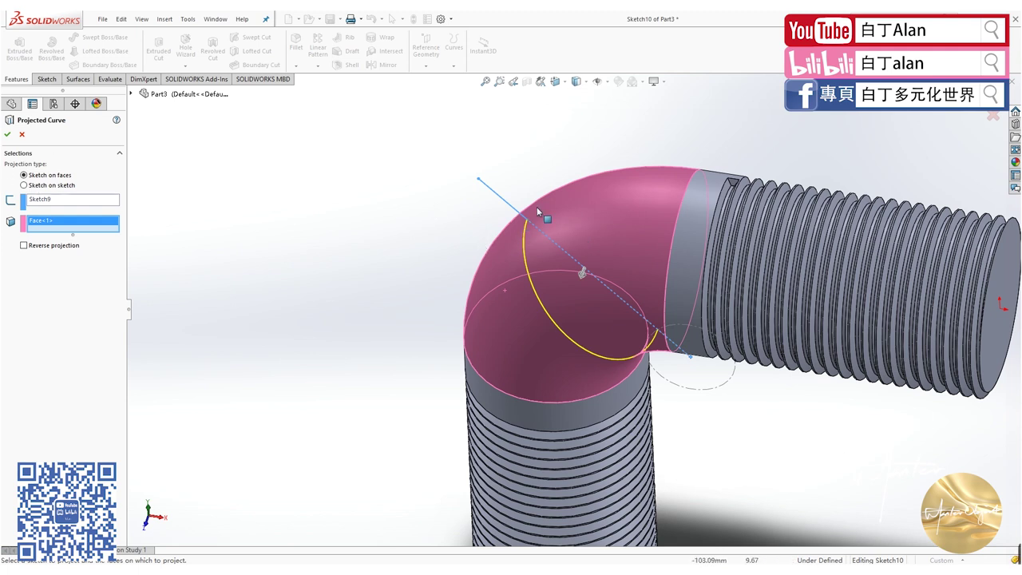
{"action": "left_click", "coordinate": [8, 135]}
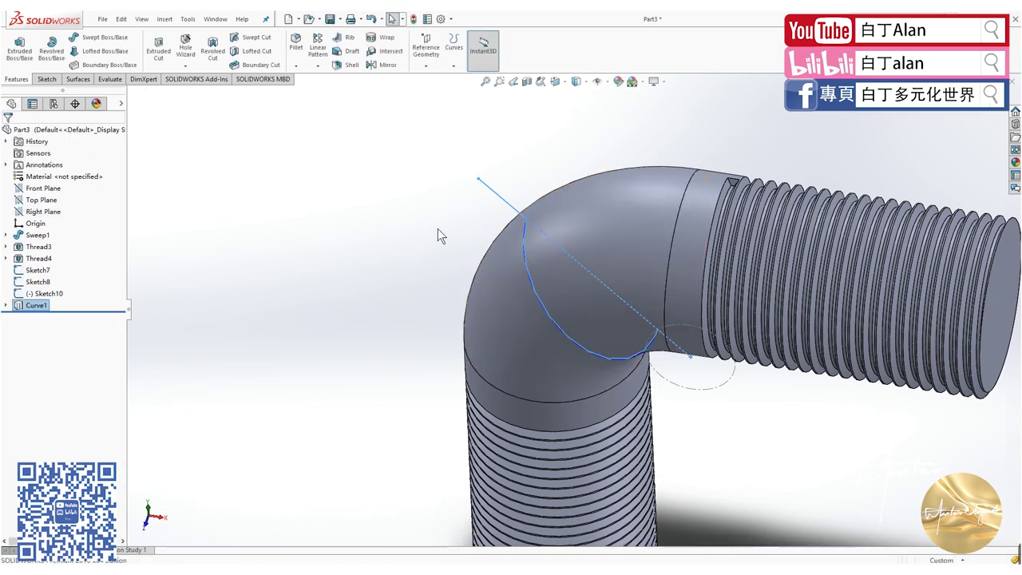
- Create Plane3 through Sketch8's 45° centerline, using the Top Plane as the second reference
{"action": "left_click", "coordinate": [400, 264]}
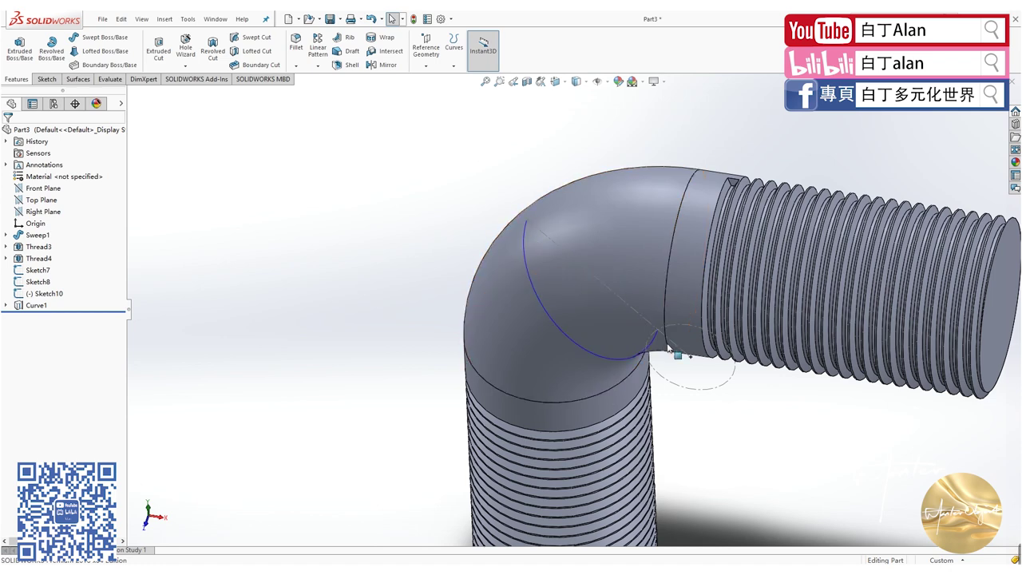
{"action": "middle_click_drag", "start_coordinate": [561, 261], "coordinate": [586, 274]}
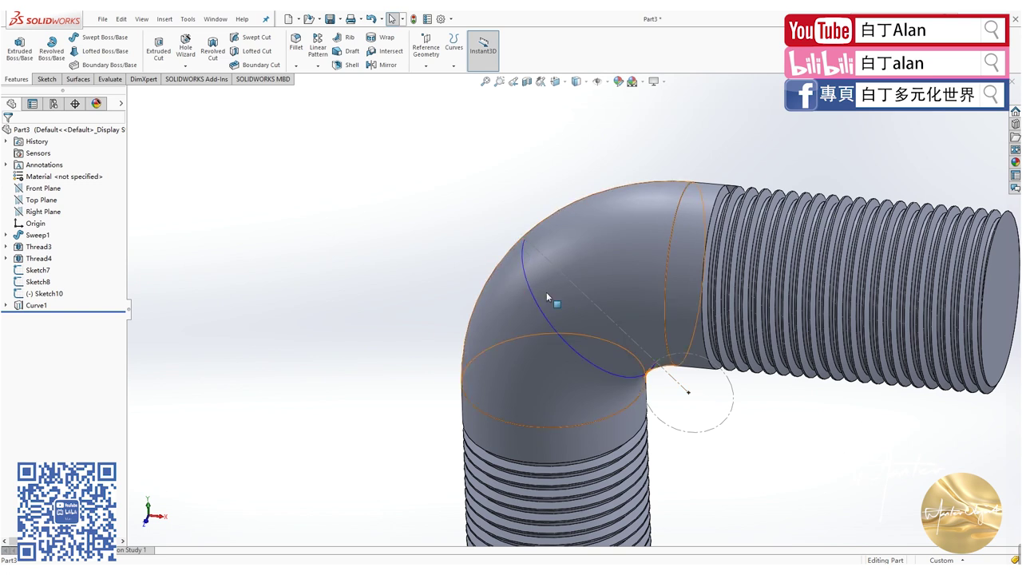
{"action": "left_click", "coordinate": [425, 66]}
{"action": "left_click", "coordinate": [427, 80]}
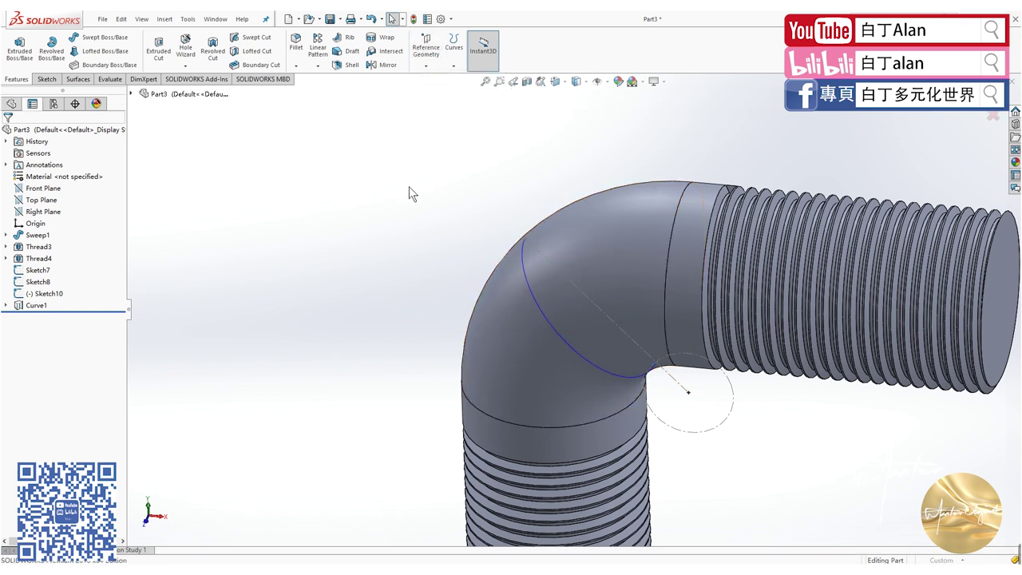
{"action": "left_click", "coordinate": [133, 93]}
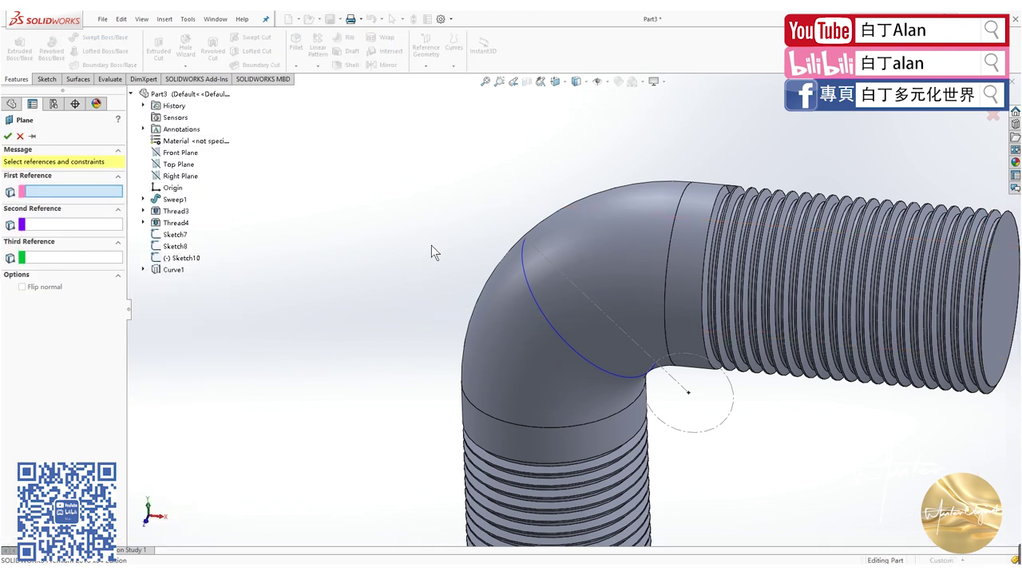
{"action": "left_click", "coordinate": [546, 258]}
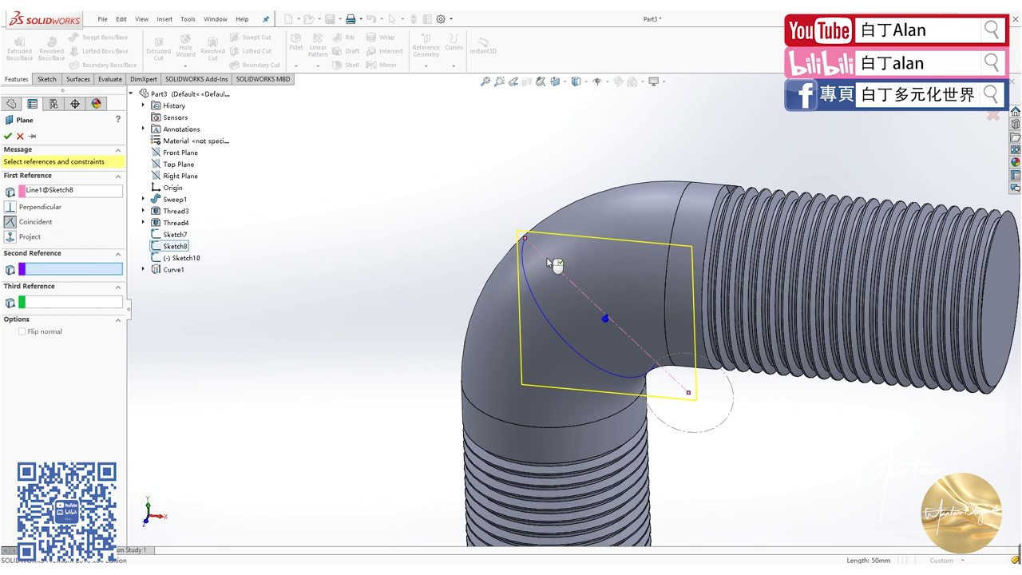
{"action": "middle_click_drag", "start_coordinate": [551, 263], "coordinate": [591, 245]}
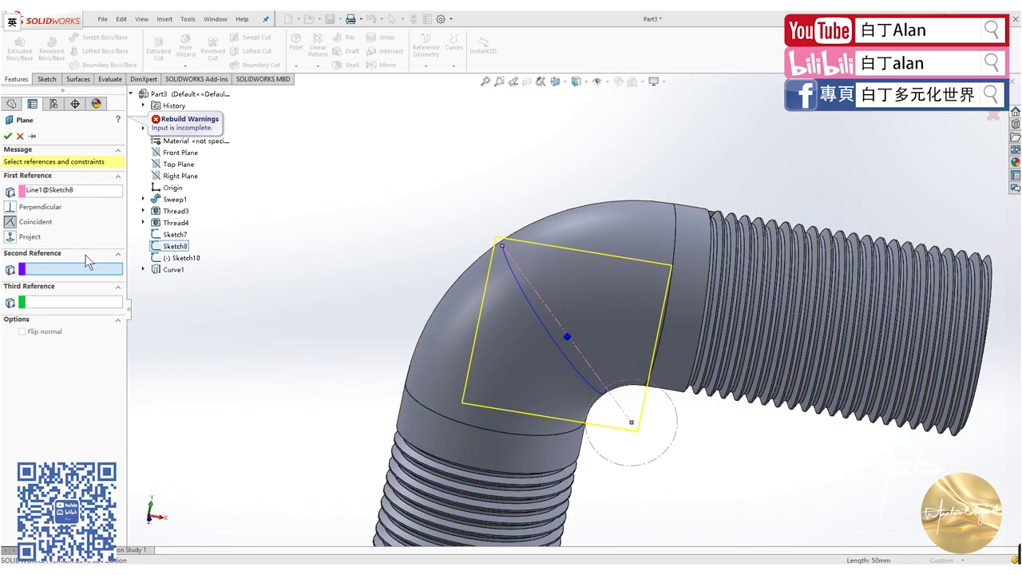
{"action": "left_click", "coordinate": [179, 152]}
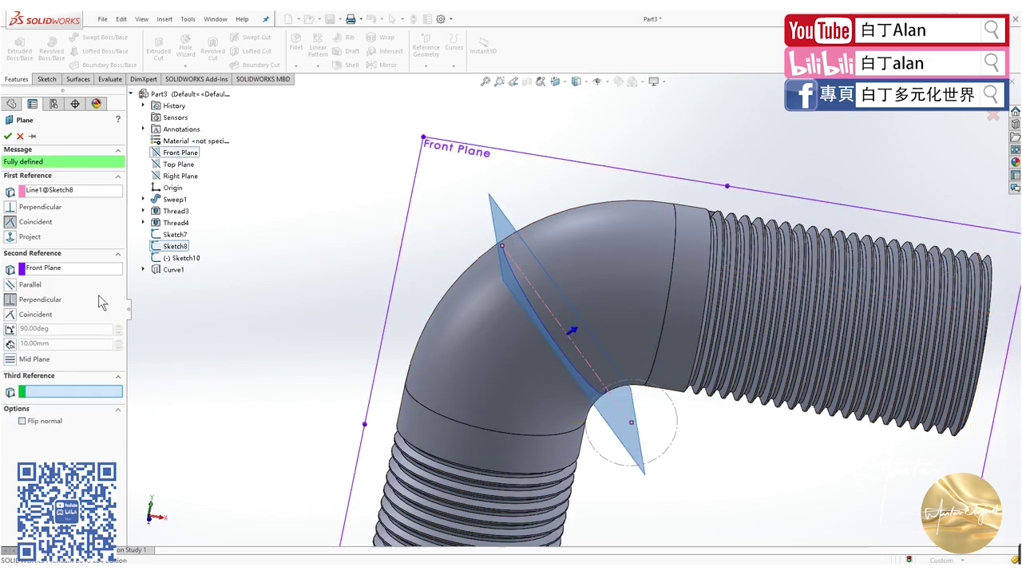
{"action": "left_click", "coordinate": [77, 271]}
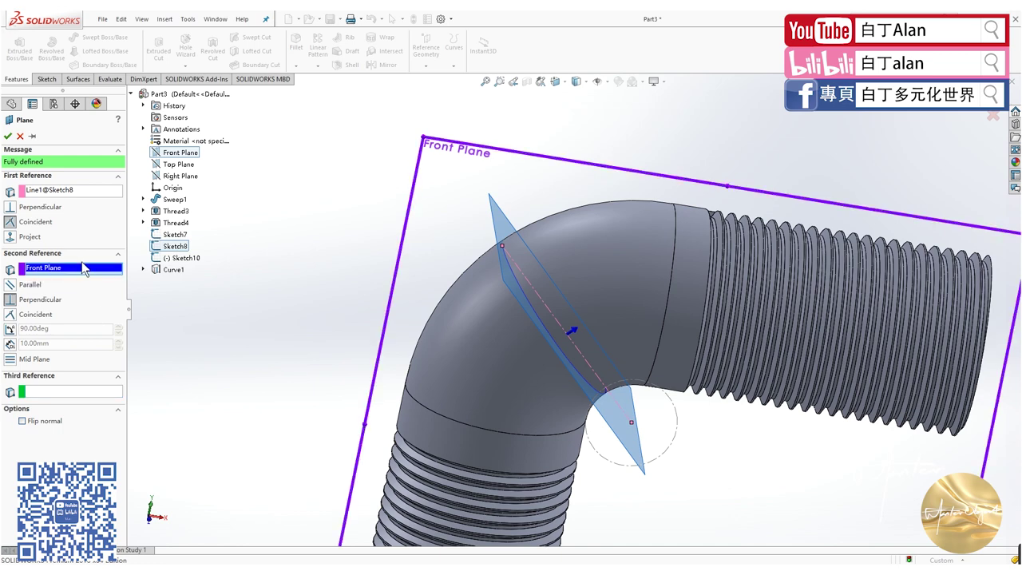
{"action": "left_click", "coordinate": [177, 163]}
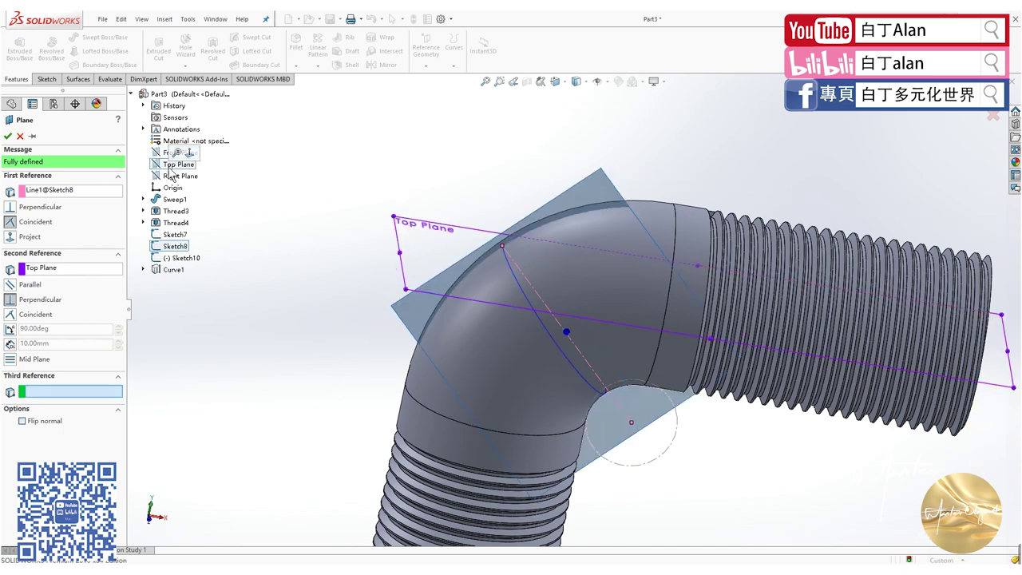
{"action": "left_click", "coordinate": [11, 144]}
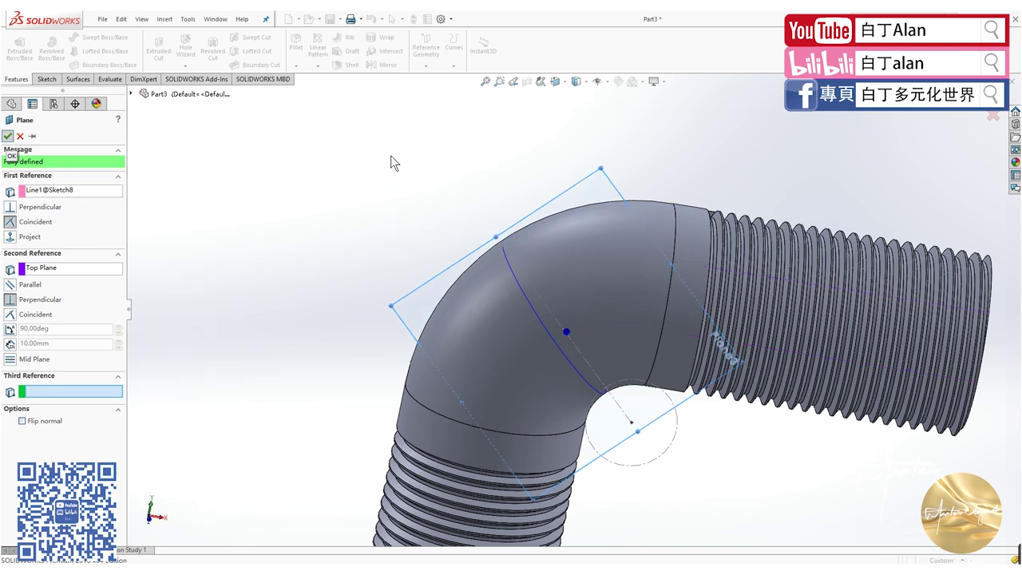
- Open a new sketch on Plane3
{"action": "left_click", "coordinate": [47, 79]}
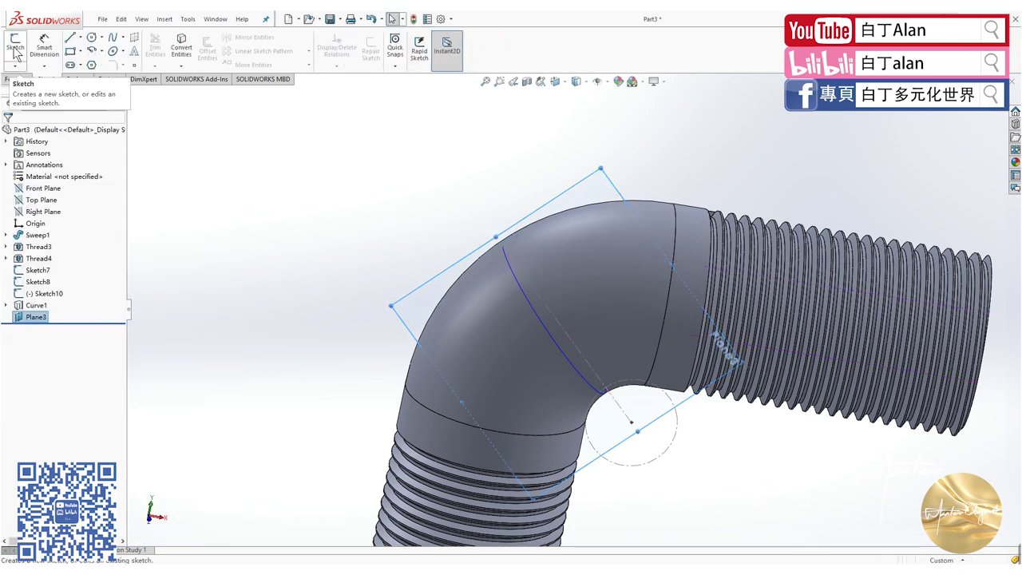
{"action": "left_click", "coordinate": [16, 48]}
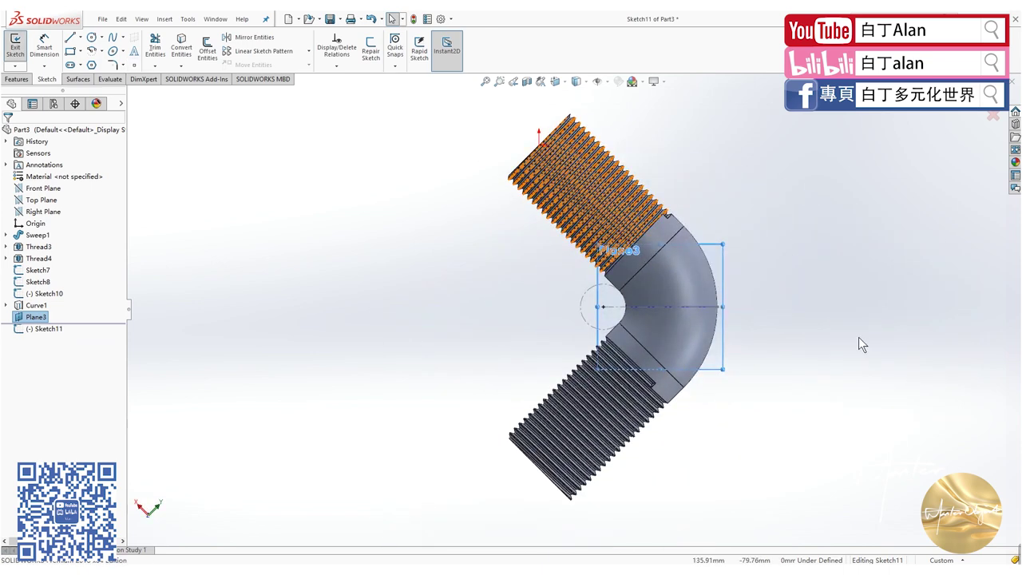
{"action": "scroll", "coordinate": [666, 329], "scroll_direction": "down", "scroll_amount": 5}
{"action": "scroll", "coordinate": [667, 330], "scroll_direction": "down", "scroll_amount": 3}
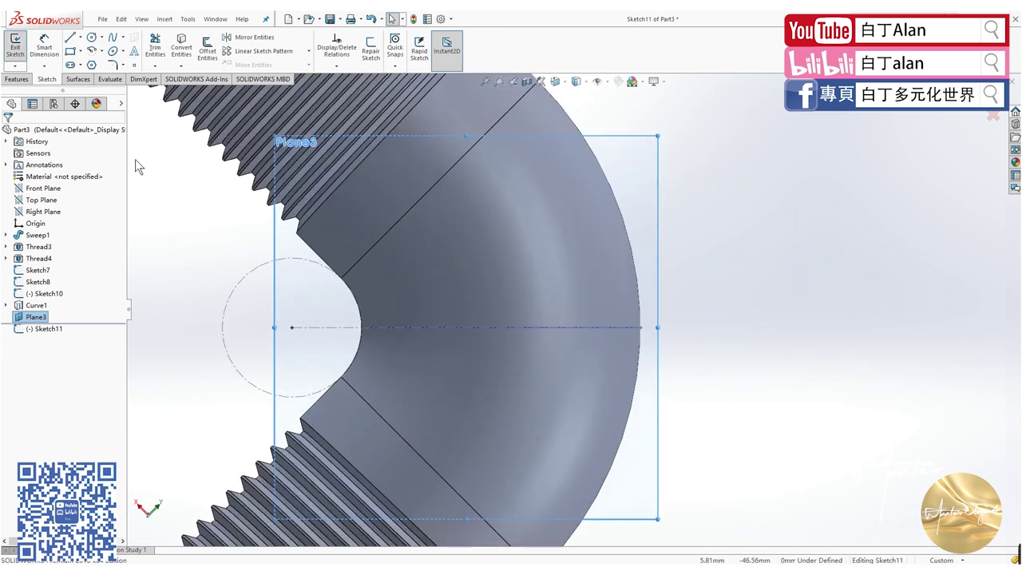
{"action": "left_click", "coordinate": [71, 51]}
{"action": "key", "text": "Escape"}
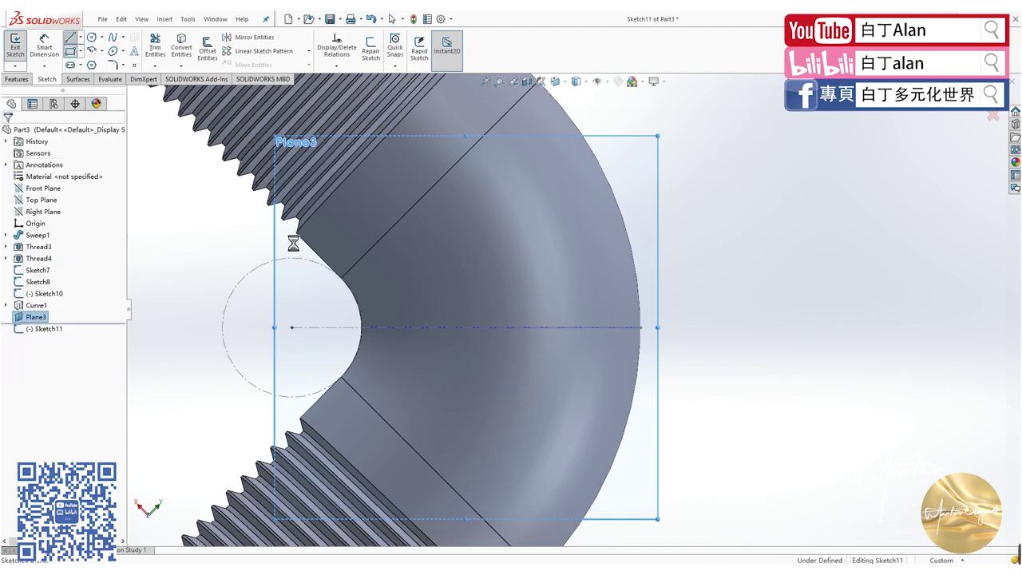
- Draw a closed four-sided line profile beside the small circle at the inner bend
{"action": "key", "text": "l"}
{"action": "scroll", "coordinate": [351, 315], "scroll_direction": "down", "scroll_amount": 2}
{"action": "left_click", "coordinate": [354, 306]}
{"action": "left_click", "coordinate": [344, 346]}
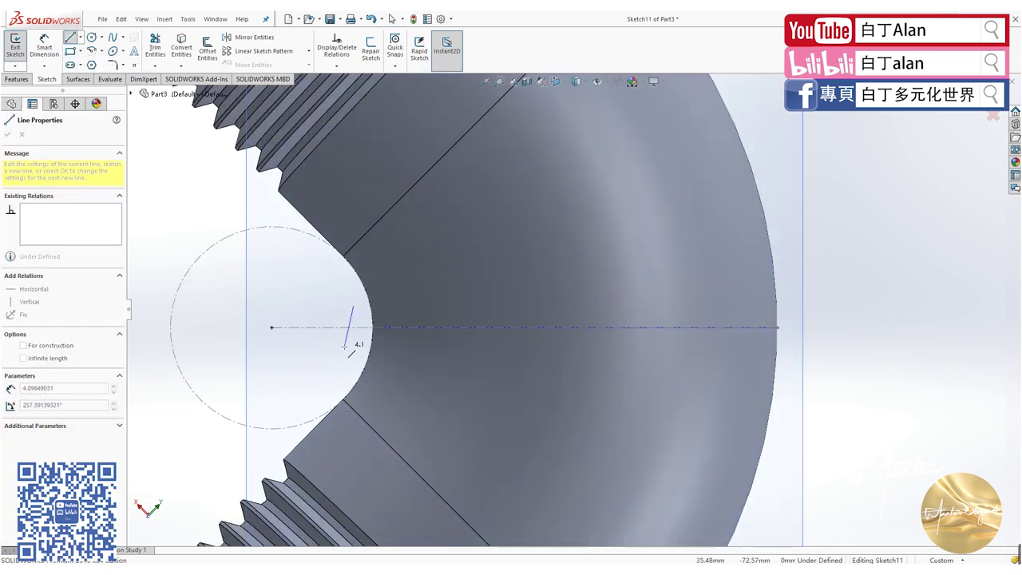
{"action": "left_click", "coordinate": [408, 367]}
{"action": "left_click", "coordinate": [401, 296]}
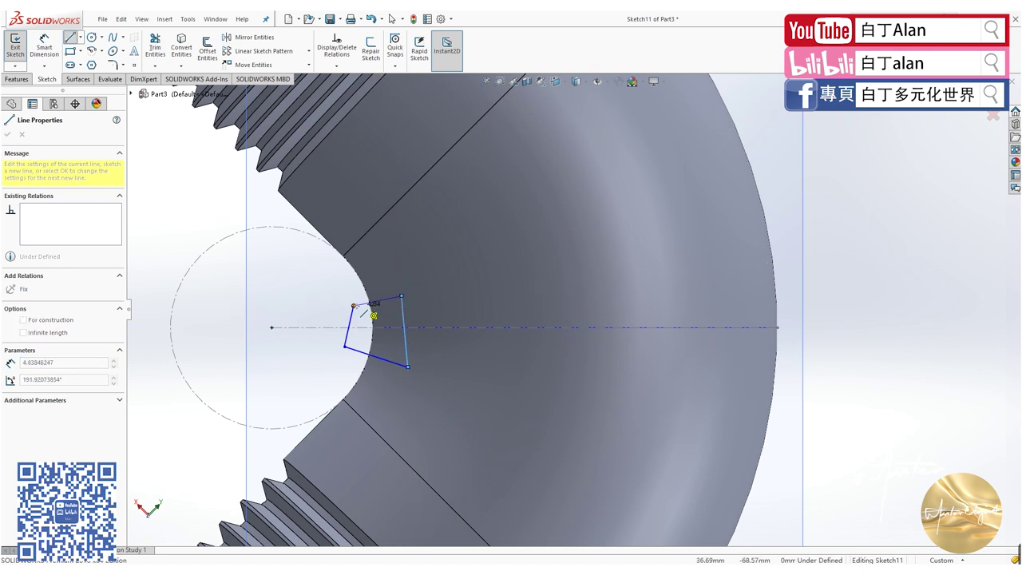
{"action": "left_click", "coordinate": [354, 306]}
{"action": "key", "text": "Escape"}
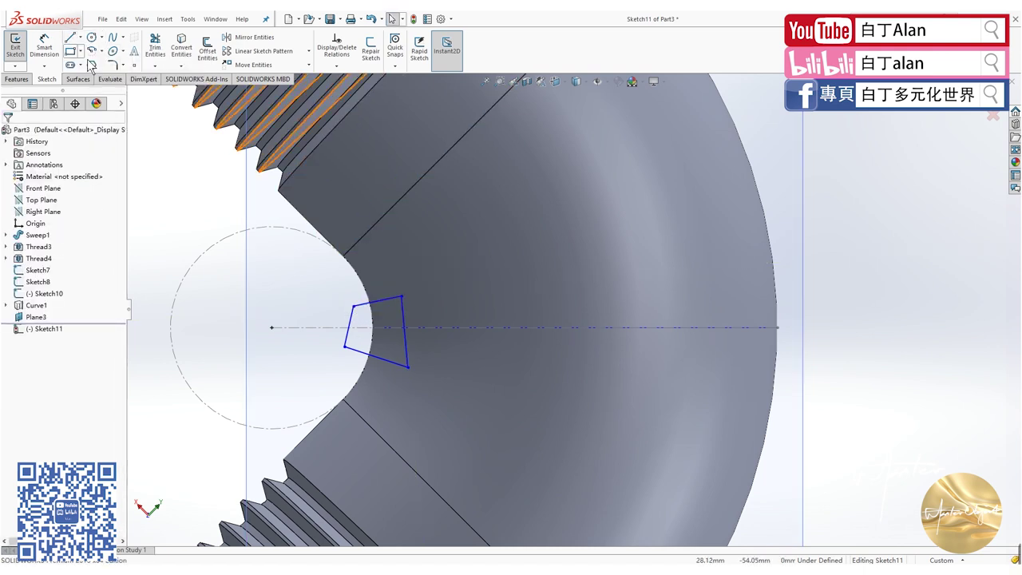
- Make all four corners of the profile perpendicular to form a rectangle
{"action": "left_click", "coordinate": [348, 324]}
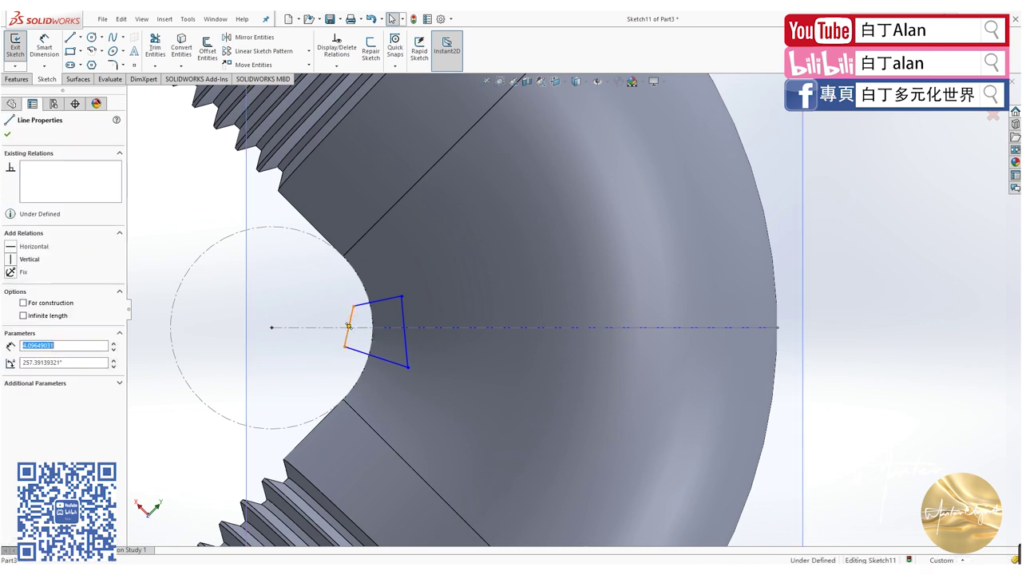
{"action": "left_click", "coordinate": [377, 300], "text": "ctrl"}
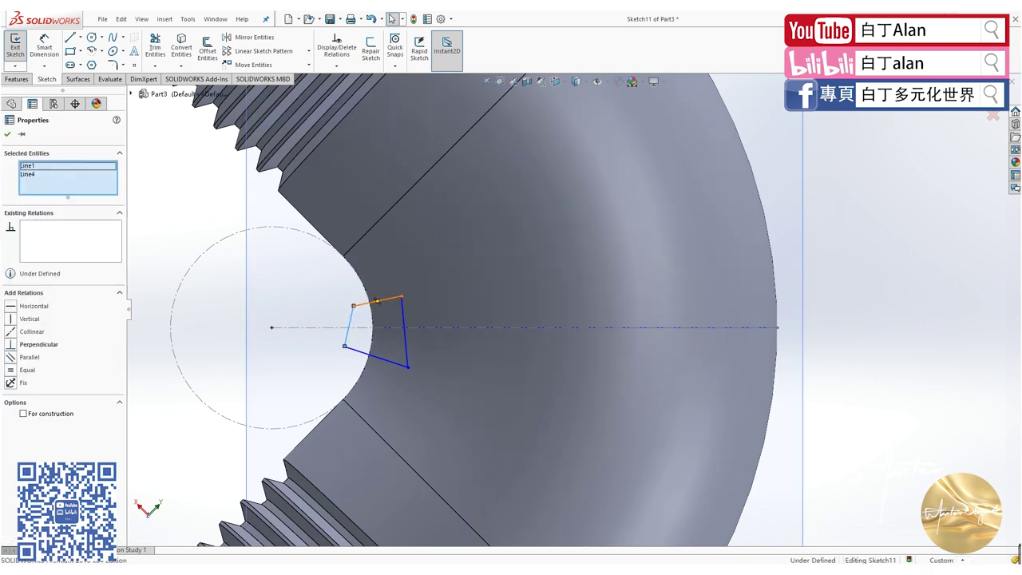
{"action": "left_click", "coordinate": [12, 344]}
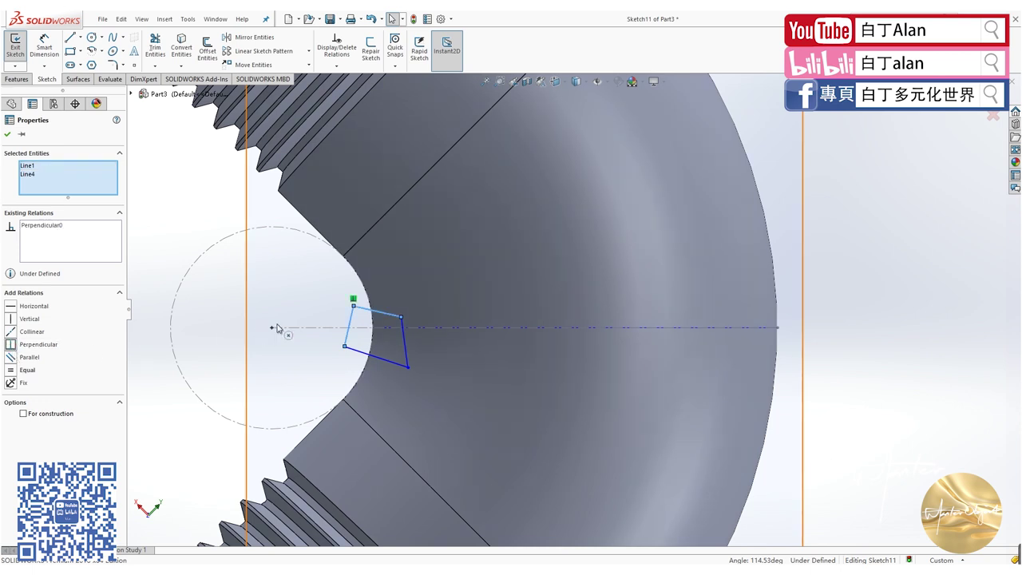
{"action": "left_click", "coordinate": [354, 352]}
{"action": "left_click", "coordinate": [348, 327], "text": "ctrl"}
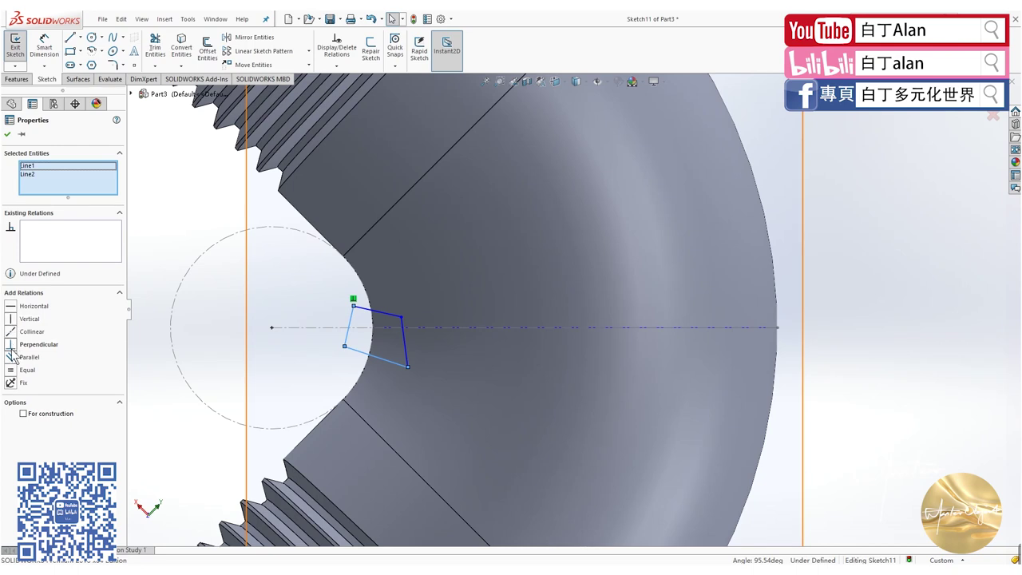
{"action": "left_click", "coordinate": [11, 347]}
{"action": "left_click", "coordinate": [397, 365]}
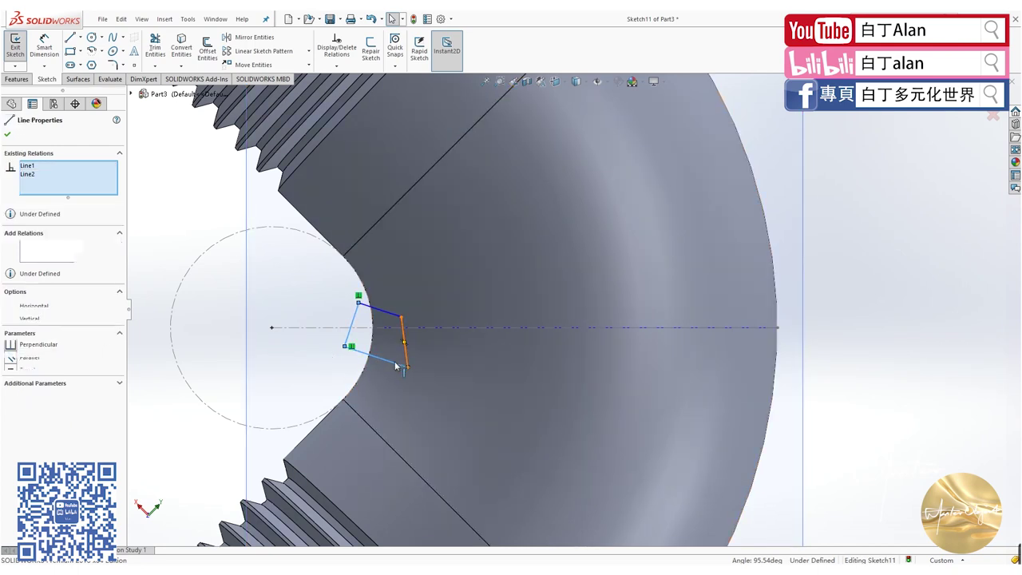
{"action": "left_click", "coordinate": [404, 352], "text": "ctrl"}
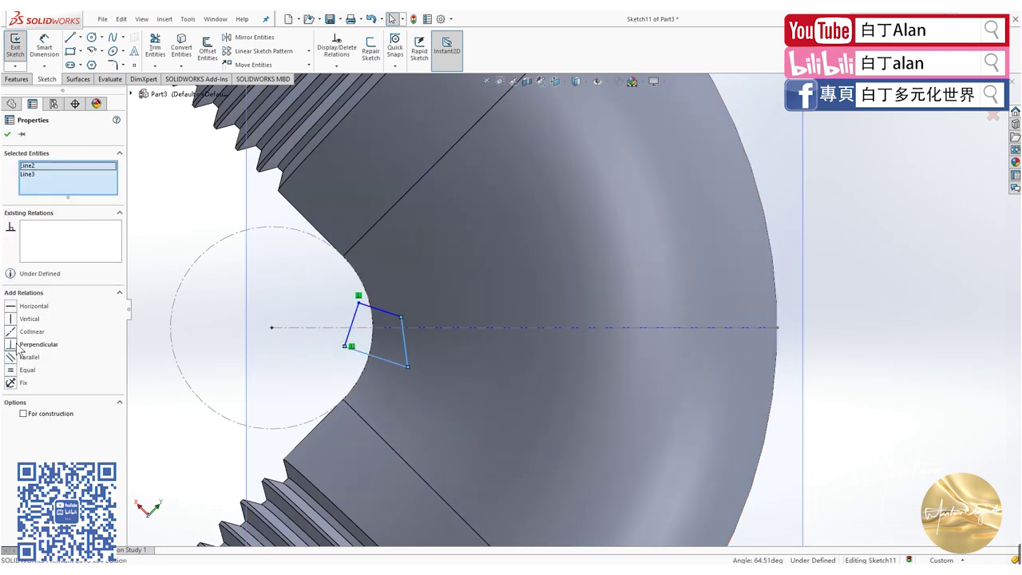
{"action": "left_click", "coordinate": [17, 347]}
{"action": "left_click", "coordinate": [395, 335]}
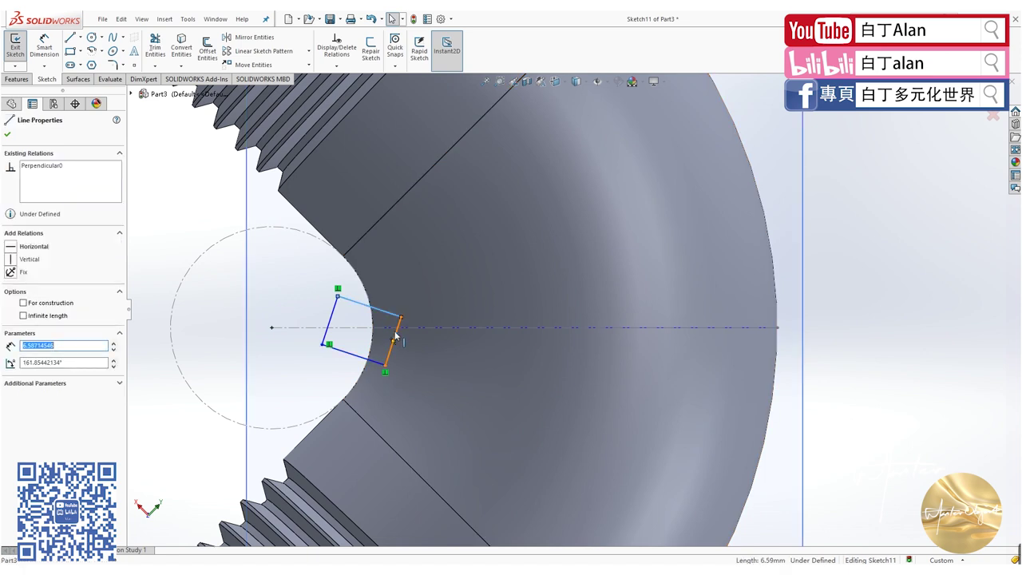
{"action": "left_click", "coordinate": [368, 307], "text": "ctrl"}
{"action": "left_click", "coordinate": [22, 344]}
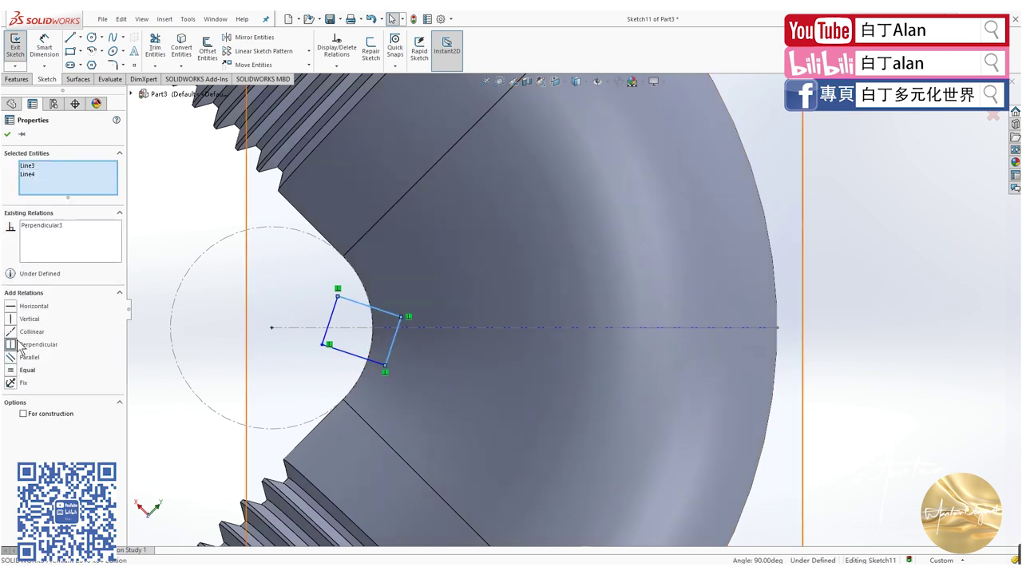
{"action": "left_click", "coordinate": [182, 234]}
{"action": "scroll", "coordinate": [383, 351], "scroll_direction": "down", "scroll_amount": 2}
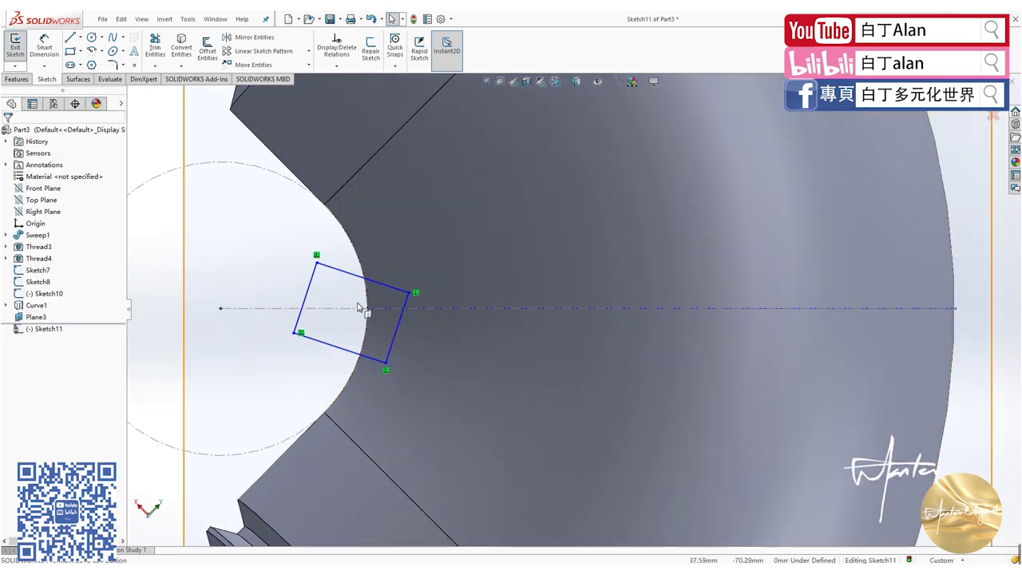
{"action": "scroll", "coordinate": [363, 307], "scroll_direction": "up", "scroll_amount": 3}
{"action": "scroll", "coordinate": [479, 303], "scroll_direction": "down", "scroll_amount": 2}
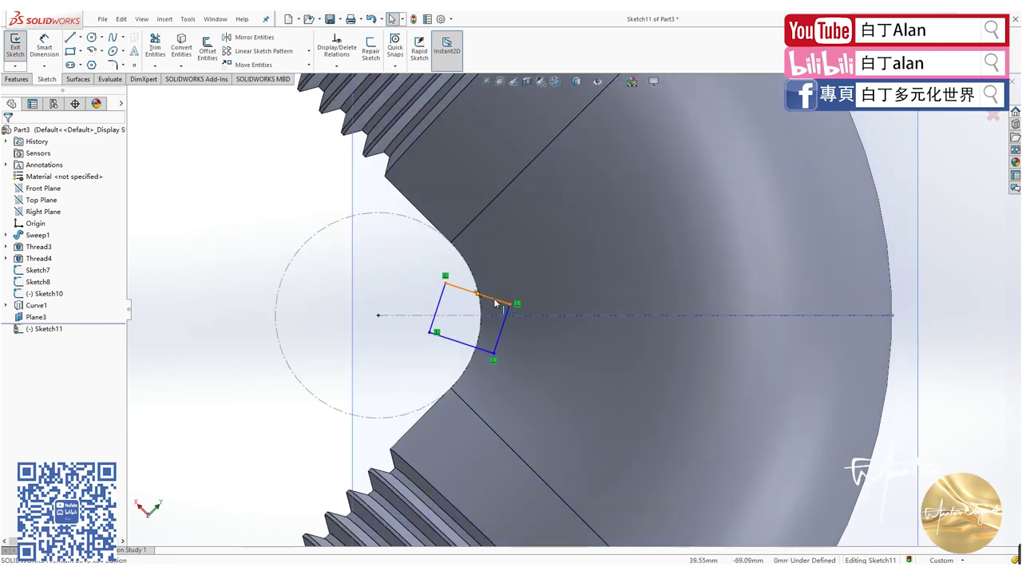
- Make the top side parallel to the centreline and put the right side's midpoint on it
{"action": "left_click", "coordinate": [534, 316]}
{"action": "left_click", "coordinate": [495, 298], "text": "ctrl"}
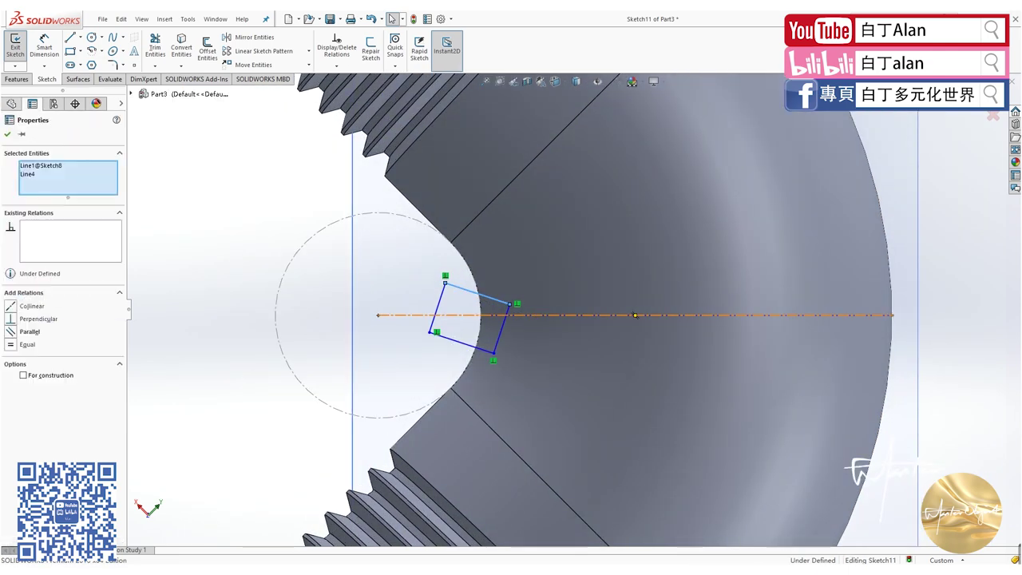
{"action": "left_click", "coordinate": [11, 333]}
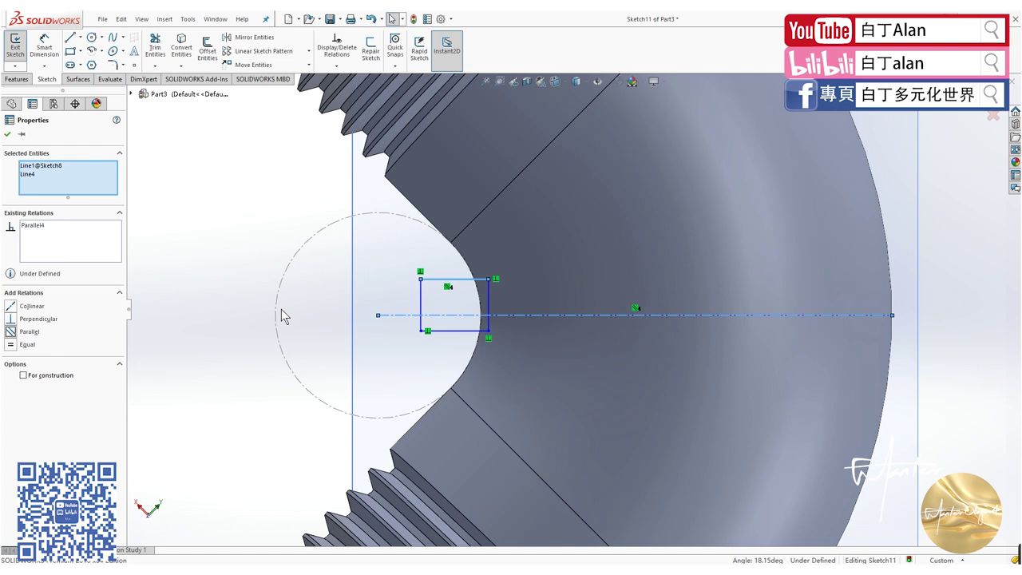
{"action": "left_click", "coordinate": [468, 319]}
{"action": "scroll", "coordinate": [468, 318], "scroll_direction": "down", "scroll_amount": 2}
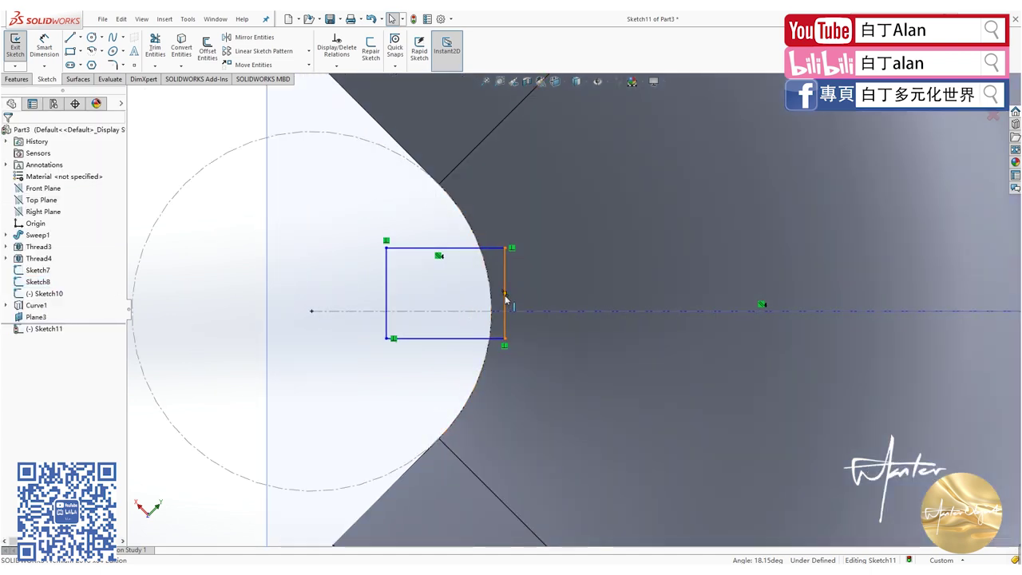
{"action": "left_click", "coordinate": [504, 295]}
{"action": "left_click", "coordinate": [479, 310]}
{"action": "left_click", "coordinate": [504, 293], "text": "ctrl"}
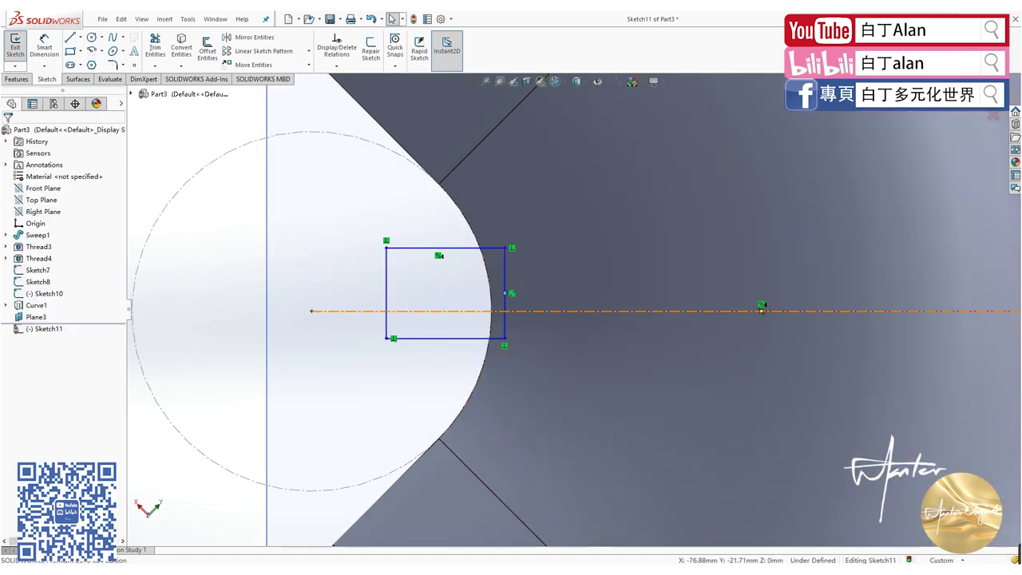
{"action": "left_click", "coordinate": [11, 319]}
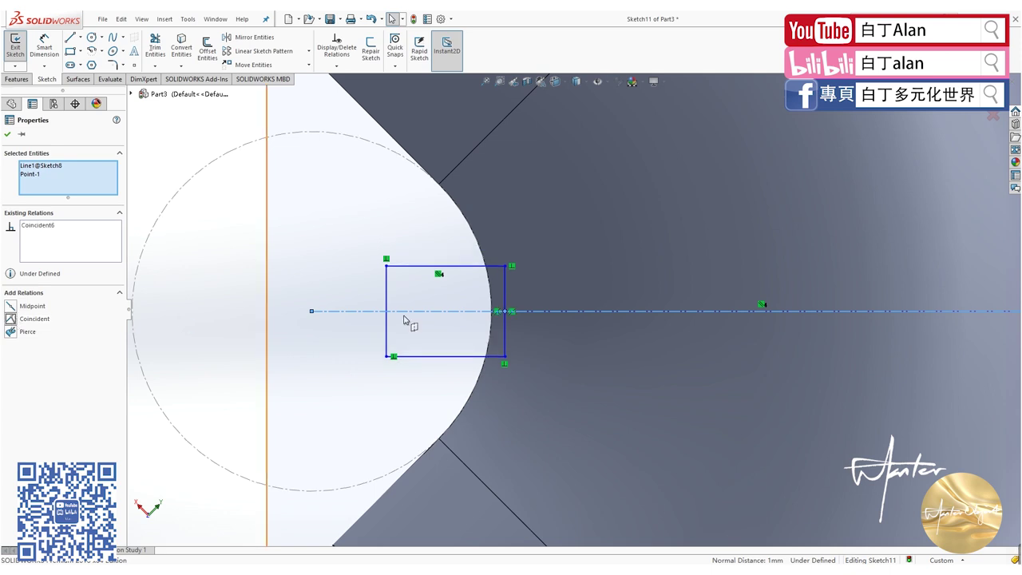
{"action": "key", "text": "Escape"}
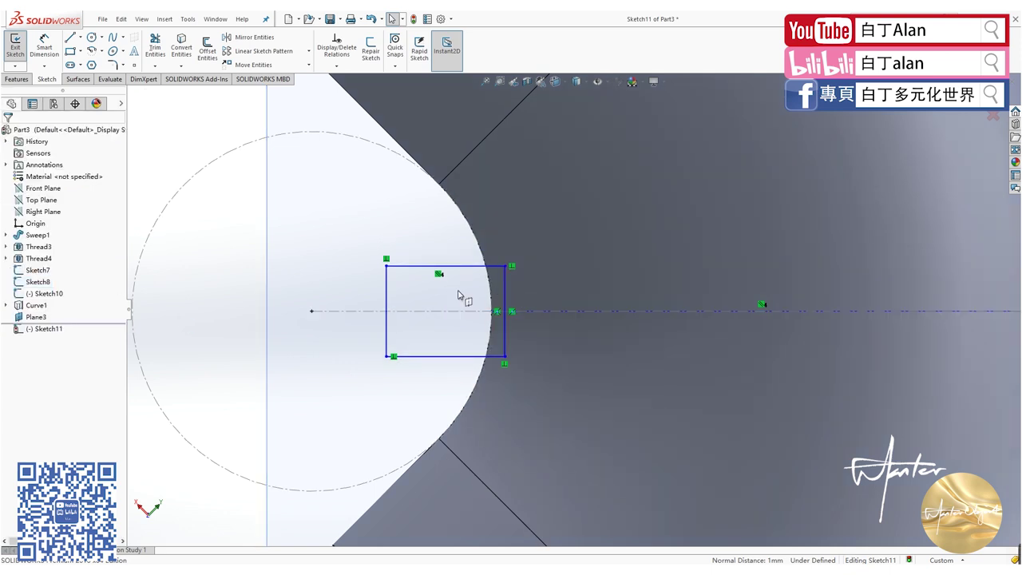
- Make the left and top sides equal and drag the square across the circle's edge
{"action": "left_click", "coordinate": [387, 297]}
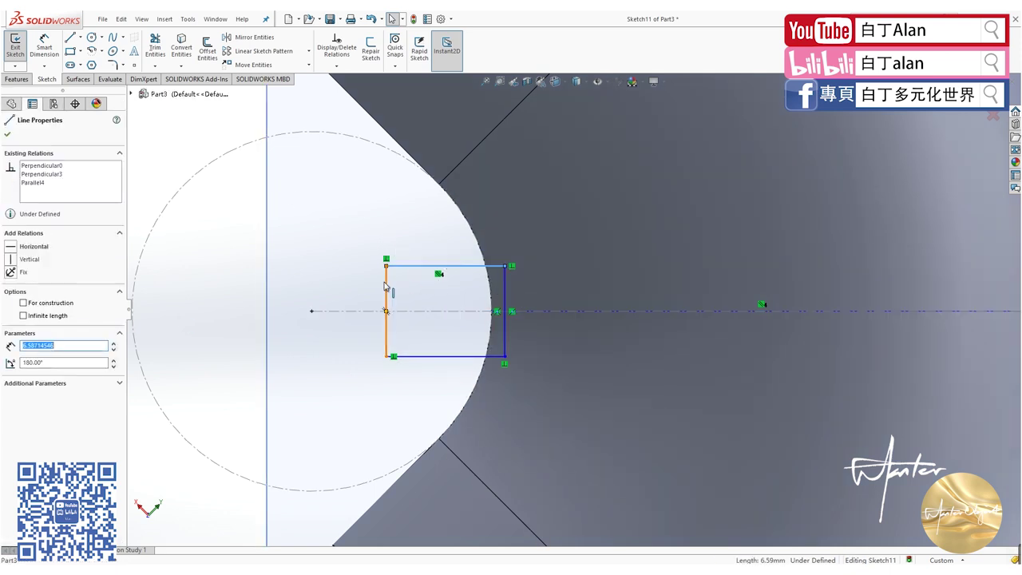
{"action": "left_click", "coordinate": [267, 316], "text": "ctrl"}
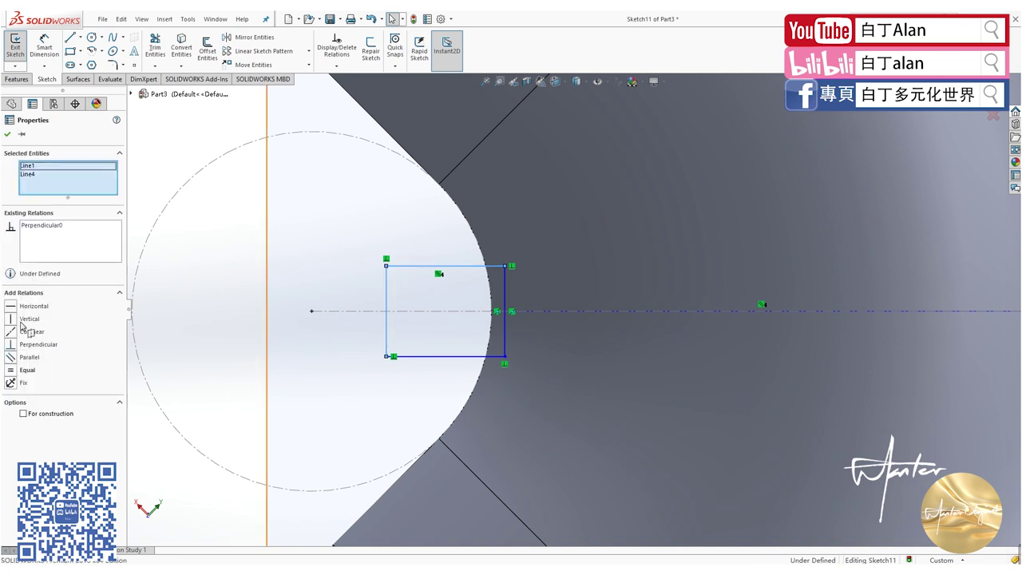
{"action": "left_click", "coordinate": [16, 369]}
{"action": "key", "text": "Escape"}
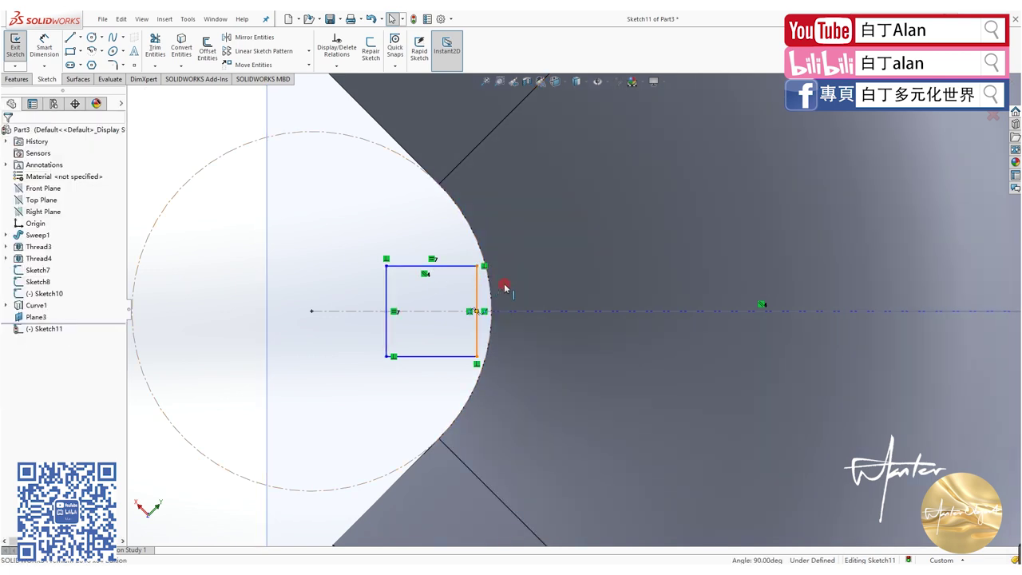
{"action": "left_click_drag", "start_coordinate": [505, 287], "coordinate": [525, 278]}
{"action": "key", "text": "Escape"}
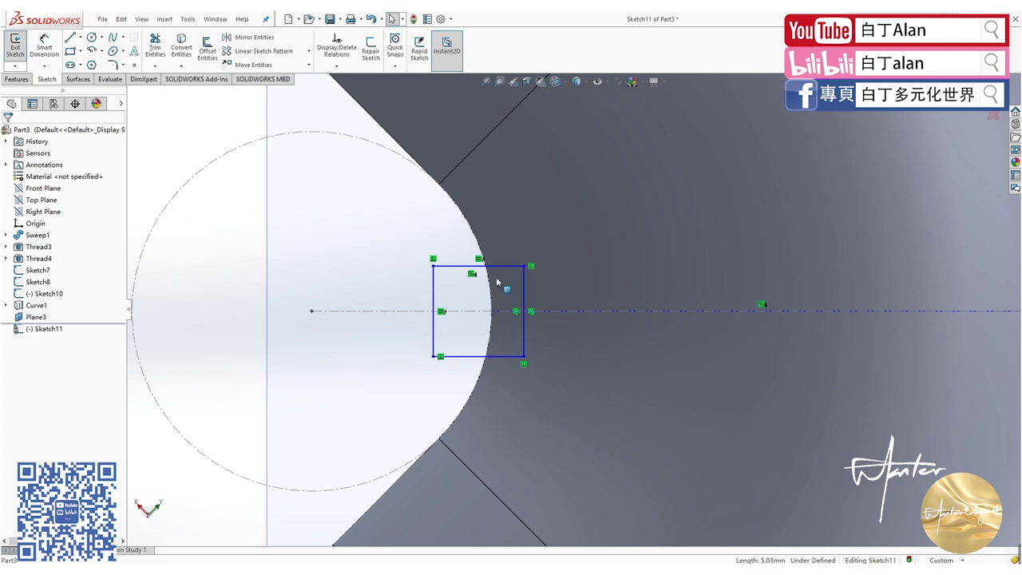
{"action": "left_click", "coordinate": [515, 283]}
- Dimension the square's side length at 5 mm
{"action": "key", "text": "Escape"}
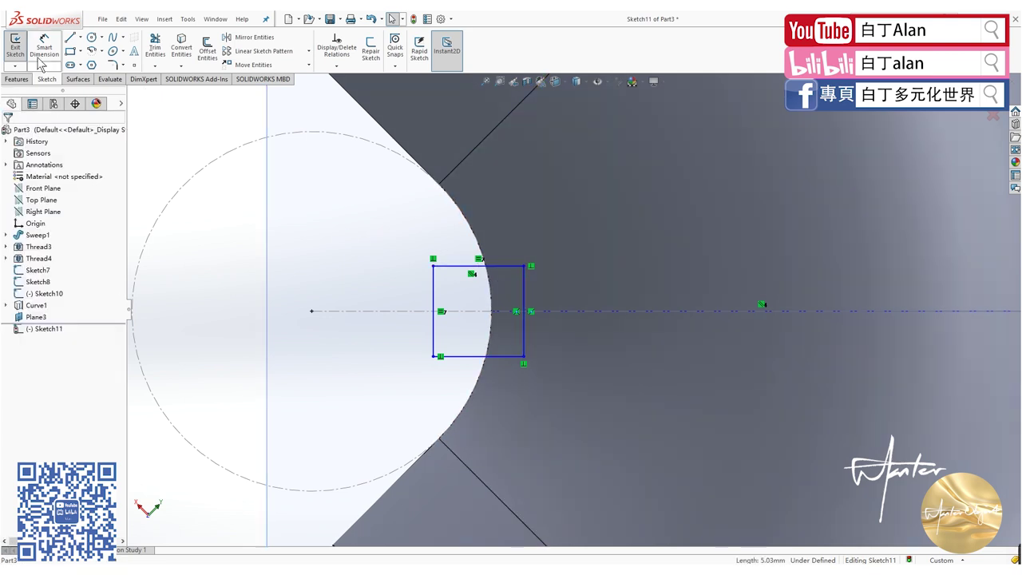
{"action": "key", "text": "d"}
{"action": "left_click", "coordinate": [433, 288]}
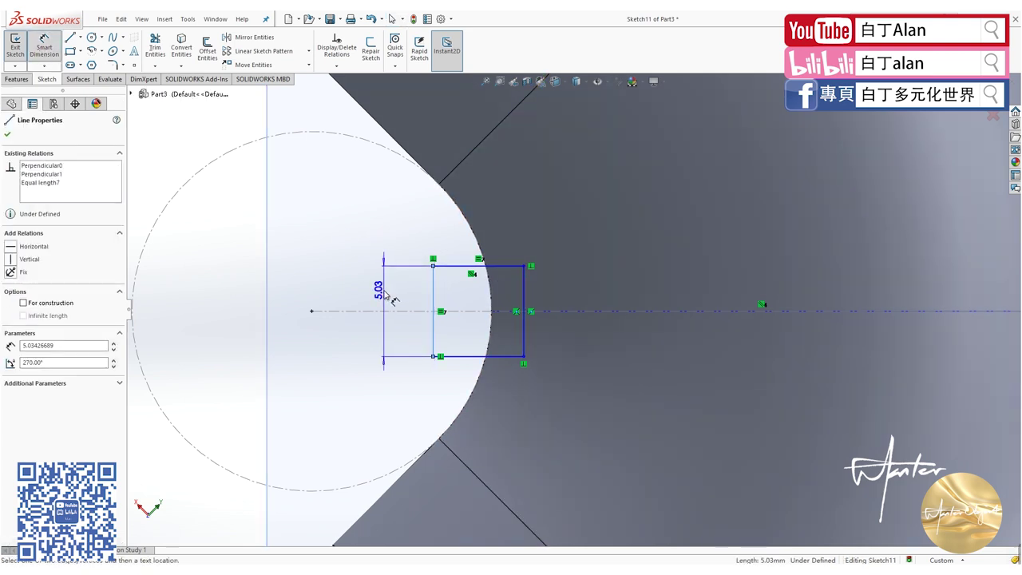
{"action": "left_click", "coordinate": [385, 295]}
{"action": "type", "text": "30"}
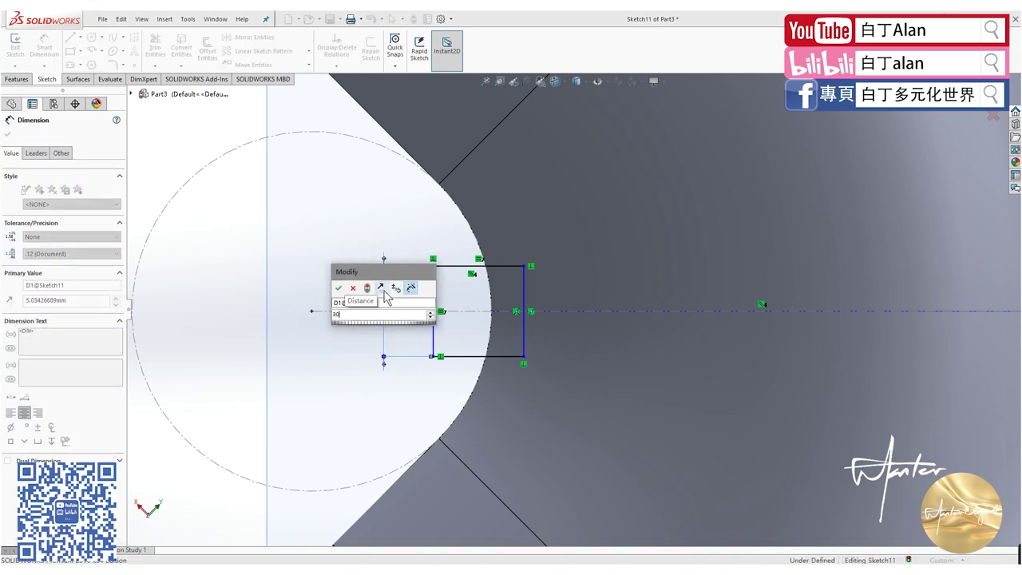
{"action": "key", "text": "Return"}
{"action": "key", "text": "z"}
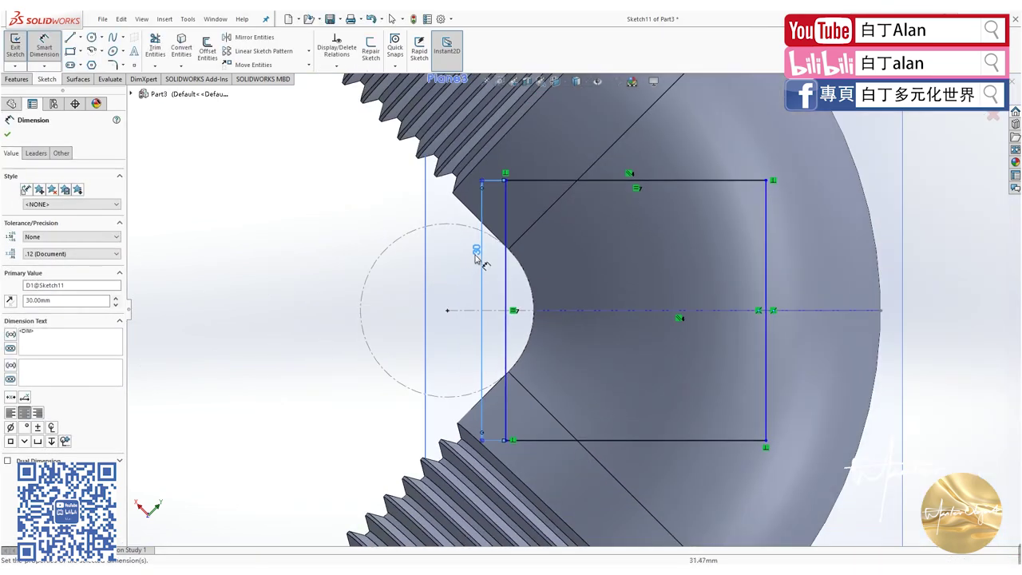
{"action": "double_click", "coordinate": [475, 250]}
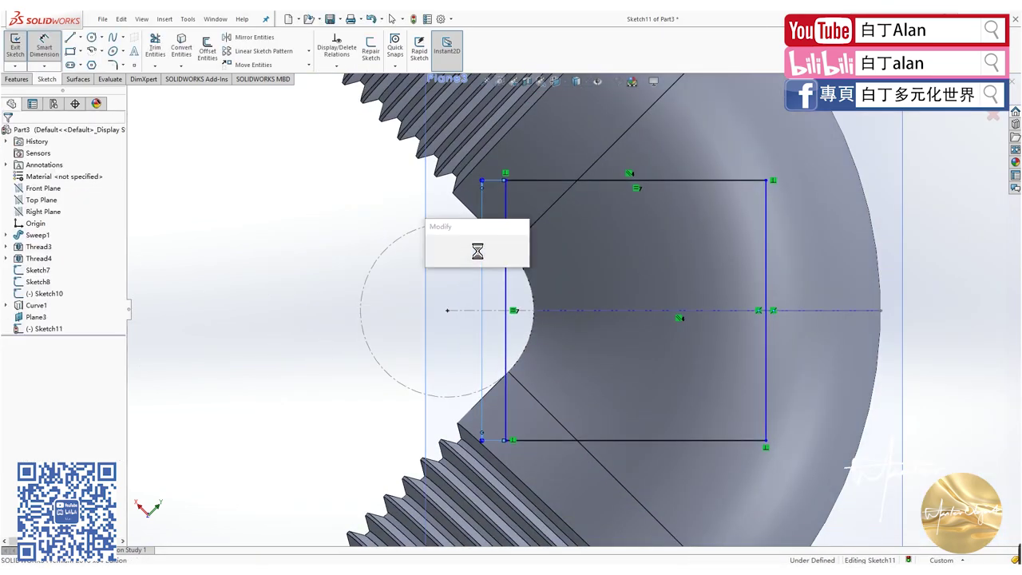
{"action": "type", "text": "5"}
{"action": "key", "text": "Return"}
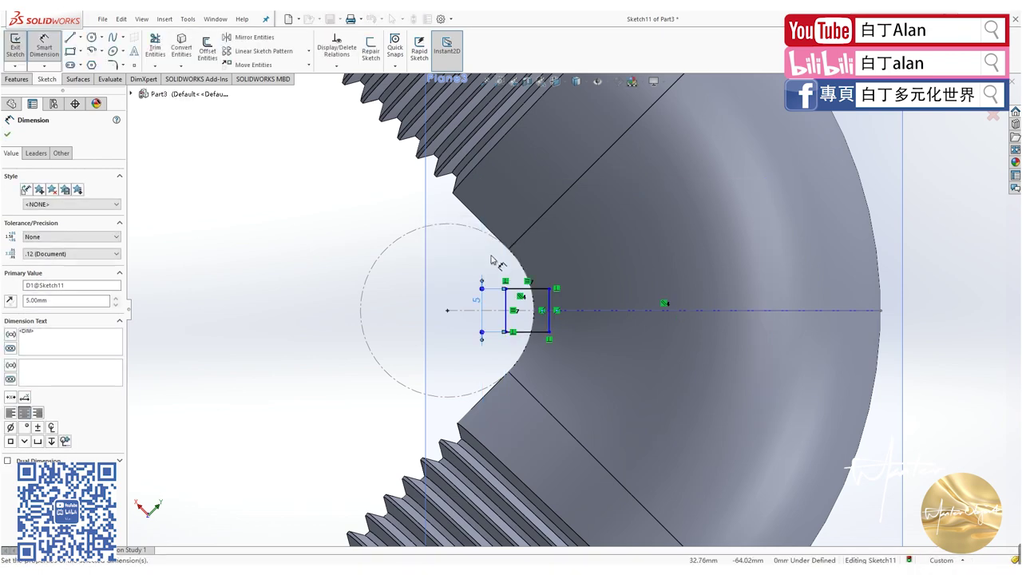
{"action": "scroll", "coordinate": [543, 297], "scroll_direction": "down", "scroll_amount": 3}
{"action": "key", "text": "Escape"}
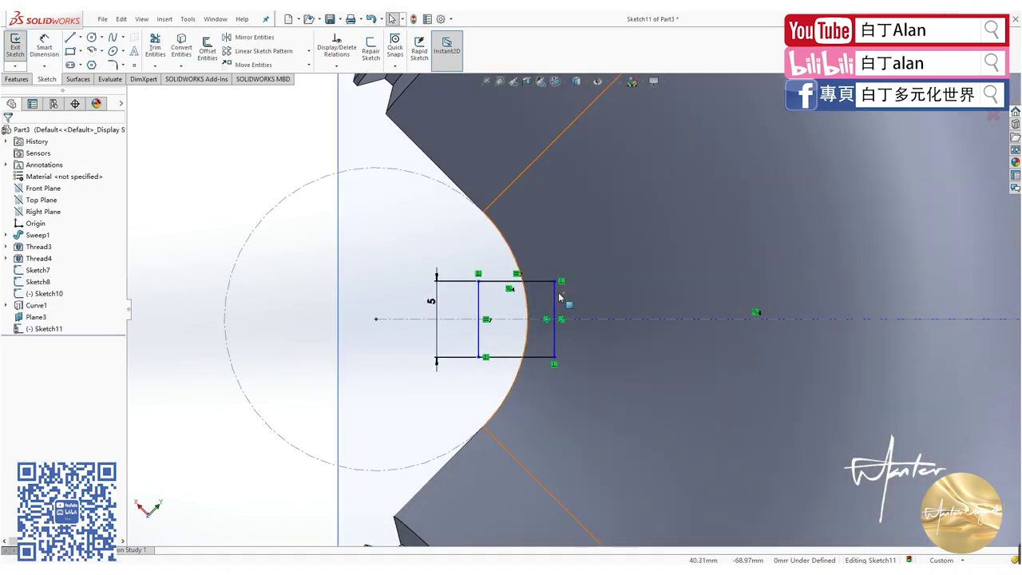
- Dimension the circle centre to the square's right side at 11 mm
{"action": "left_click", "coordinate": [43, 46]}
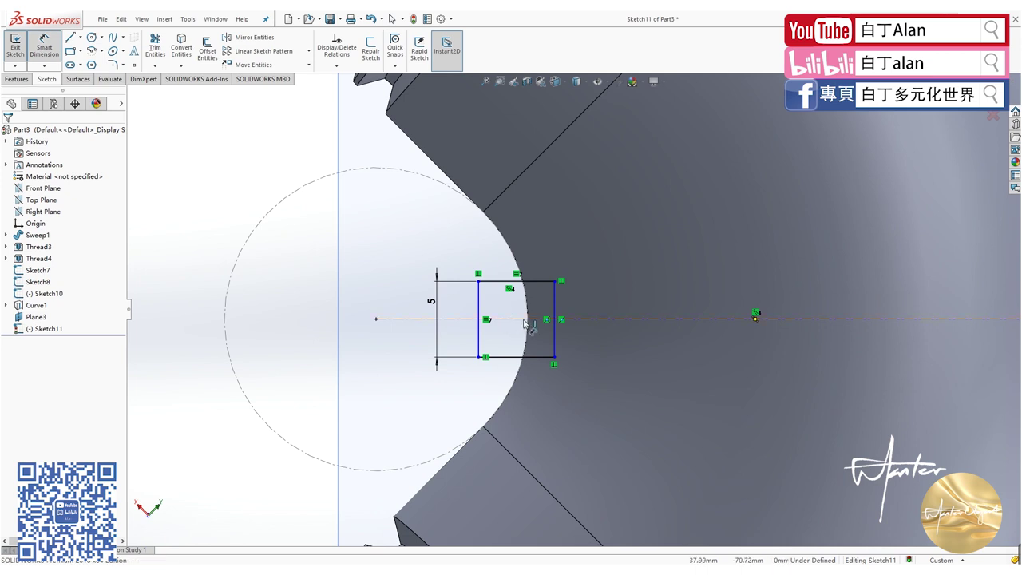
{"action": "left_click", "coordinate": [379, 319]}
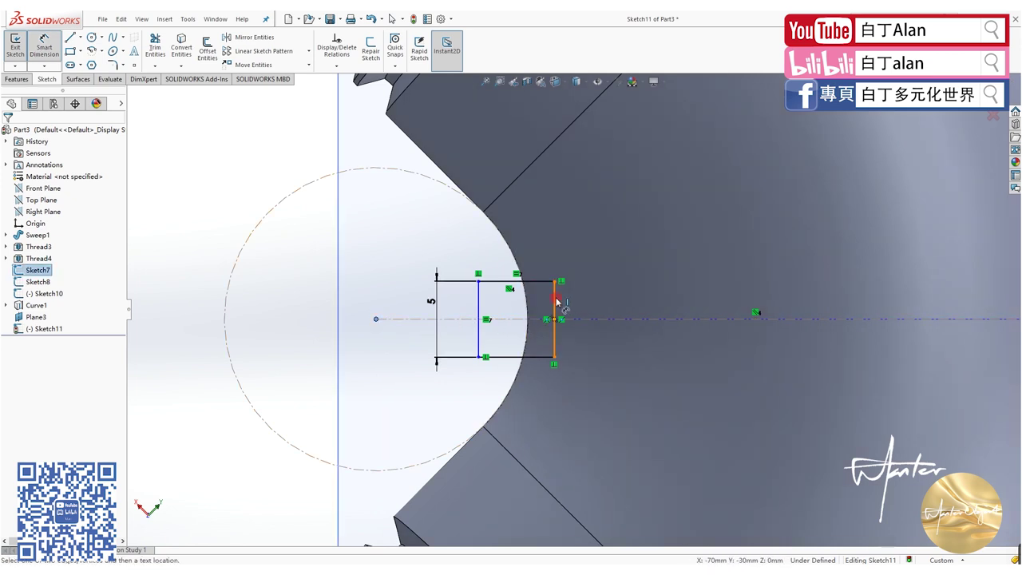
{"action": "left_click", "coordinate": [555, 301]}
{"action": "left_click", "coordinate": [496, 246]}
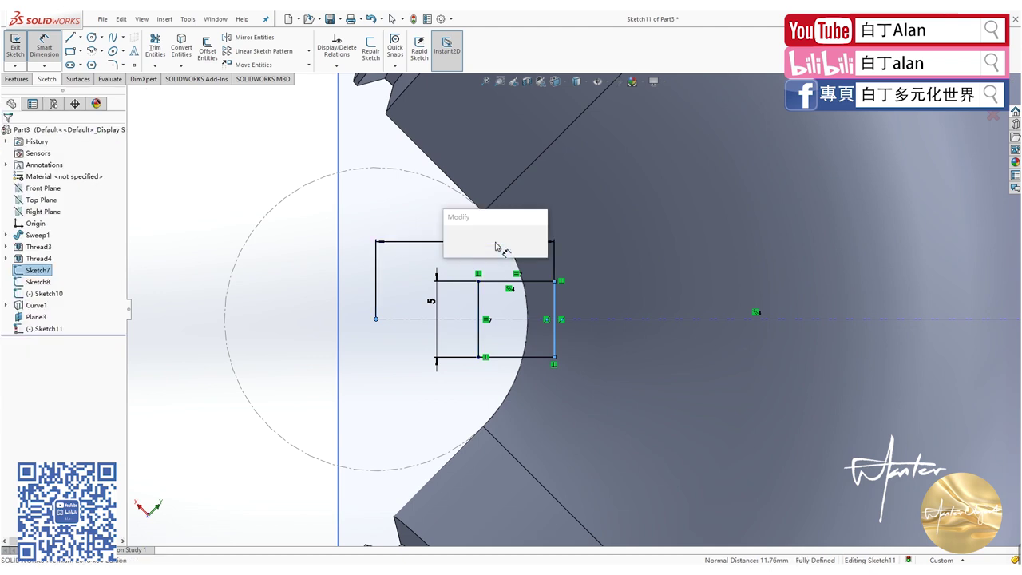
{"action": "type", "text": "10"}
{"action": "key", "text": "Return"}
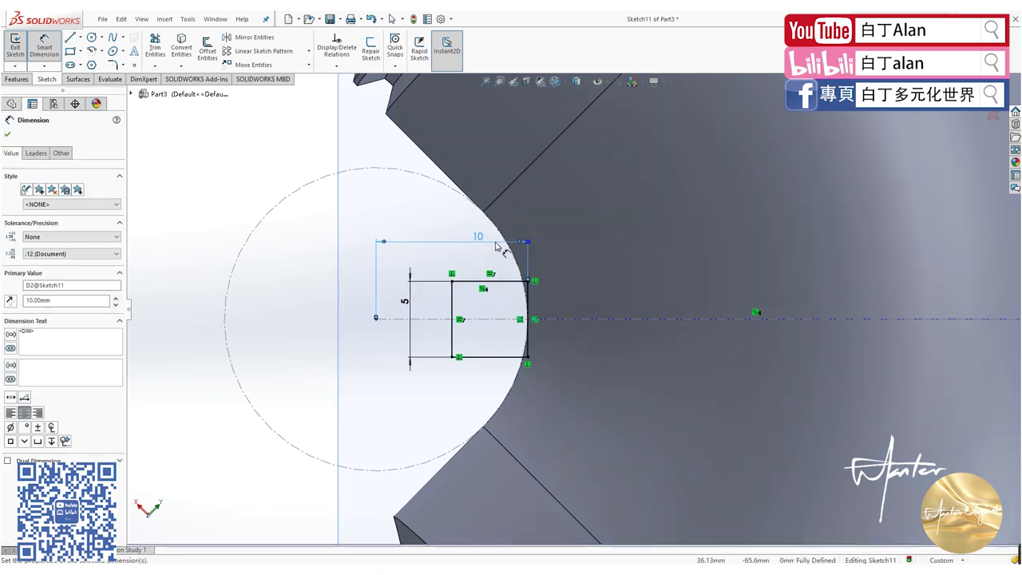
{"action": "double_click", "coordinate": [475, 237]}
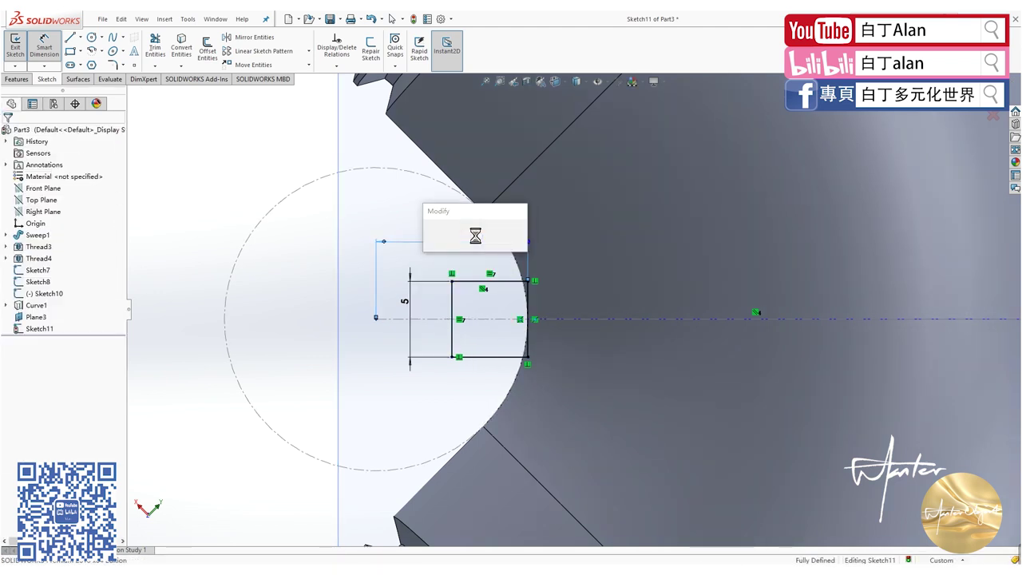
{"action": "type", "text": "1"}
{"action": "key", "text": "Return"}
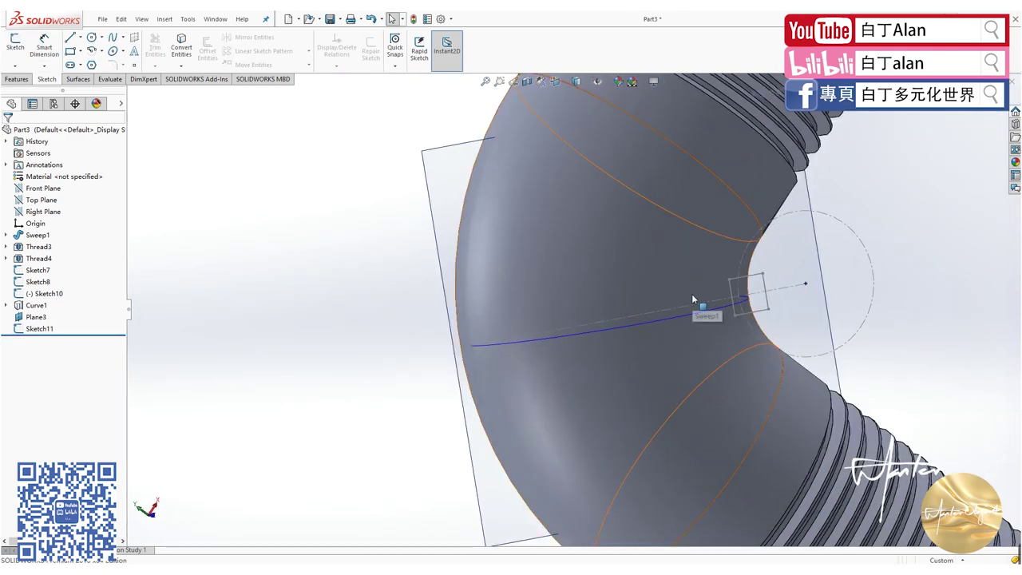
- Sweep Sketch11's square along Curve1 to create the Sweep2 rib
{"action": "left_click", "coordinate": [17, 79]}
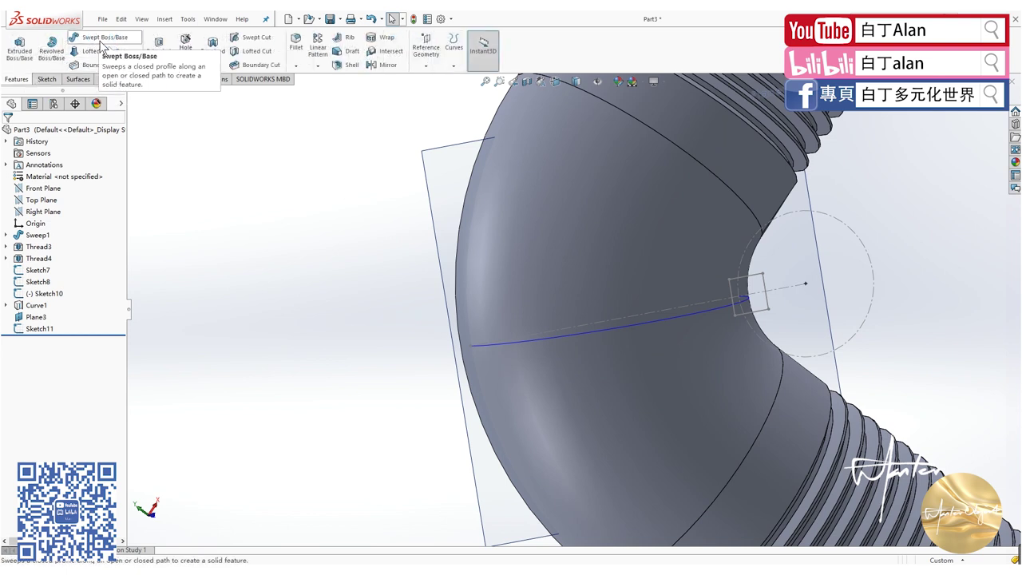
{"action": "left_click", "coordinate": [101, 40]}
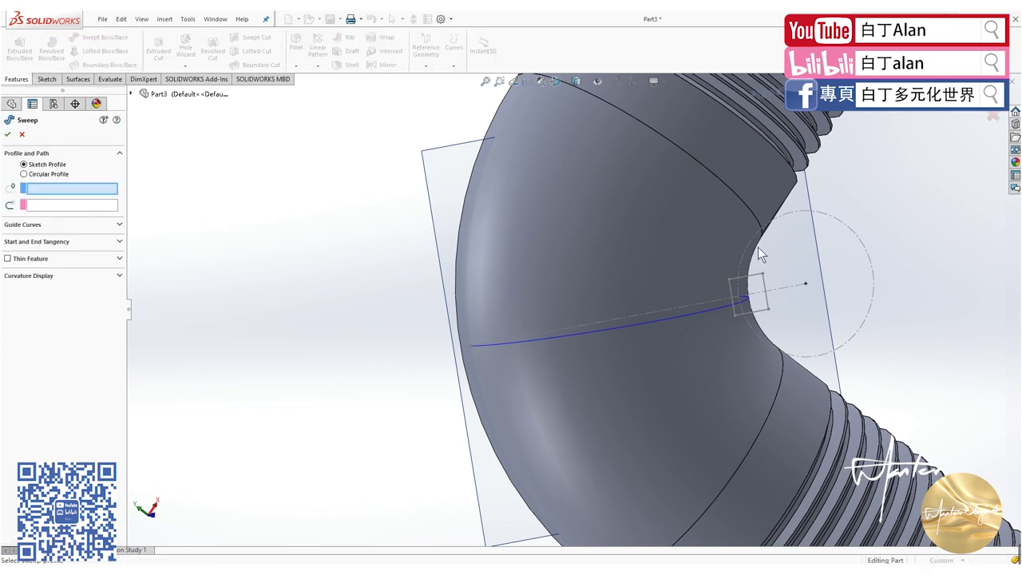
{"action": "left_click", "coordinate": [764, 284]}
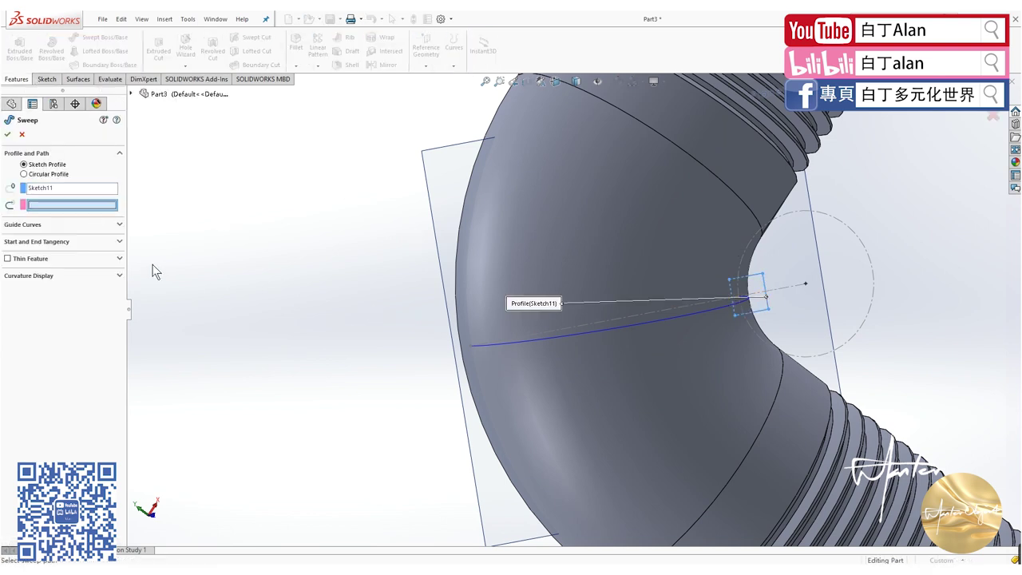
{"action": "left_click", "coordinate": [628, 323]}
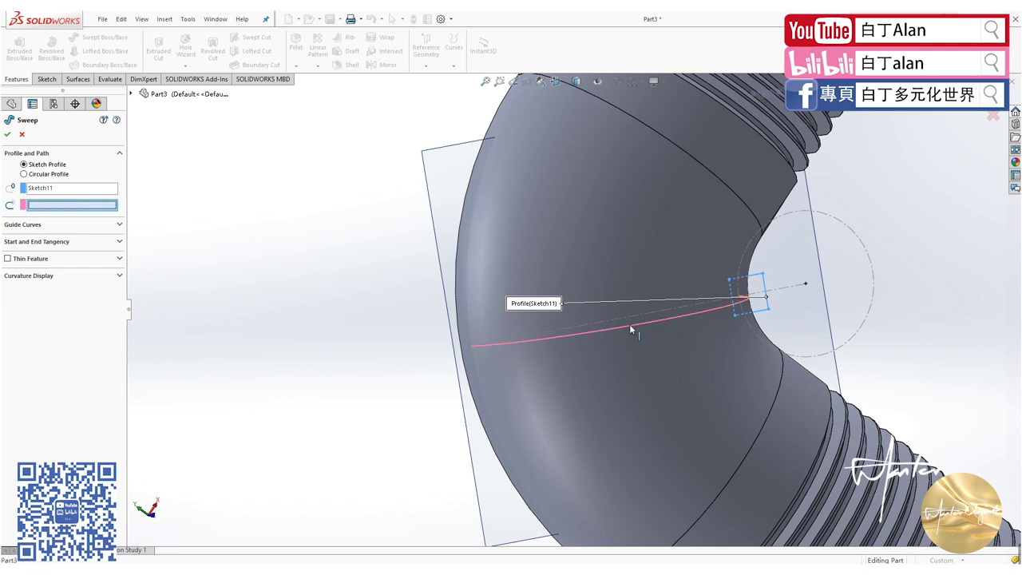
{"action": "left_click", "coordinate": [51, 293]}
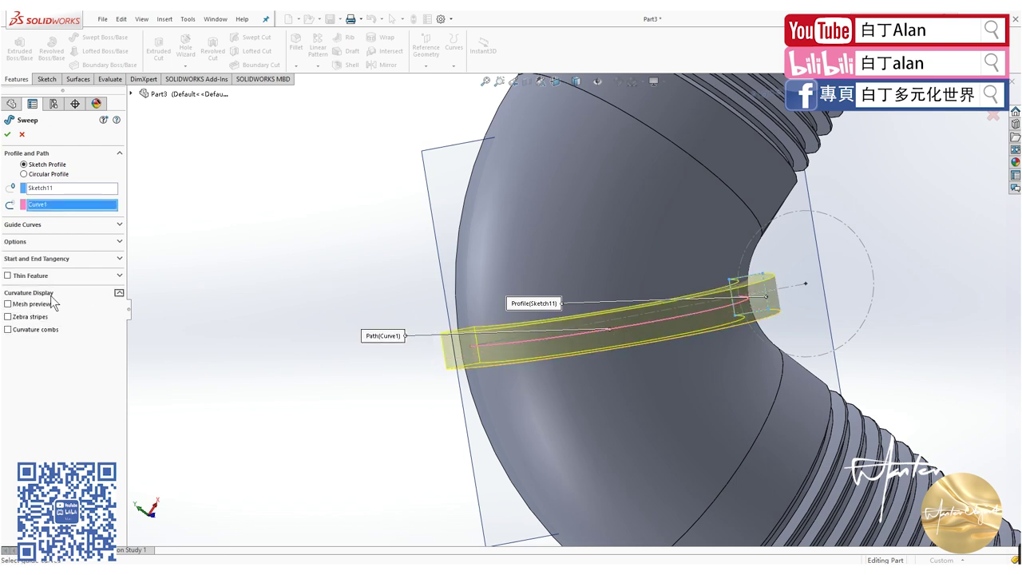
{"action": "left_click", "coordinate": [34, 242]}
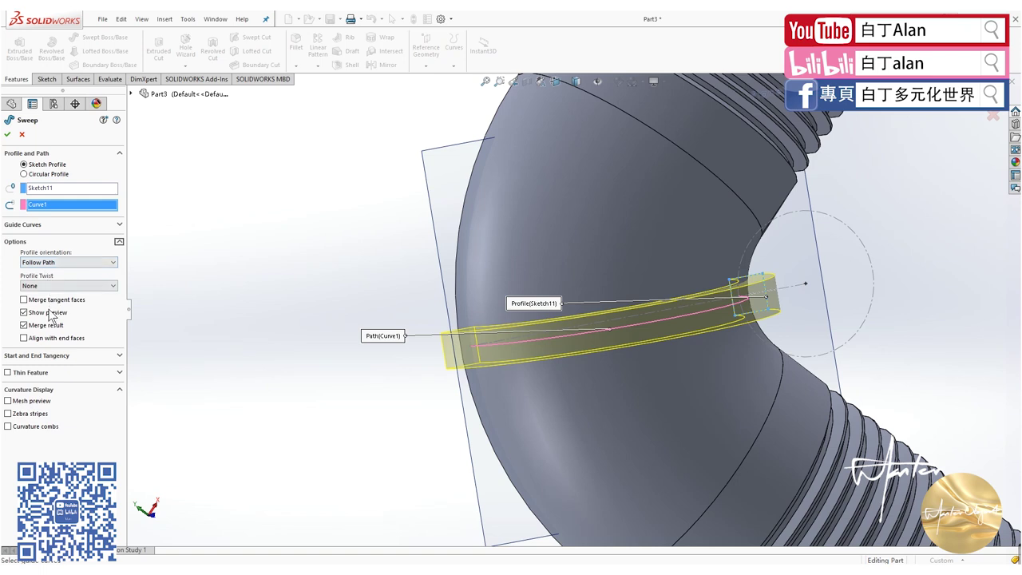
{"action": "left_click", "coordinate": [7, 134]}
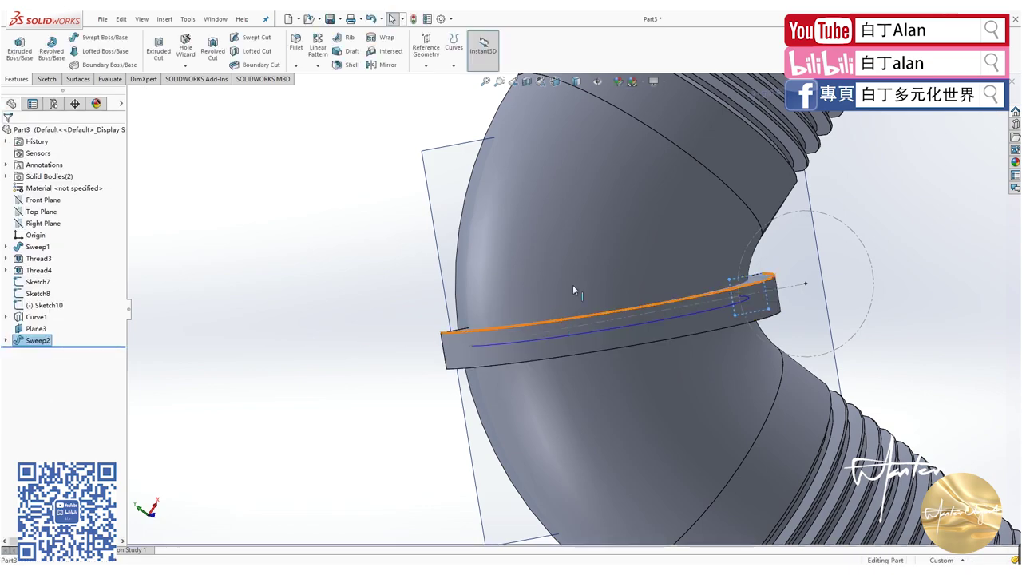
- Orbit and zoom to inspect the new rib across the bend
{"action": "middle_click_drag", "start_coordinate": [572, 284], "coordinate": [521, 300]}
{"action": "scroll", "coordinate": [484, 285], "scroll_direction": "up", "scroll_amount": 5}
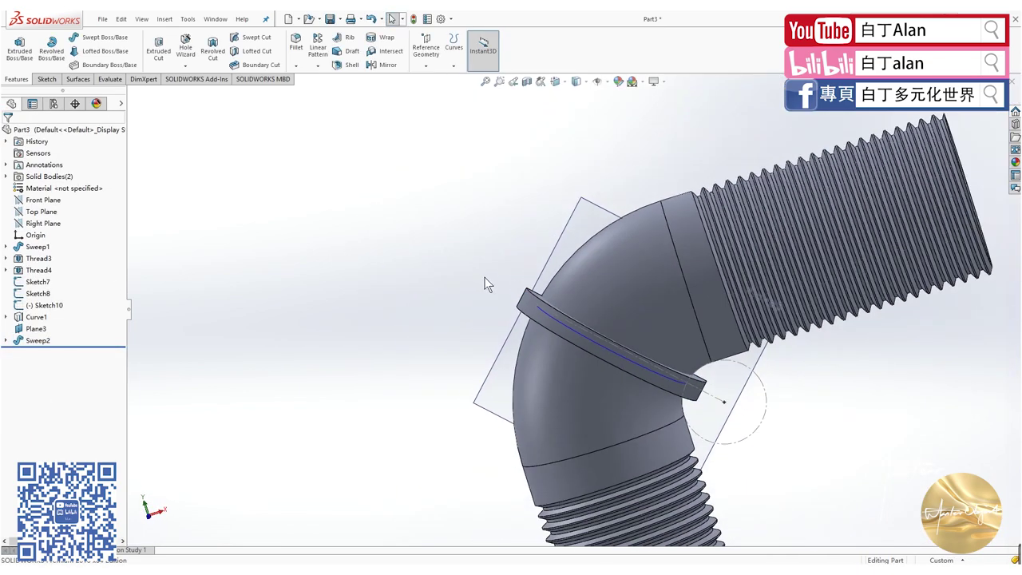
{"action": "middle_click_drag", "start_coordinate": [484, 285], "coordinate": [481, 330]}
{"action": "scroll", "coordinate": [609, 337], "scroll_direction": "down", "scroll_amount": 2}
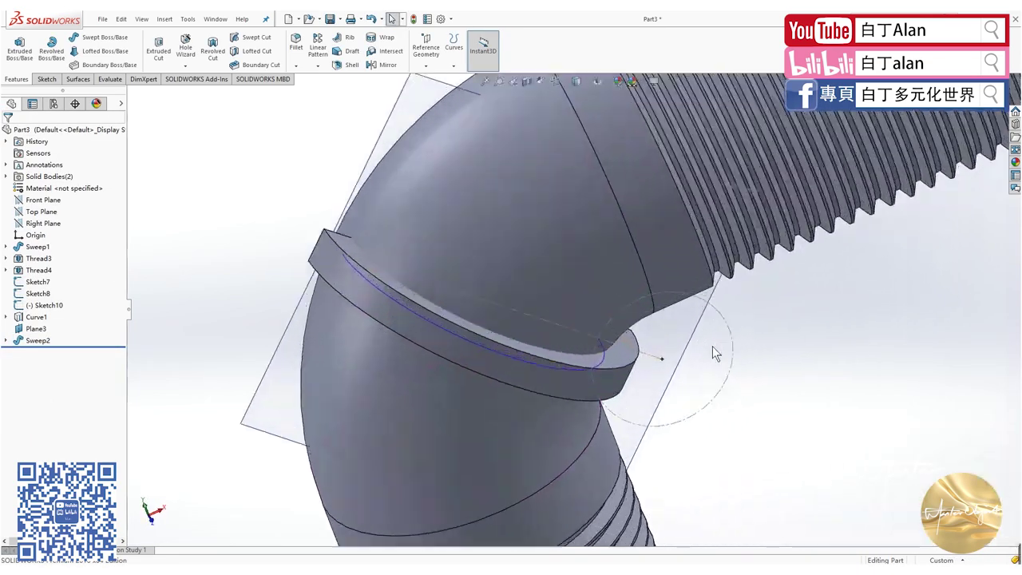
{"action": "scroll", "coordinate": [609, 336], "scroll_direction": "down", "scroll_amount": 2}
{"action": "scroll", "coordinate": [598, 314], "scroll_direction": "down", "scroll_amount": 1}
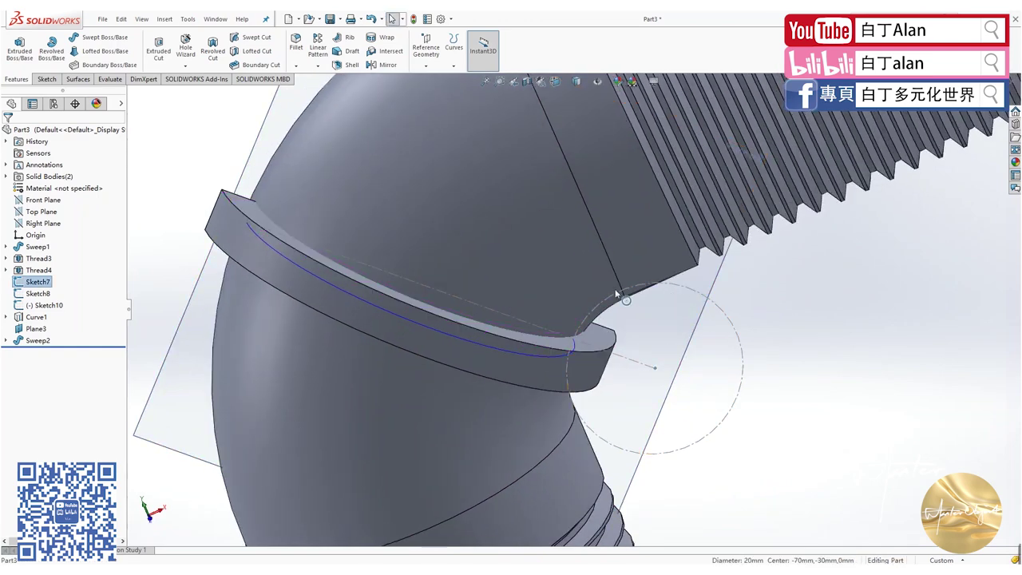
{"action": "left_click", "coordinate": [318, 66]}
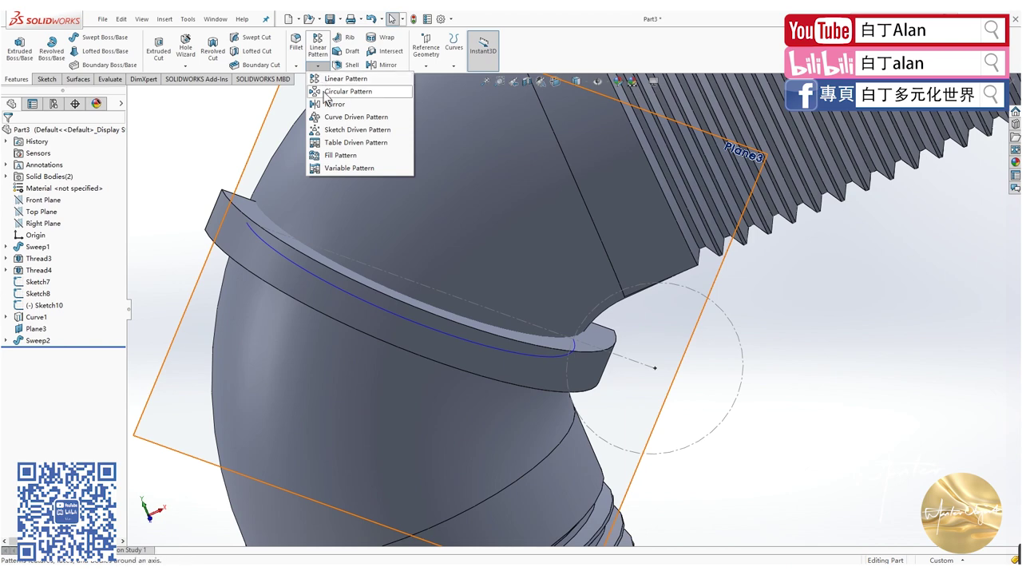
{"action": "left_click", "coordinate": [323, 92]}
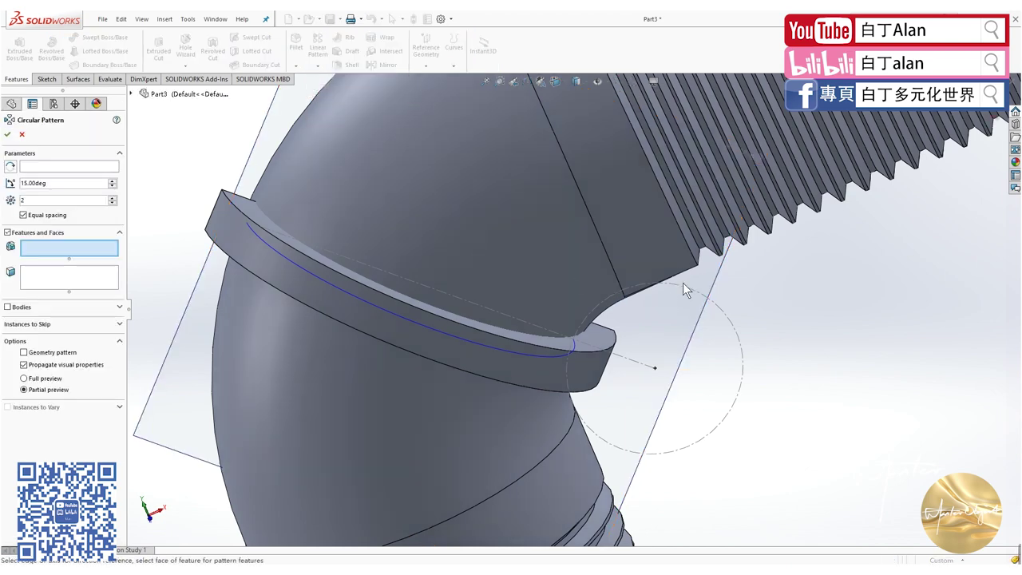
{"action": "left_click", "coordinate": [77, 167]}
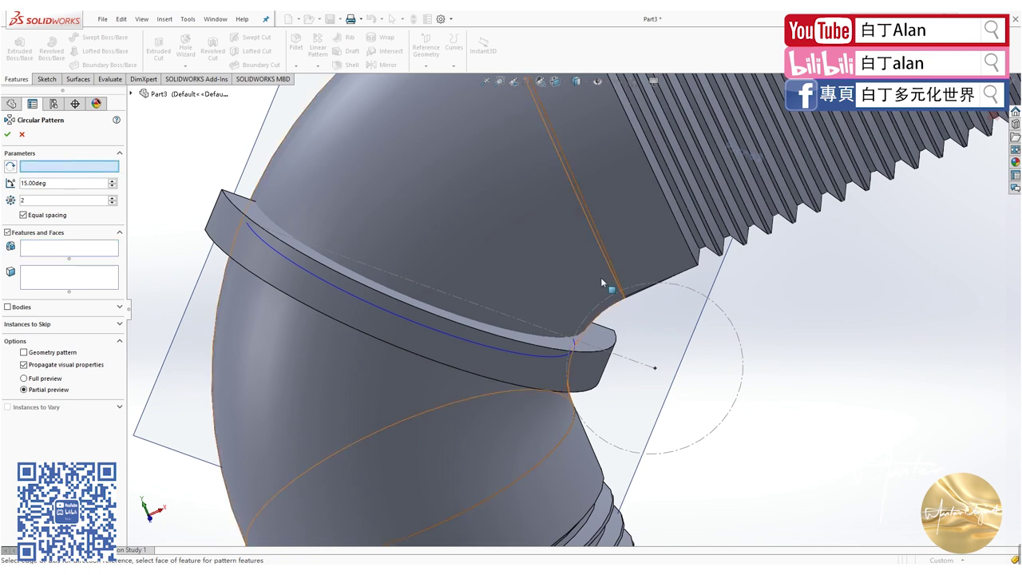
{"action": "left_click", "coordinate": [23, 134]}
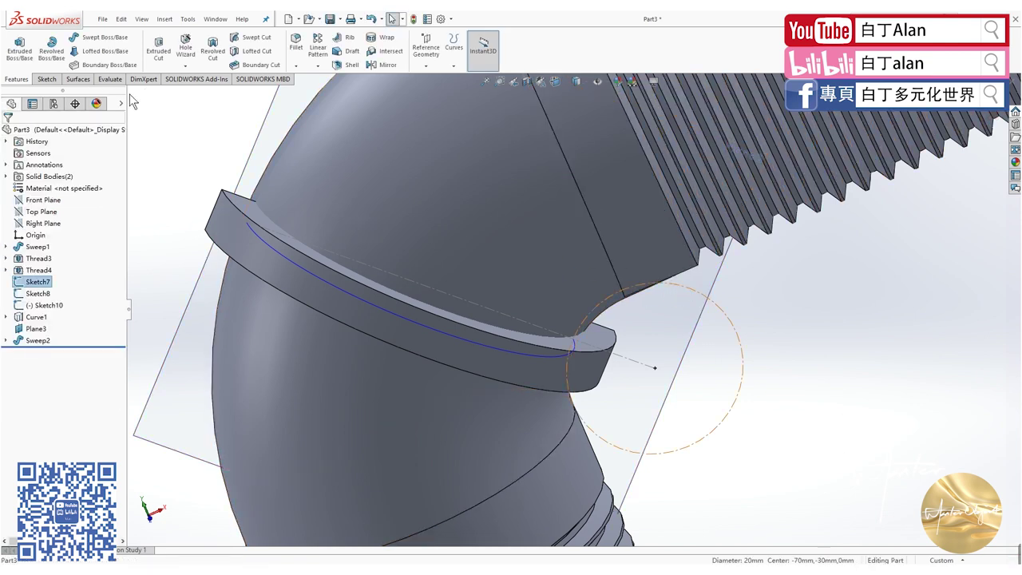
{"action": "left_click", "coordinate": [77, 79]}
{"action": "left_click", "coordinate": [17, 47]}
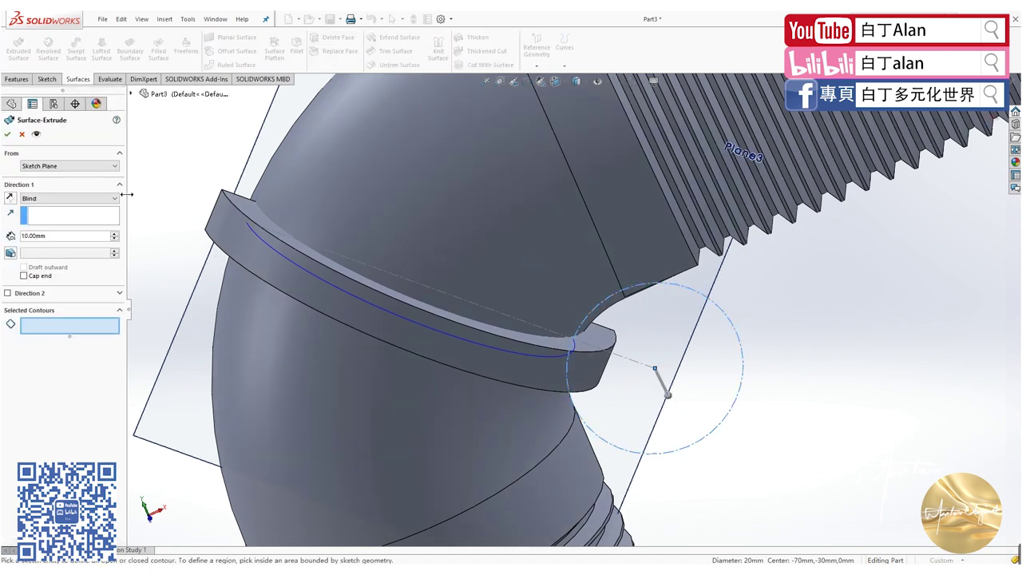
{"action": "left_click", "coordinate": [81, 198]}
{"action": "left_click", "coordinate": [66, 251]}
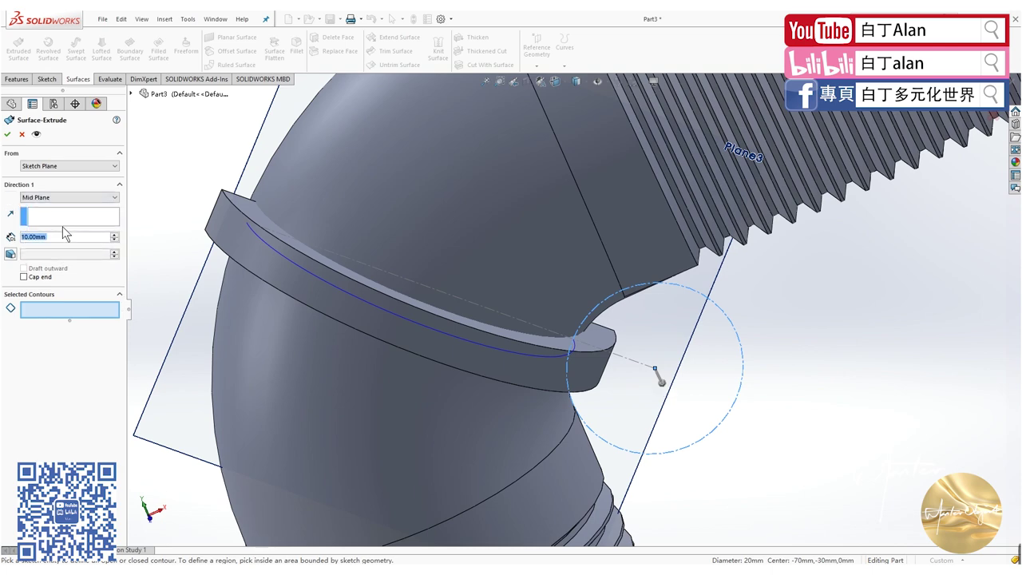
{"action": "middle_click_drag", "start_coordinate": [679, 375], "coordinate": [703, 355]}
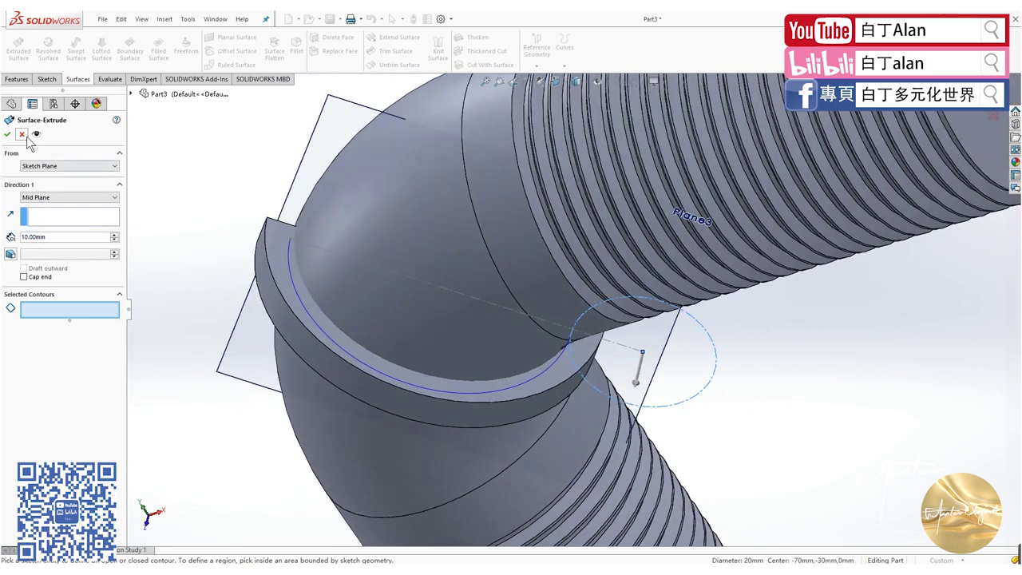
{"action": "left_click", "coordinate": [21, 134]}
- Start Sketch12 on the Front Plane and convert Sketch7's Ø20 circle into it
{"action": "left_click", "coordinate": [16, 79]}
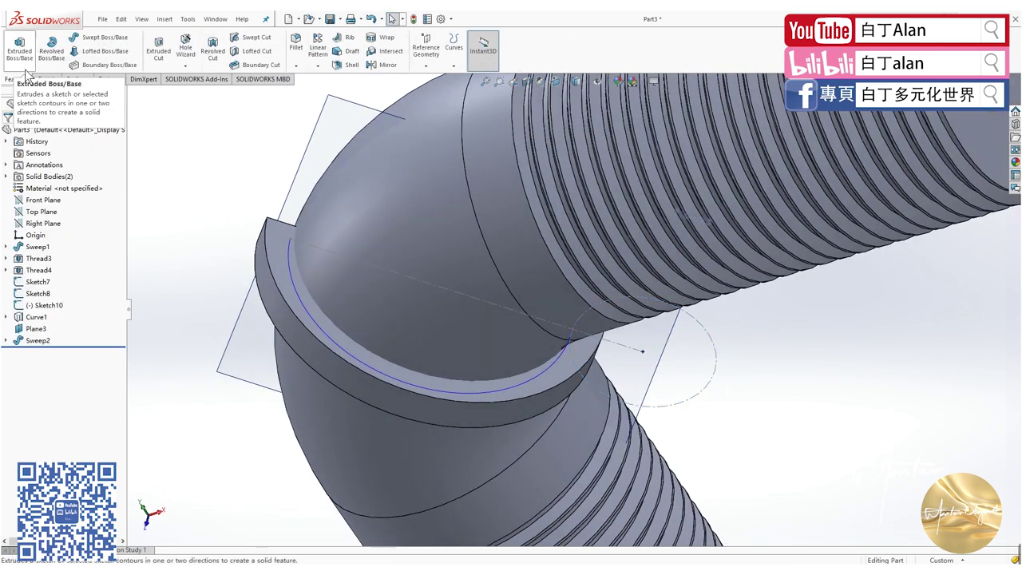
{"action": "left_click", "coordinate": [46, 79]}
{"action": "left_click", "coordinate": [15, 66]}
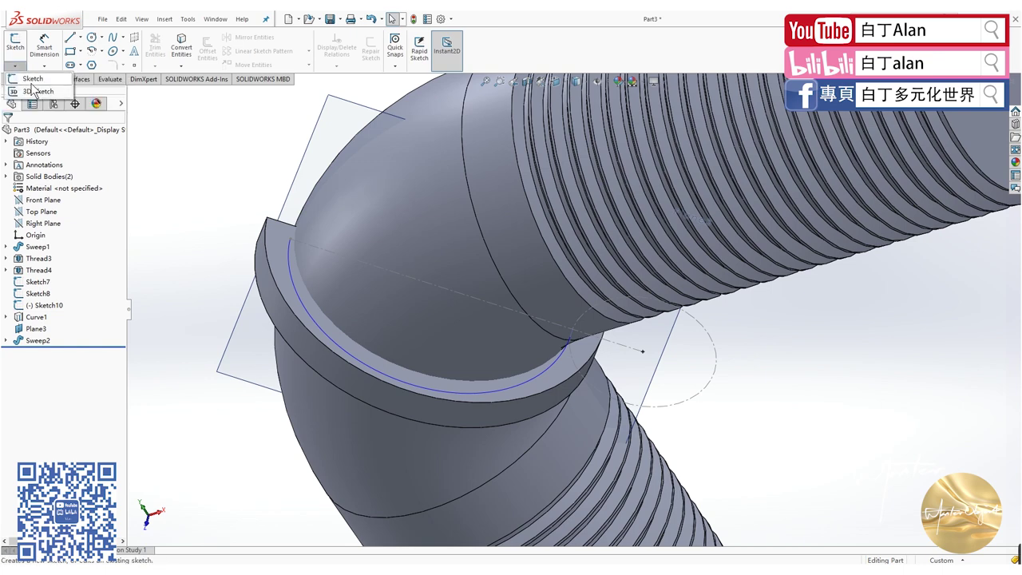
{"action": "left_click", "coordinate": [43, 202]}
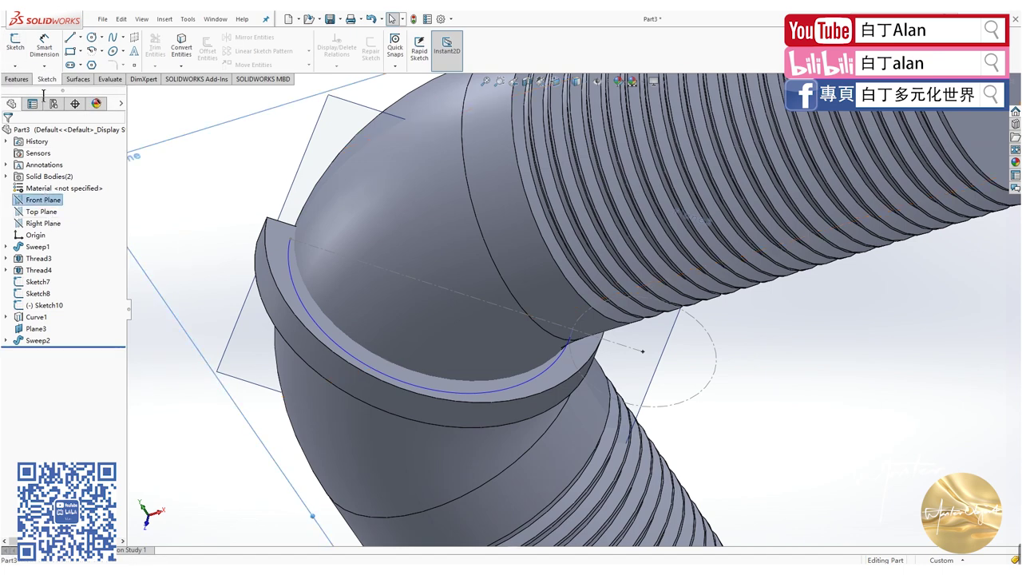
{"action": "left_click", "coordinate": [18, 53]}
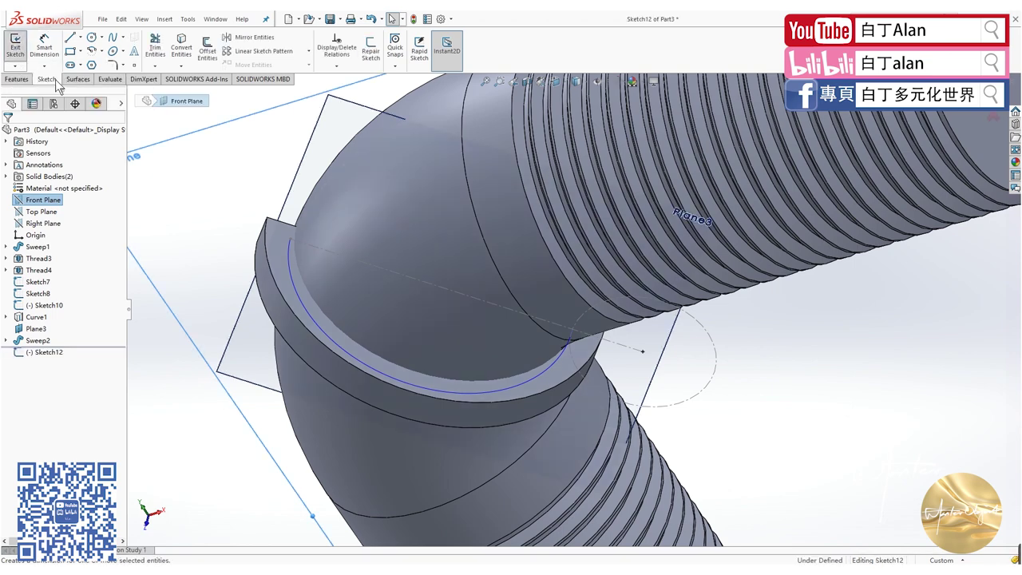
{"action": "left_click", "coordinate": [711, 344]}
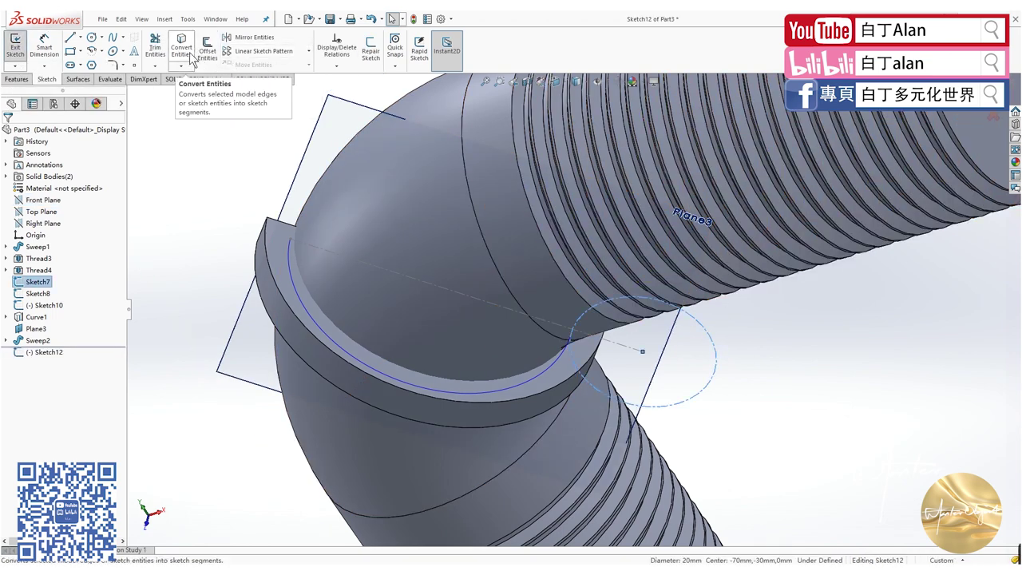
{"action": "left_click", "coordinate": [192, 56]}
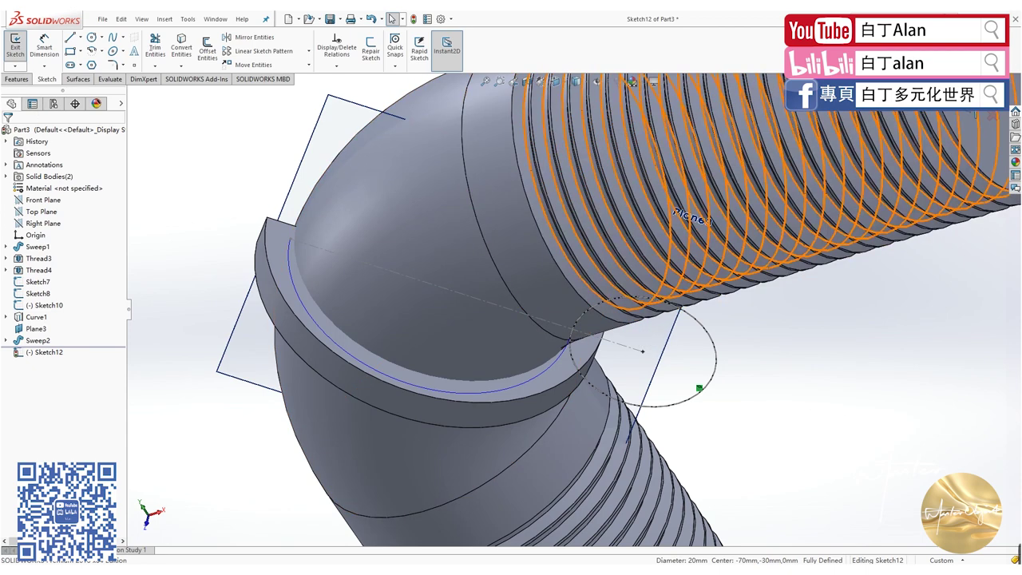
- Close Sketch12, try then cancel a Circular Pattern, and select the Ø20 circle
{"action": "left_click", "coordinate": [15, 47]}
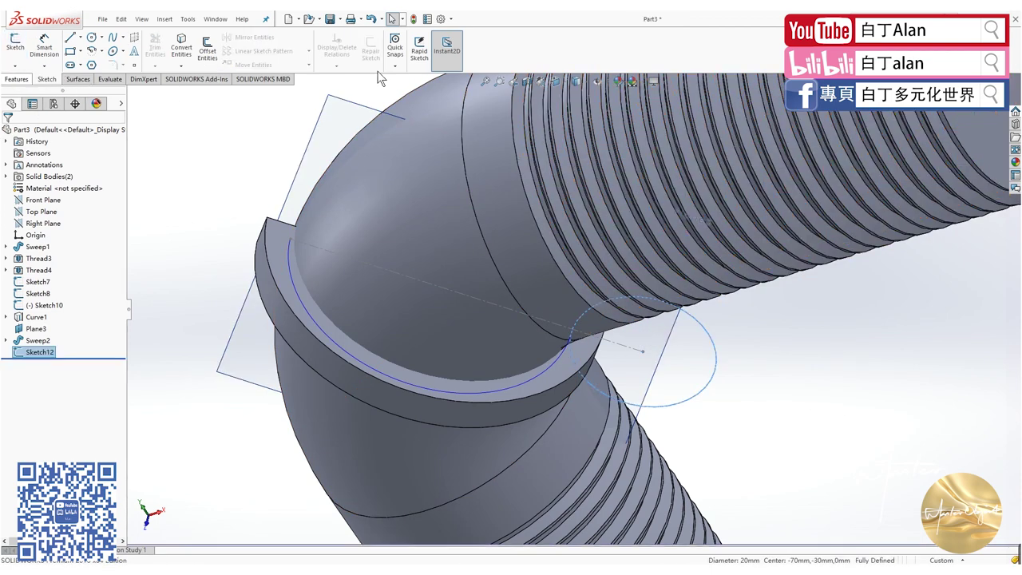
{"action": "left_click", "coordinate": [318, 66]}
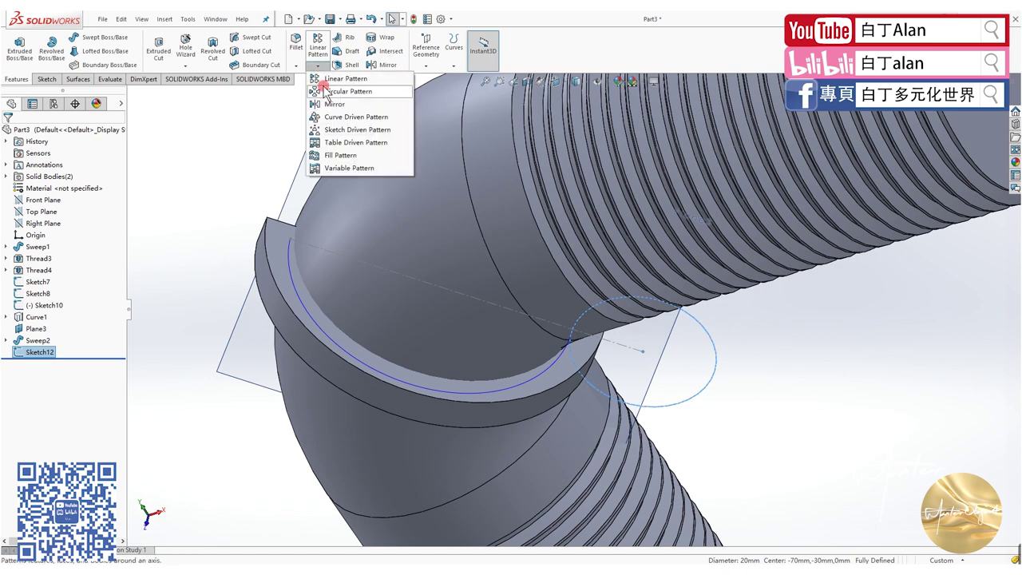
{"action": "left_click", "coordinate": [327, 91]}
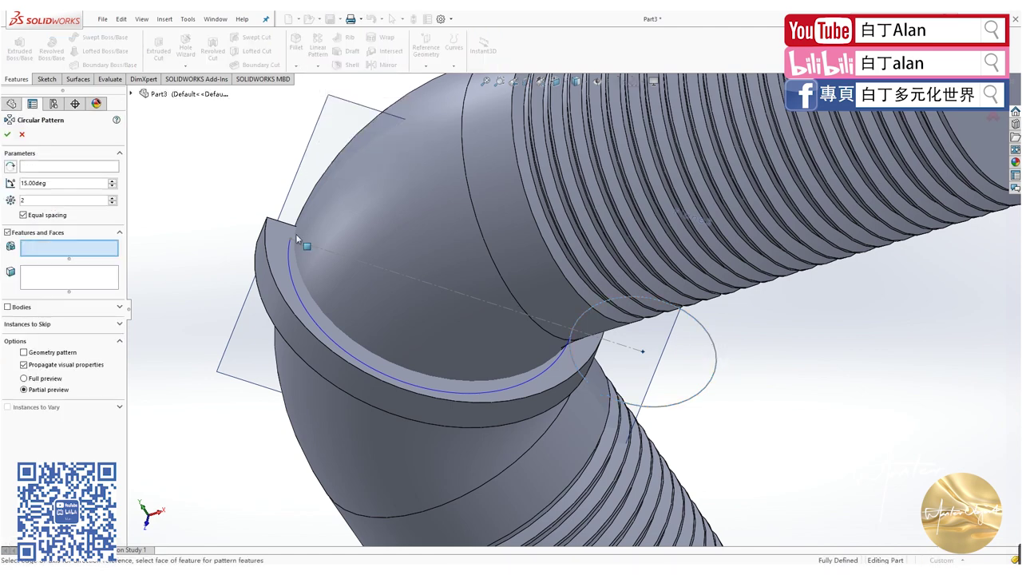
{"action": "left_click", "coordinate": [110, 170]}
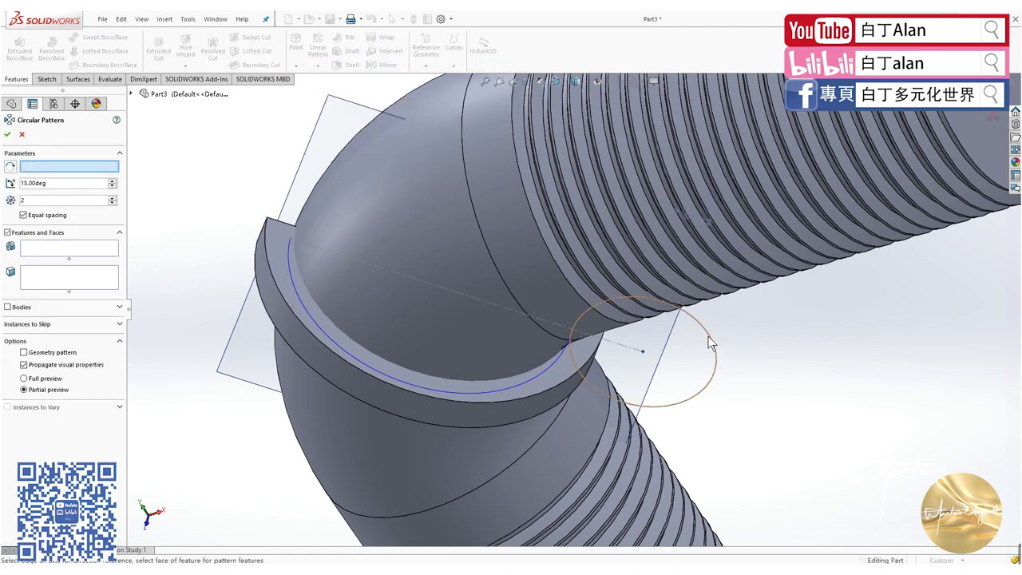
{"action": "left_click", "coordinate": [22, 134]}
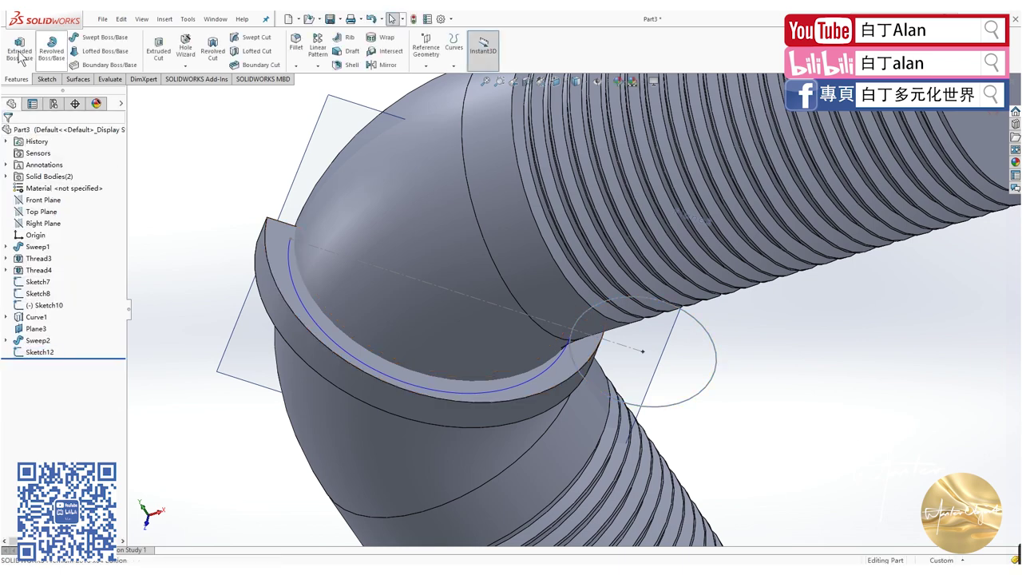
{"action": "left_click", "coordinate": [714, 353]}
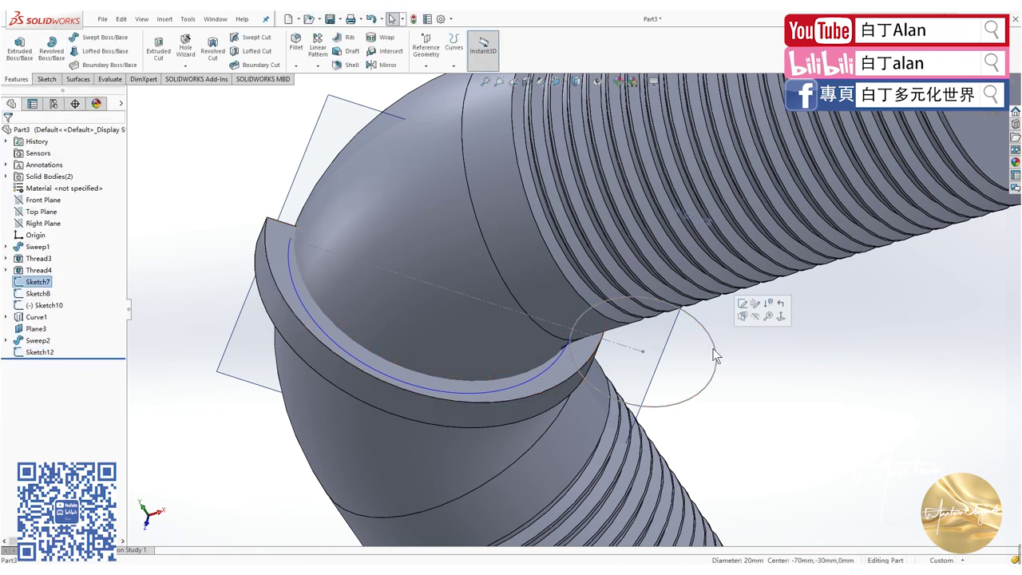
- Attempt a mid-plane extruded surface from Sketch12, then cancel after the no-contour warning
{"action": "left_click", "coordinate": [77, 79]}
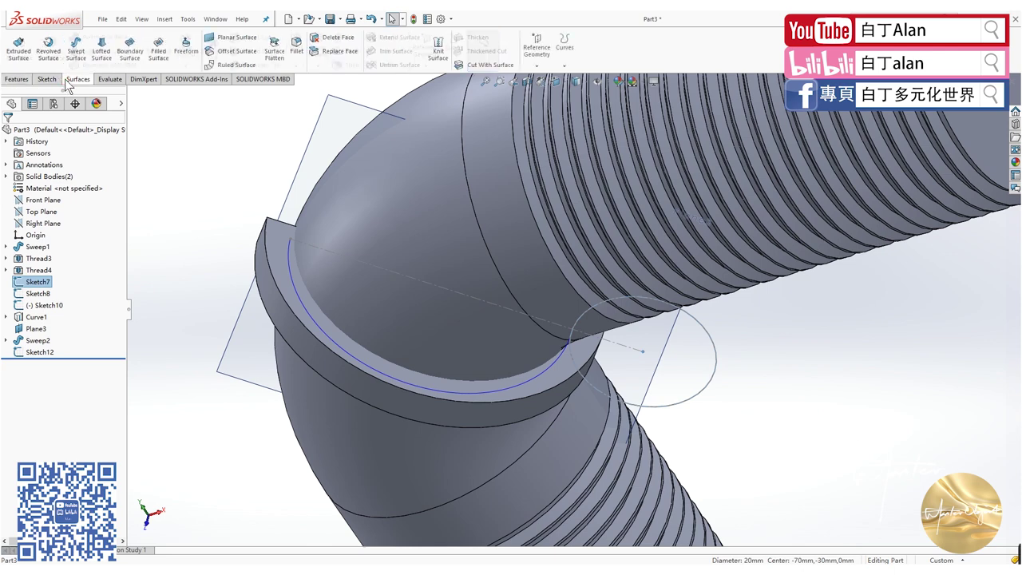
{"action": "left_click", "coordinate": [17, 50]}
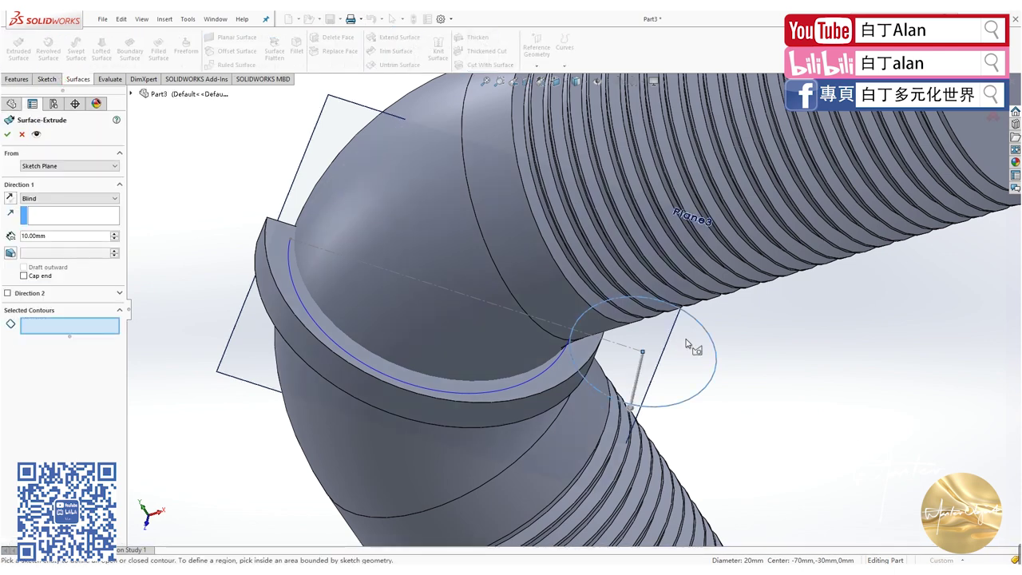
{"action": "left_click", "coordinate": [65, 166]}
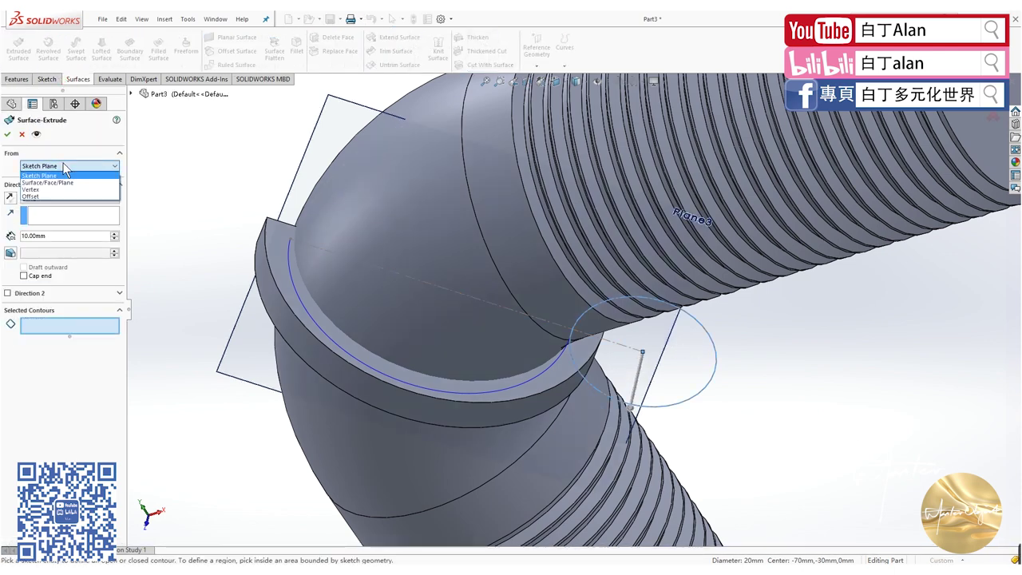
{"action": "left_click", "coordinate": [47, 176]}
{"action": "left_click", "coordinate": [69, 198]}
{"action": "left_click", "coordinate": [36, 249]}
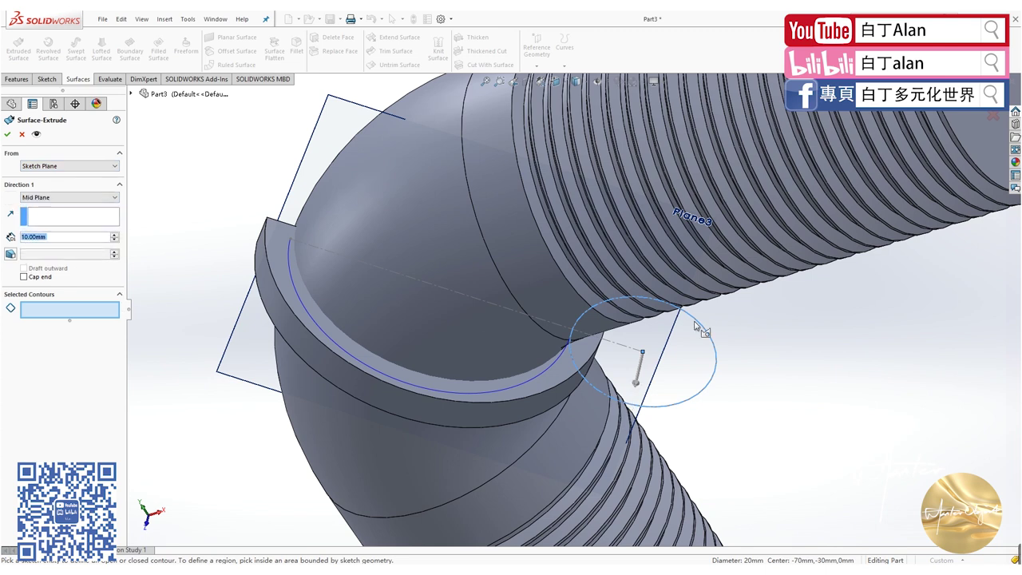
{"action": "left_click", "coordinate": [8, 135]}
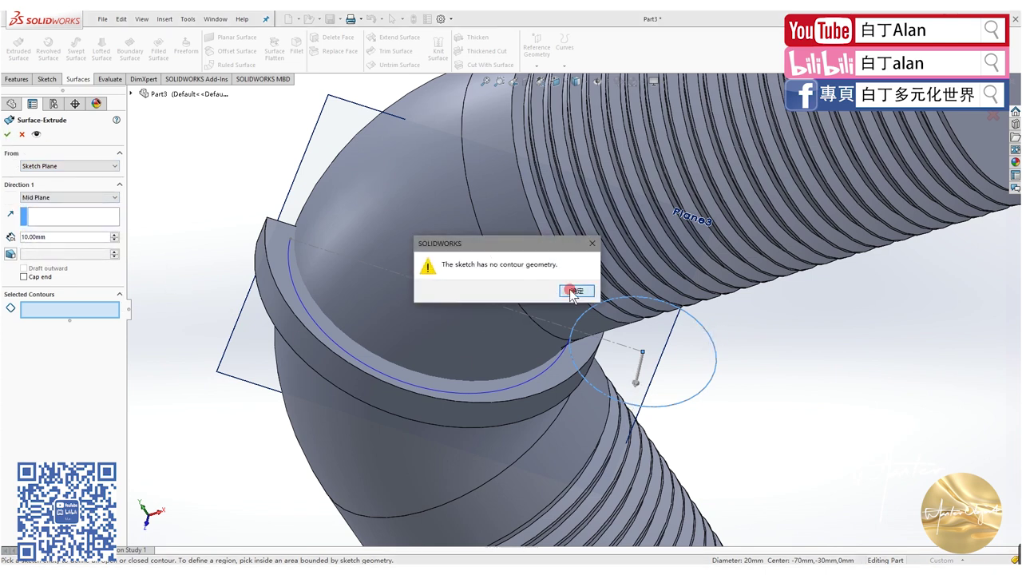
{"action": "left_click", "coordinate": [574, 292]}
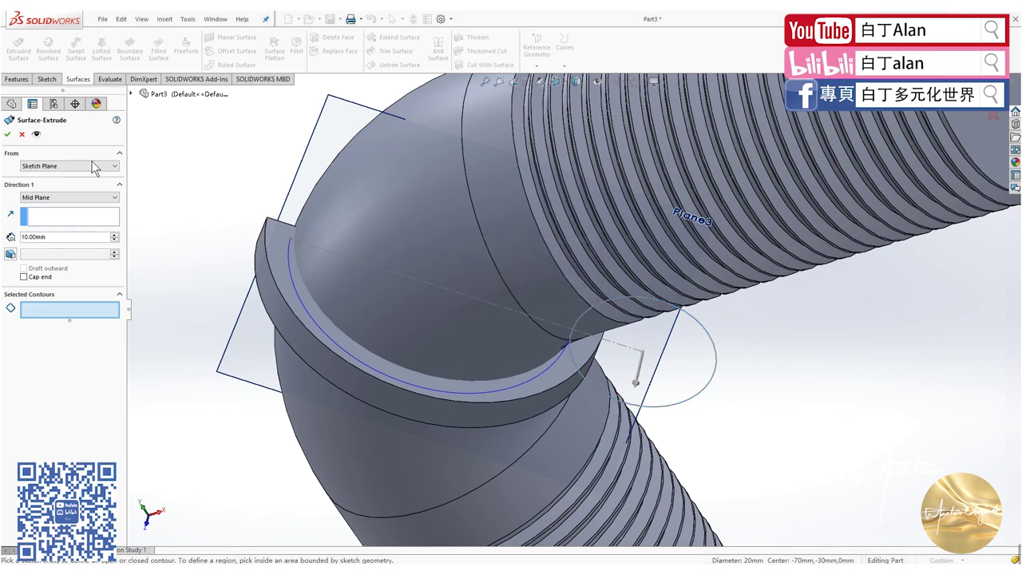
{"action": "left_click", "coordinate": [22, 134]}
- Edit Sketch12 and delete the Ø20 circle's Fix relation
{"action": "right_click", "coordinate": [38, 352]}
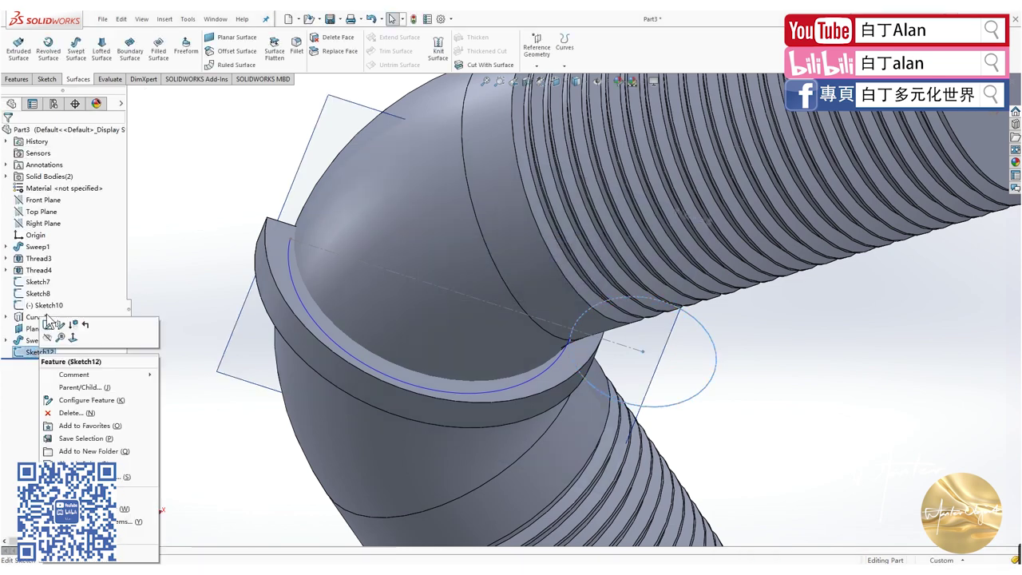
{"action": "left_click", "coordinate": [50, 325]}
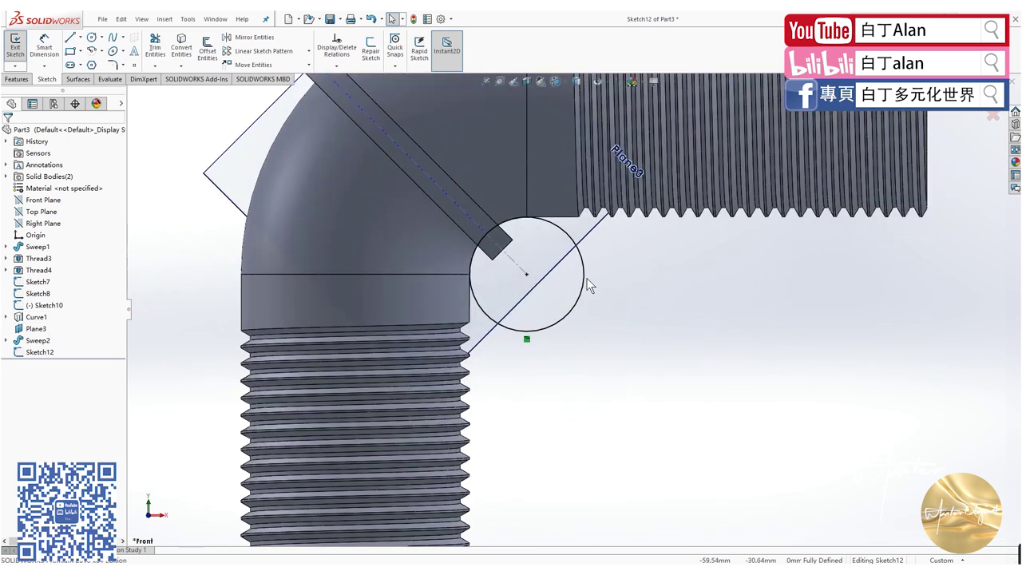
{"action": "left_click", "coordinate": [527, 340]}
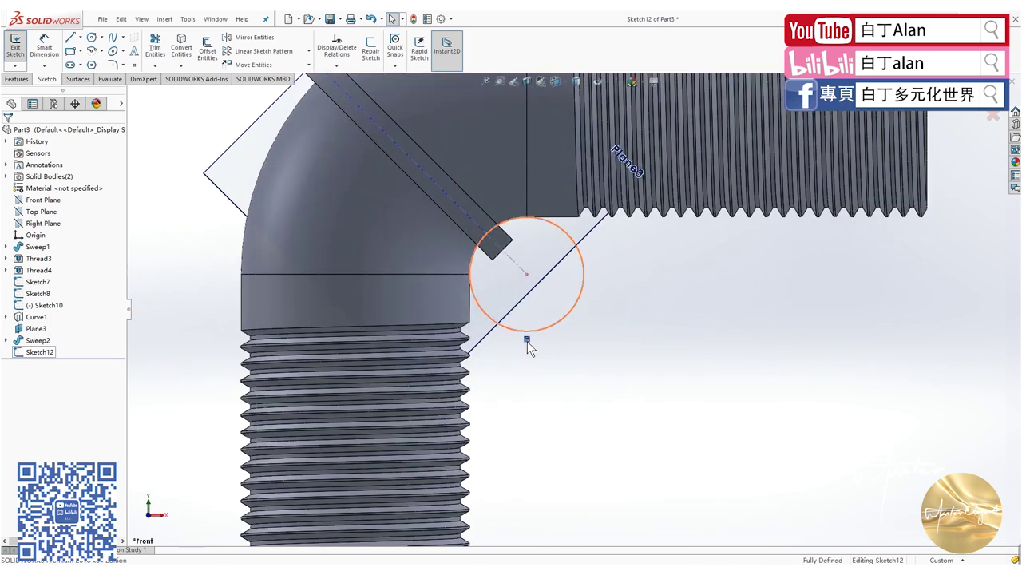
{"action": "key", "text": "Delete"}
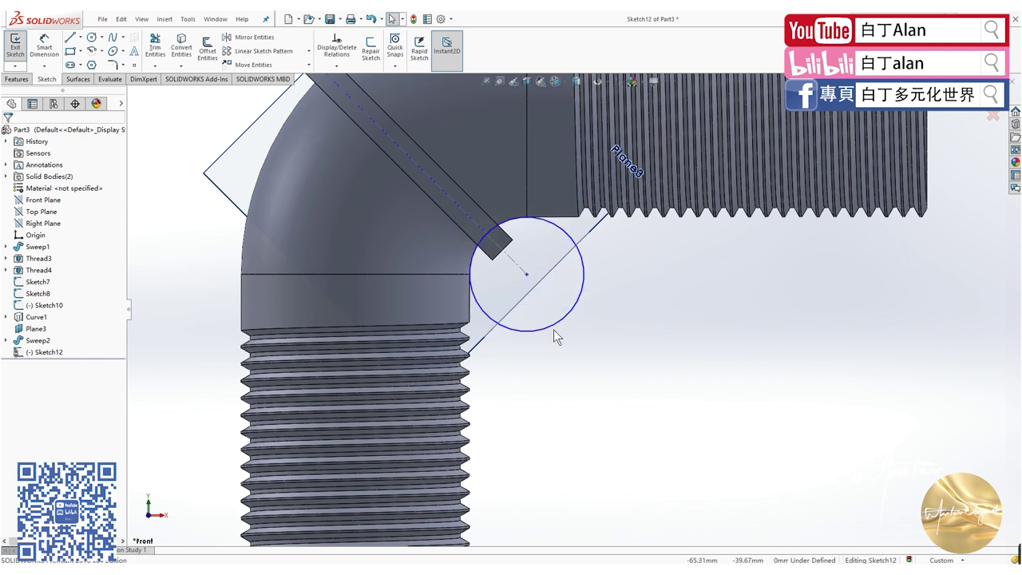
{"action": "left_click", "coordinate": [554, 329]}
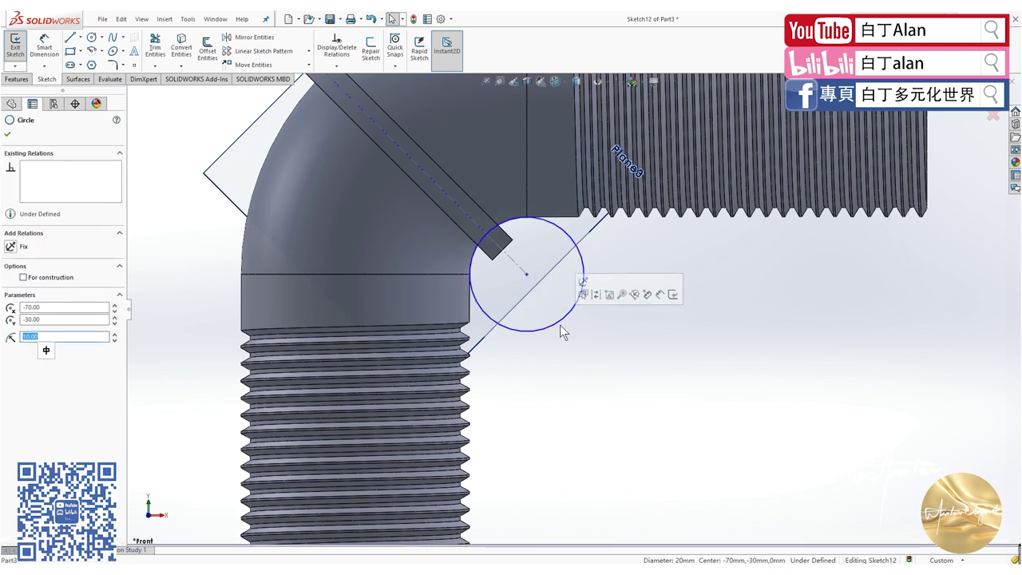
- Draw an 11.88 mm circle concentric with the Ø20 circle and exit the sketch
{"action": "left_click", "coordinate": [526, 274]}
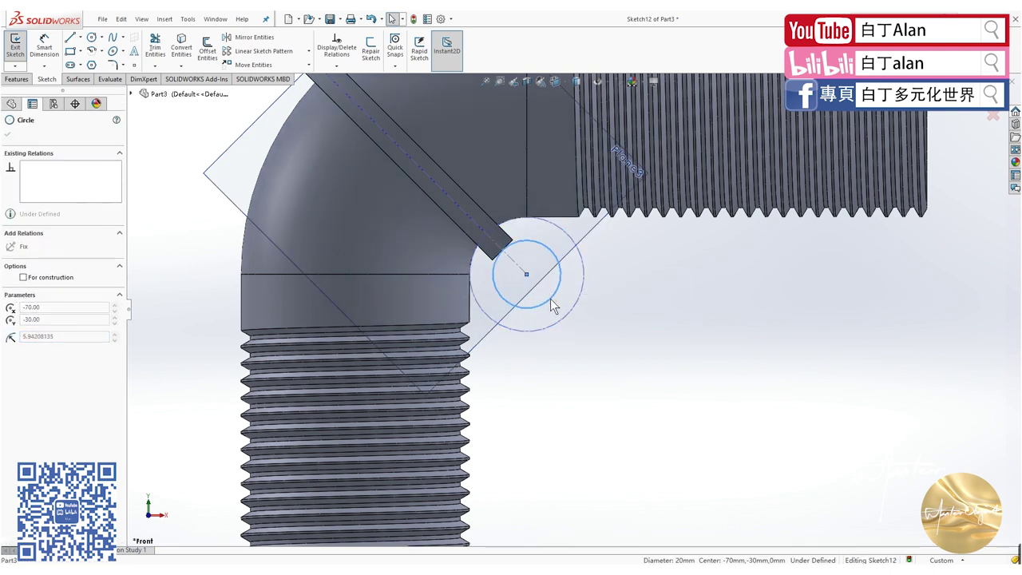
{"action": "left_click", "coordinate": [550, 300]}
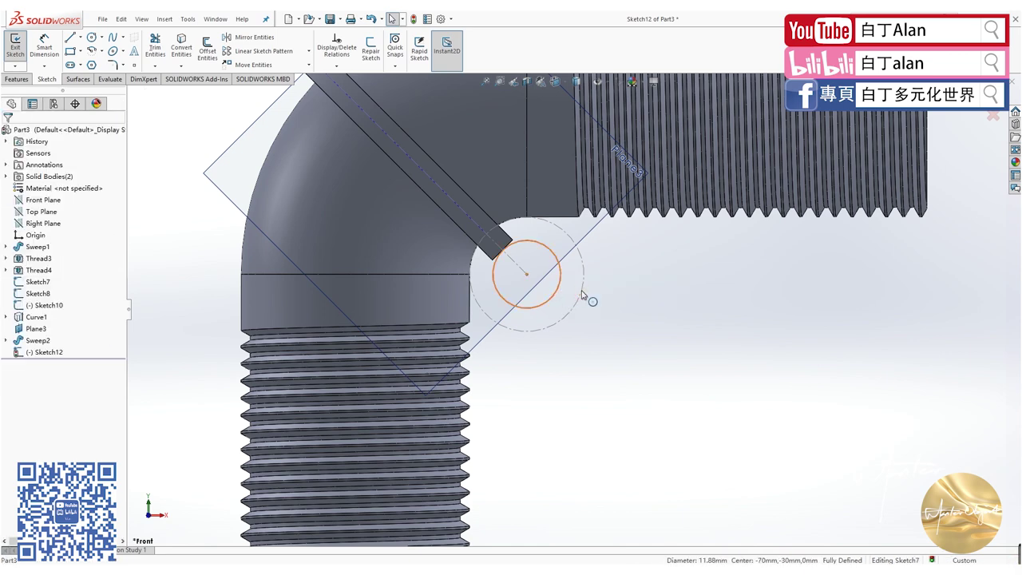
{"action": "left_click", "coordinate": [581, 294], "text": "ctrl"}
{"action": "left_click", "coordinate": [30, 331]}
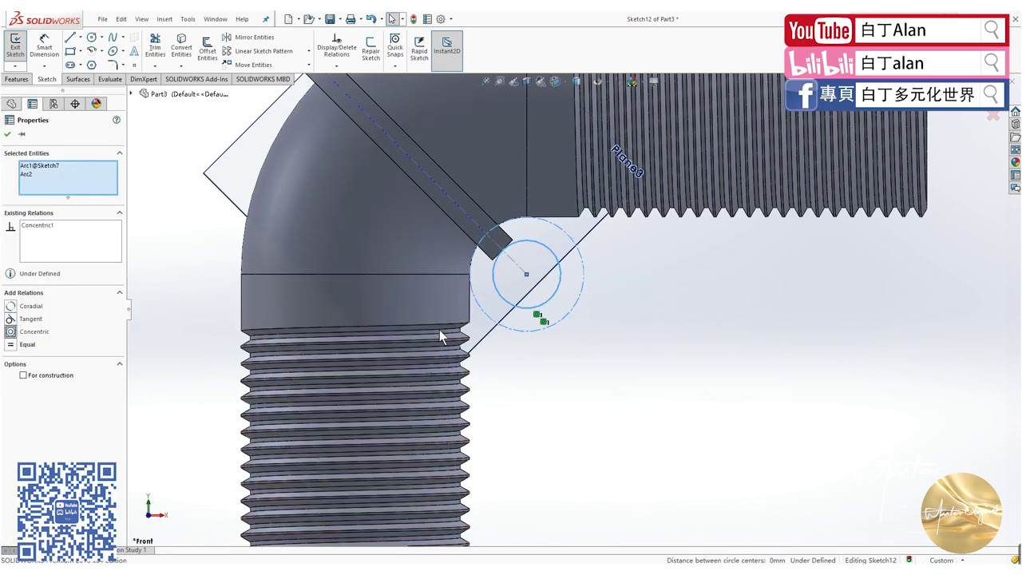
{"action": "key", "text": "Escape"}
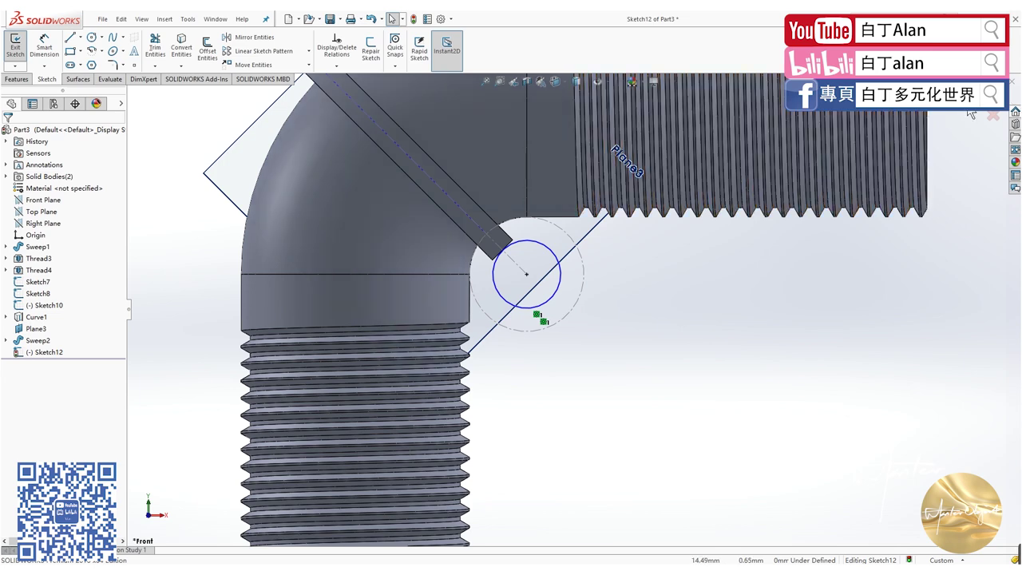
{"action": "left_click", "coordinate": [965, 110]}
{"action": "middle_click_drag", "start_coordinate": [678, 255], "coordinate": [276, 290]}
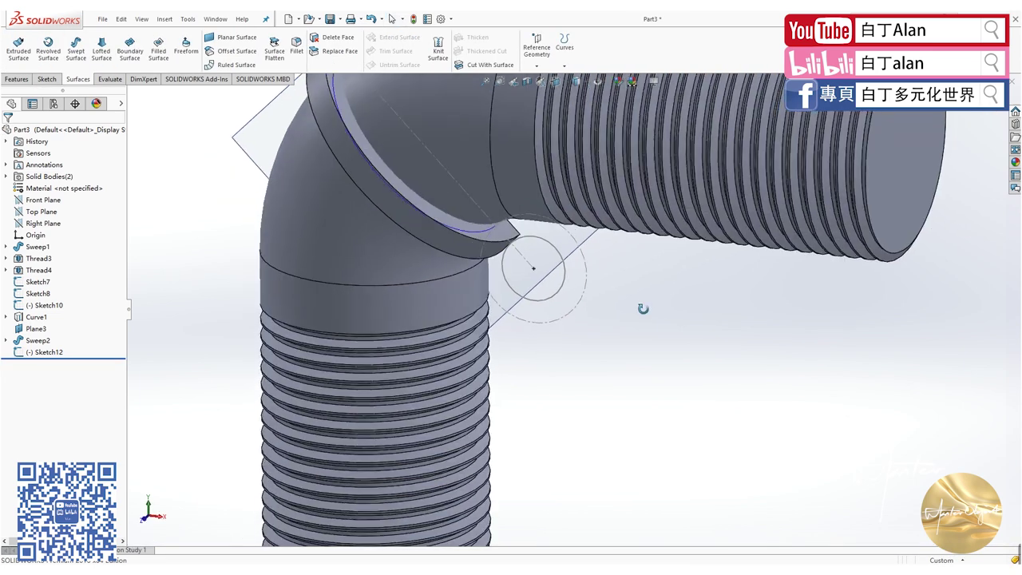
- Extrude the small circle into a 10 mm mid-plane cylindrical surface
{"action": "left_click", "coordinate": [18, 44]}
{"action": "left_click", "coordinate": [558, 251]}
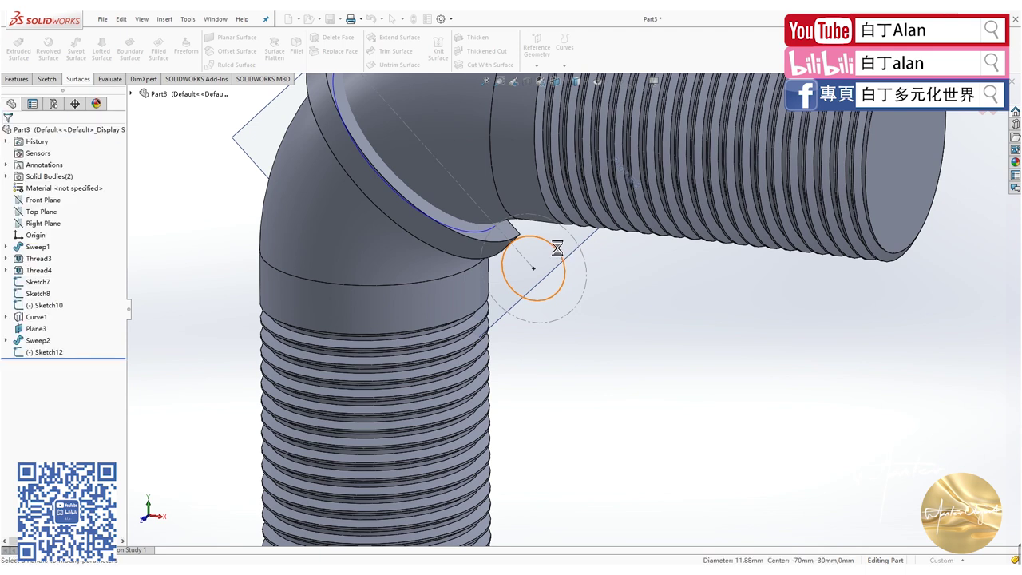
{"action": "left_click", "coordinate": [70, 198]}
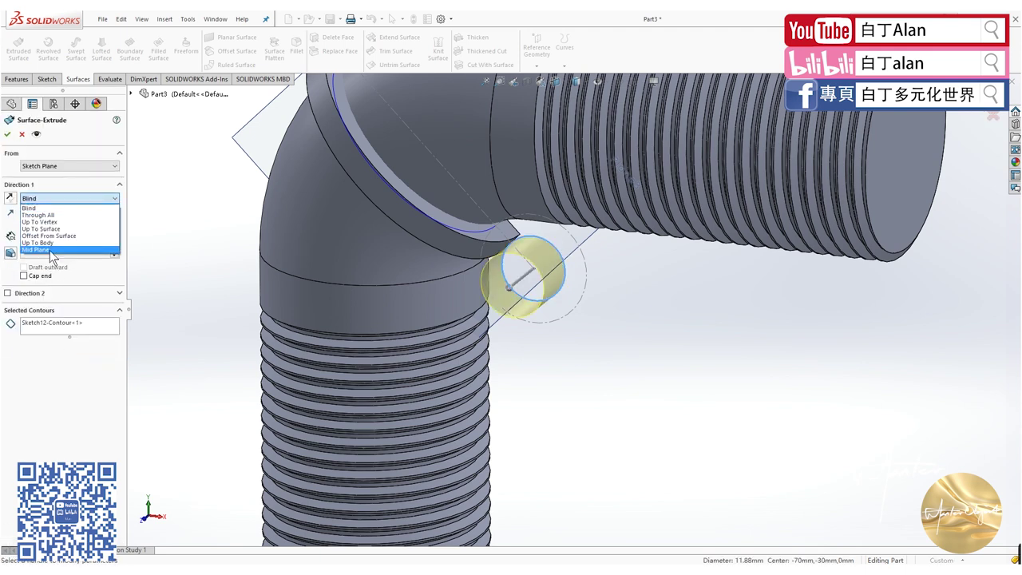
{"action": "left_click", "coordinate": [48, 250]}
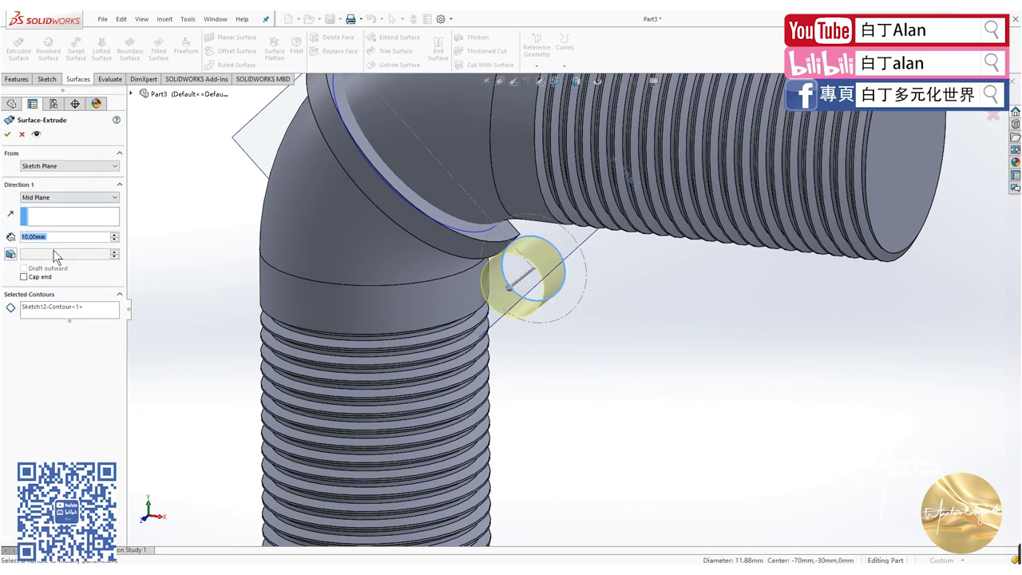
{"action": "left_click", "coordinate": [8, 136]}
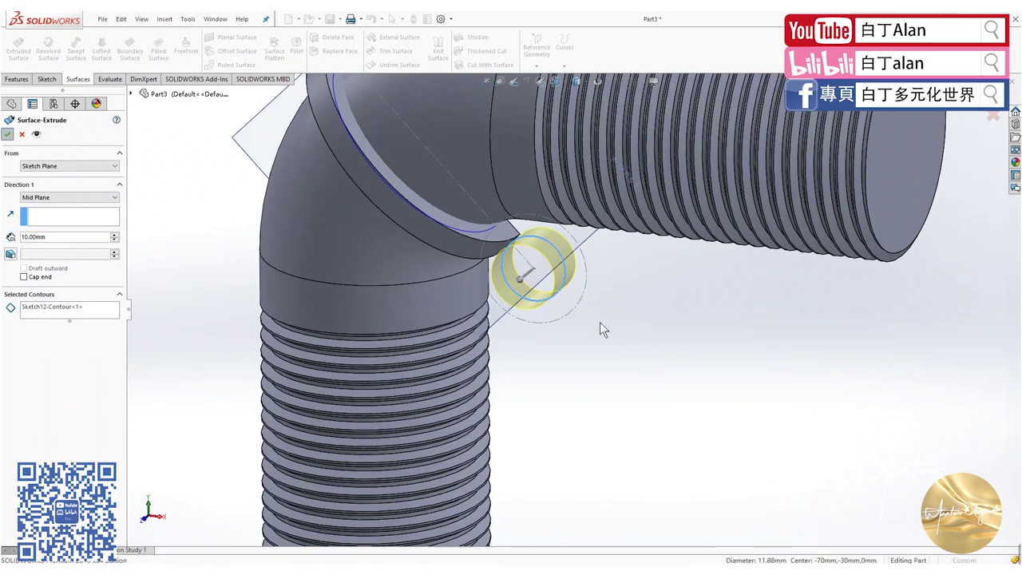
{"action": "middle_click_drag", "start_coordinate": [604, 324], "coordinate": [612, 332]}
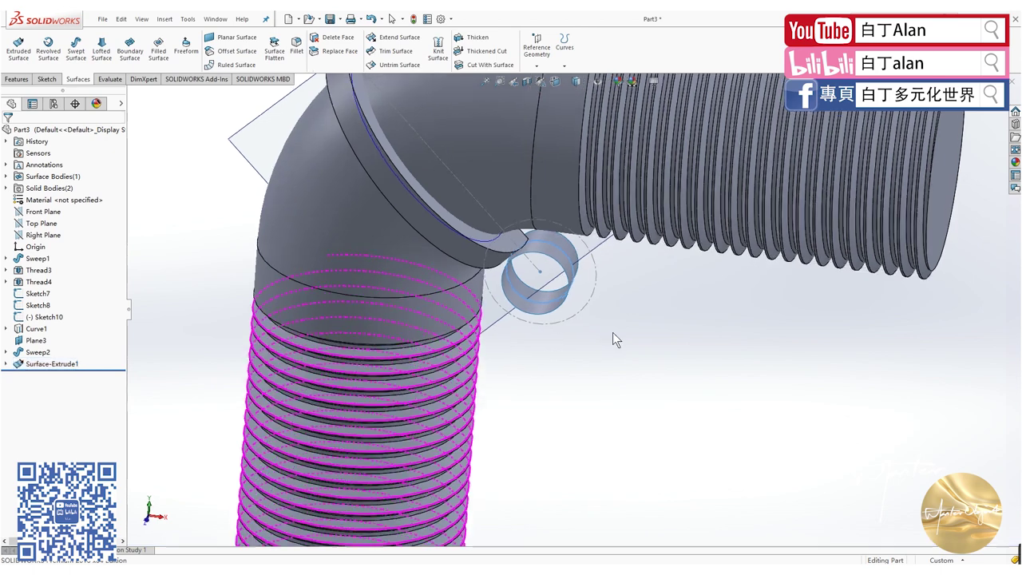
{"action": "left_click", "coordinate": [16, 79]}
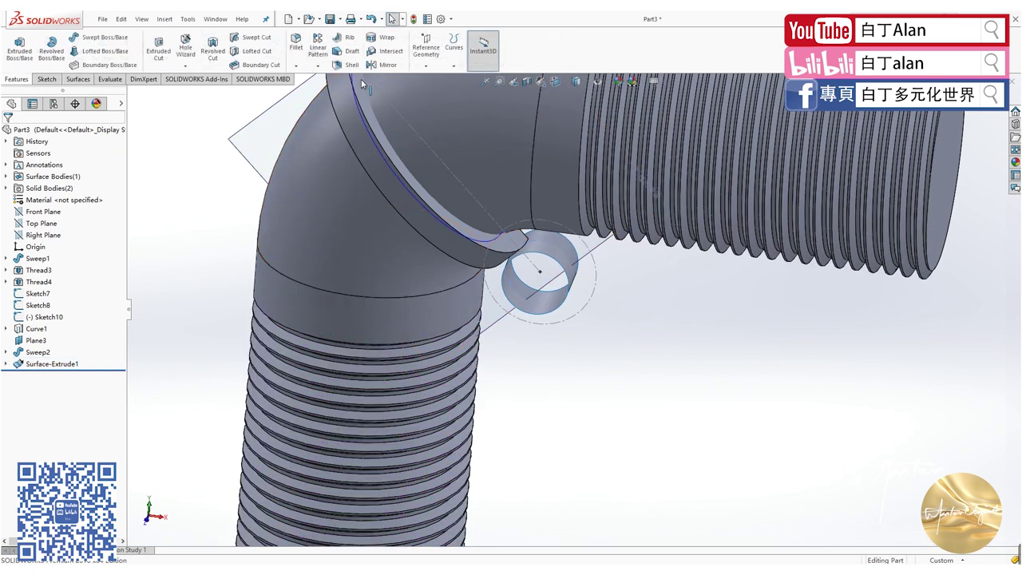
- Circular-pattern the Sweep2 rib body about the small cylinder face: 2 instances, 15°, unequal spacing
{"action": "left_click", "coordinate": [318, 66]}
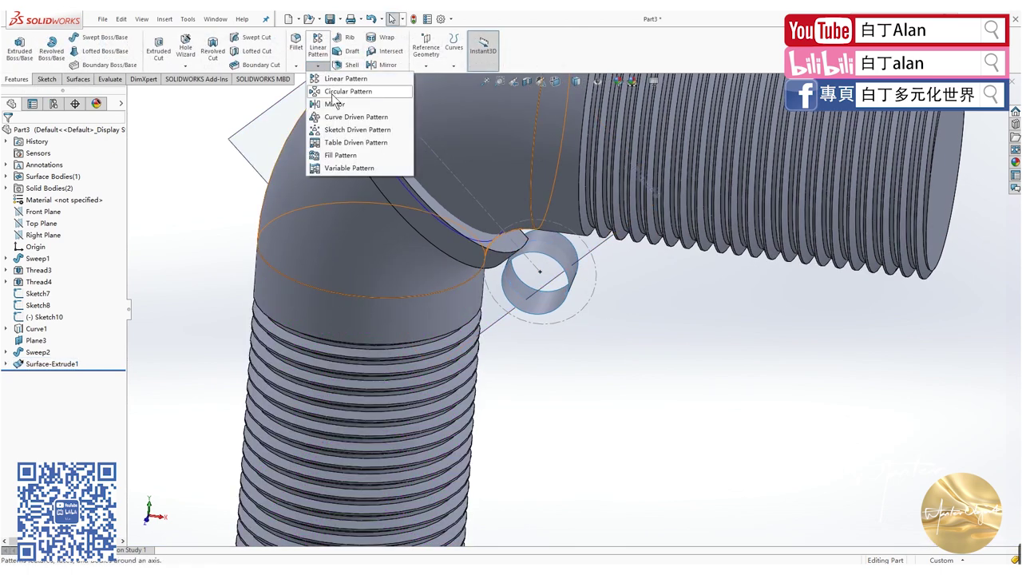
{"action": "left_click", "coordinate": [334, 92]}
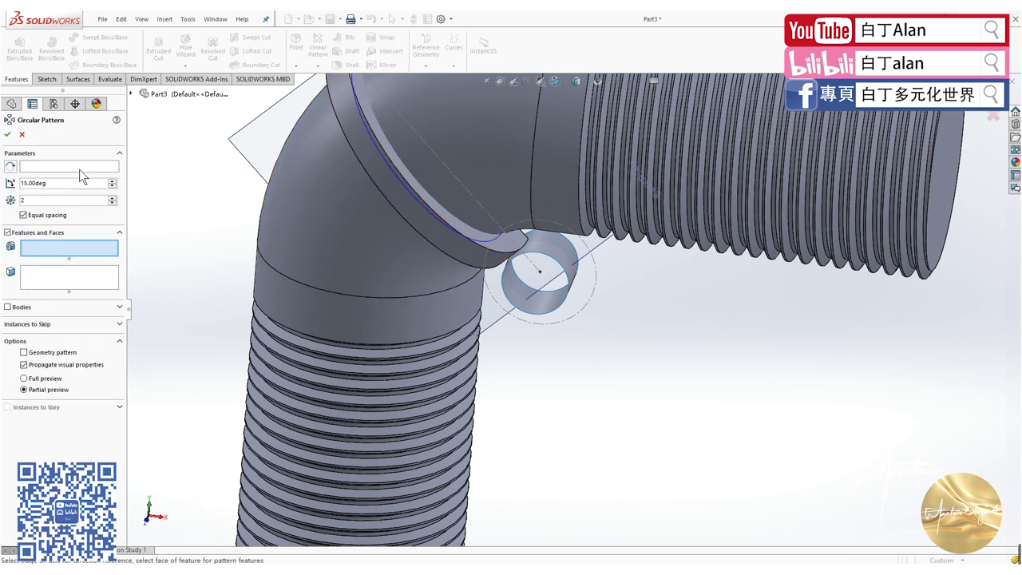
{"action": "left_click", "coordinate": [79, 167]}
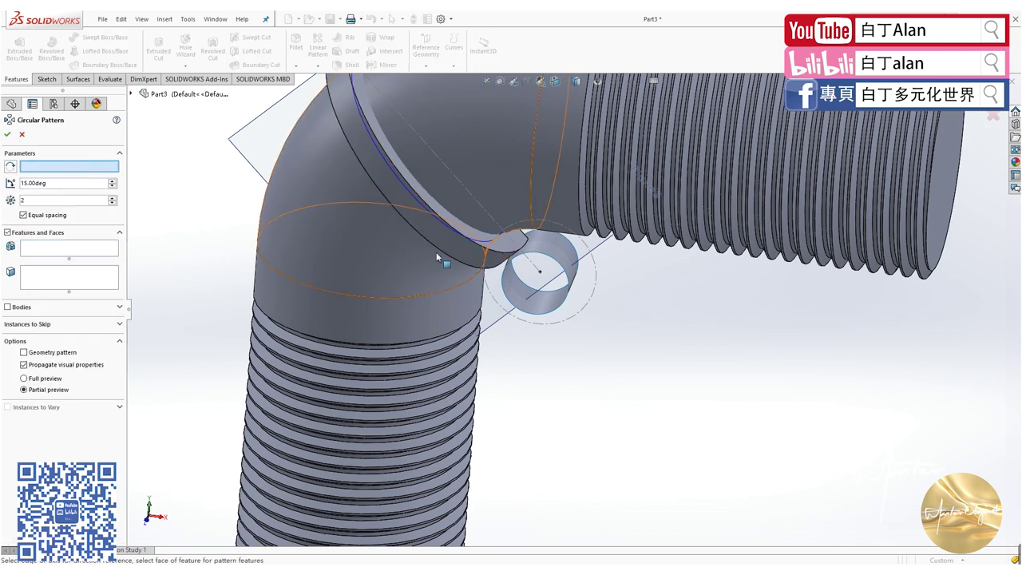
{"action": "left_click", "coordinate": [543, 243]}
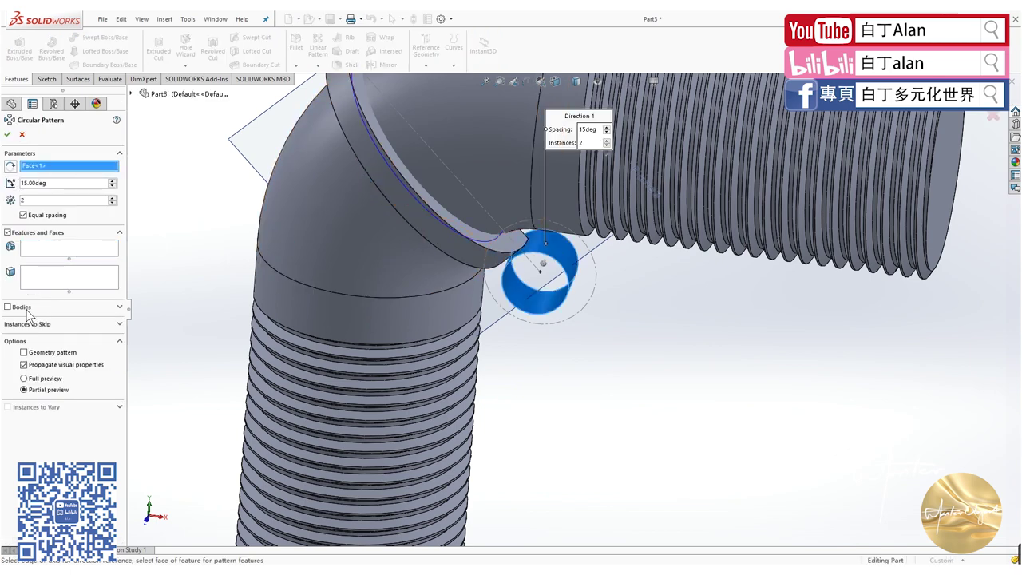
{"action": "left_click", "coordinate": [26, 310]}
{"action": "left_click", "coordinate": [424, 211]}
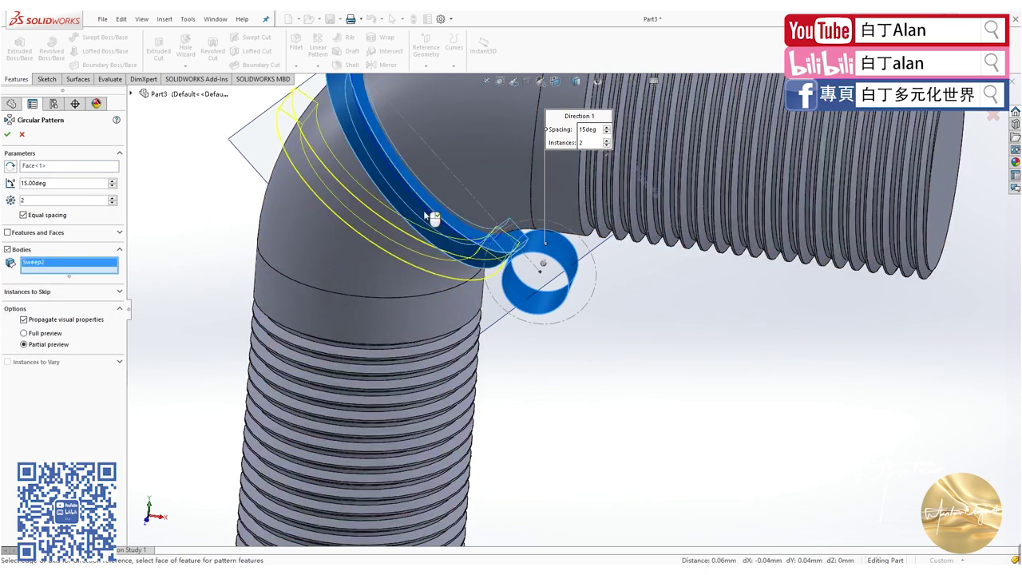
{"action": "middle_click_drag", "start_coordinate": [431, 215], "coordinate": [447, 214]}
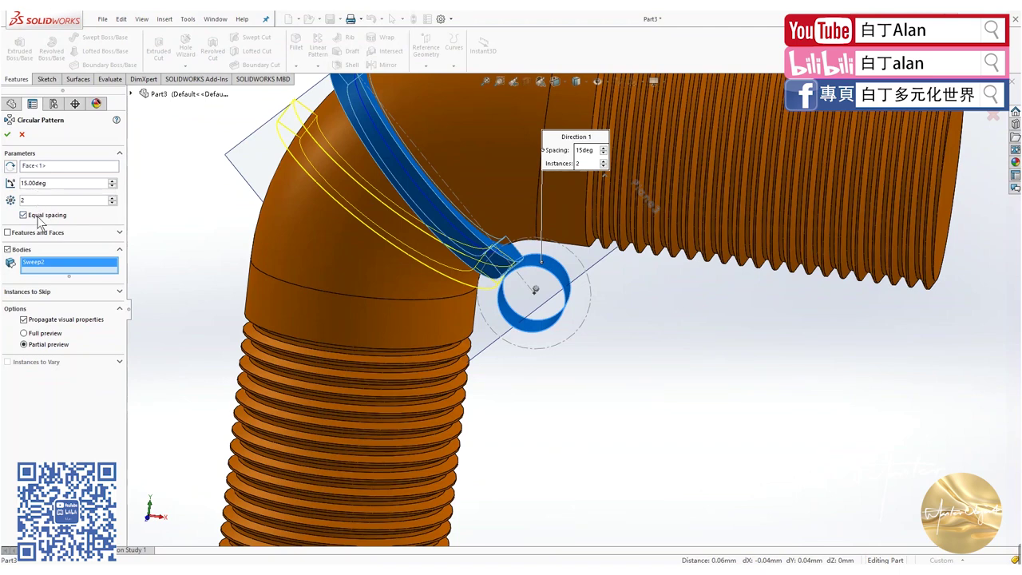
{"action": "left_click", "coordinate": [36, 216]}
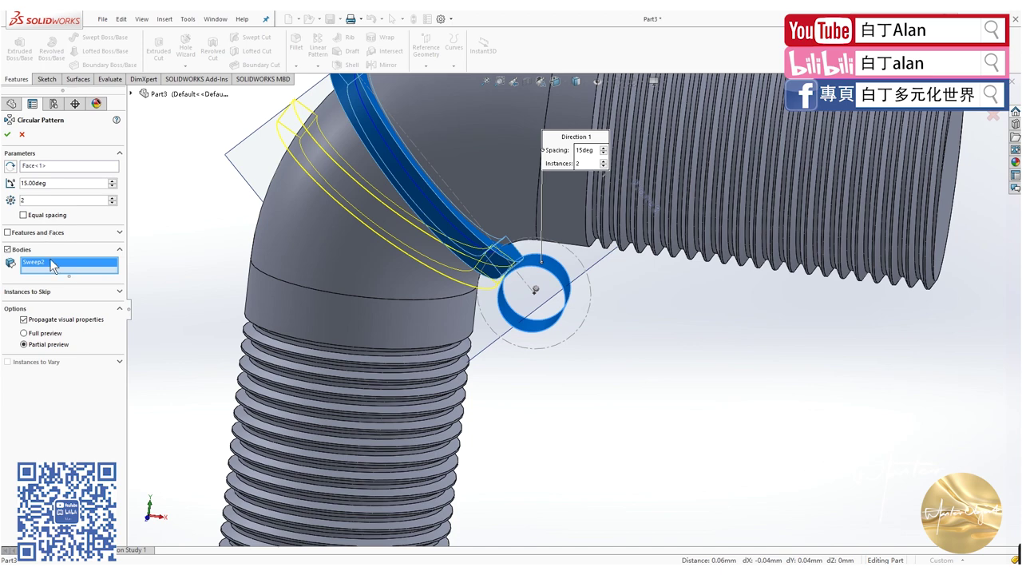
- Accept CirPattern1, then pattern the Sweep2 body in reverse about the cylinder axis at 15°
{"action": "left_click", "coordinate": [6, 137]}
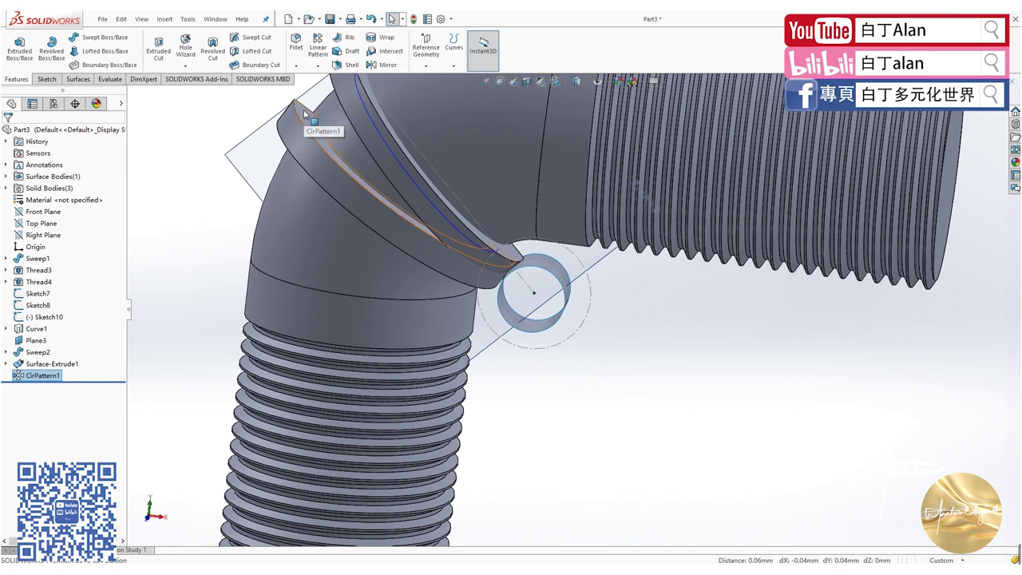
{"action": "left_click", "coordinate": [301, 66]}
{"action": "left_click", "coordinate": [317, 66]}
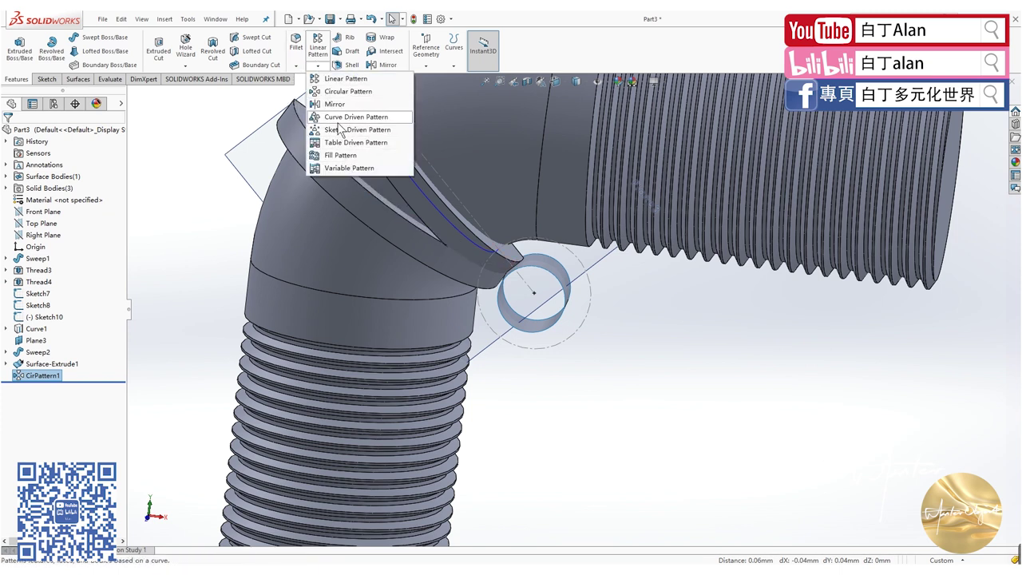
{"action": "left_click", "coordinate": [334, 78]}
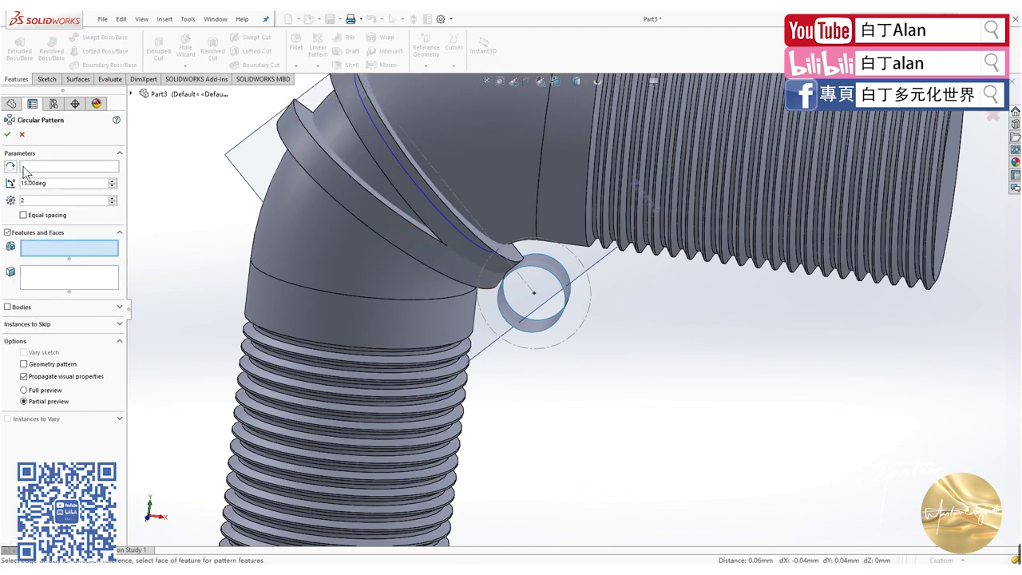
{"action": "left_click", "coordinate": [23, 168]}
{"action": "left_click", "coordinate": [537, 256]}
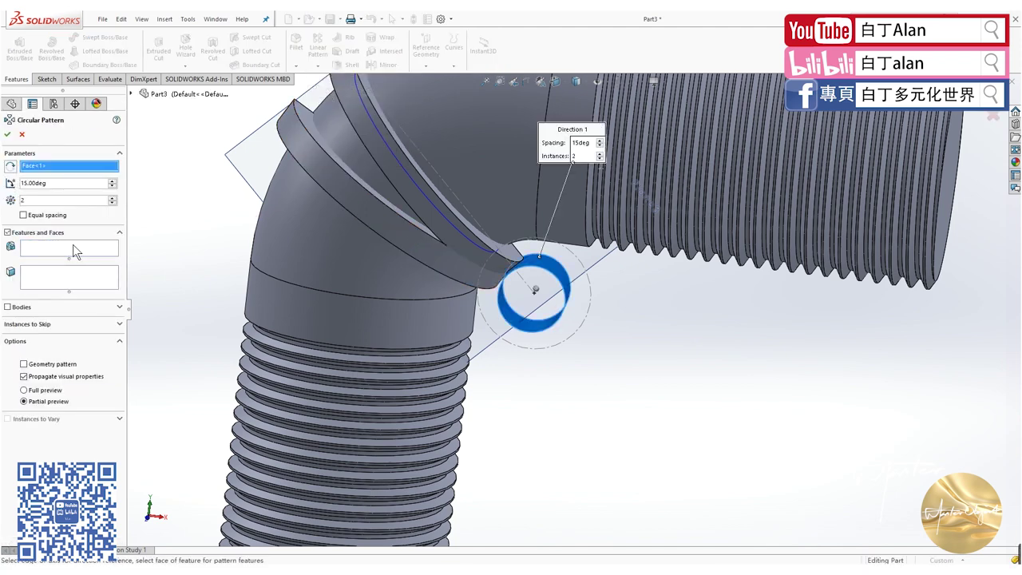
{"action": "left_click", "coordinate": [32, 308]}
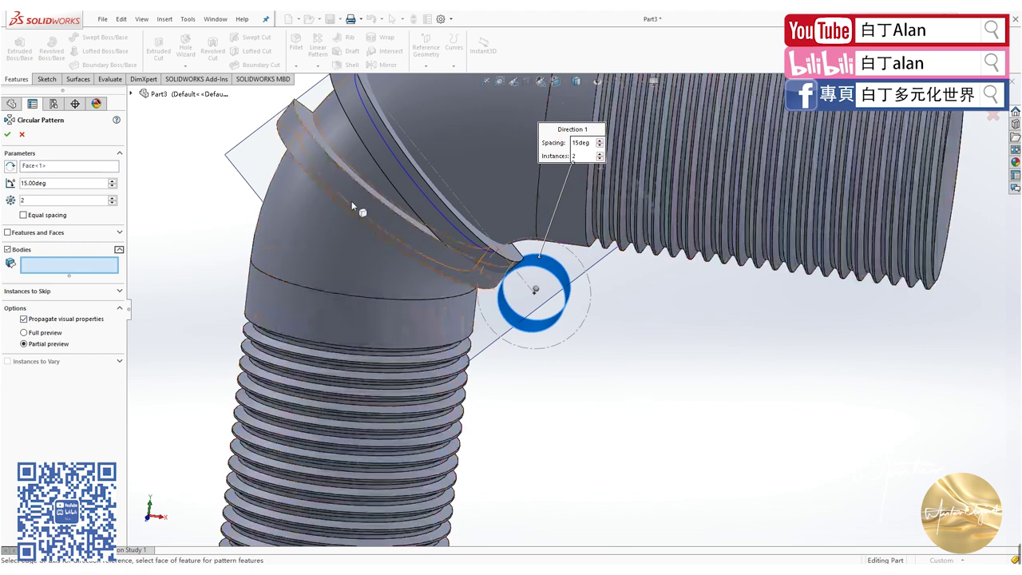
{"action": "left_click", "coordinate": [404, 179]}
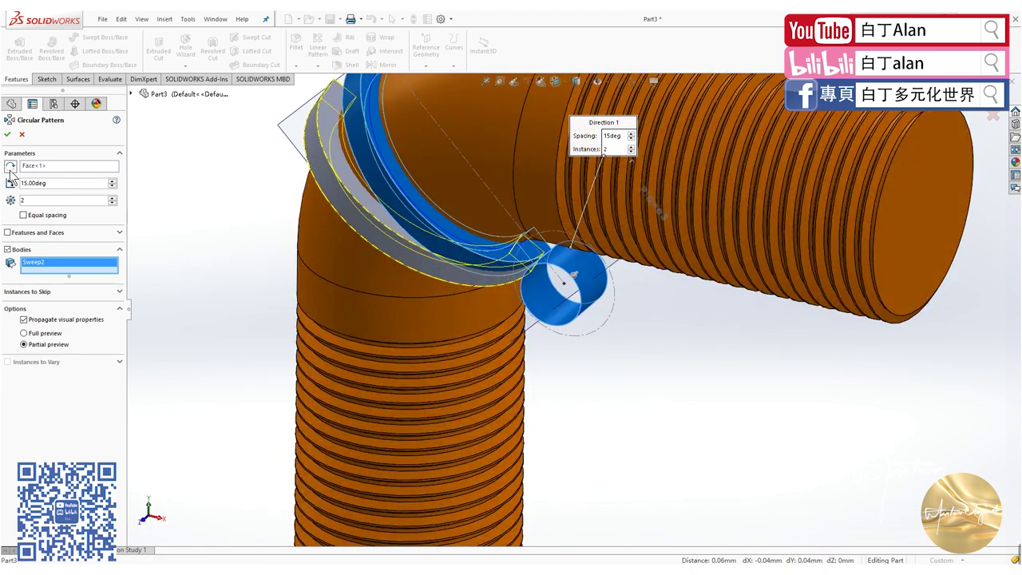
{"action": "left_click", "coordinate": [10, 167]}
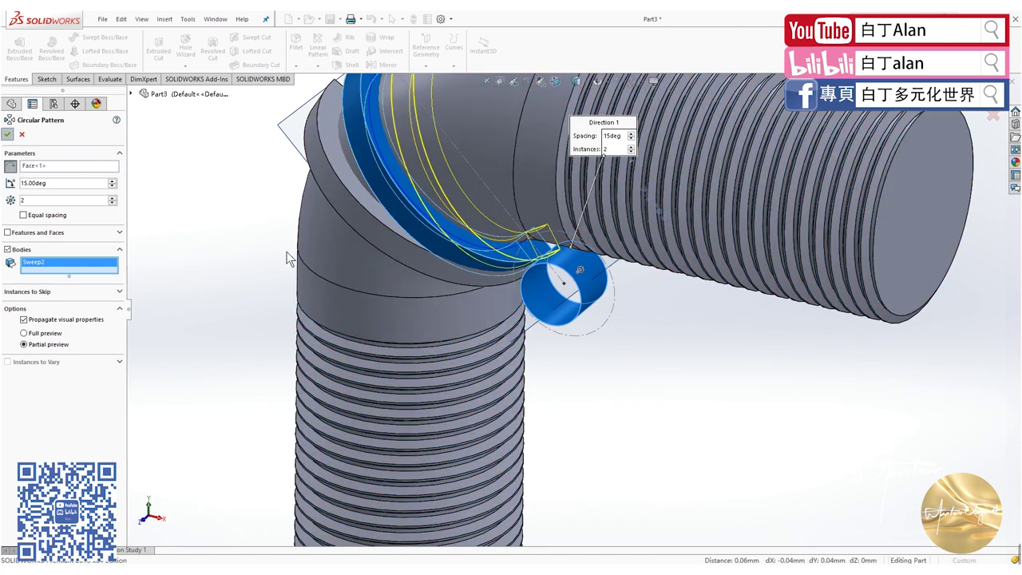
{"action": "key", "text": "Return"}
- Remove the Surface-Extrude1 cylinder body with Delete/Keep Body
{"action": "key", "text": "f"}
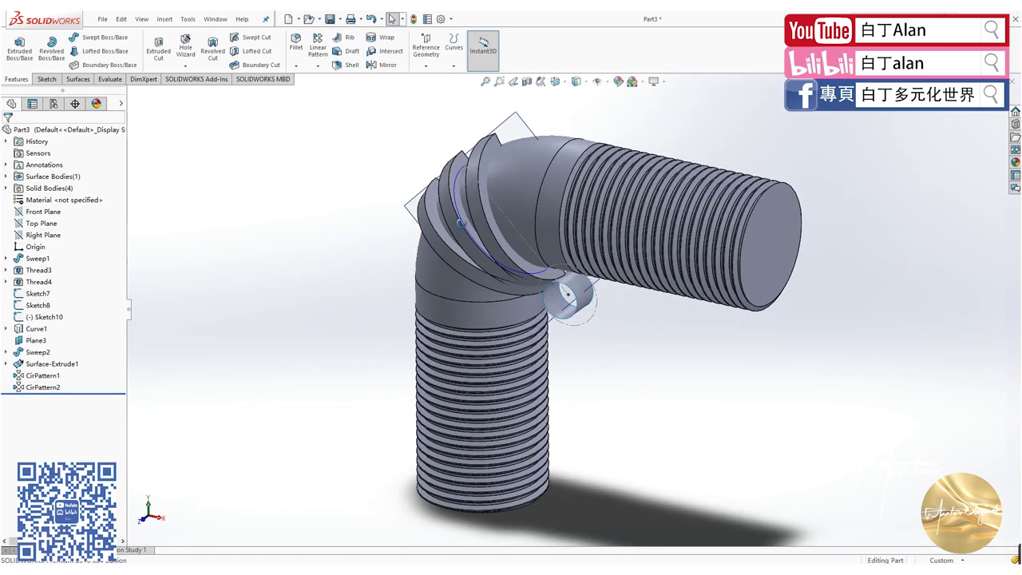
{"action": "left_click", "coordinate": [565, 295]}
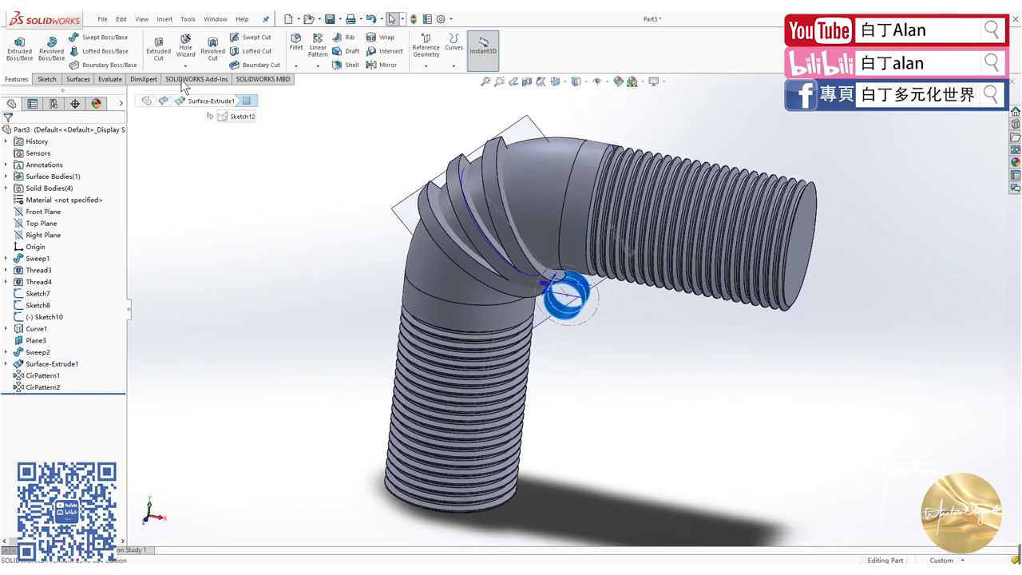
{"action": "left_click", "coordinate": [187, 19]}
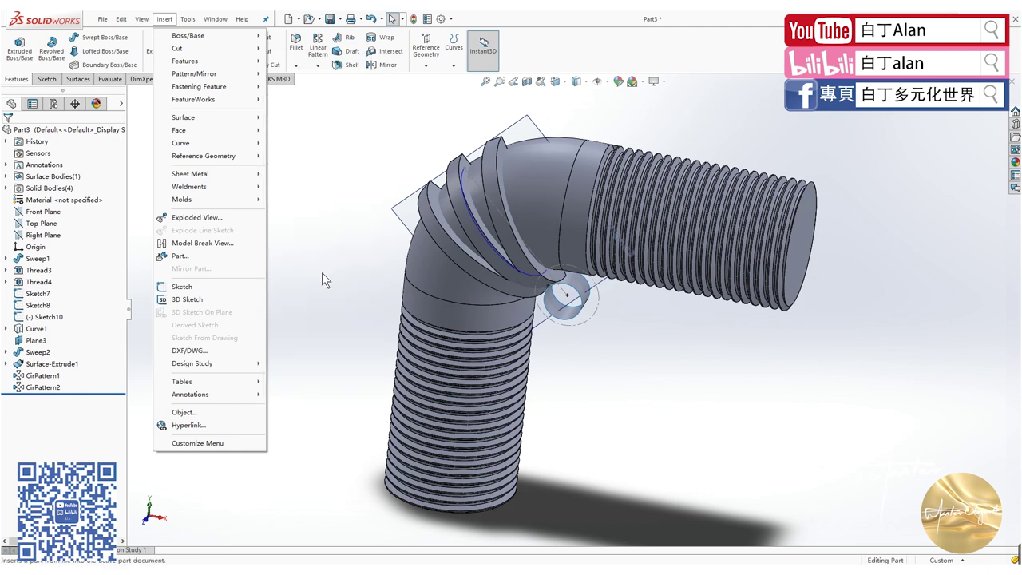
{"action": "mouse_move", "coordinate": [185, 61]}
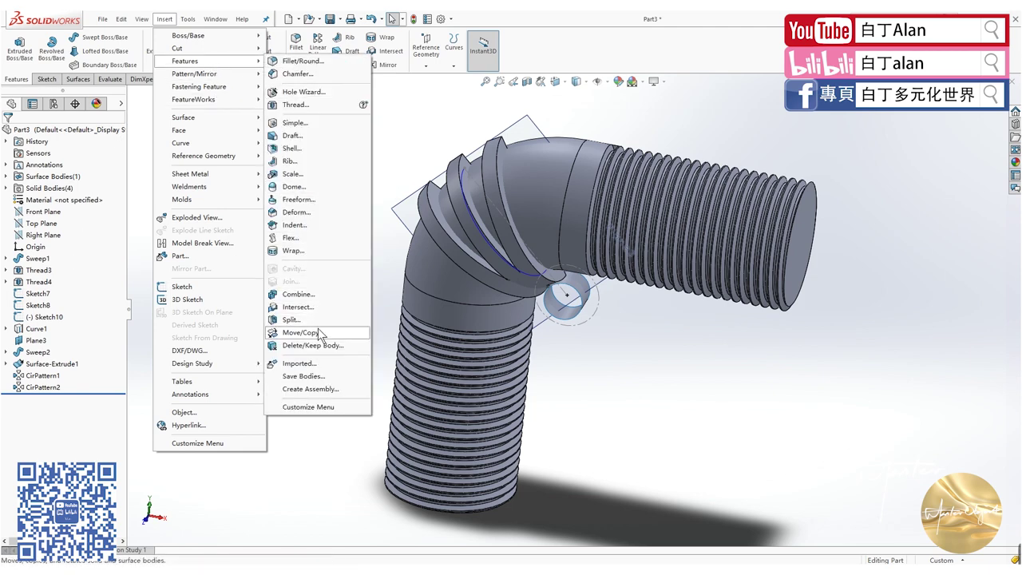
{"action": "left_click", "coordinate": [312, 344]}
{"action": "left_click", "coordinate": [582, 285]}
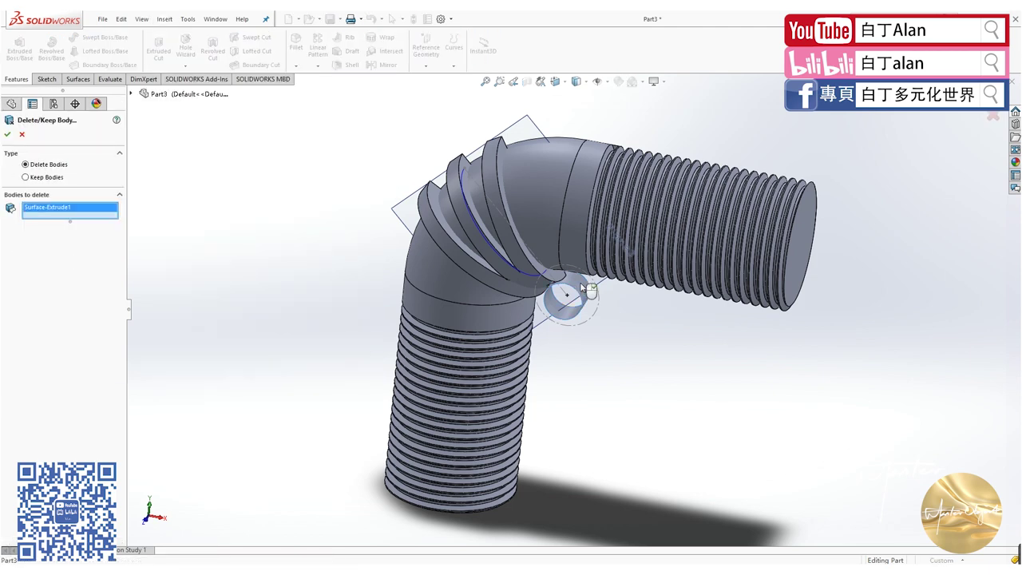
{"action": "left_click", "coordinate": [7, 134]}
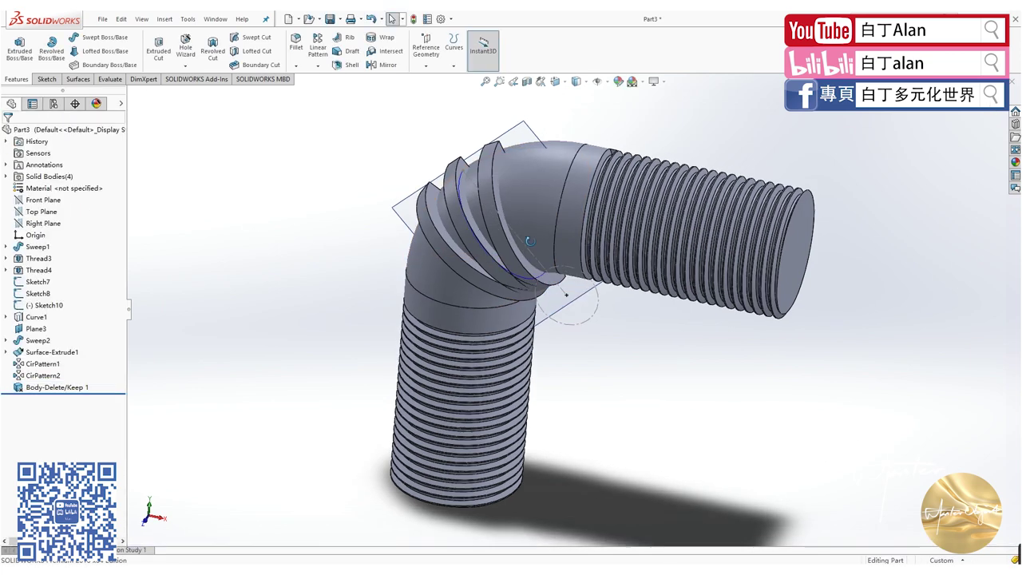
{"action": "scroll", "coordinate": [544, 196], "scroll_direction": "down", "scroll_amount": 3}
{"action": "scroll", "coordinate": [493, 189], "scroll_direction": "down", "scroll_amount": 3}
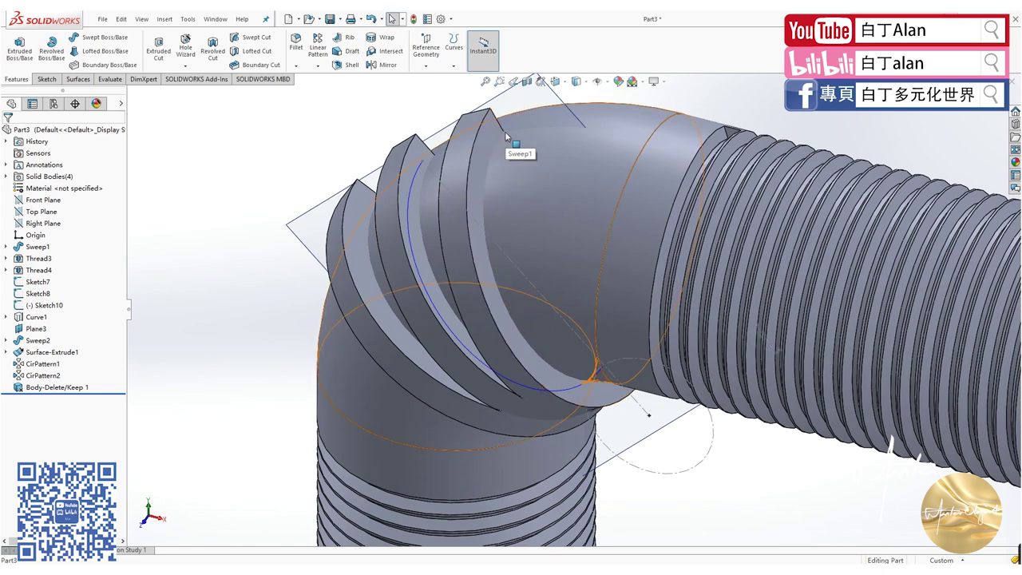
- Mirror the Sweep2, CirPattern2 and CirPattern1 bodies across Plane3
{"action": "left_click", "coordinate": [317, 67]}
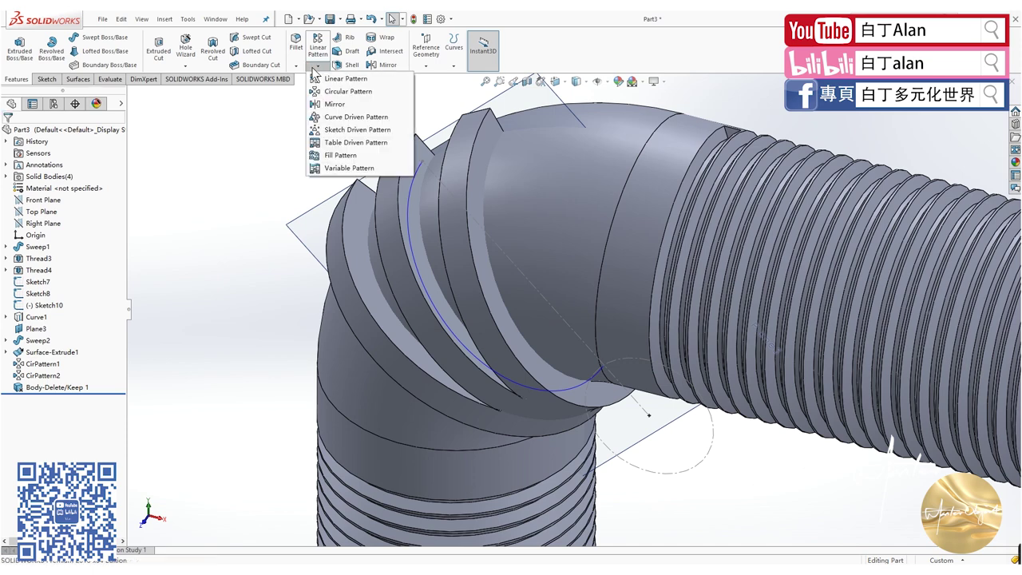
{"action": "left_click", "coordinate": [383, 65]}
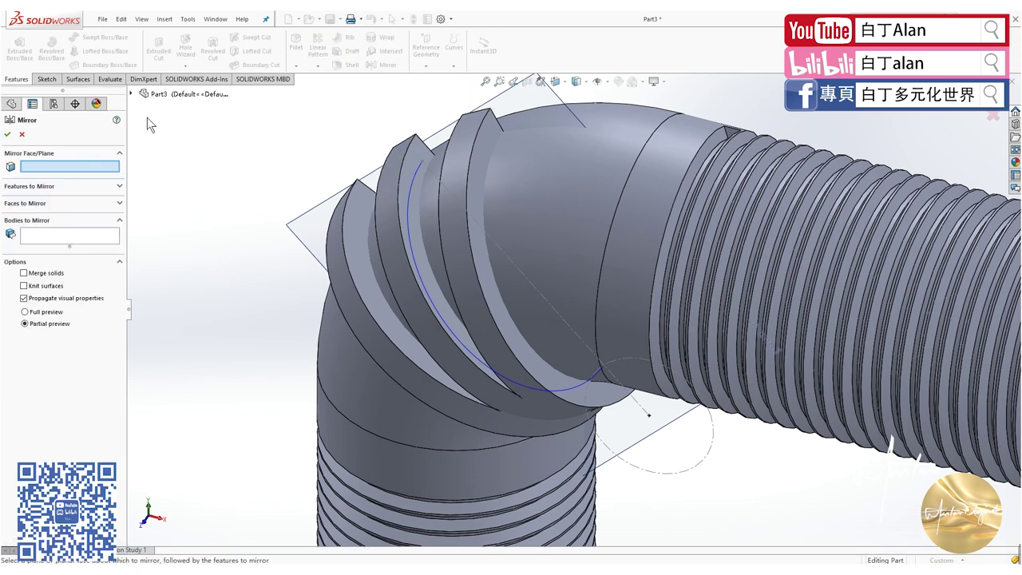
{"action": "left_click", "coordinate": [307, 215]}
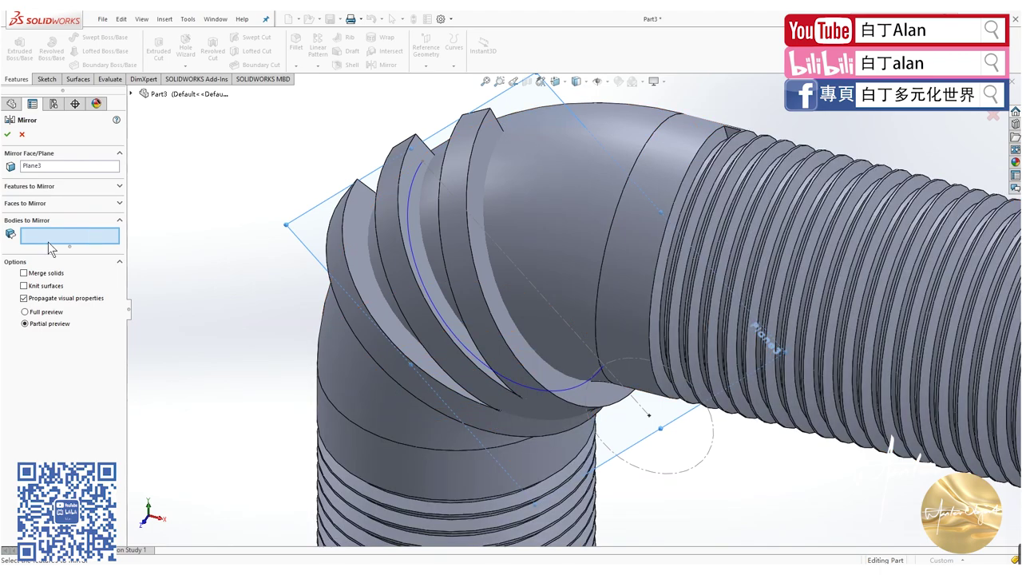
{"action": "left_click", "coordinate": [435, 222]}
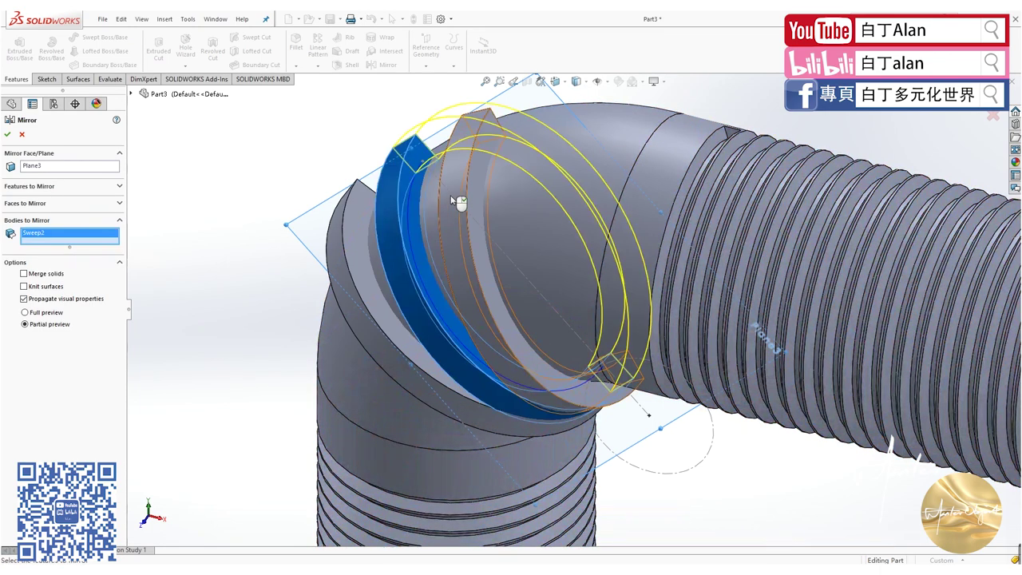
{"action": "left_click", "coordinate": [456, 201]}
{"action": "left_click", "coordinate": [352, 226]}
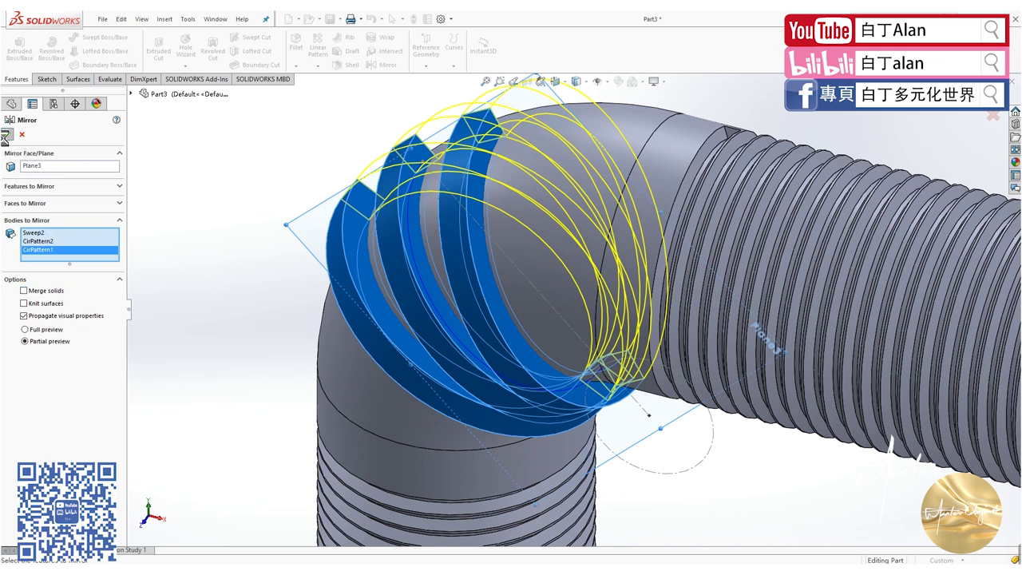
{"action": "left_click", "coordinate": [169, 19]}
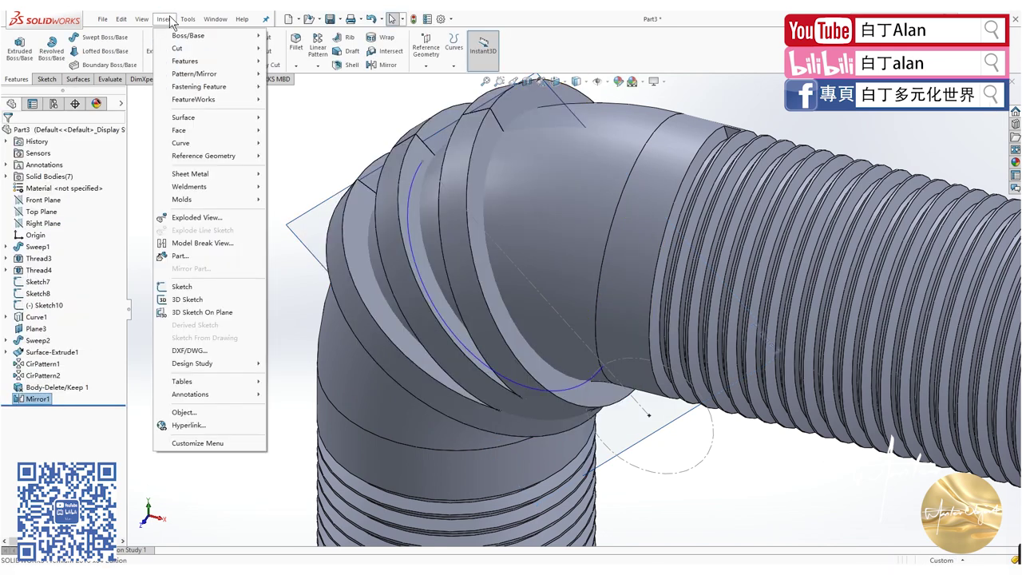
{"action": "mouse_move", "coordinate": [185, 61]}
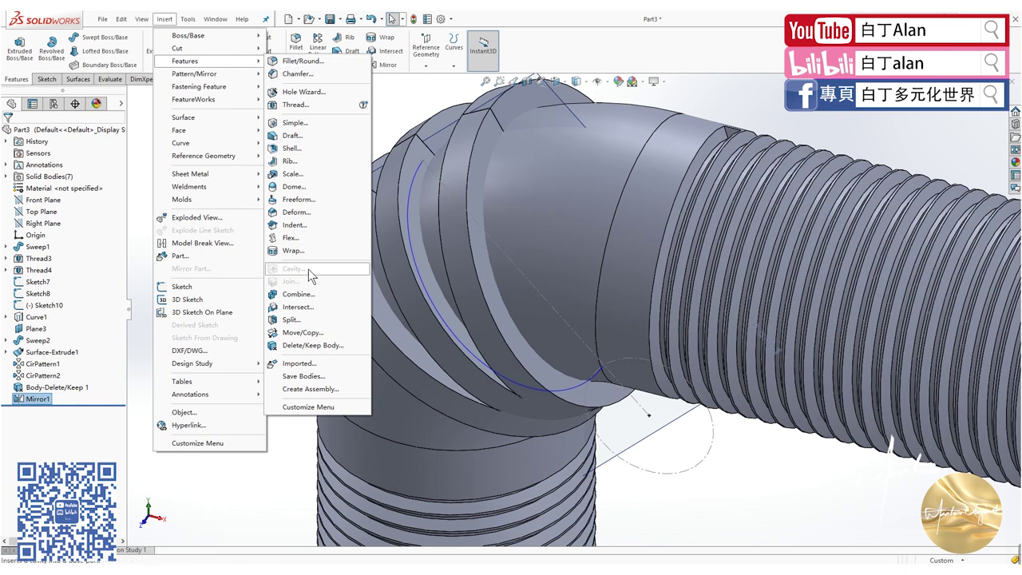
- Add CirPattern1, Sweep2, CirPattern2 and the three Mirror1 bodies together into Combine1
{"action": "left_click", "coordinate": [297, 294]}
{"action": "left_click", "coordinate": [346, 253]}
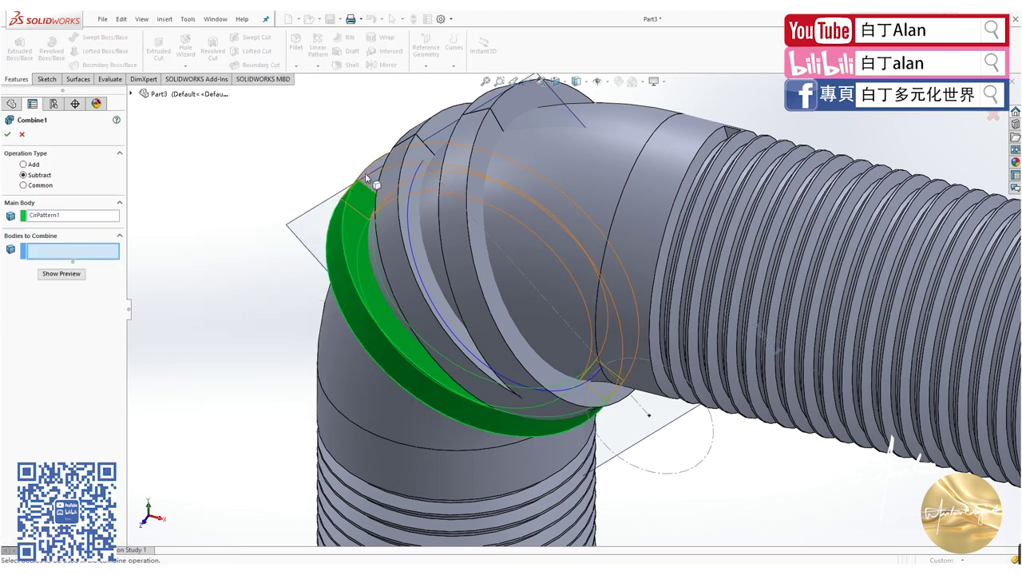
{"action": "left_click", "coordinate": [364, 173]}
{"action": "left_click", "coordinate": [397, 182]}
{"action": "left_click", "coordinate": [465, 117]}
{"action": "left_click", "coordinate": [466, 118]}
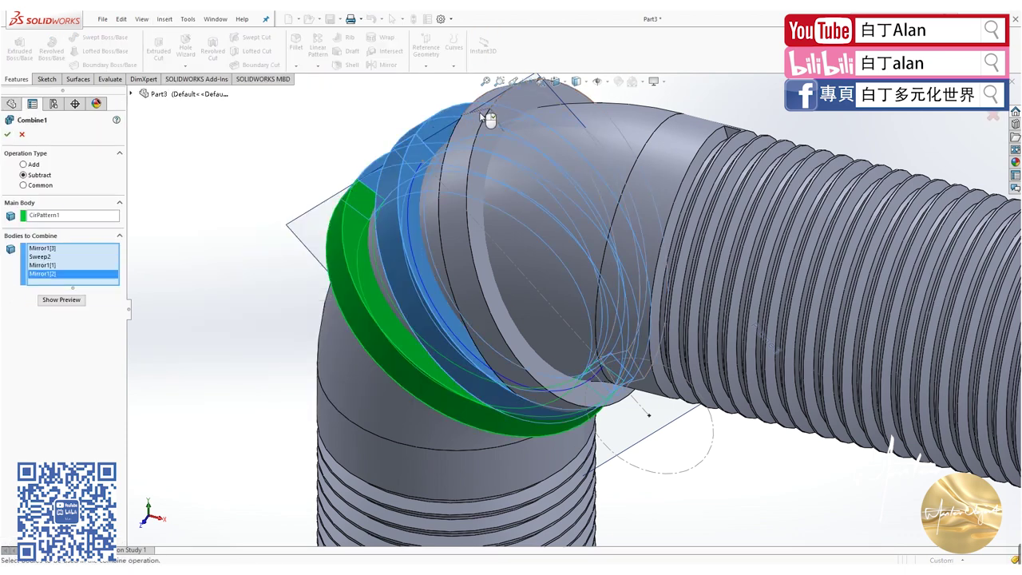
{"action": "left_click", "coordinate": [484, 134]}
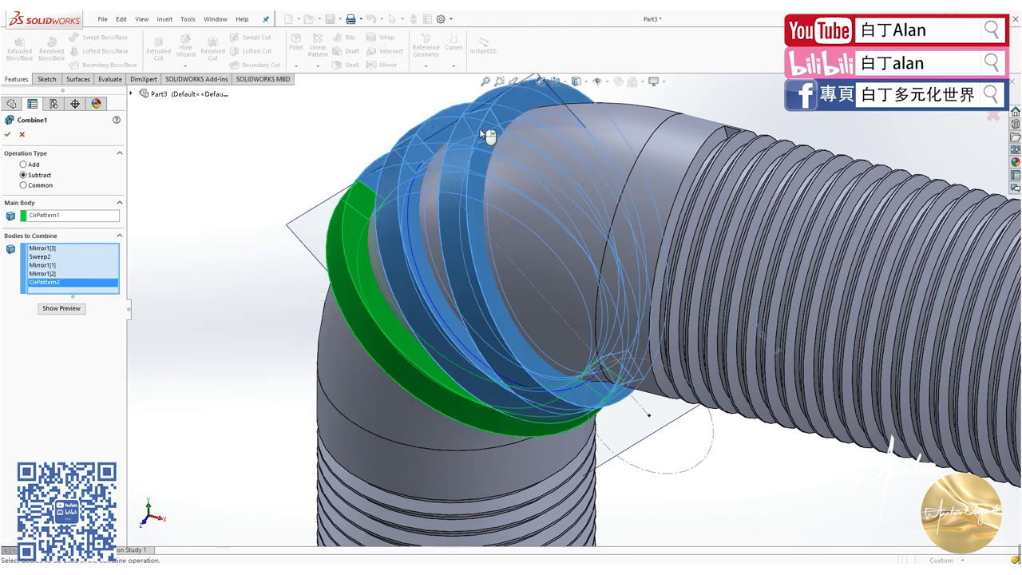
{"action": "left_click", "coordinate": [32, 165]}
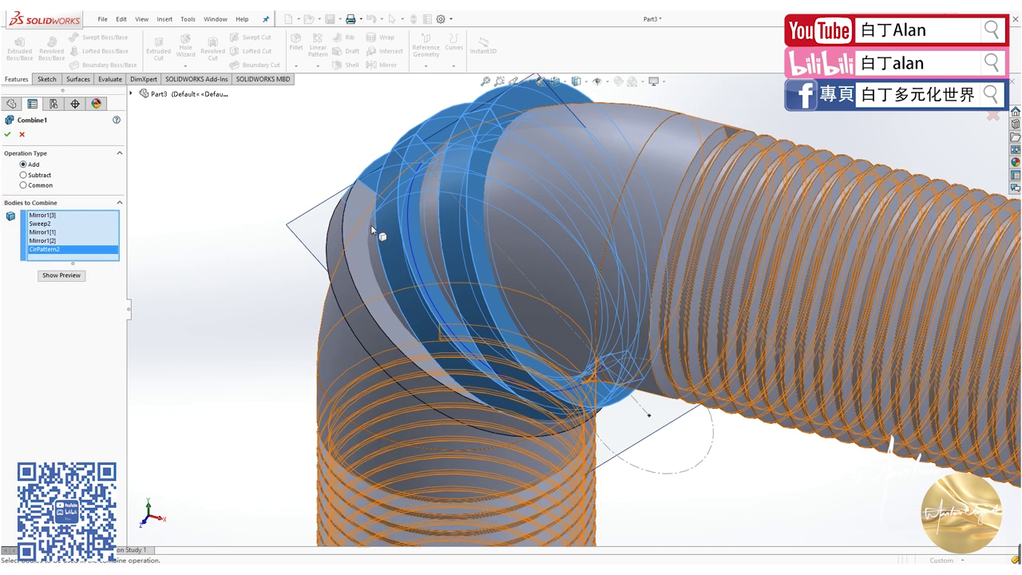
{"action": "left_click", "coordinate": [355, 232]}
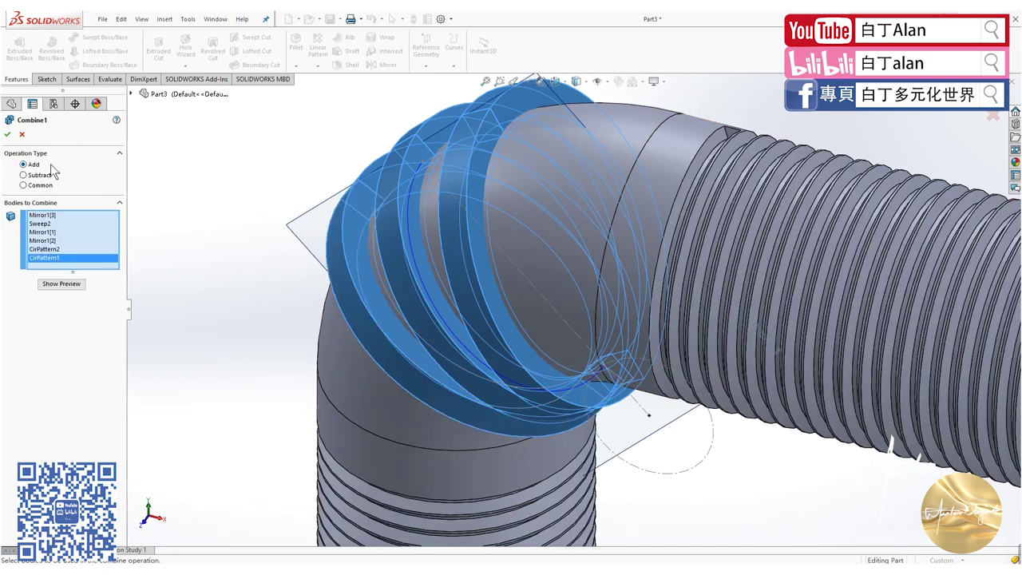
{"action": "left_click", "coordinate": [7, 134]}
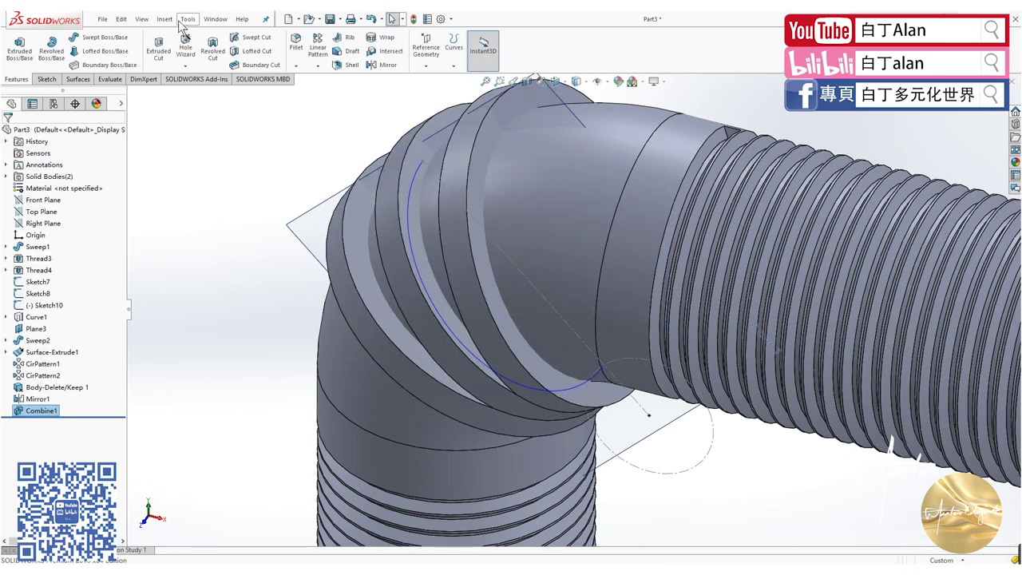
- Subtract Combine1 from the threaded elbow body Thread4
{"action": "left_click", "coordinate": [164, 19]}
{"action": "mouse_move", "coordinate": [186, 60]}
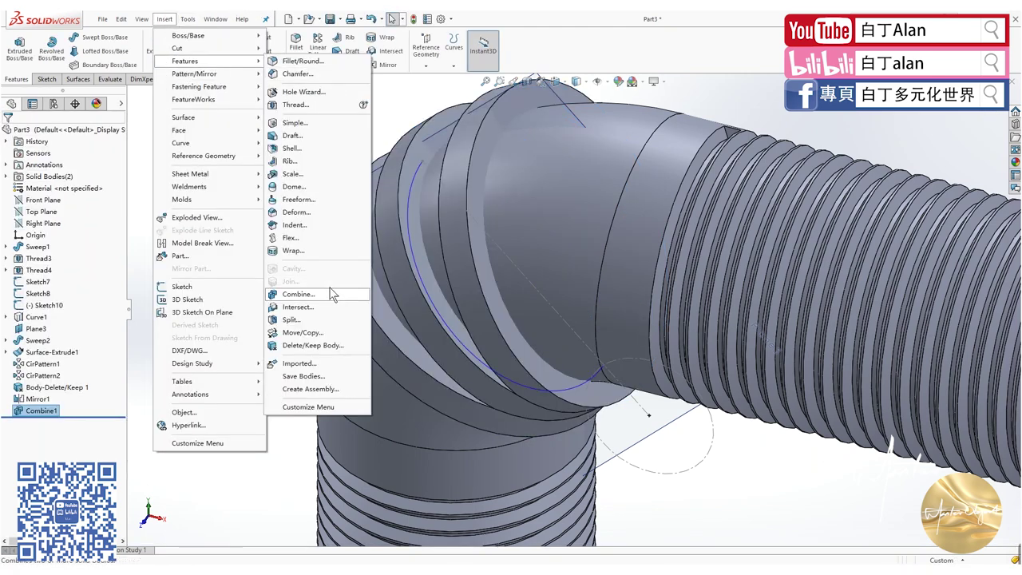
{"action": "left_click", "coordinate": [327, 294]}
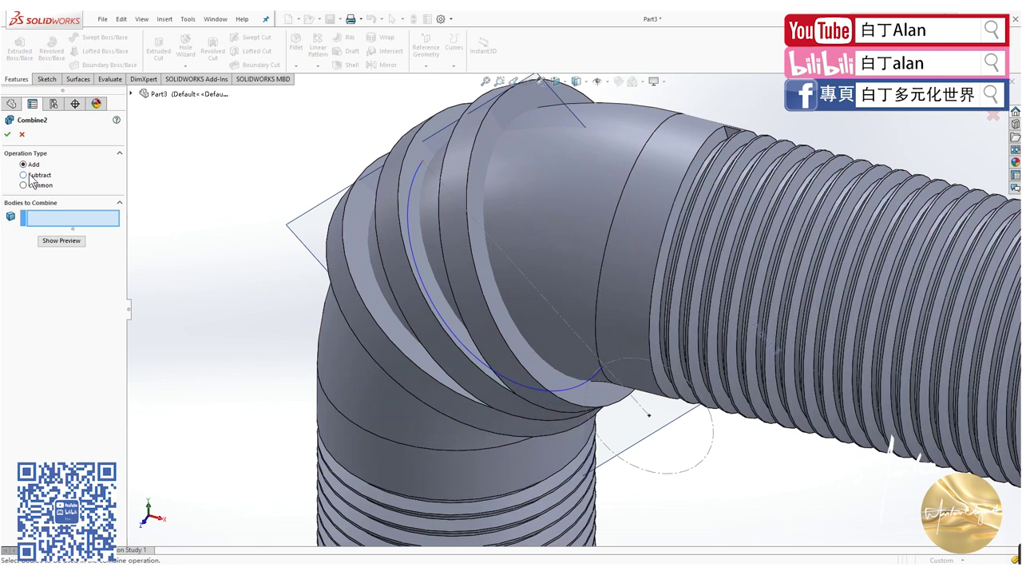
{"action": "left_click", "coordinate": [24, 174]}
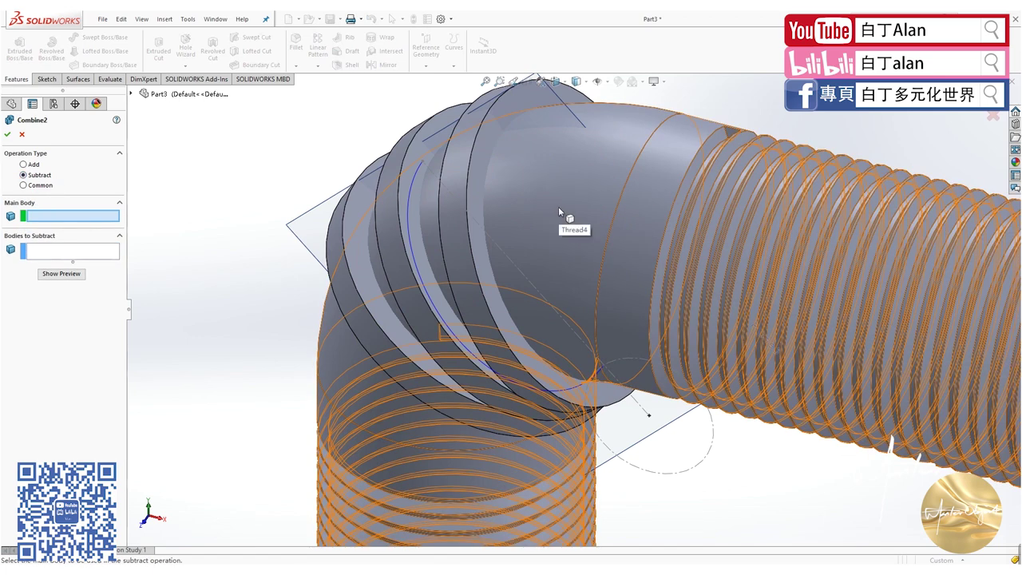
{"action": "left_click", "coordinate": [558, 206]}
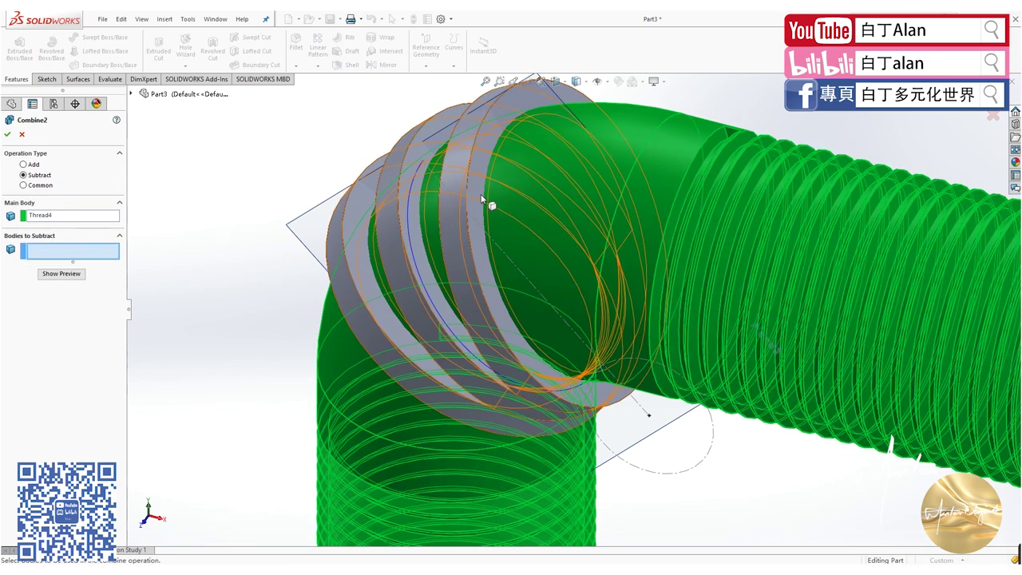
{"action": "left_click", "coordinate": [454, 200]}
{"action": "left_click", "coordinate": [7, 136]}
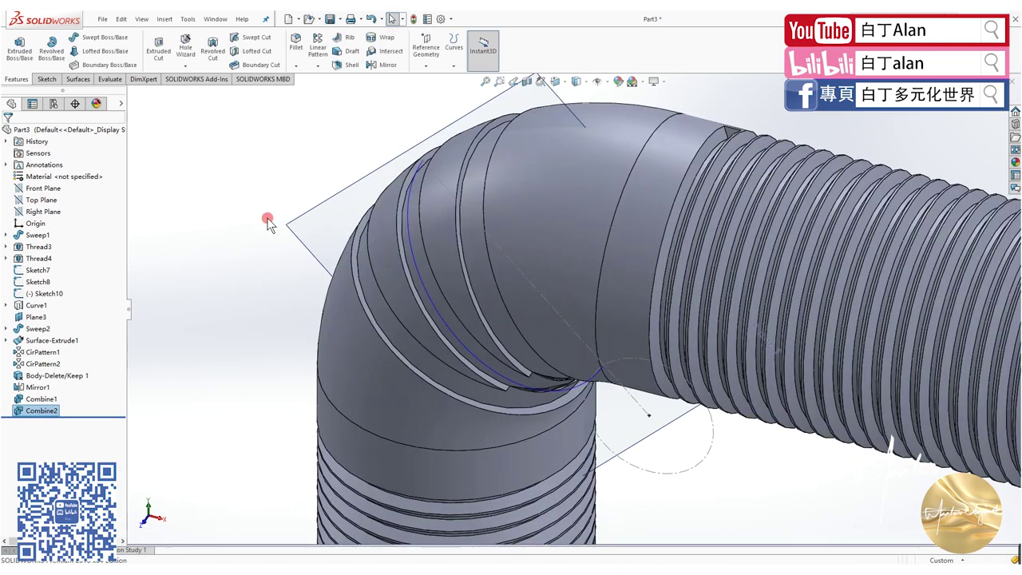
- Change CirPattern1's angle from 15° to 30°
{"action": "middle_click_drag", "start_coordinate": [535, 278], "coordinate": [576, 277]}
{"action": "scroll", "coordinate": [532, 399], "scroll_direction": "down", "scroll_amount": 3}
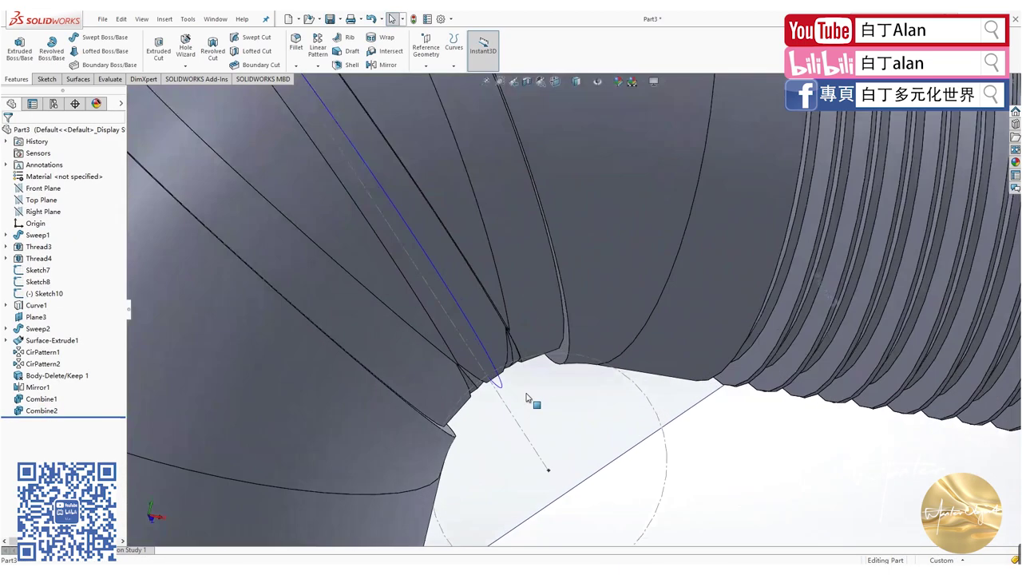
{"action": "scroll", "coordinate": [479, 353], "scroll_direction": "down", "scroll_amount": 2}
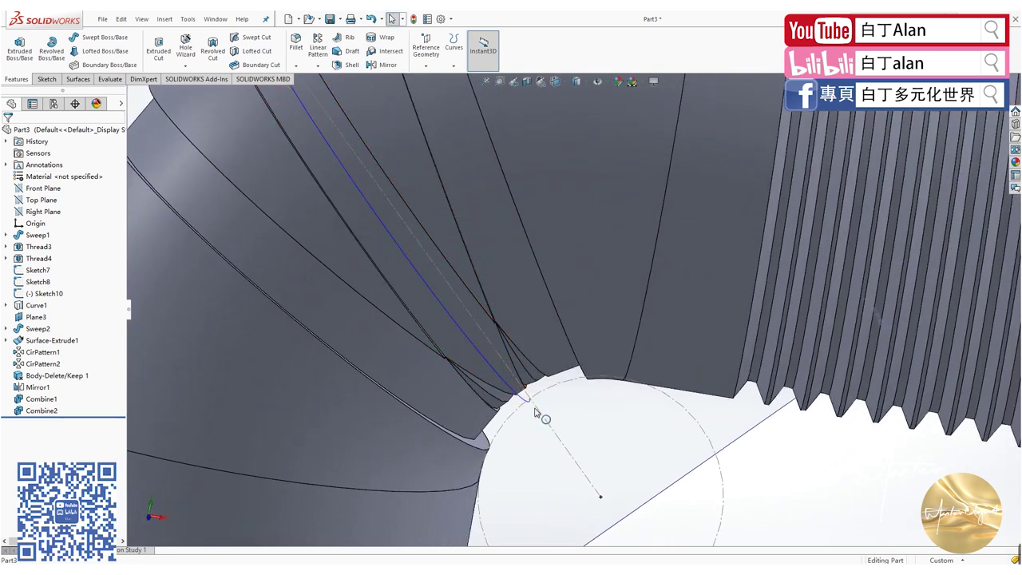
{"action": "scroll", "coordinate": [528, 407], "scroll_direction": "up", "scroll_amount": 3}
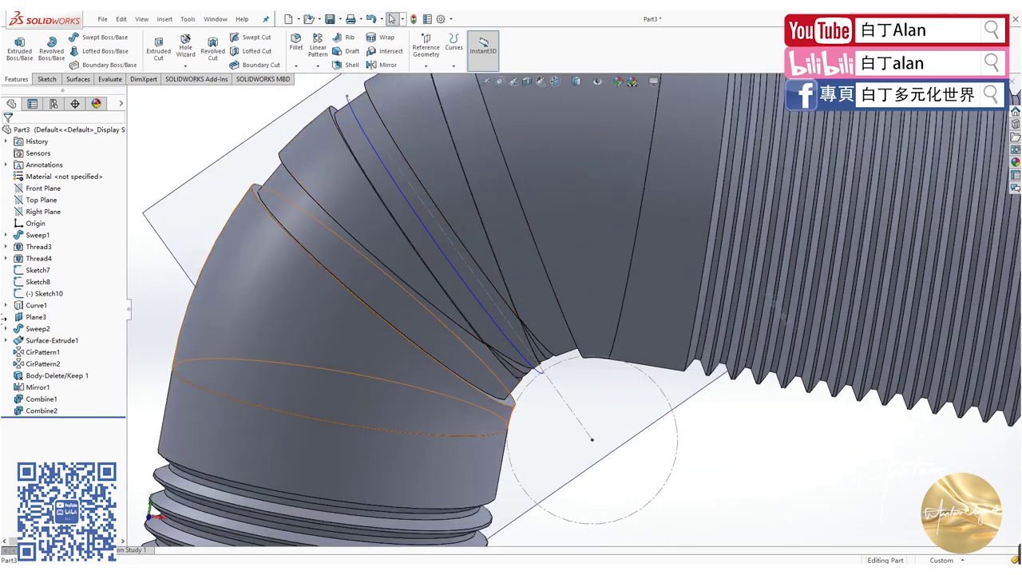
{"action": "scroll", "coordinate": [595, 440], "scroll_direction": "up", "scroll_amount": 1}
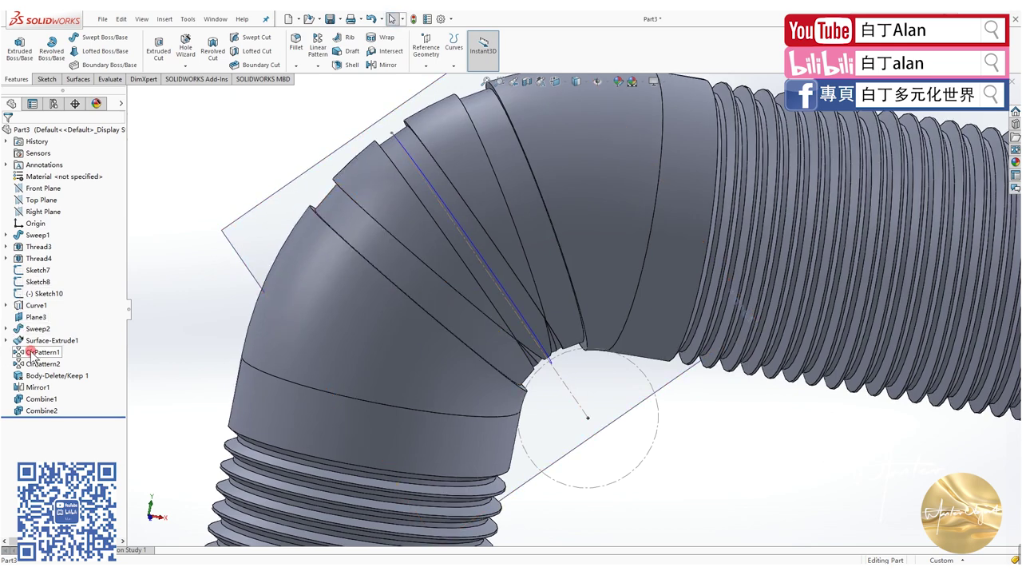
{"action": "left_click", "coordinate": [32, 352]}
{"action": "right_click", "coordinate": [32, 351]}
{"action": "left_click", "coordinate": [48, 340]}
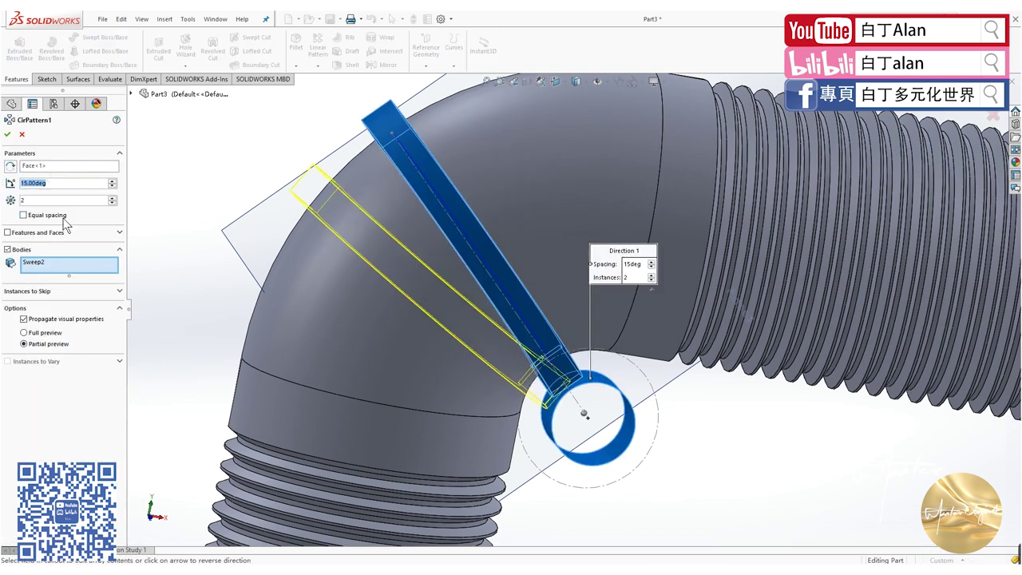
{"action": "type", "text": "30"}
{"action": "key", "text": "Return"}
{"action": "left_click", "coordinate": [7, 134]}
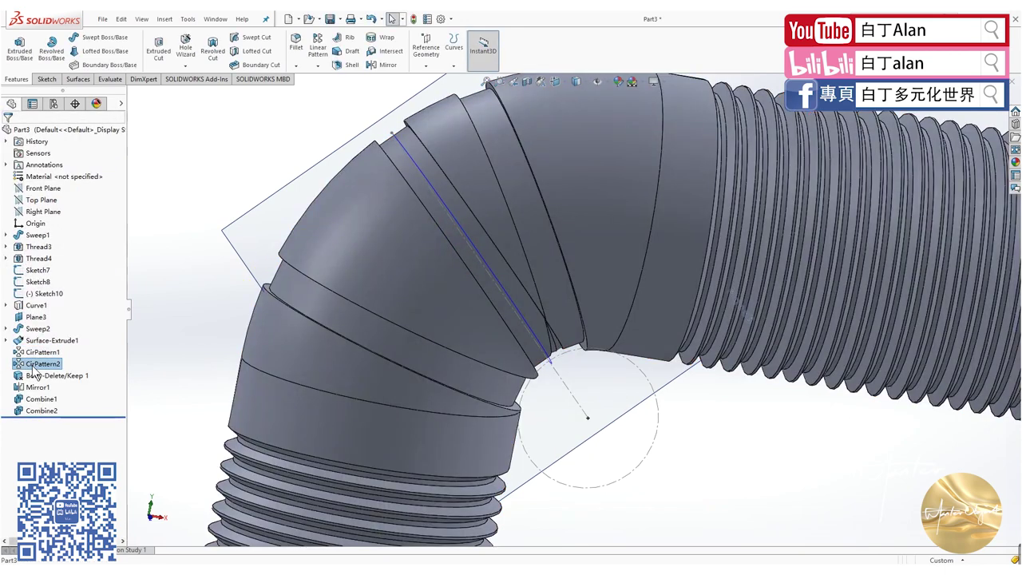
- Change CirPattern2's spacing to 30° as well and inspect the bent tube
{"action": "right_click", "coordinate": [40, 363]}
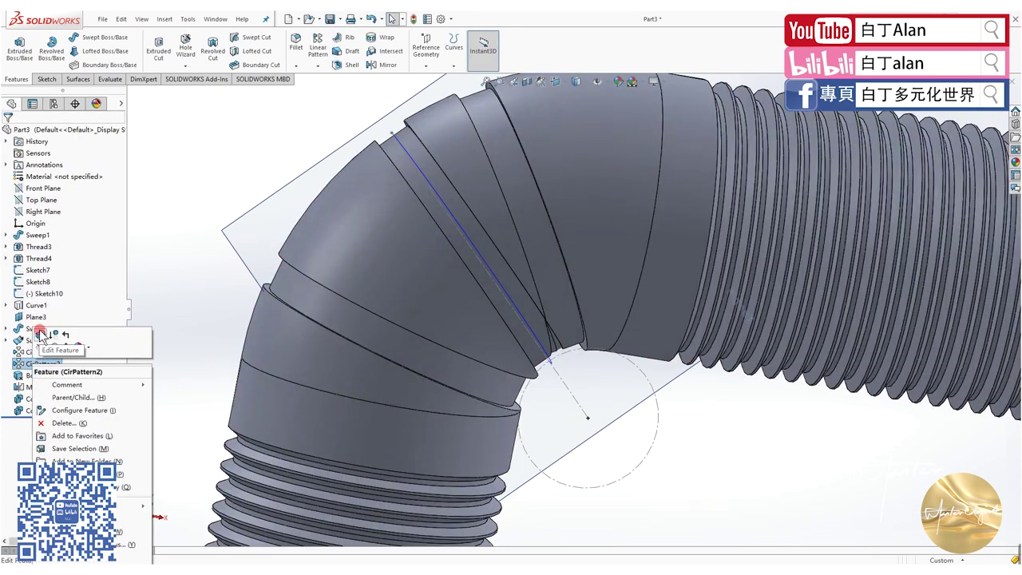
{"action": "left_click", "coordinate": [41, 339]}
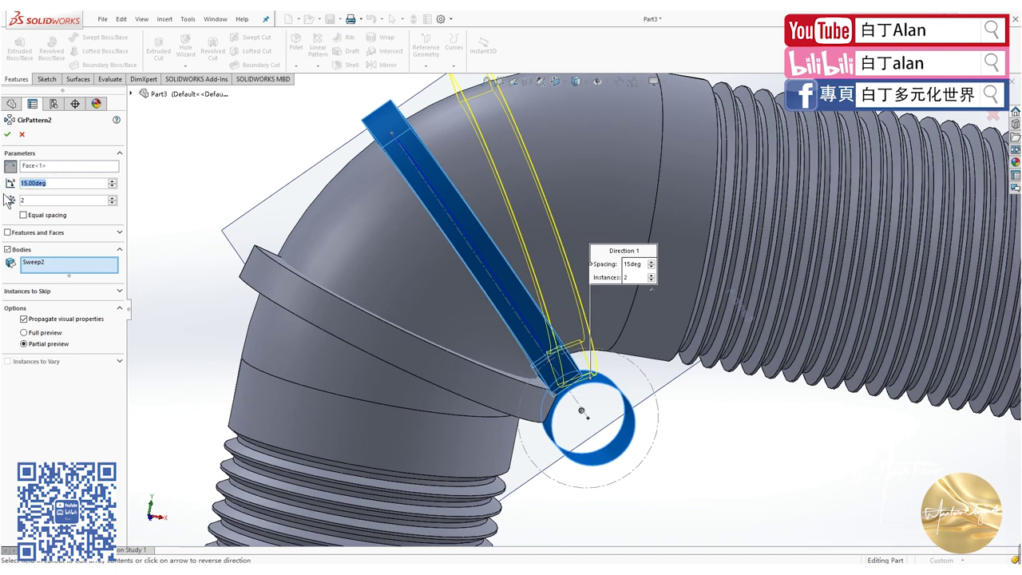
{"action": "type", "text": "30"}
{"action": "key", "text": "Return"}
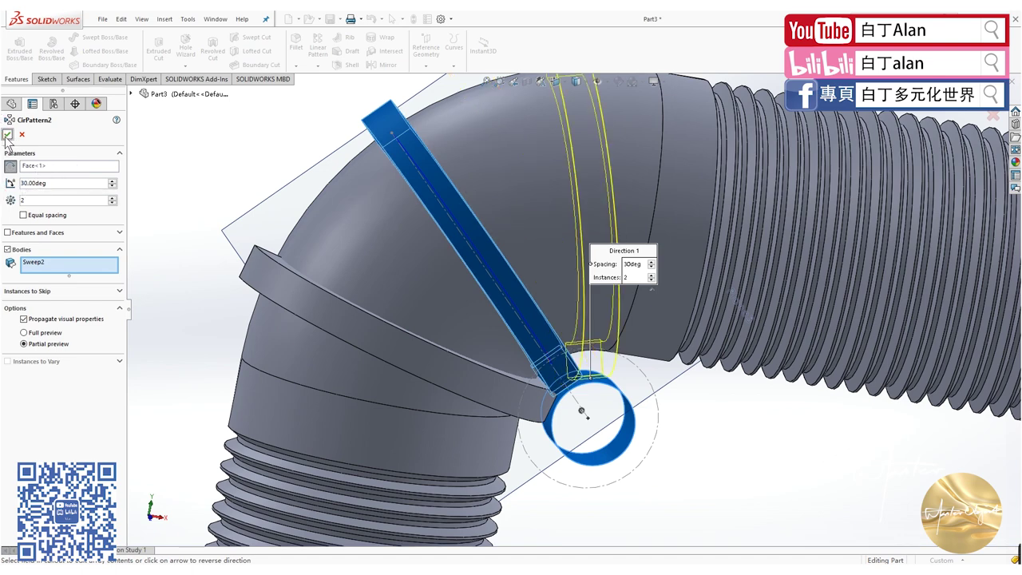
{"action": "left_click", "coordinate": [8, 136]}
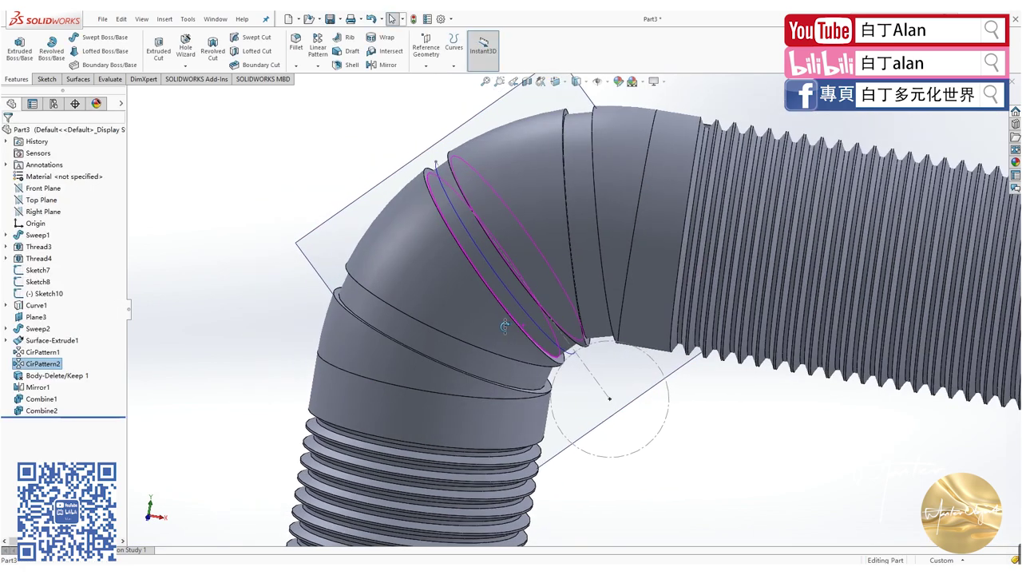
{"action": "middle_click_drag", "start_coordinate": [503, 326], "coordinate": [579, 381]}
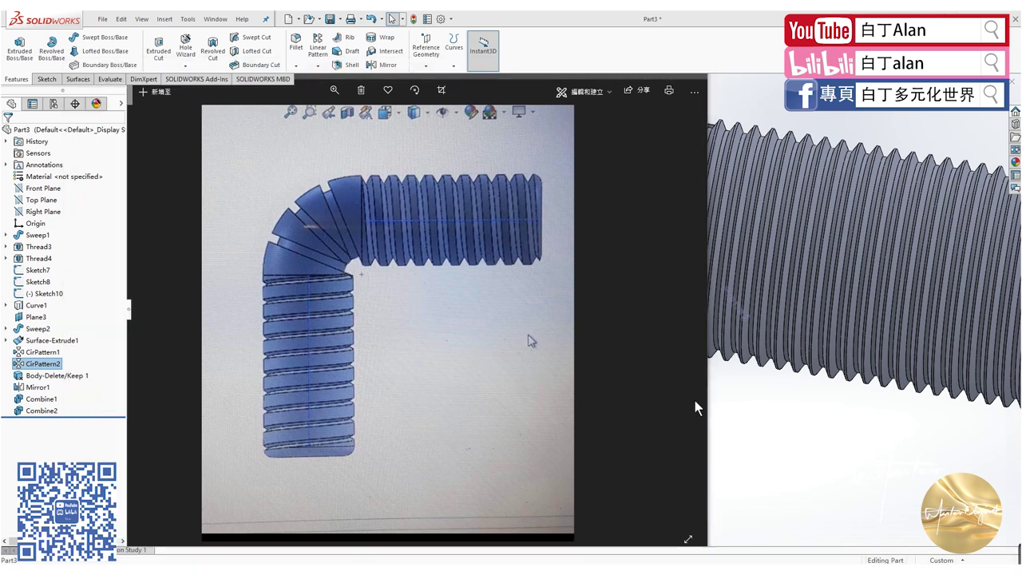
- Close the reference photo and orbit the elbow to compare it
{"action": "left_click", "coordinate": [710, 403]}
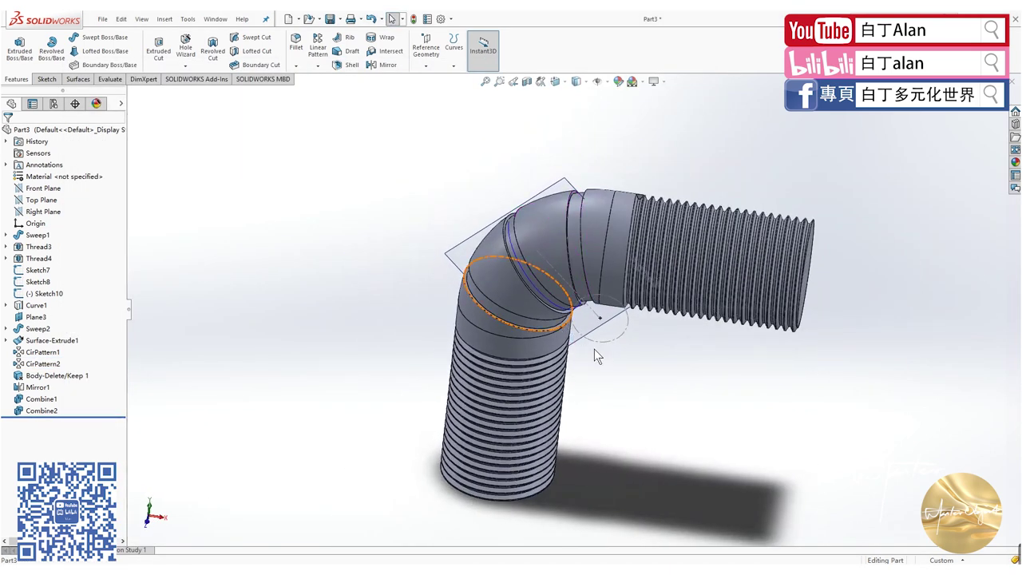
{"action": "mouse_move", "coordinate": [594, 349]}
{"action": "middle_mouse_down"}
{"action": "mouse_move", "coordinate": [601, 359]}
{"action": "mouse_move", "coordinate": [609, 345]}
{"action": "middle_mouse_up"}
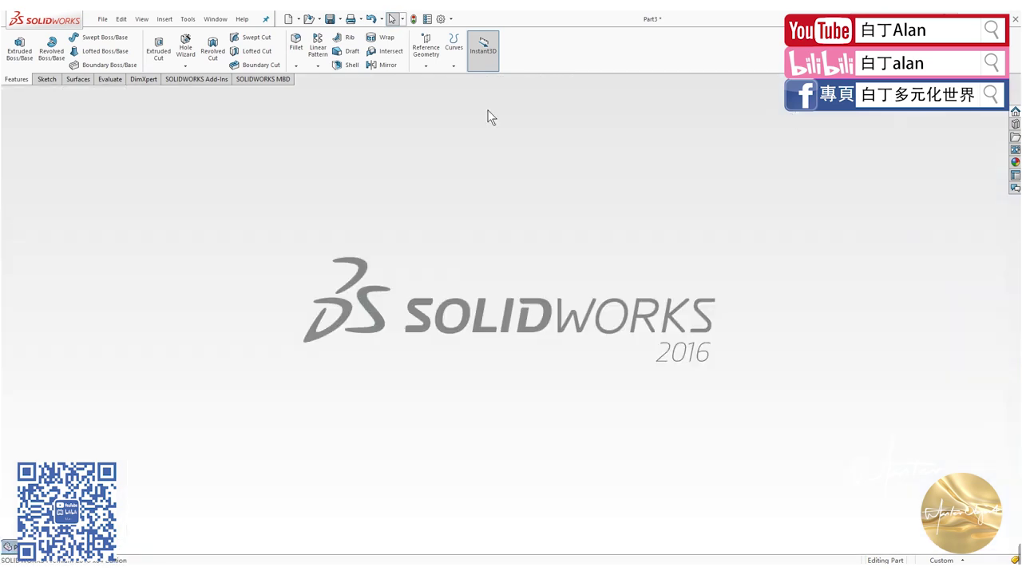
- Create a new Part document, Part4, and select its Right Plane
{"action": "left_click", "coordinate": [101, 19]}
{"action": "left_click", "coordinate": [112, 35]}
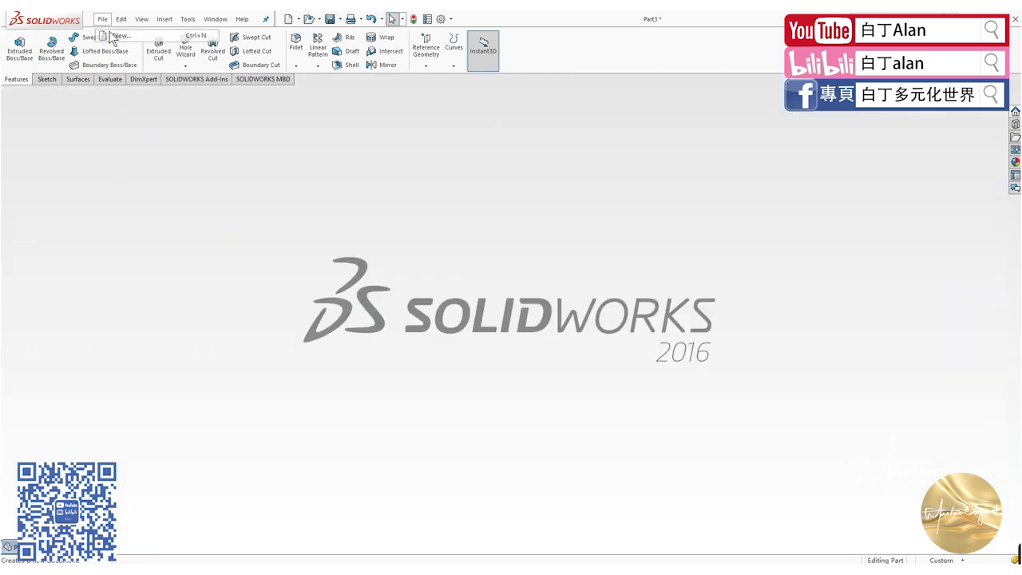
{"action": "left_click", "coordinate": [416, 428]}
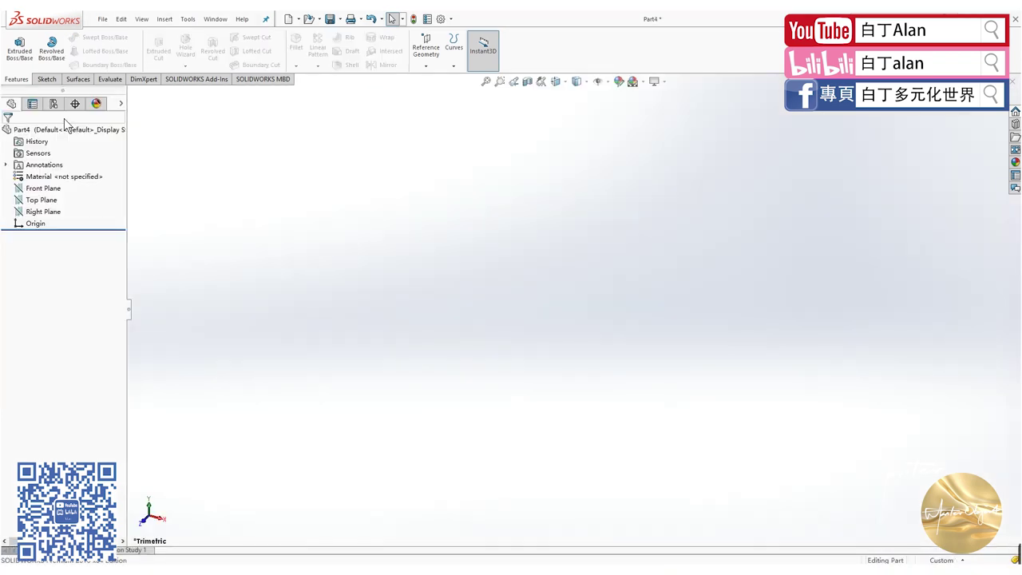
{"action": "left_click", "coordinate": [38, 212]}
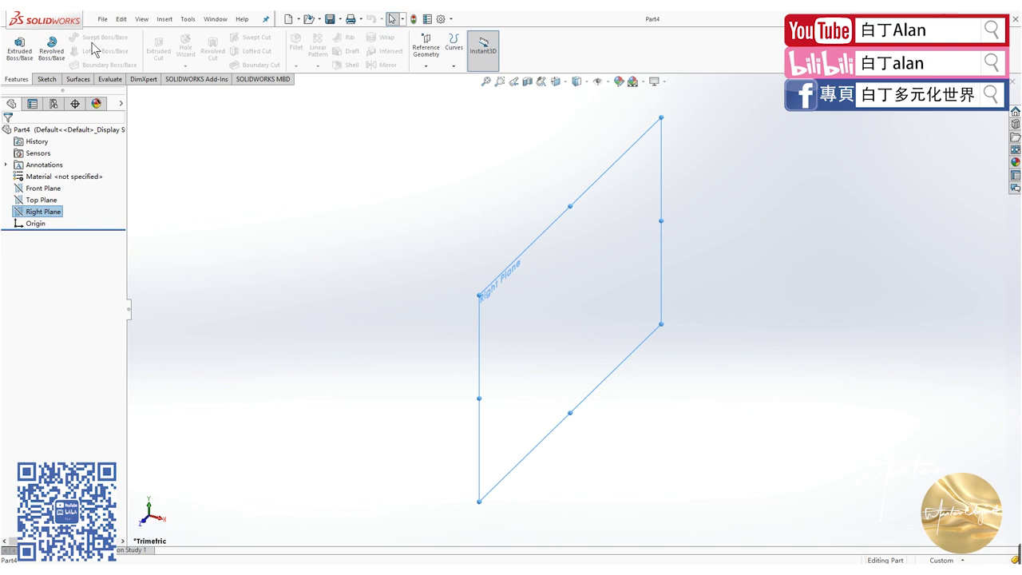
- Sketch an origin-centred circle on the Right Plane as Sketch1
{"action": "left_click", "coordinate": [48, 79]}
{"action": "left_click", "coordinate": [16, 46]}
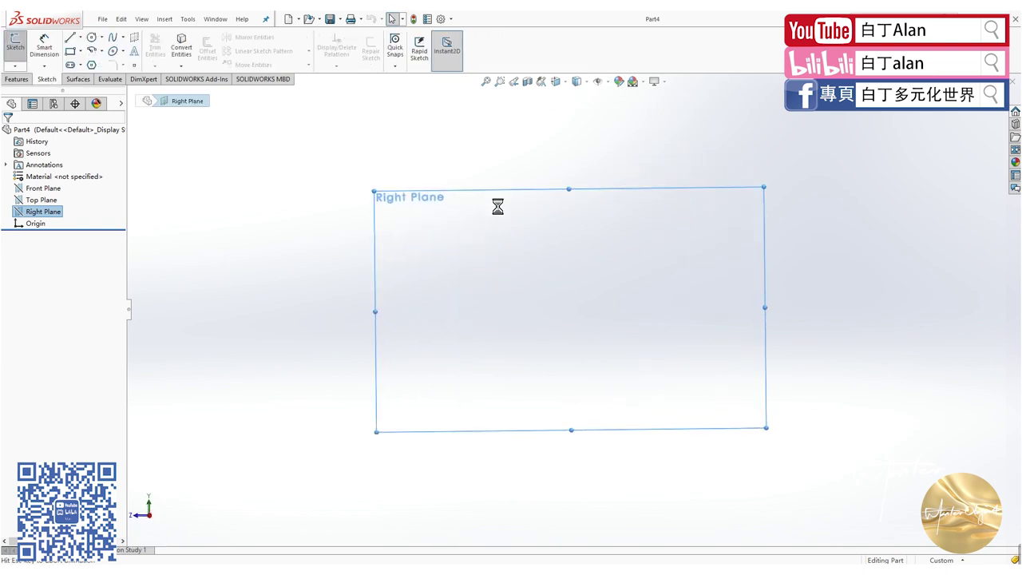
{"action": "left_click", "coordinate": [93, 38]}
{"action": "left_click", "coordinate": [573, 309]}
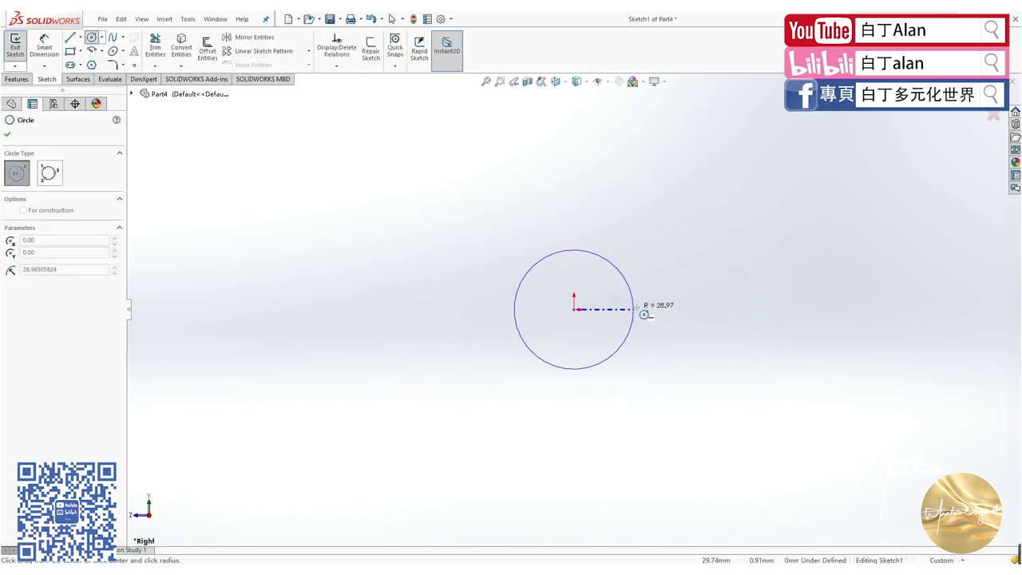
{"action": "left_click", "coordinate": [636, 309]}
{"action": "key", "text": "Escape"}
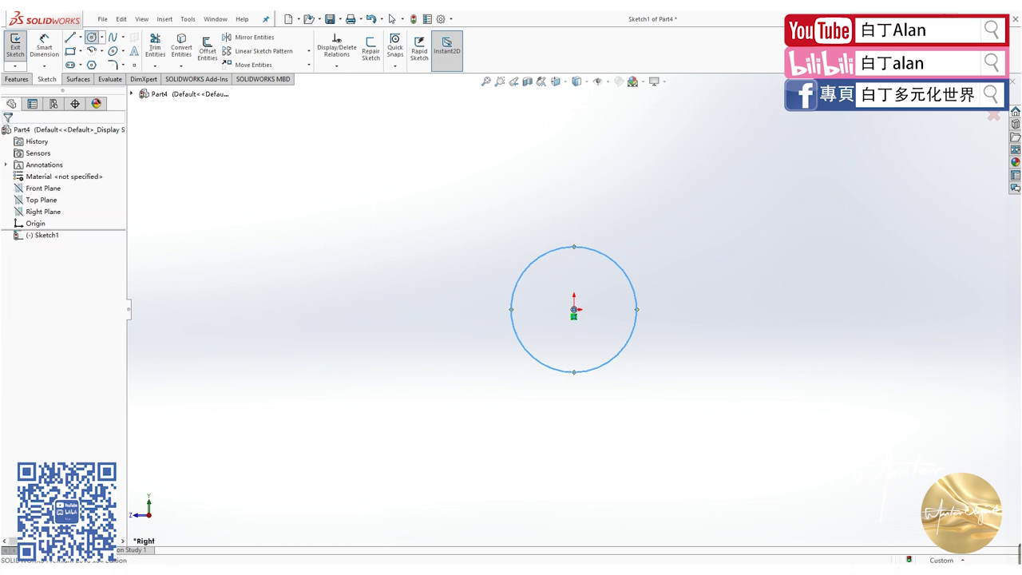
{"action": "left_click", "coordinate": [974, 114]}
{"action": "middle_click_drag", "start_coordinate": [394, 270], "coordinate": [421, 281]}
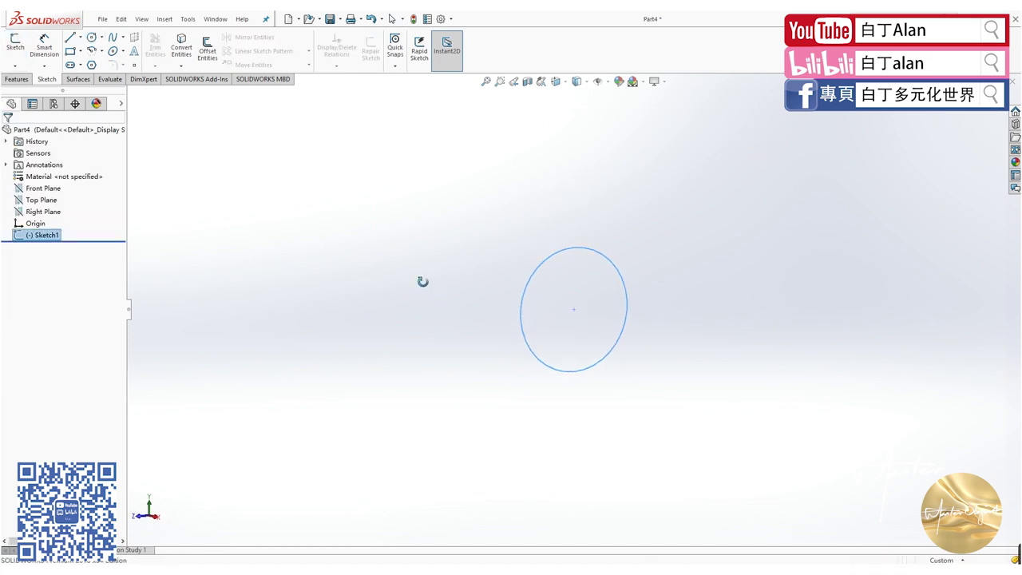
{"action": "left_click", "coordinate": [42, 189]}
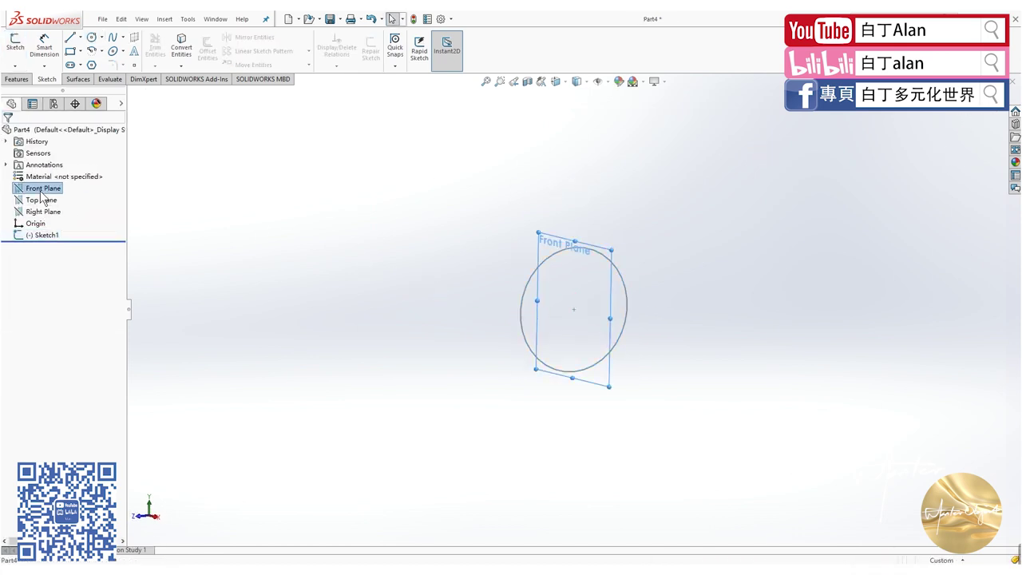
{"action": "key", "text": "ctrl+8"}
- Draw an L-shaped path on Front Plane: a line left from the origin, then down
{"action": "left_click", "coordinate": [70, 37]}
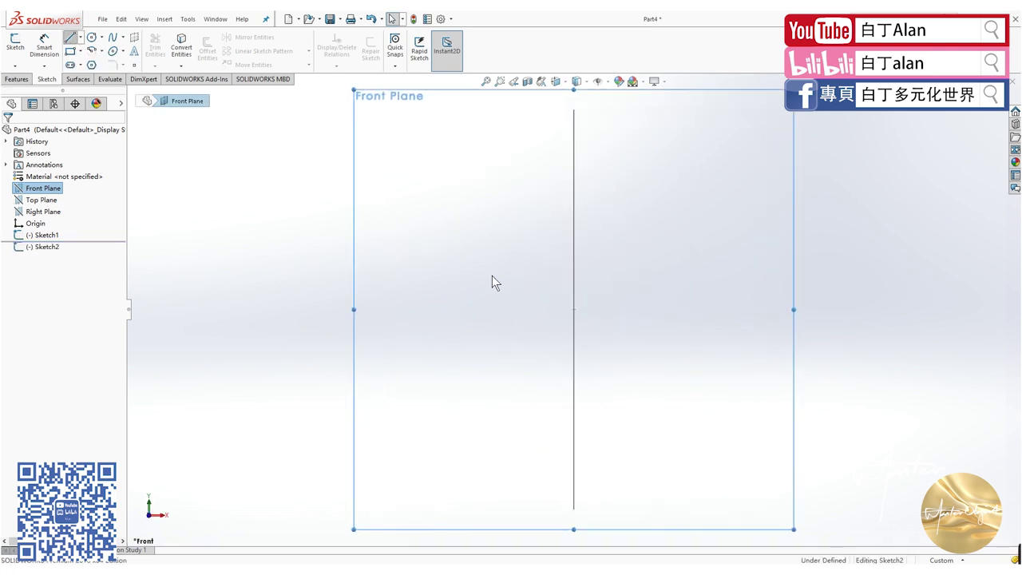
{"action": "left_click", "coordinate": [574, 309]}
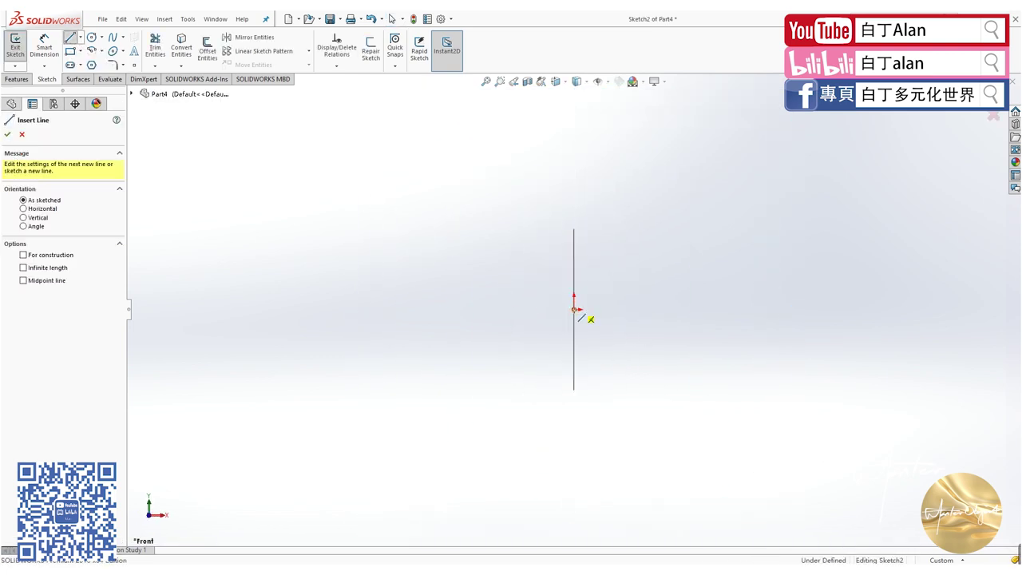
{"action": "left_click", "coordinate": [376, 309]}
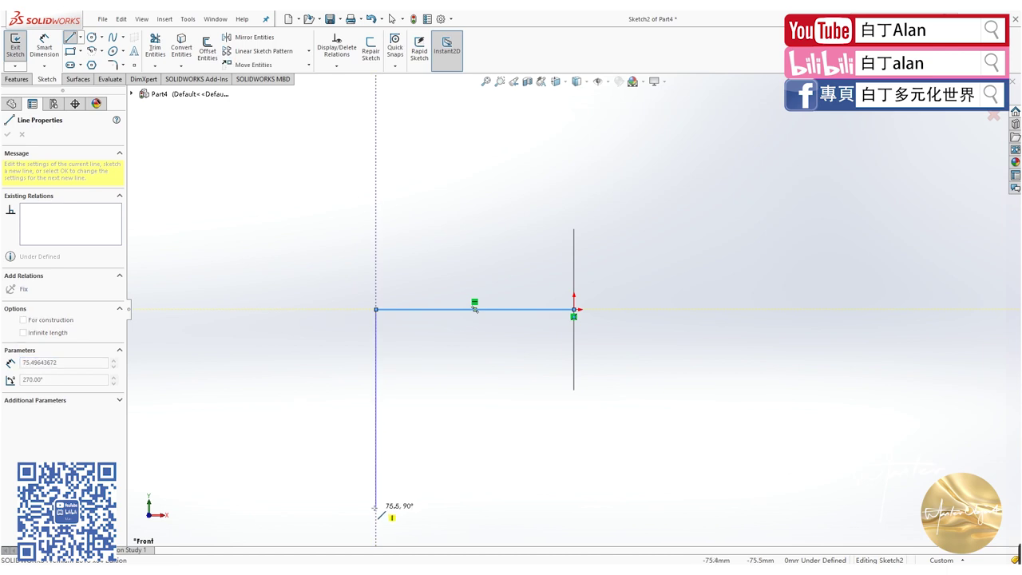
{"action": "left_click", "coordinate": [376, 507]}
{"action": "key", "text": "Escape"}
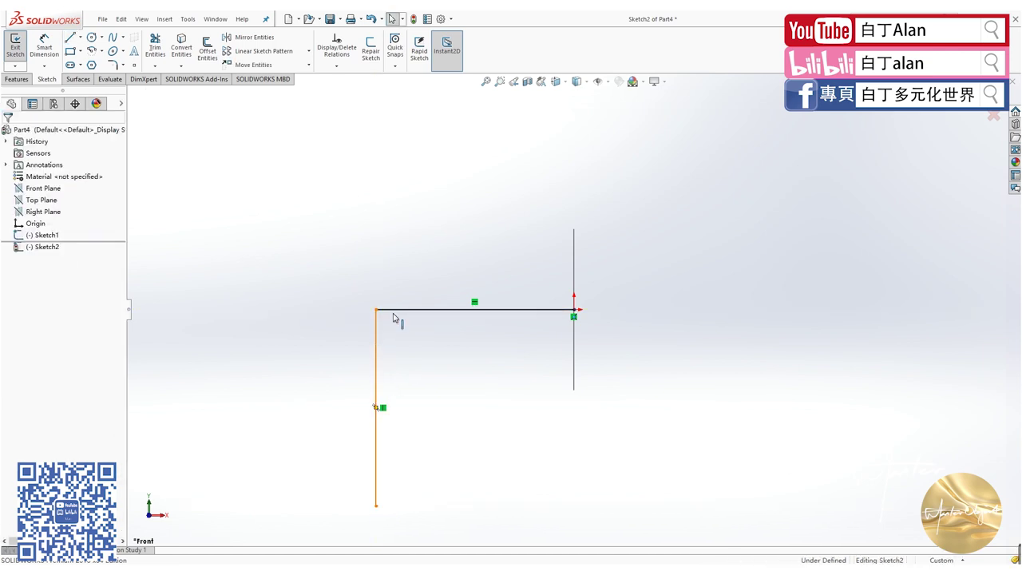
{"action": "left_click", "coordinate": [392, 314]}
{"action": "left_click", "coordinate": [375, 320], "text": "ctrl"}
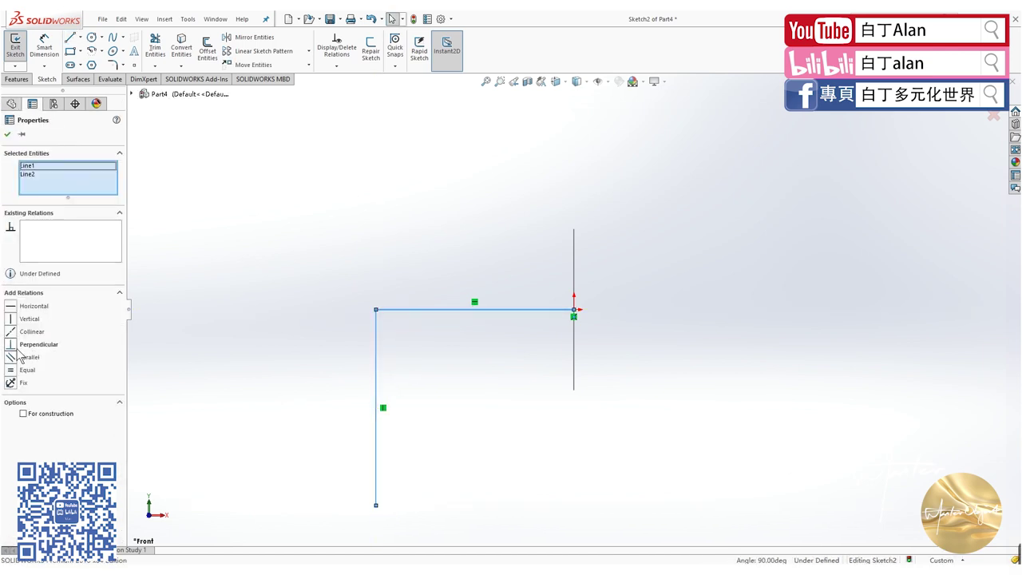
{"action": "left_click", "coordinate": [285, 296]}
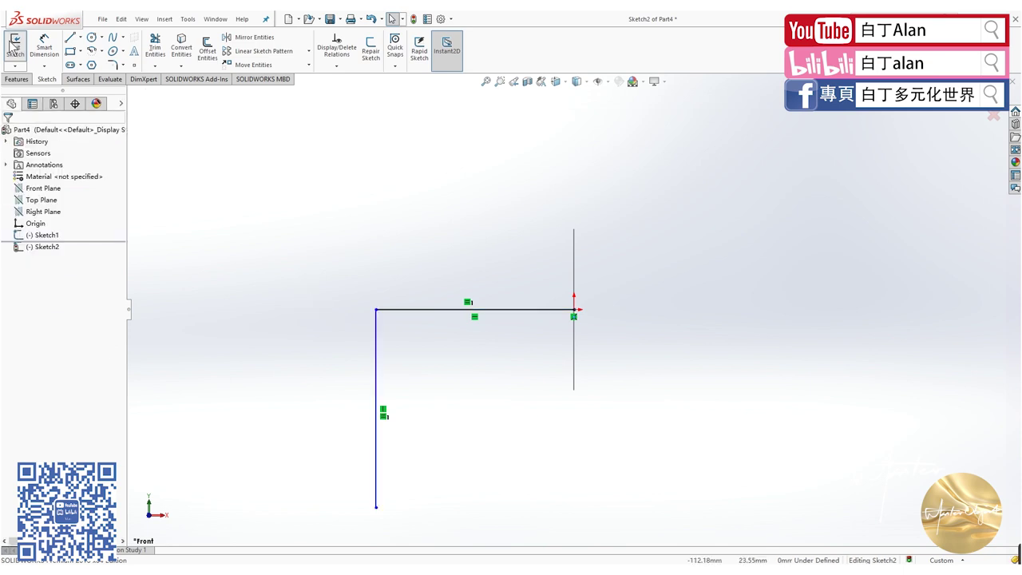
- Round the path's corner with an R10 sketch fillet and exit the sketch
{"action": "left_click", "coordinate": [123, 65]}
{"action": "left_click", "coordinate": [136, 80]}
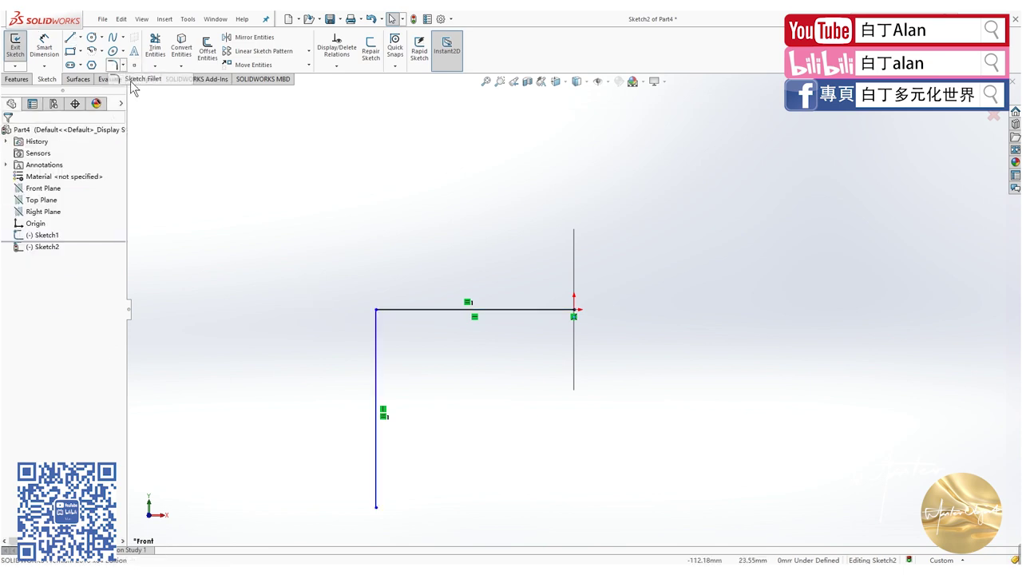
{"action": "left_click", "coordinate": [375, 335]}
{"action": "left_click", "coordinate": [391, 310]}
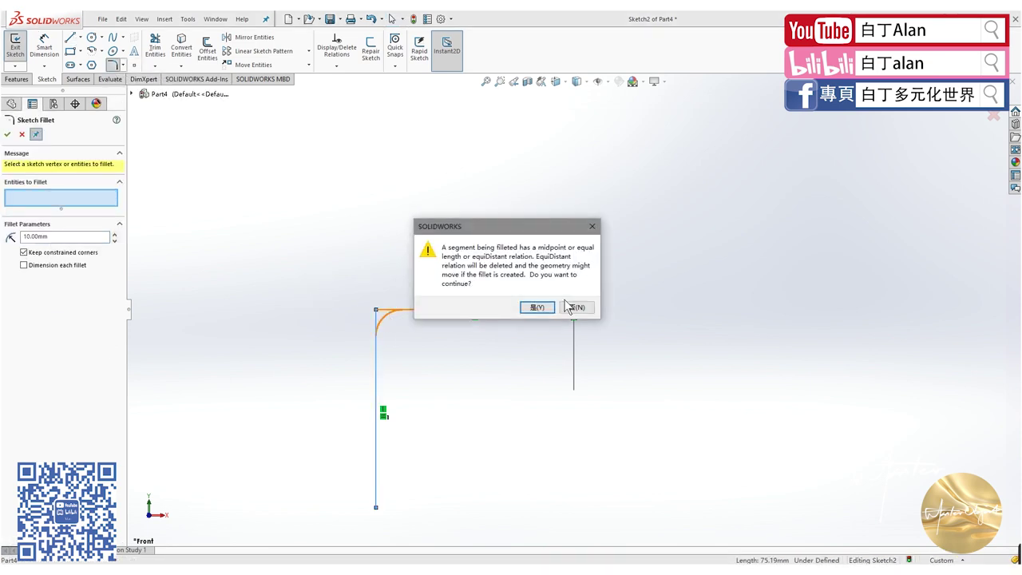
{"action": "left_click", "coordinate": [535, 308]}
{"action": "left_click", "coordinate": [7, 135]}
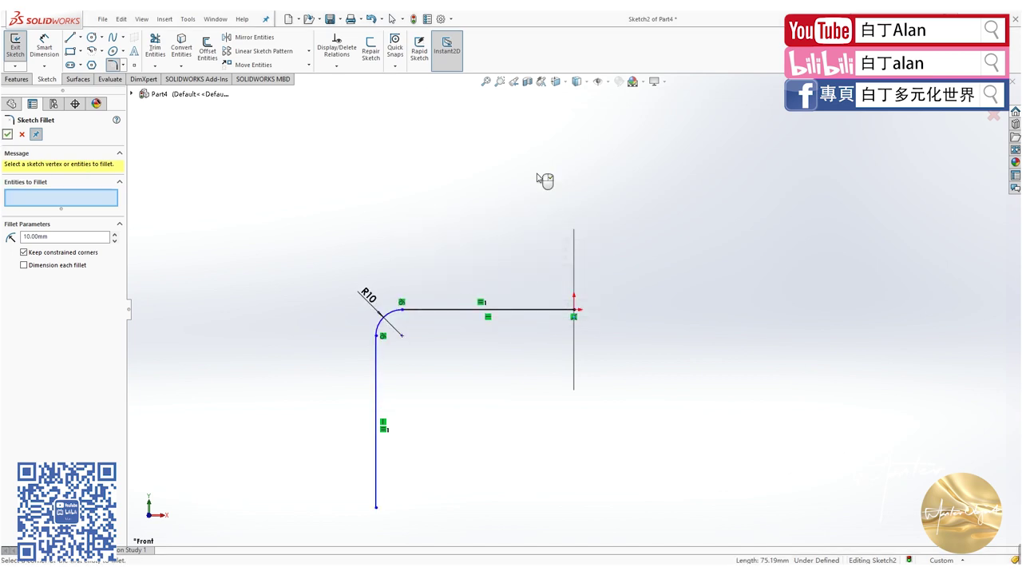
{"action": "key", "text": "Escape"}
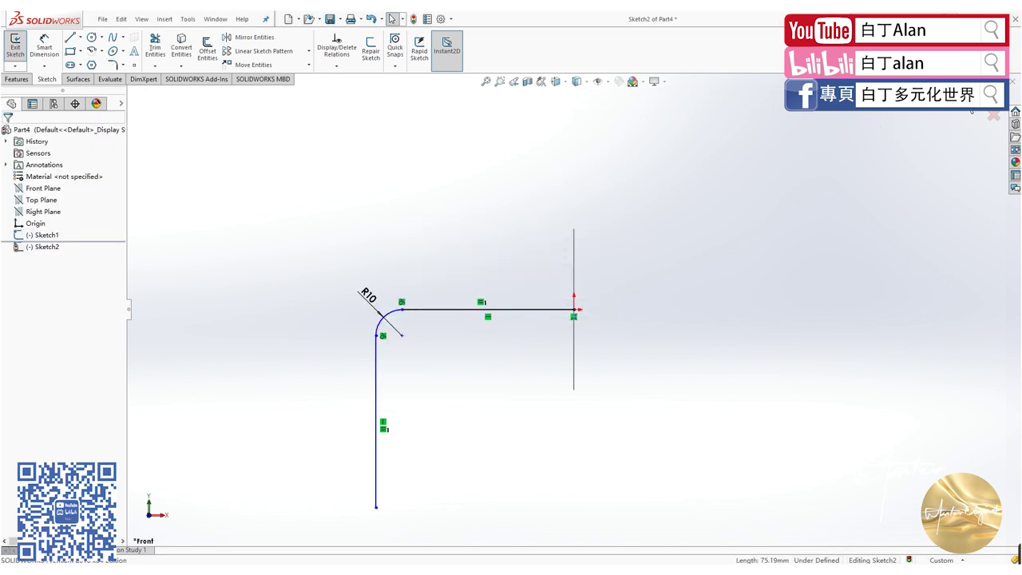
{"action": "left_click", "coordinate": [972, 111]}
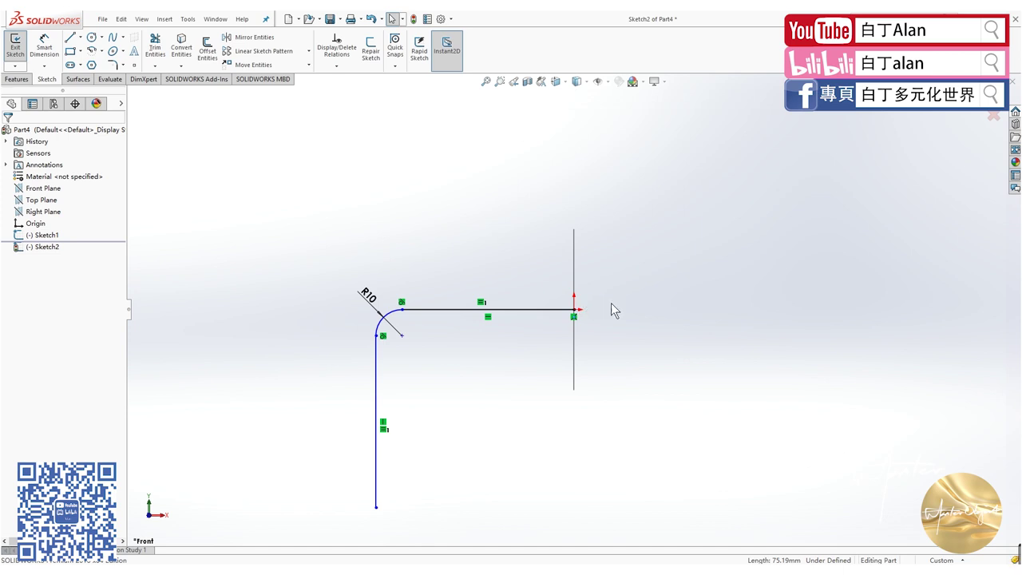
{"action": "middle_click_drag", "start_coordinate": [616, 280], "coordinate": [610, 303]}
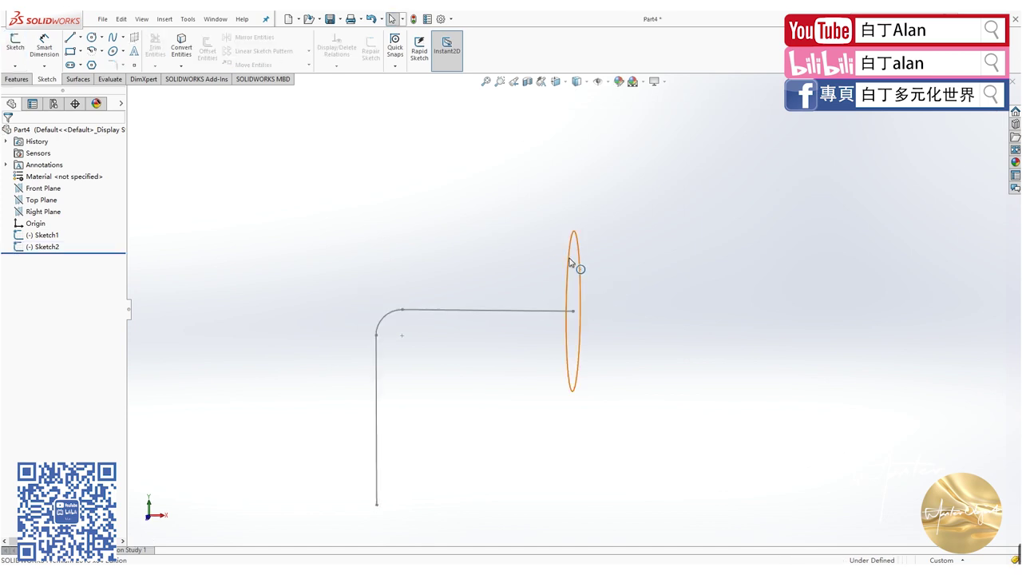
- Sweep the circle profile along the filleted L-shaped path
{"action": "left_click", "coordinate": [15, 79]}
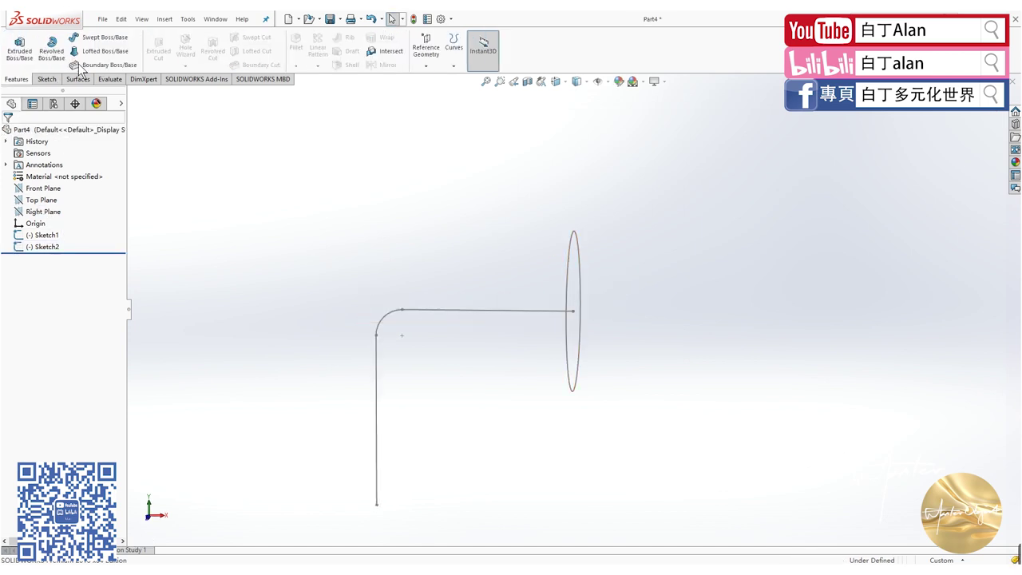
{"action": "left_click", "coordinate": [95, 40]}
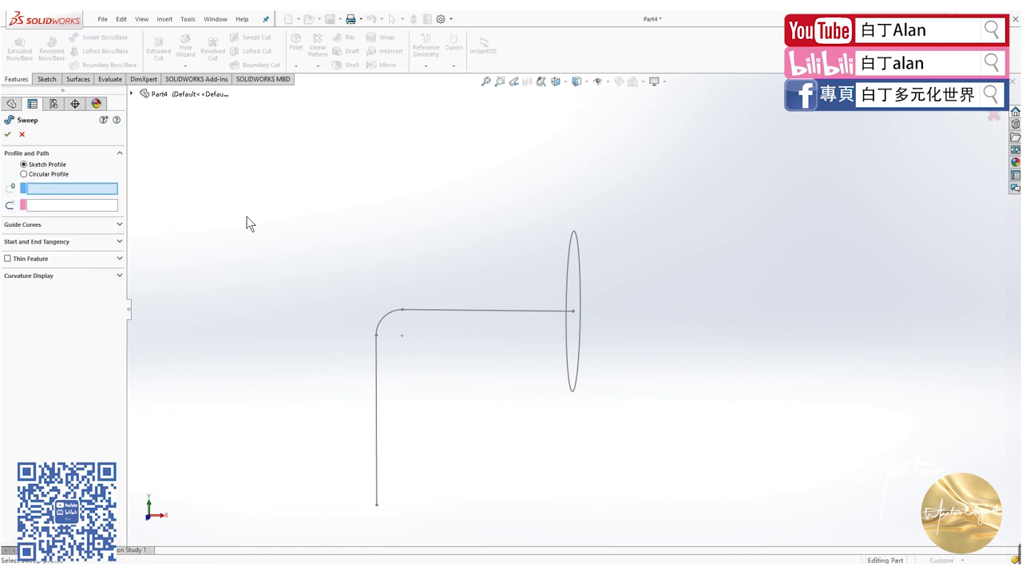
{"action": "left_click", "coordinate": [571, 260]}
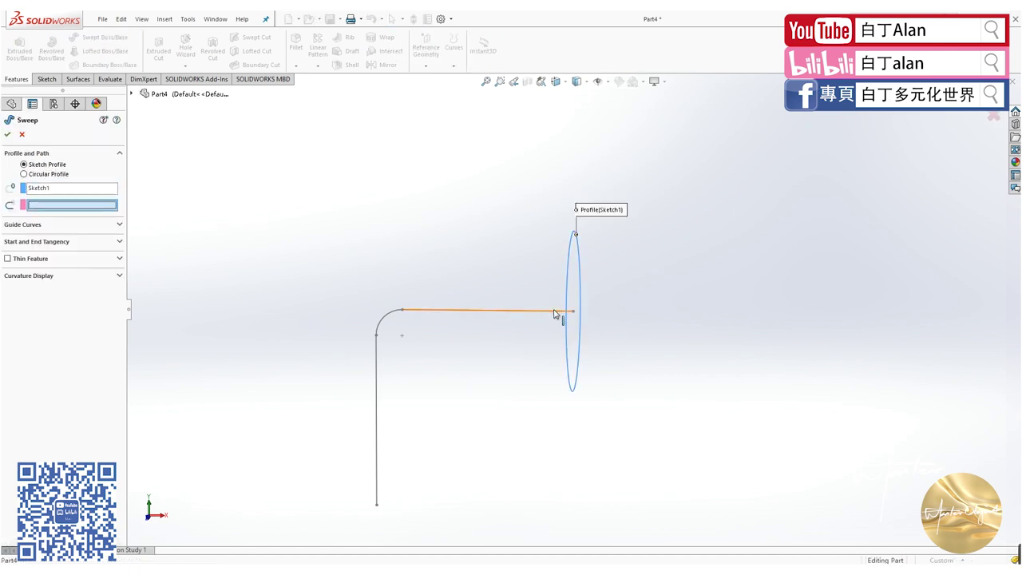
{"action": "left_click", "coordinate": [555, 311]}
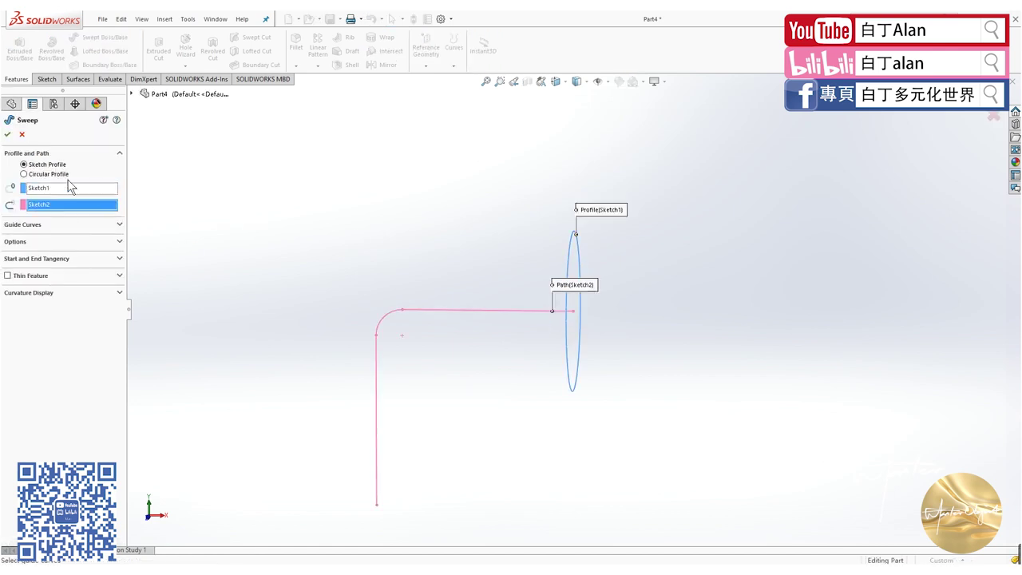
{"action": "left_click", "coordinate": [21, 135]}
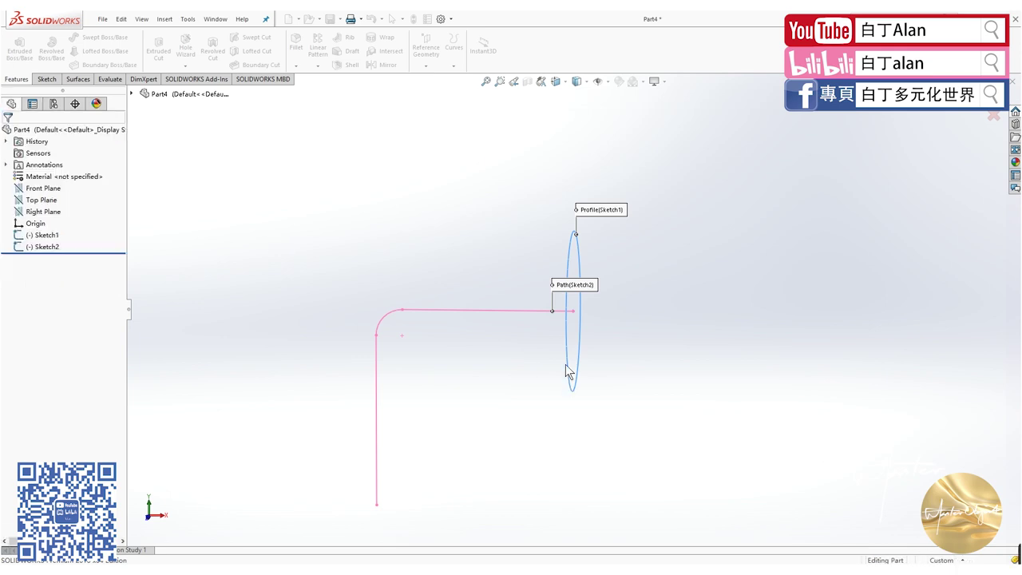
- Edit Sketch1 and draw a smaller 23.57 mm circle at the origin
{"action": "right_click", "coordinate": [40, 237]}
{"action": "left_click", "coordinate": [51, 203]}
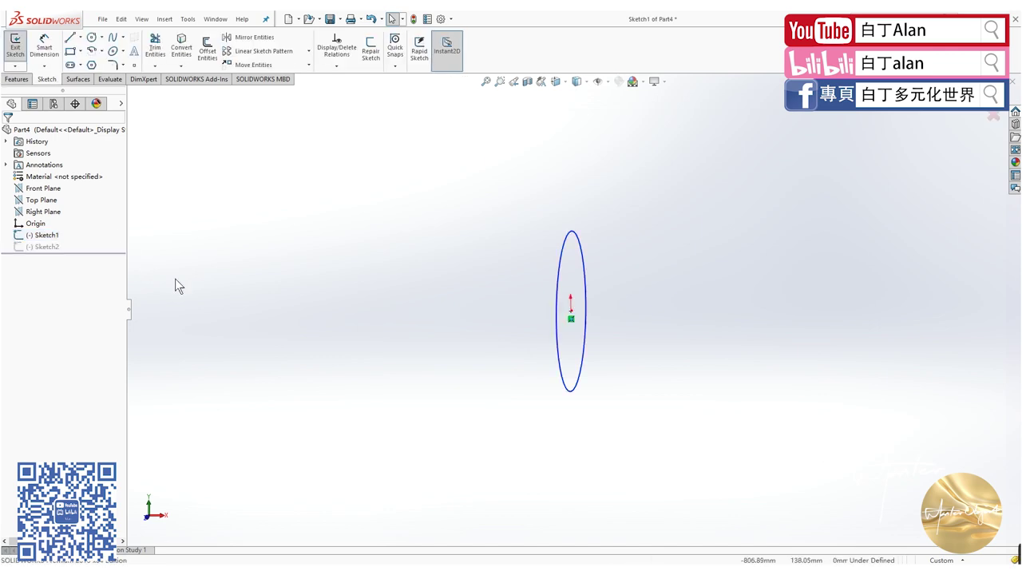
{"action": "left_click", "coordinate": [571, 317]}
{"action": "left_click", "coordinate": [568, 331]}
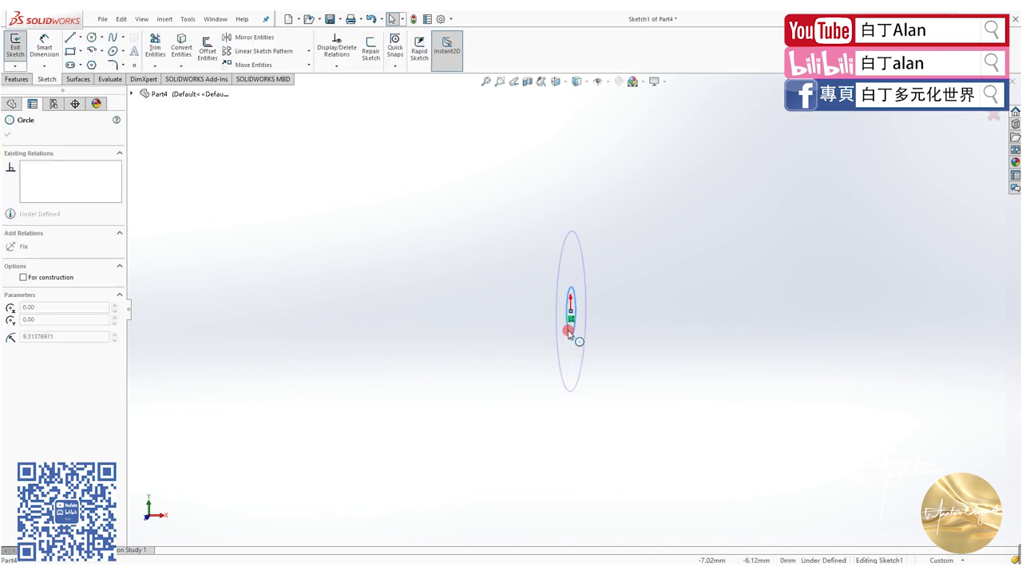
{"action": "left_click", "coordinate": [568, 334]}
{"action": "key", "text": "Escape"}
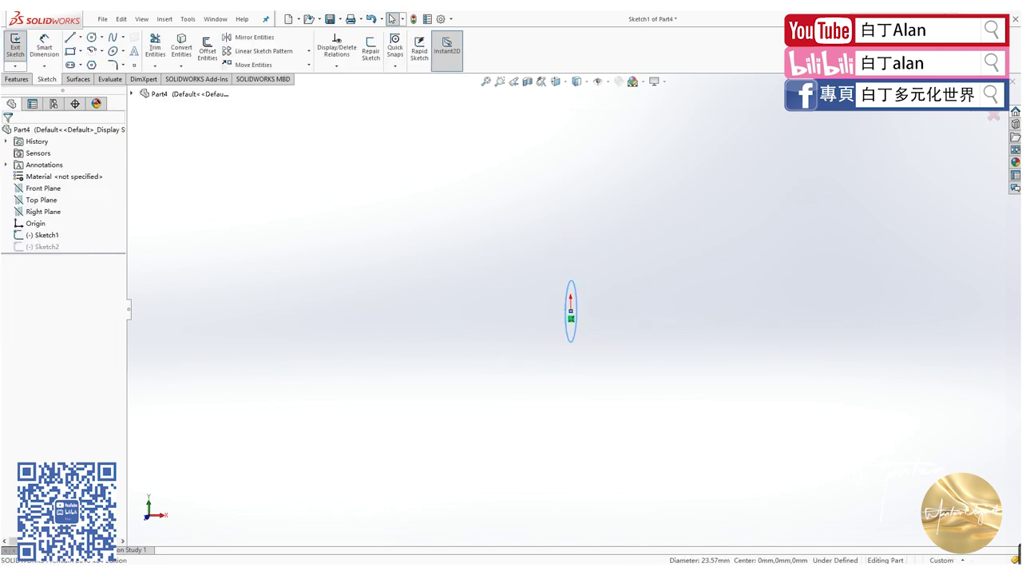
{"action": "left_click", "coordinate": [16, 45]}
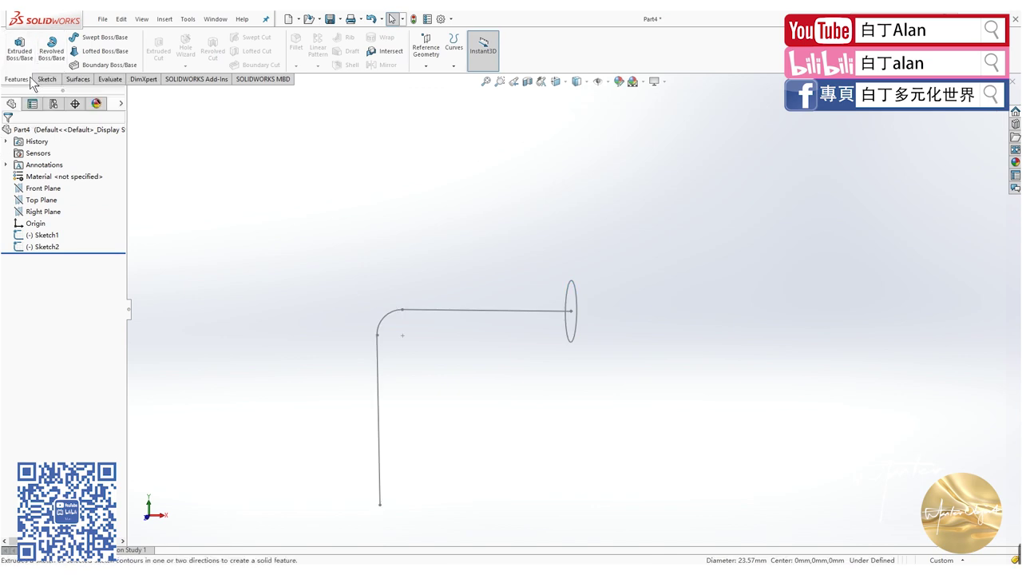
- Retry the sweep with Sketch1 as profile and Sketch2 as path; it still fails
{"action": "left_click", "coordinate": [95, 38]}
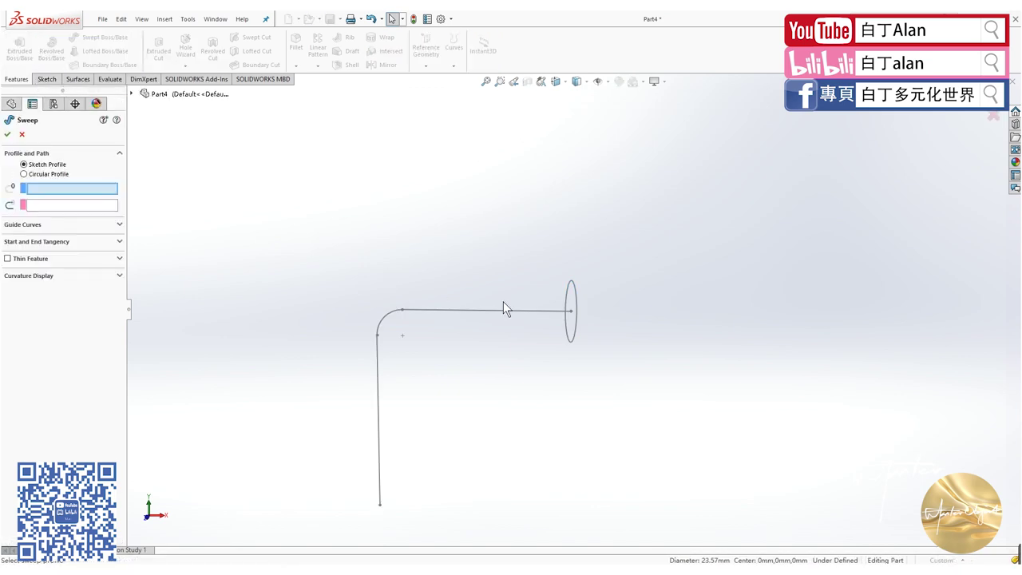
{"action": "left_click", "coordinate": [575, 329]}
{"action": "left_click", "coordinate": [551, 315]}
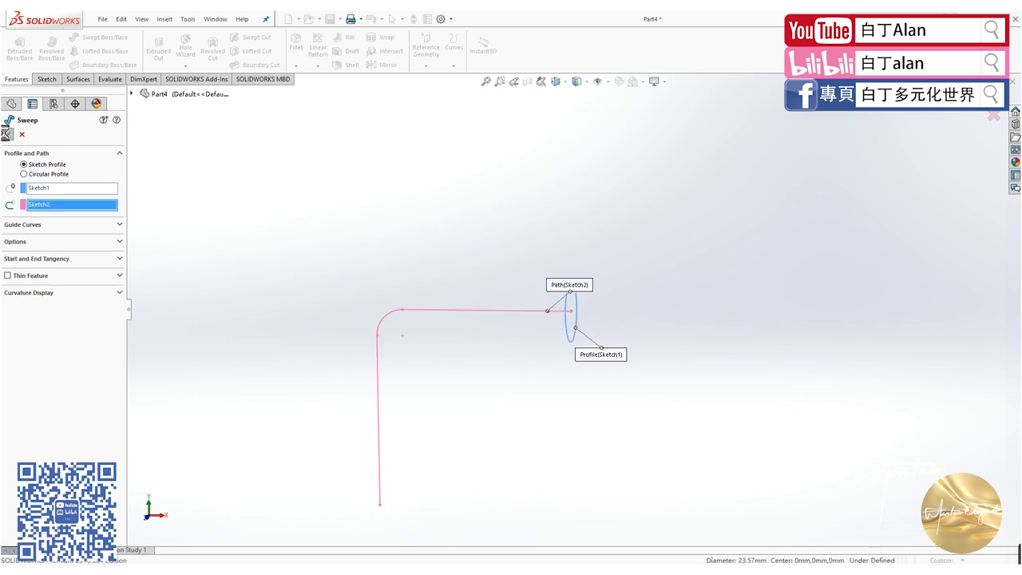
{"action": "left_click", "coordinate": [7, 134]}
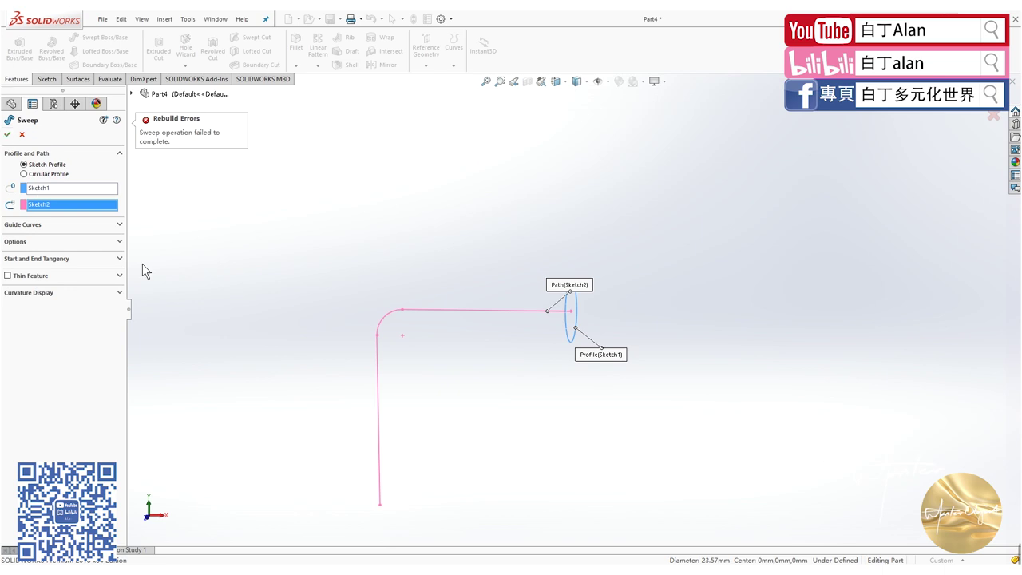
{"action": "middle_click_drag", "start_coordinate": [492, 323], "coordinate": [471, 352]}
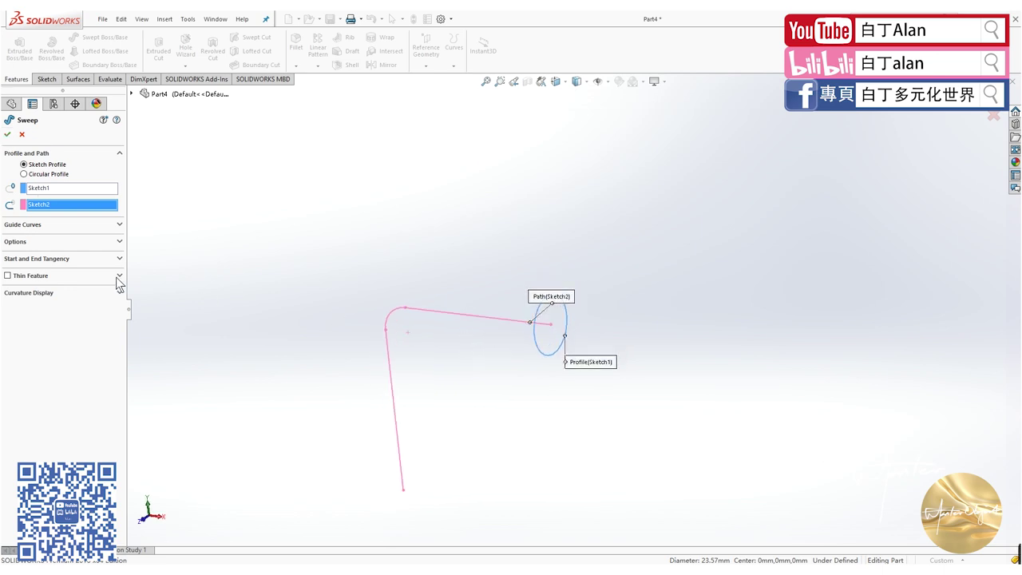
{"action": "left_click", "coordinate": [7, 134]}
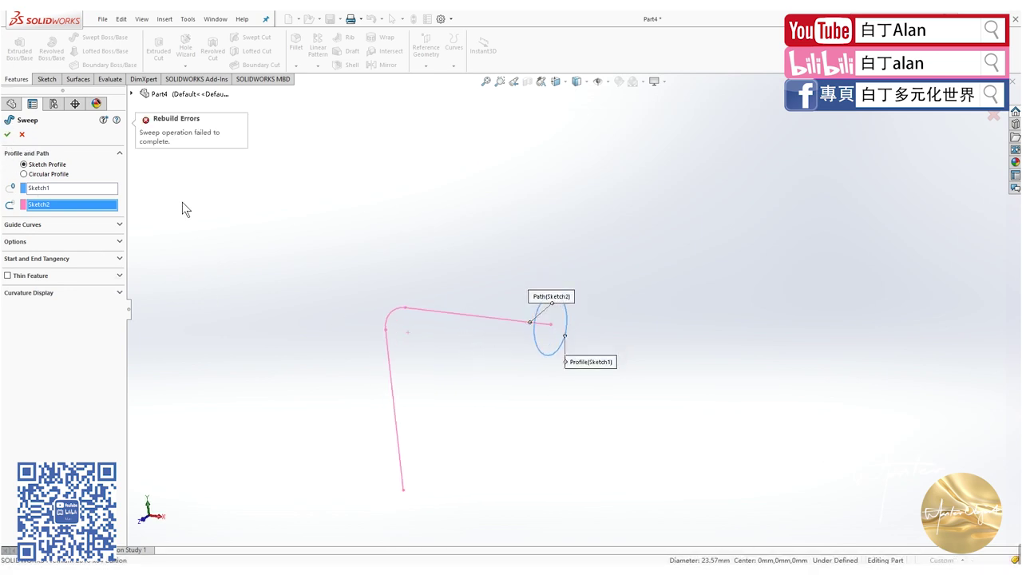
- Cancel the failed sweep, then dimension Sketch1's profile circle at 20 mm diameter and exit
{"action": "left_click", "coordinate": [22, 134]}
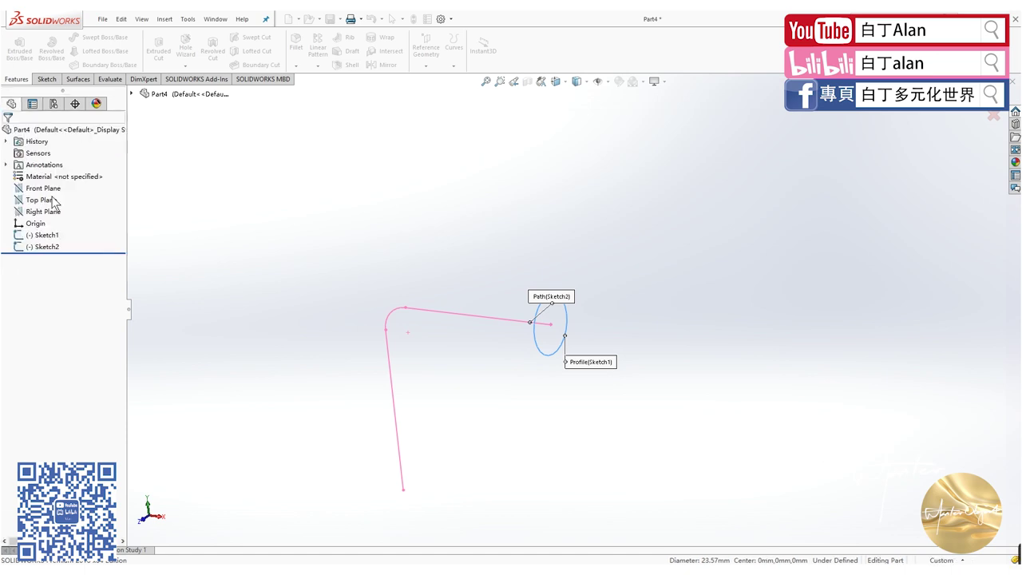
{"action": "right_click", "coordinate": [28, 235]}
{"action": "left_click", "coordinate": [46, 201]}
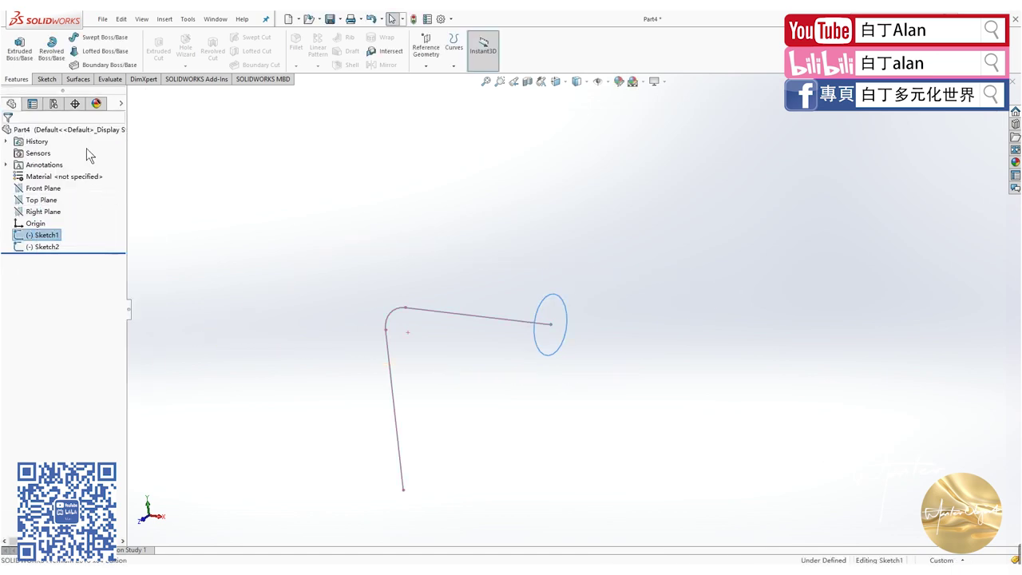
{"action": "left_click", "coordinate": [46, 51]}
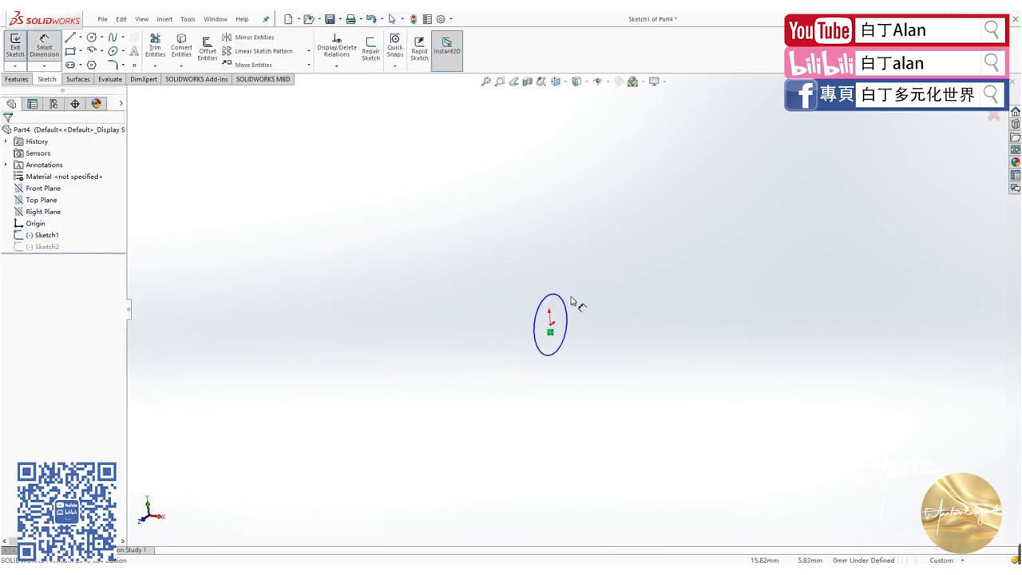
{"action": "left_click", "coordinate": [566, 318]}
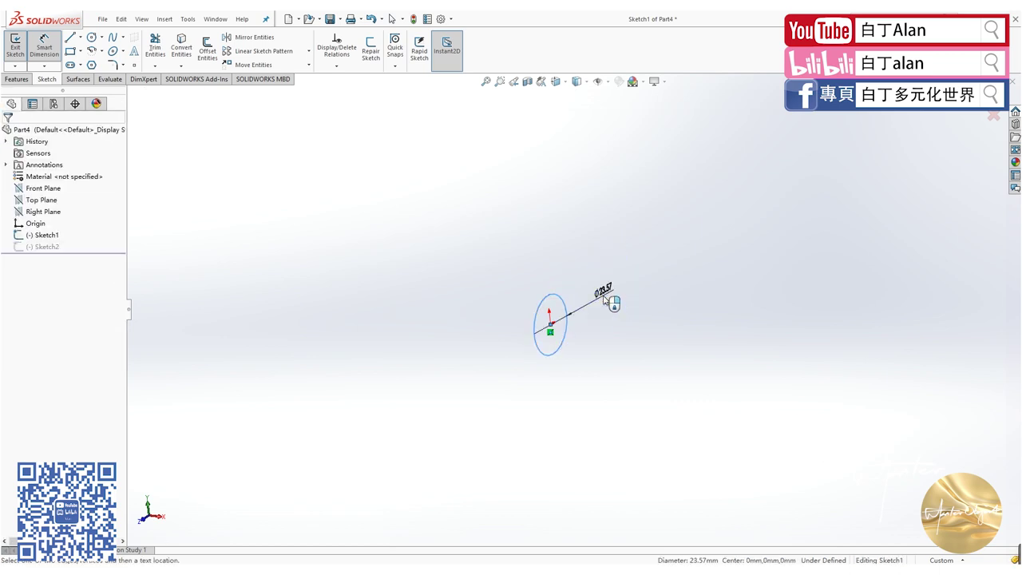
{"action": "left_click", "coordinate": [612, 296]}
{"action": "type", "text": "20"}
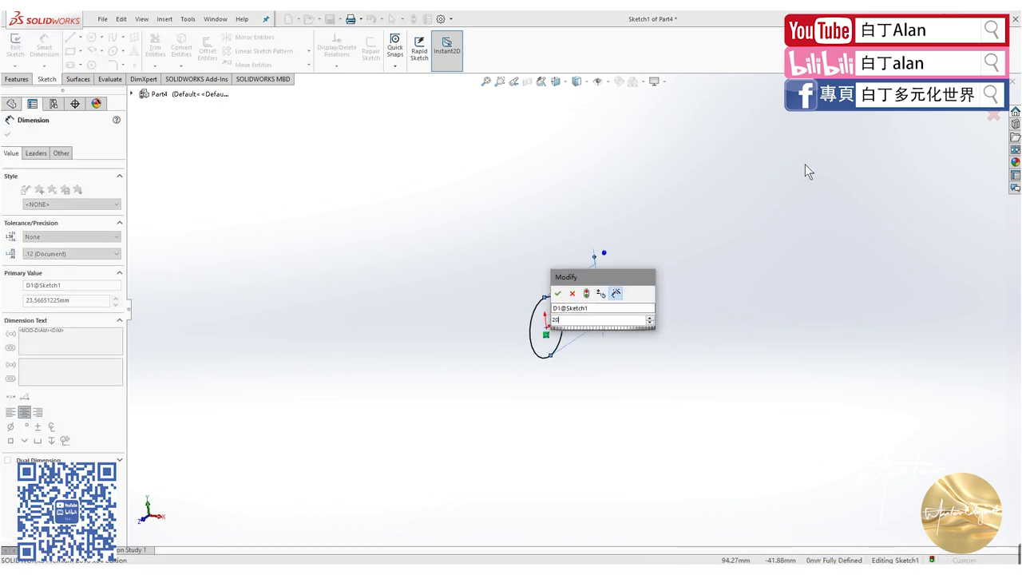
{"action": "key", "text": "Return"}
{"action": "scroll", "coordinate": [571, 324], "scroll_direction": "down", "scroll_amount": 5}
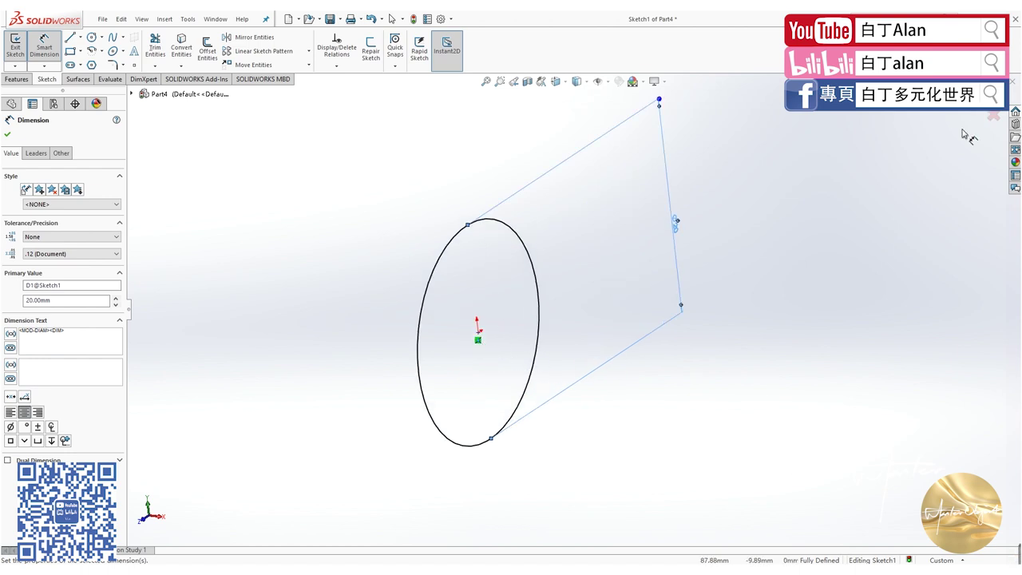
{"action": "left_click", "coordinate": [993, 99]}
- Reopen path Sketch2 in Front view and dimension its horizontal line at 50 mm
{"action": "right_click", "coordinate": [33, 257]}
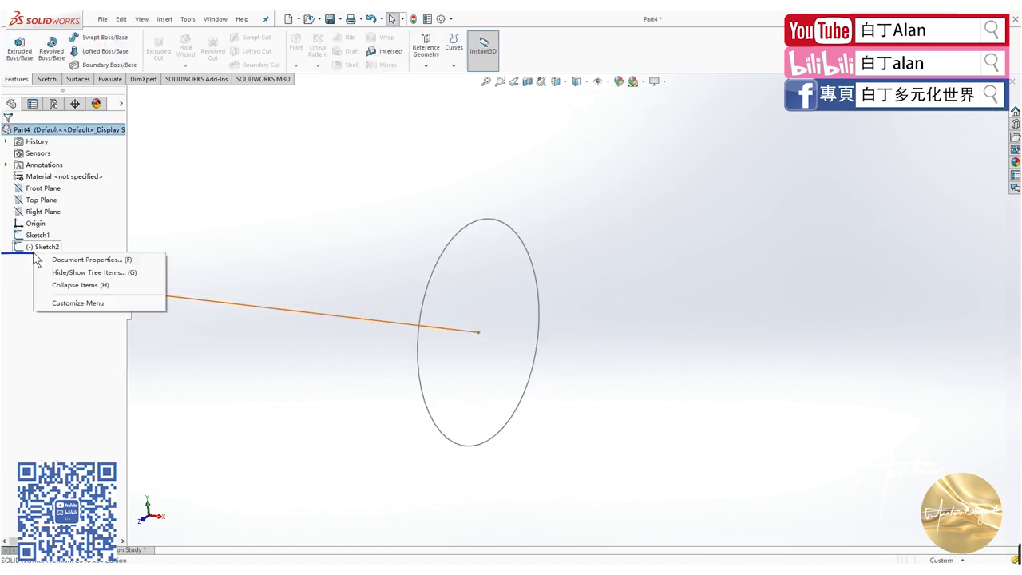
{"action": "right_click", "coordinate": [35, 248]}
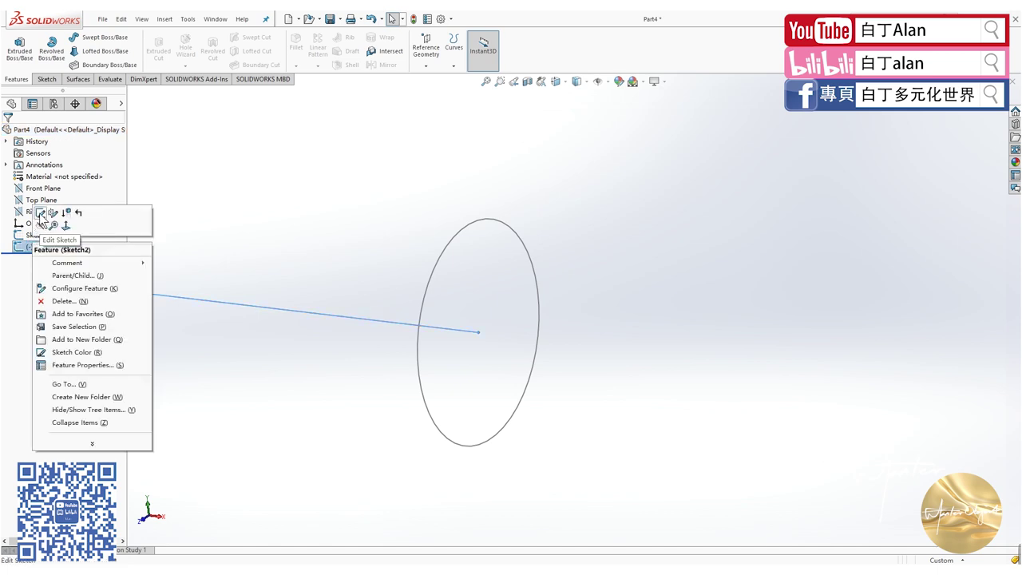
{"action": "left_click", "coordinate": [37, 210]}
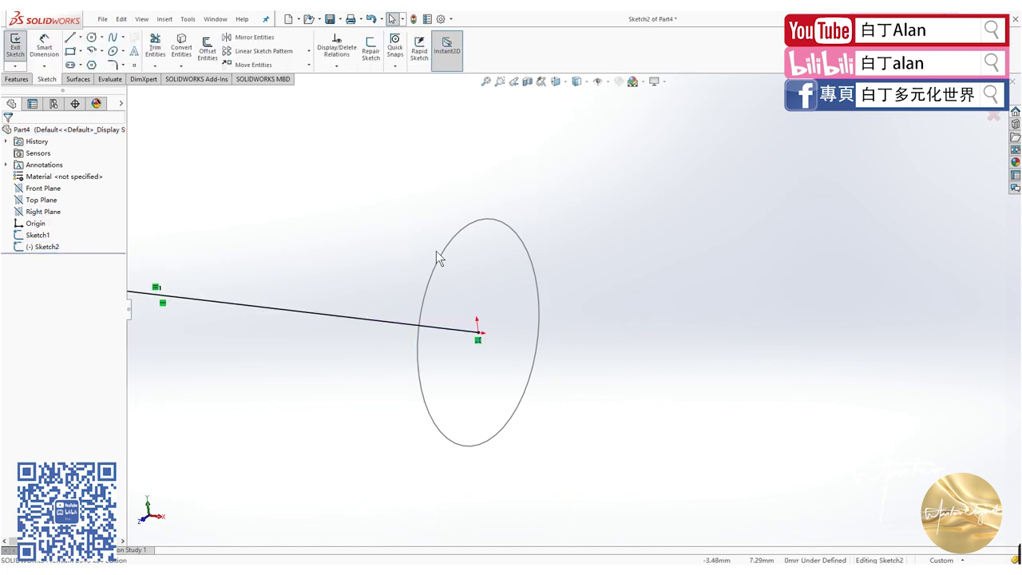
{"action": "key", "text": "ctrl+8"}
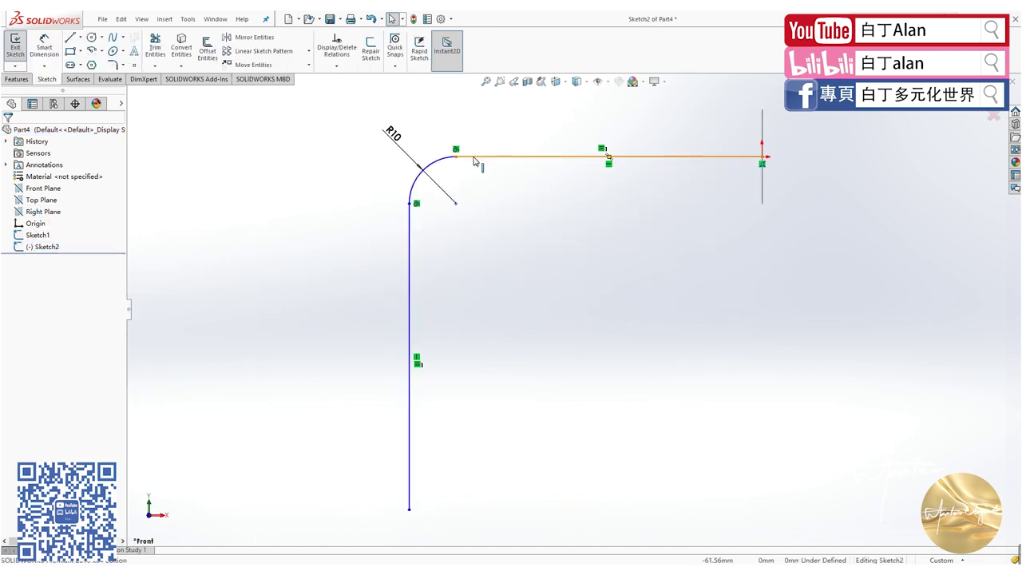
{"action": "left_click", "coordinate": [479, 157]}
{"action": "left_click", "coordinate": [409, 266], "text": "ctrl"}
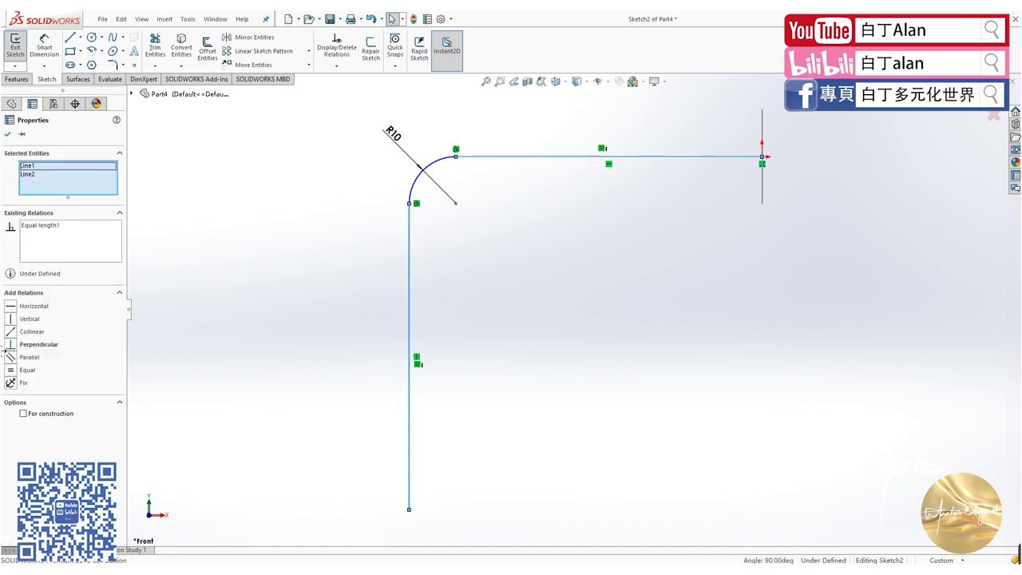
{"action": "left_click", "coordinate": [290, 189]}
{"action": "left_click", "coordinate": [44, 46]}
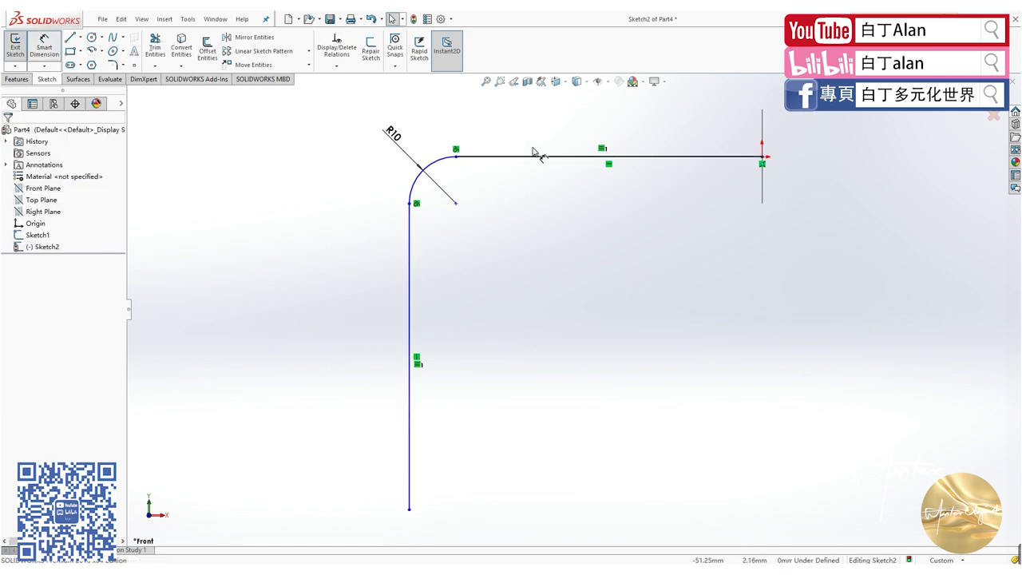
{"action": "left_click", "coordinate": [559, 189]}
{"action": "left_click", "coordinate": [560, 204]}
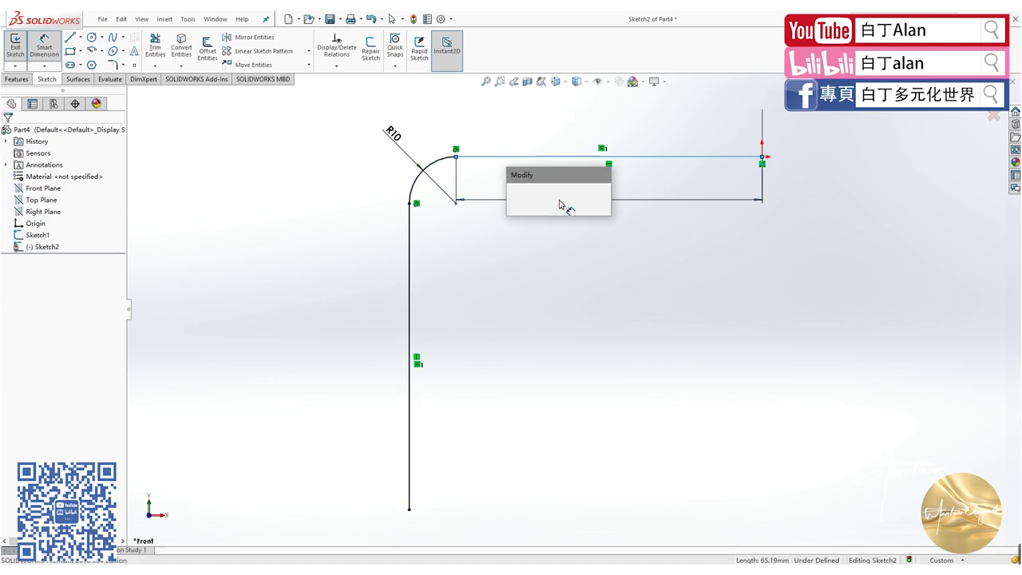
{"action": "type", "text": "50"}
{"action": "key", "text": "Return"}
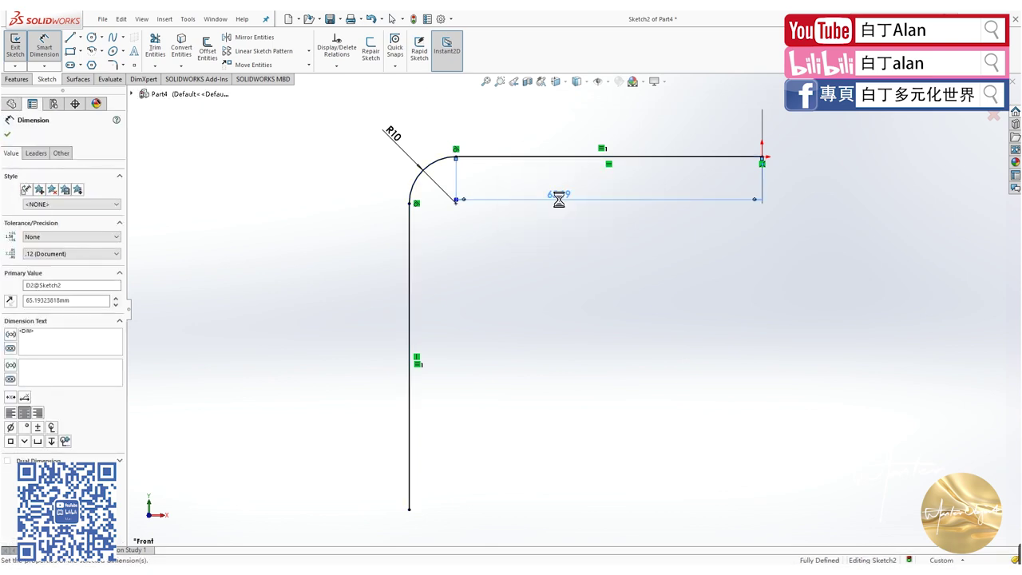
- Change the corner fillet radius from R10 to 20, then to 30 mm, and view the path in 3-D
{"action": "double_click", "coordinate": [471, 142]}
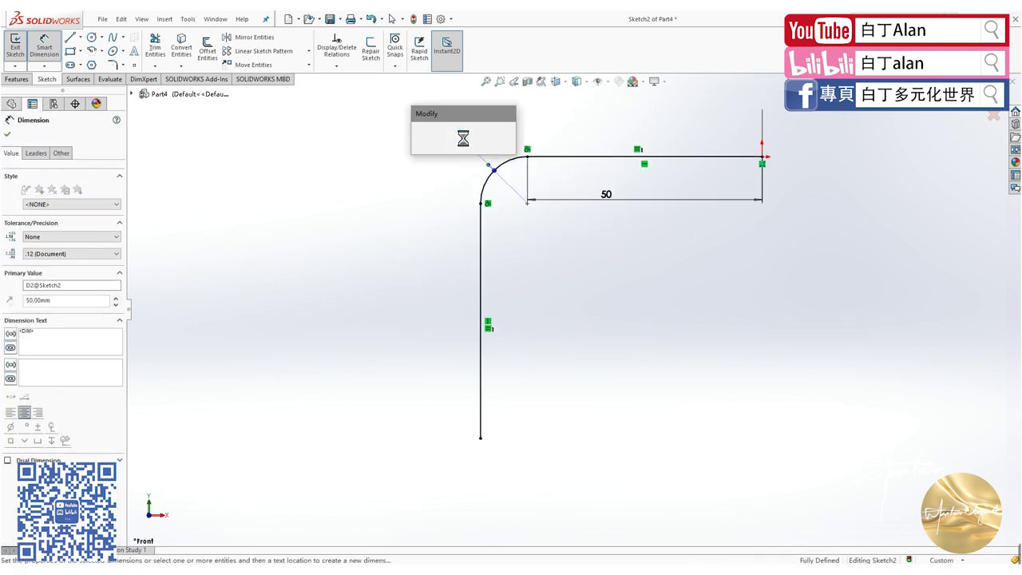
{"action": "type", "text": "20"}
{"action": "key", "text": "Return"}
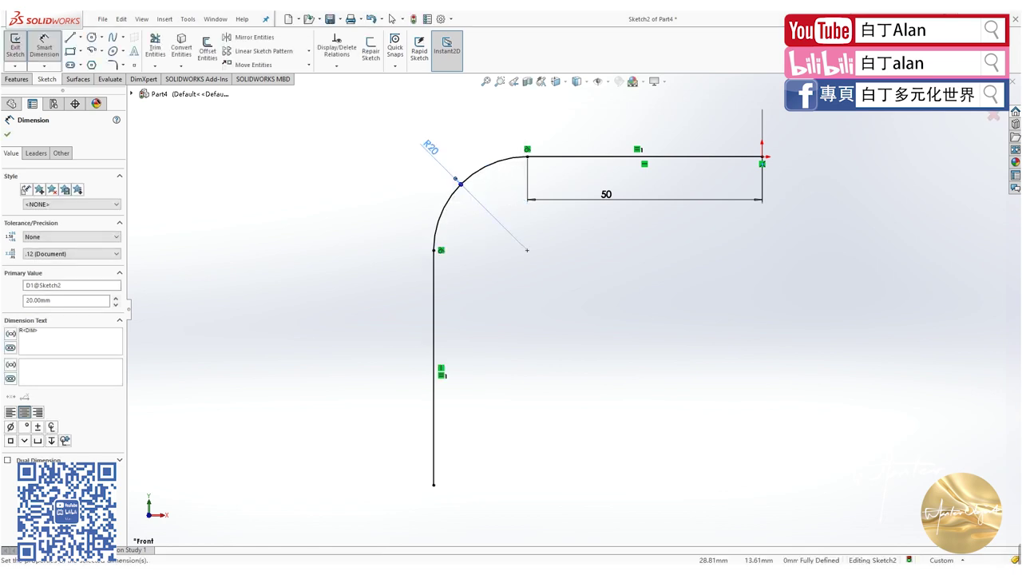
{"action": "double_click", "coordinate": [431, 147]}
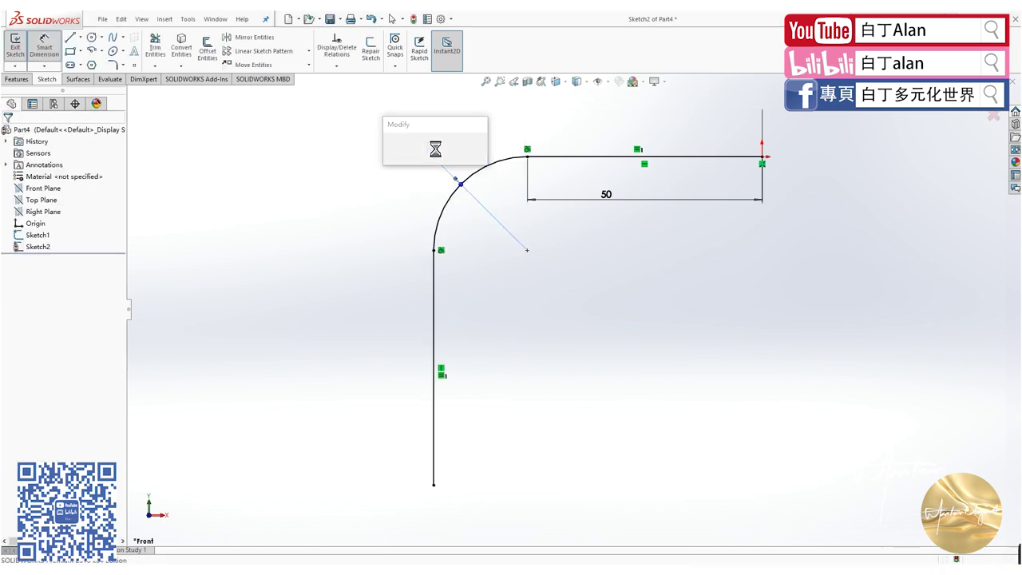
{"action": "type", "text": "30"}
{"action": "key", "text": "Return"}
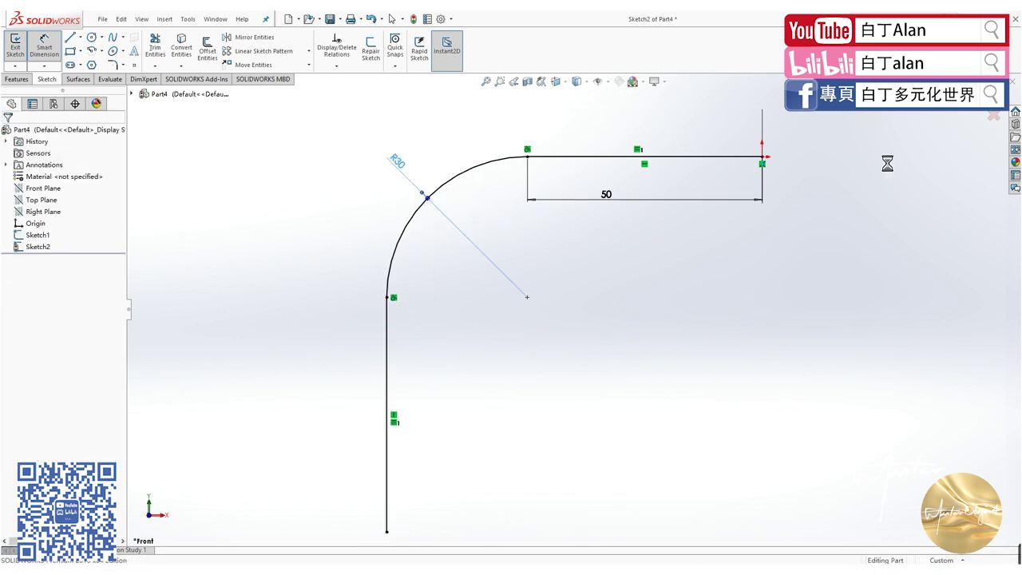
{"action": "middle_click_drag", "start_coordinate": [885, 166], "coordinate": [780, 213]}
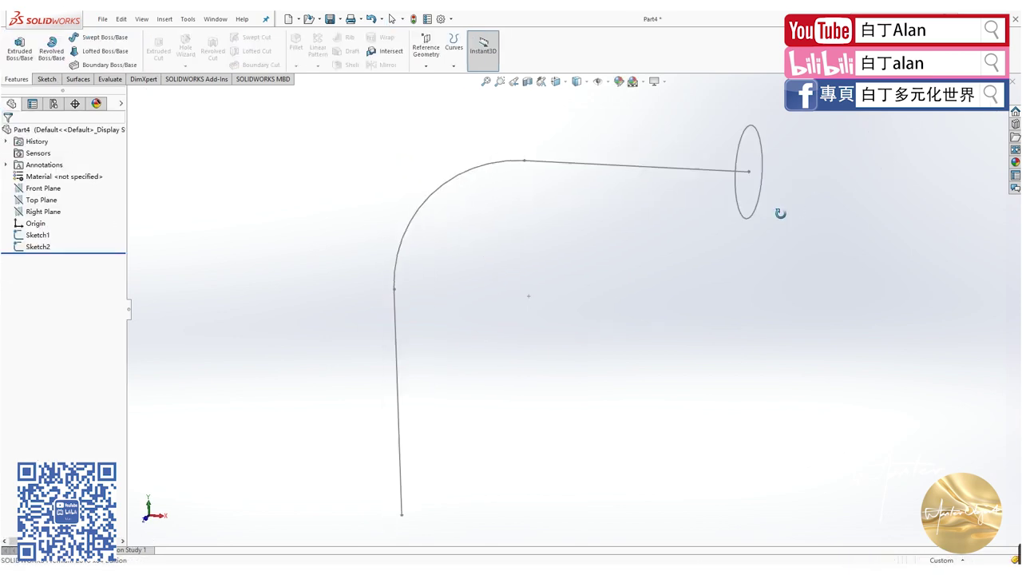
- Sweep Sketch1's circle along Sketch2's filleted path to build the Sweep4 pipe
{"action": "left_click", "coordinate": [99, 42]}
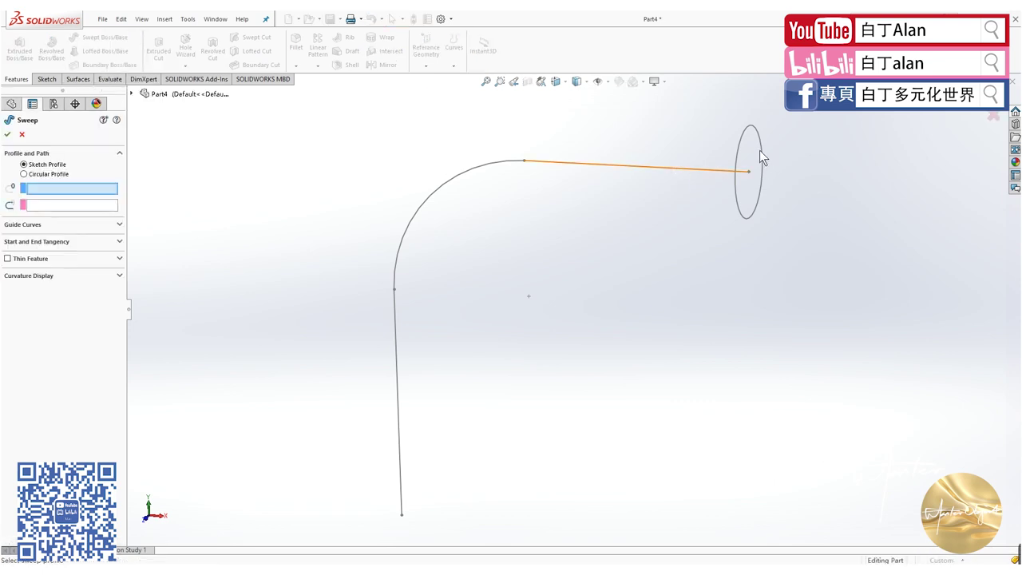
{"action": "left_click", "coordinate": [759, 151]}
{"action": "left_click", "coordinate": [702, 167]}
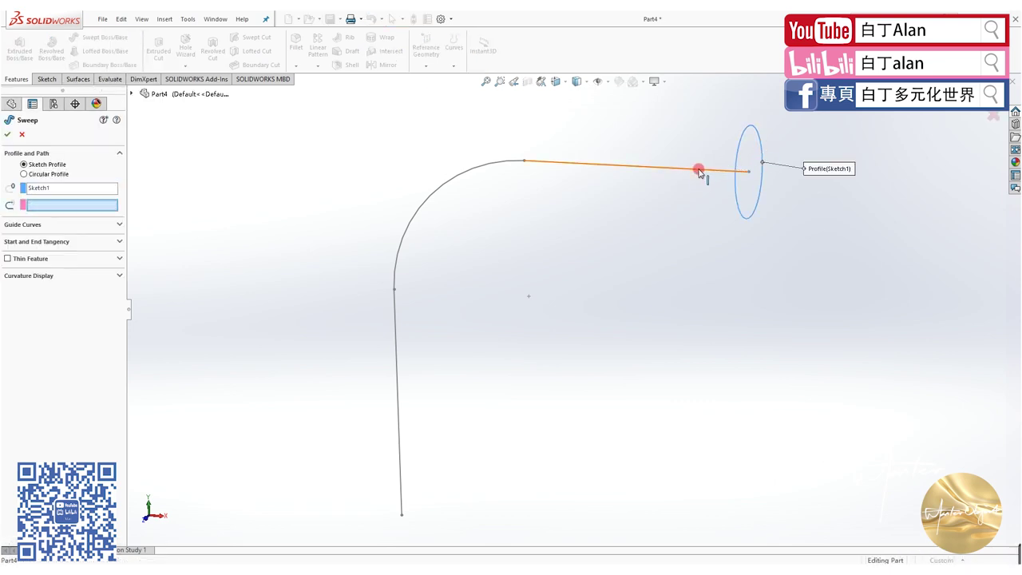
{"action": "left_click", "coordinate": [7, 135]}
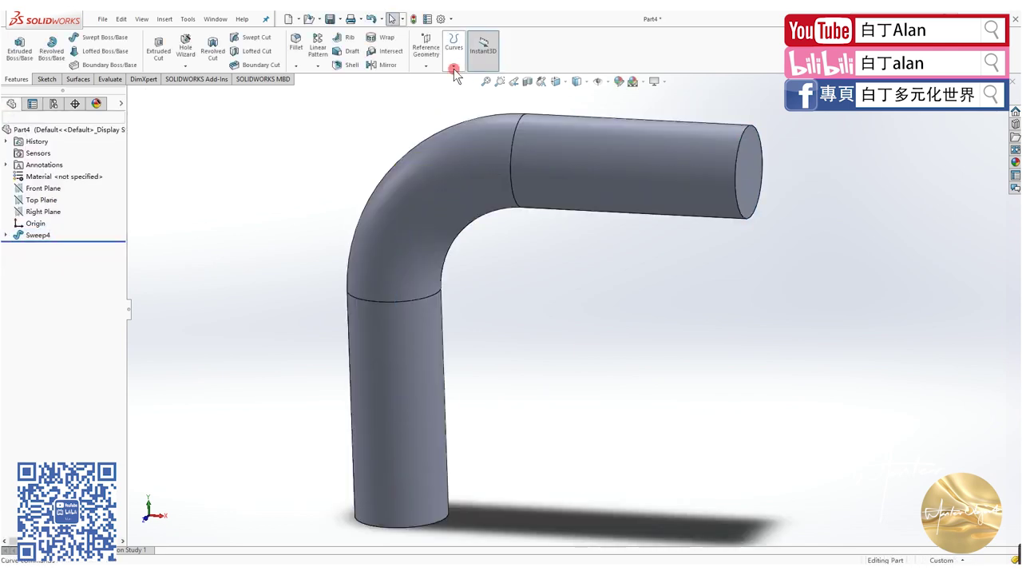
{"action": "left_click", "coordinate": [453, 69]}
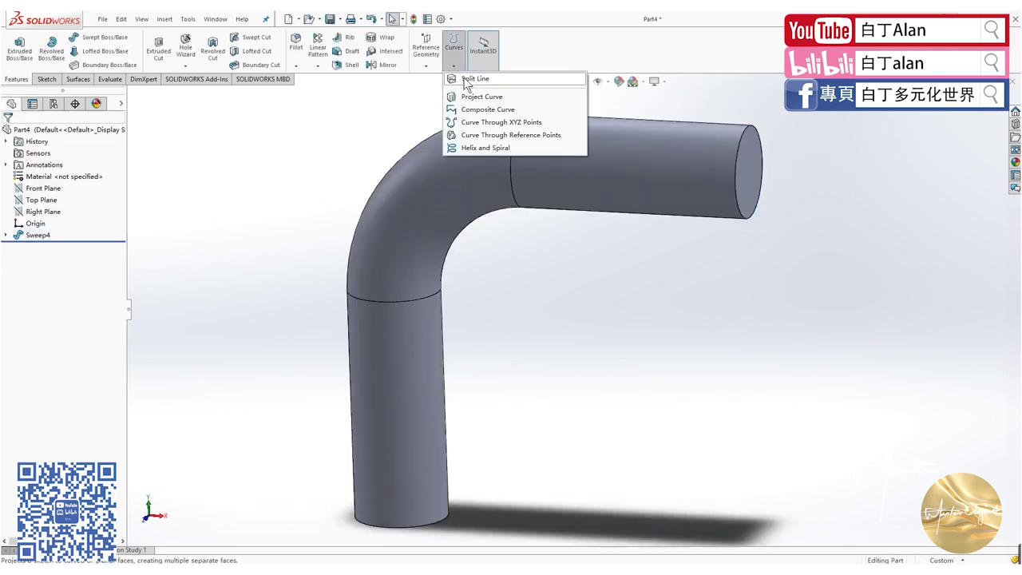
- Start a helix sketch on the pipe's end face, then discard the unfinished sketch
{"action": "left_click", "coordinate": [478, 148]}
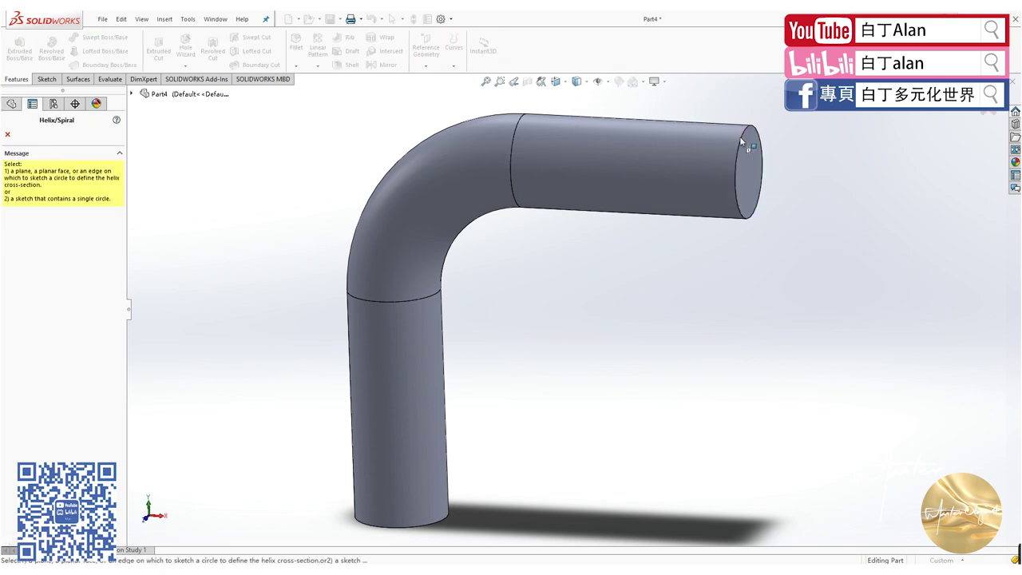
{"action": "left_click", "coordinate": [746, 153]}
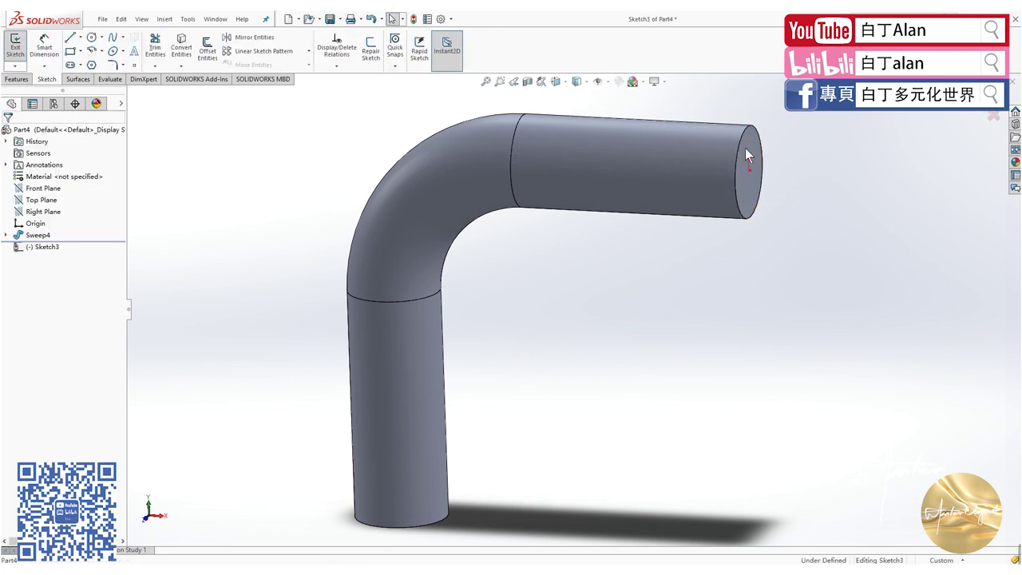
{"action": "left_click", "coordinate": [736, 156]}
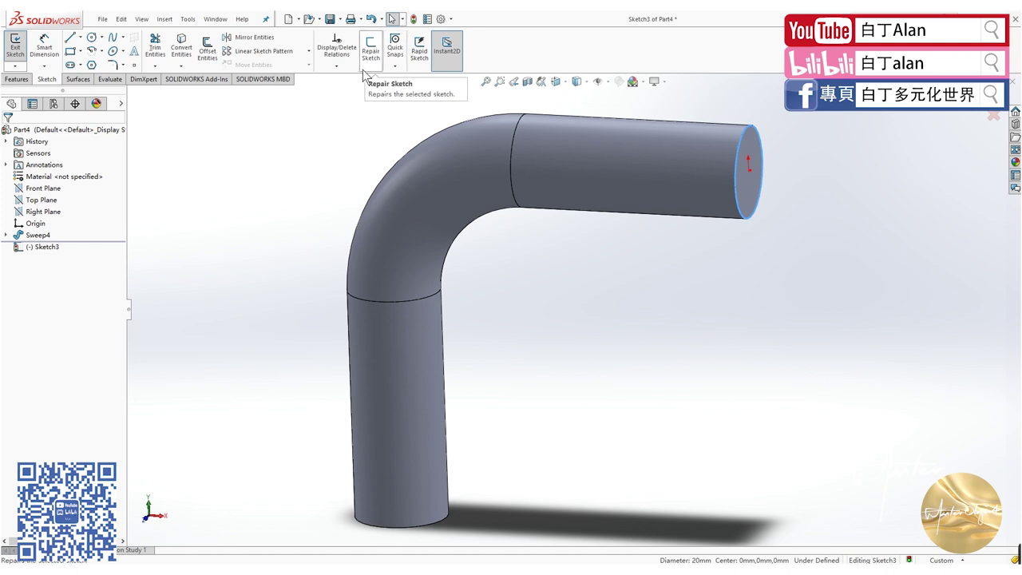
{"action": "left_click", "coordinate": [993, 116]}
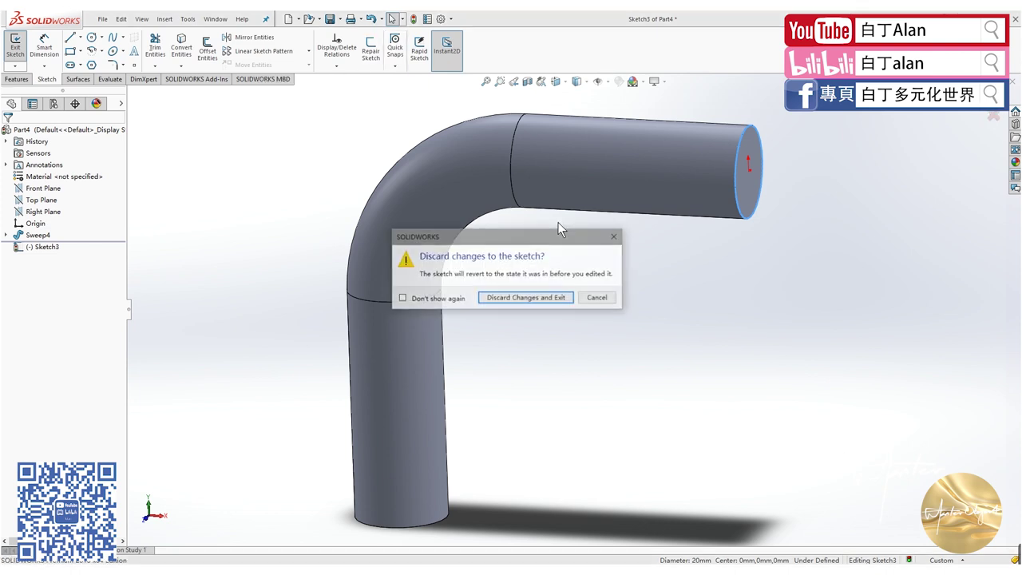
{"action": "left_click", "coordinate": [533, 298]}
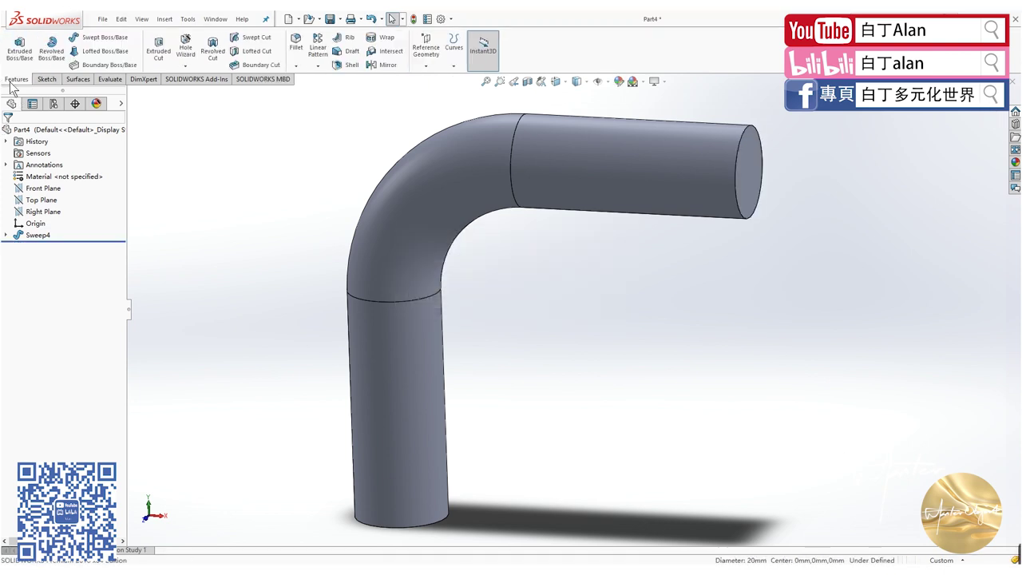
- Restart the helix on the end face, converting its circular edge into a 20 mm circle
{"action": "left_click", "coordinate": [46, 79]}
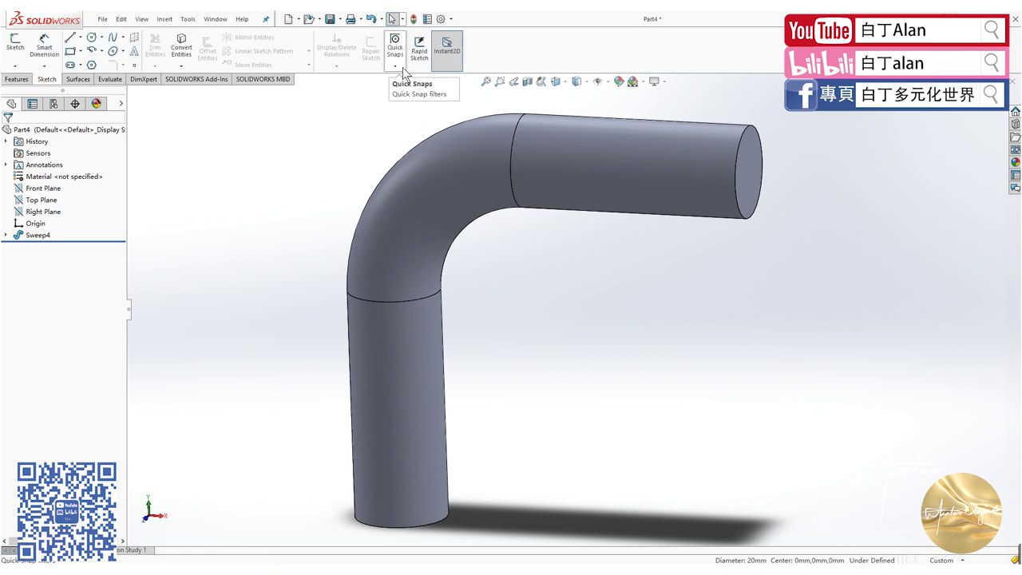
{"action": "left_click", "coordinate": [397, 65]}
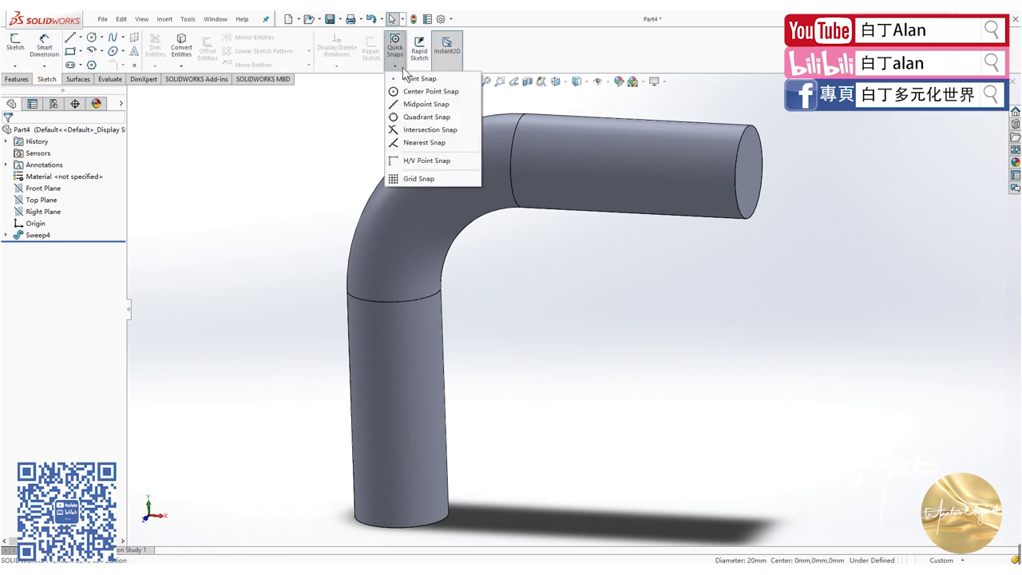
{"action": "left_click", "coordinate": [17, 80]}
{"action": "left_click", "coordinate": [453, 65]}
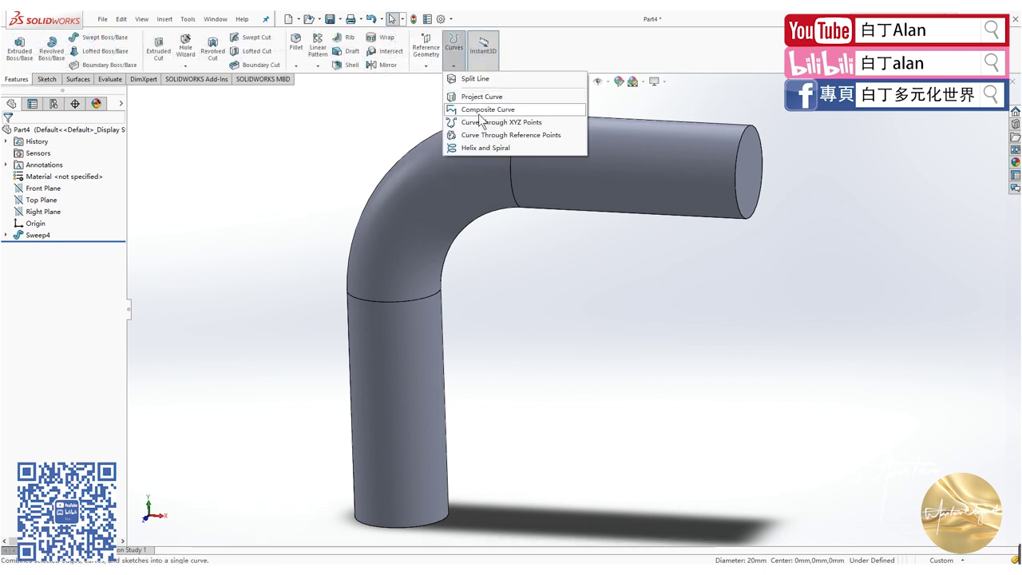
{"action": "left_click", "coordinate": [479, 147]}
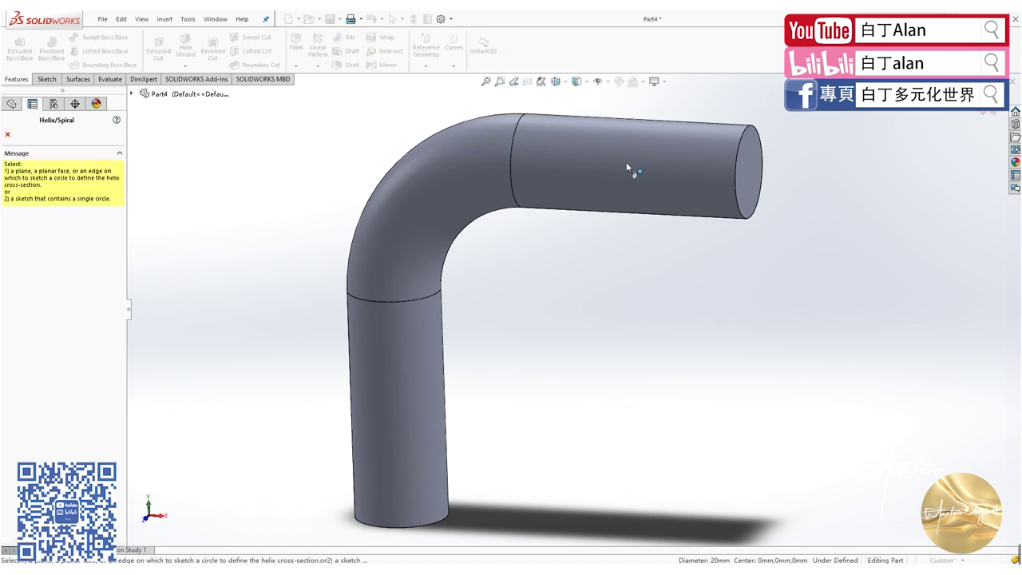
{"action": "left_click", "coordinate": [740, 164]}
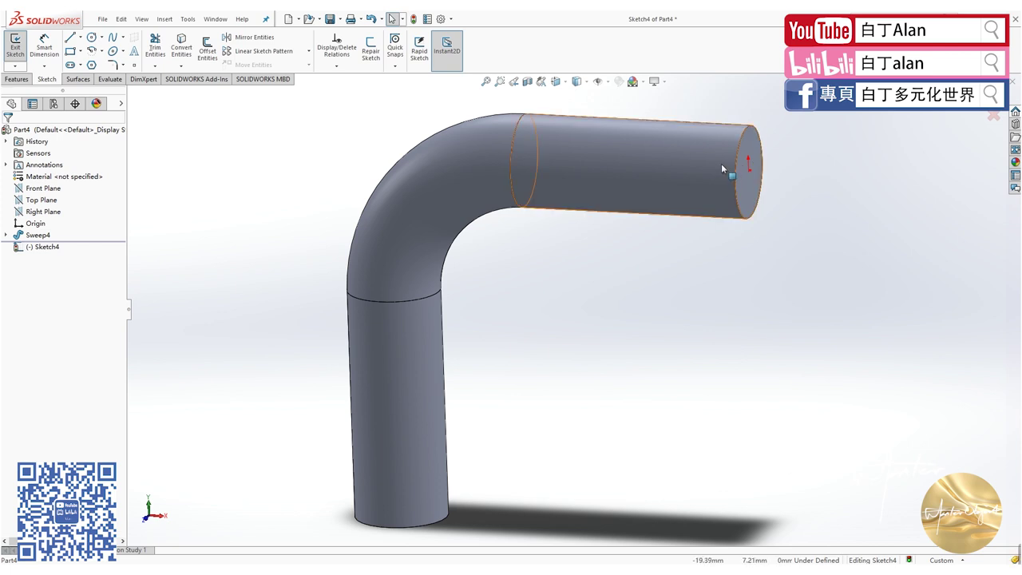
{"action": "left_click", "coordinate": [735, 168]}
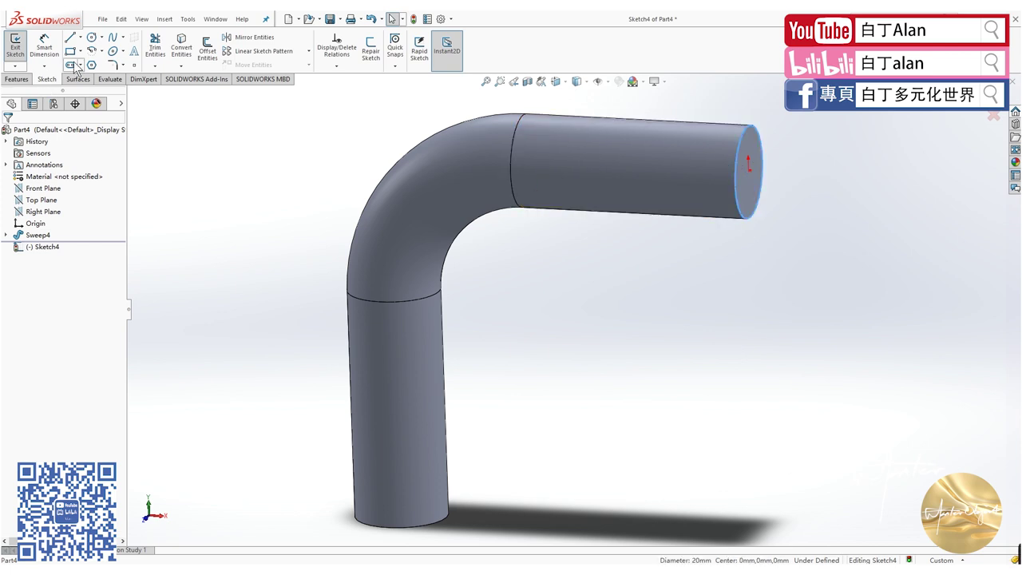
{"action": "left_click", "coordinate": [181, 46]}
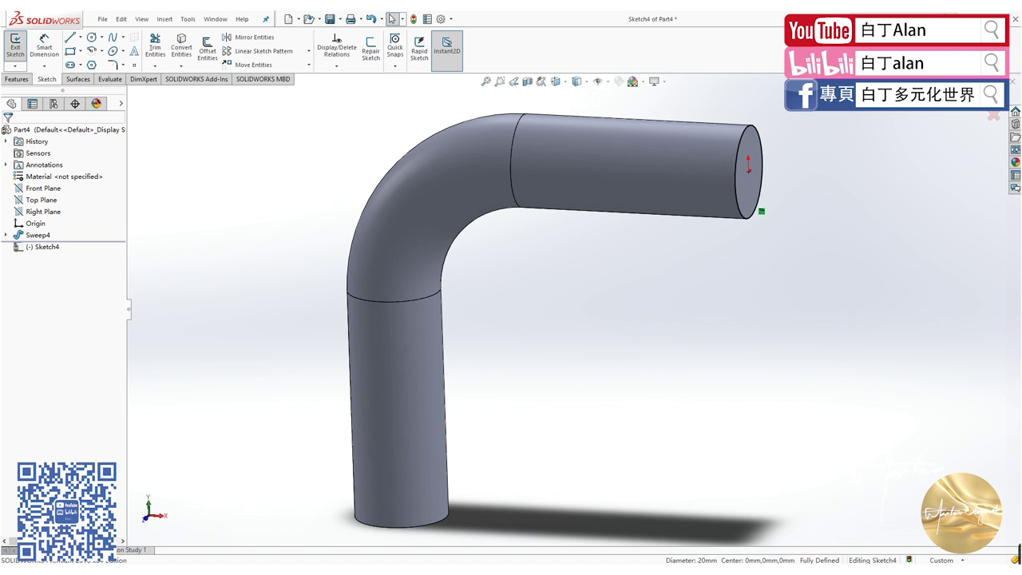
{"action": "left_click", "coordinate": [256, 120]}
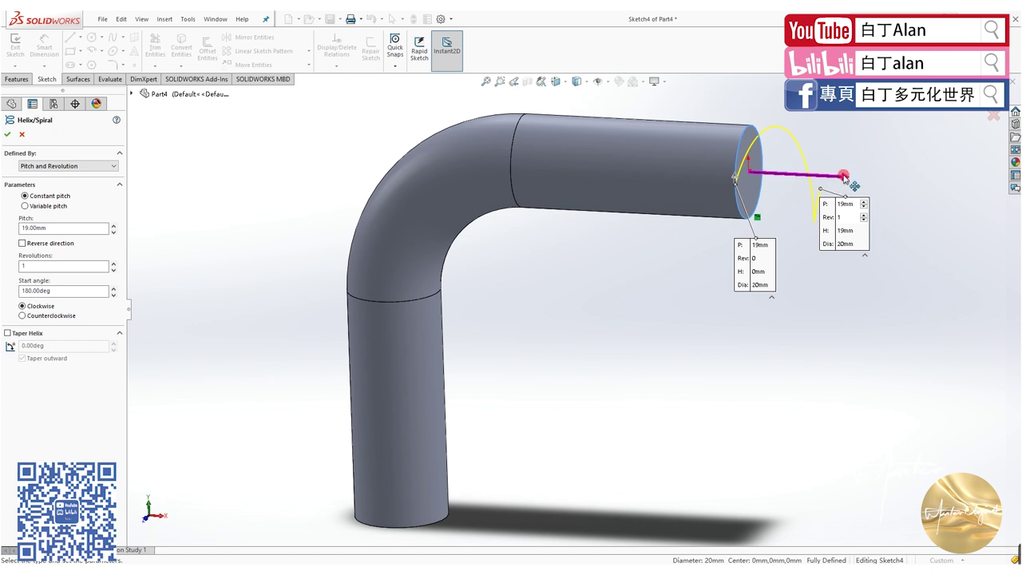
- Reverse the helix direction and set 5 revolutions at 5 mm pitch
{"action": "left_click_drag", "start_coordinate": [844, 177], "coordinate": [699, 182]}
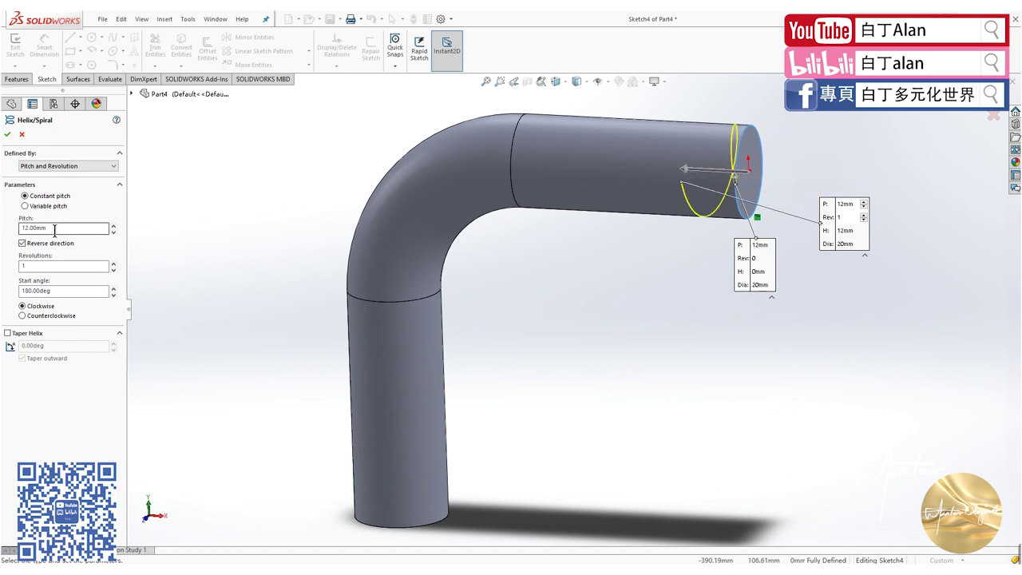
{"action": "left_click", "coordinate": [31, 263]}
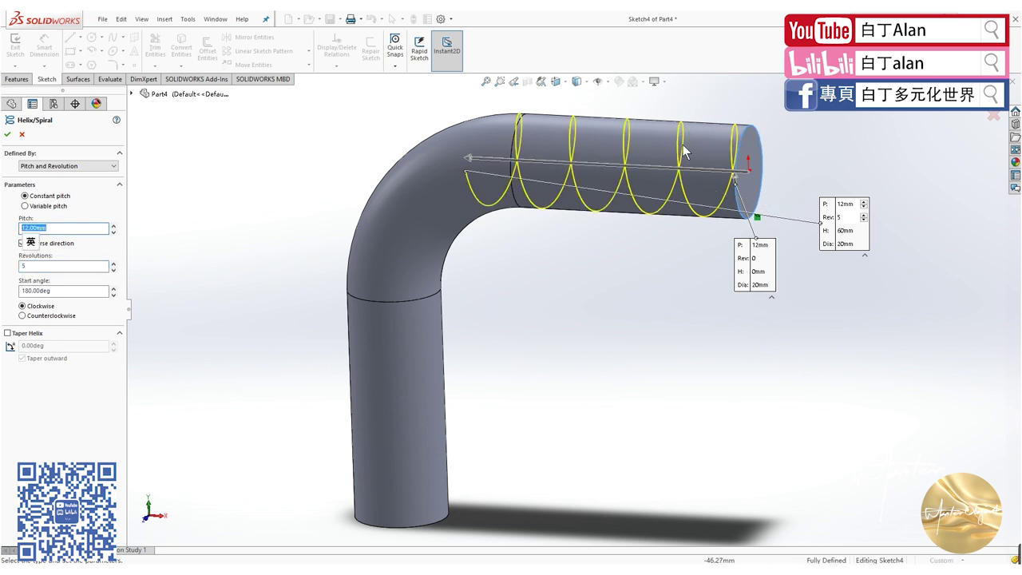
{"action": "type", "text": "5"}
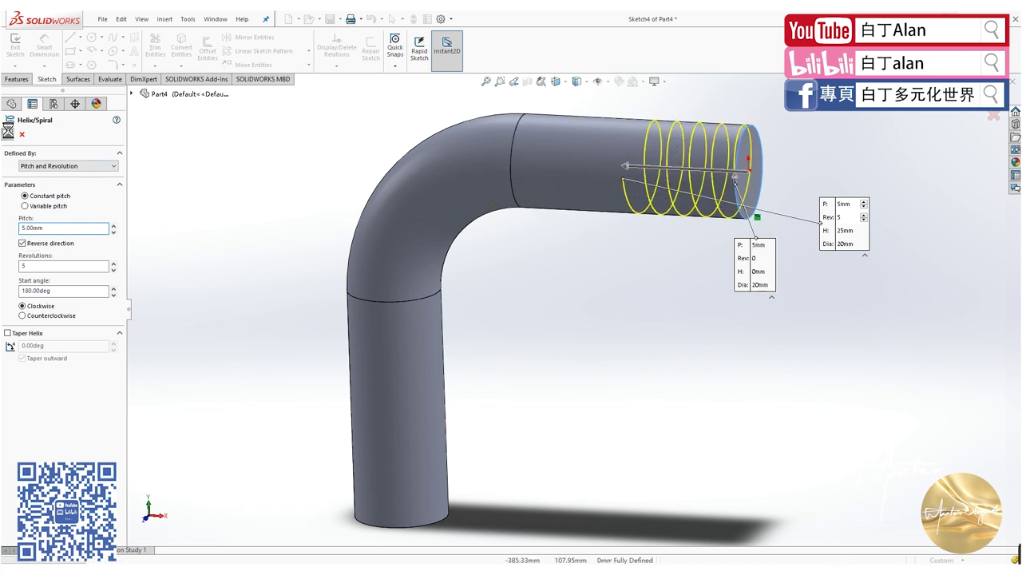
{"action": "left_click", "coordinate": [10, 133]}
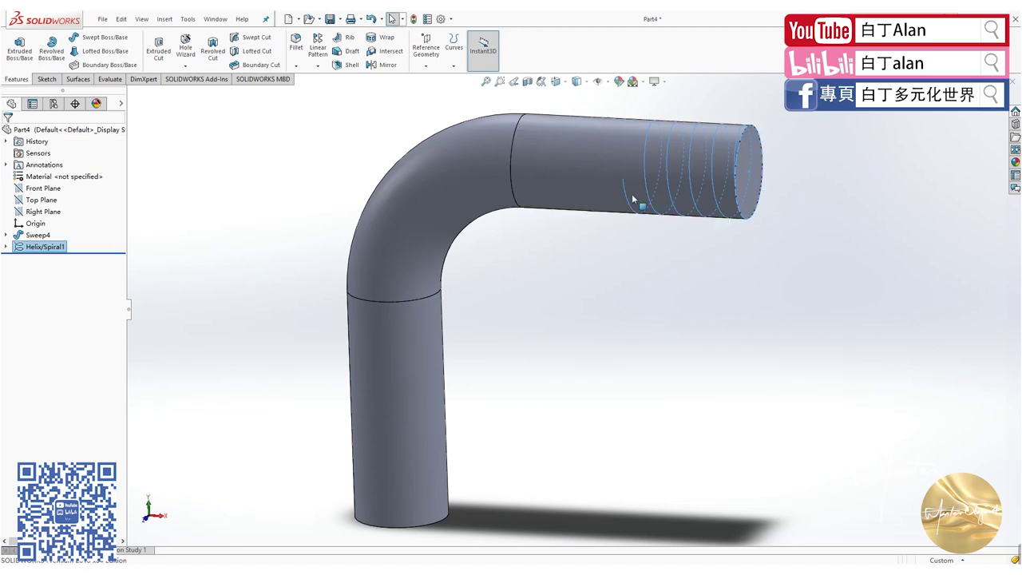
- Inspect the Front and Top Plane positions at the helix end, then start a sketch on Top Plane
{"action": "left_click", "coordinate": [37, 189]}
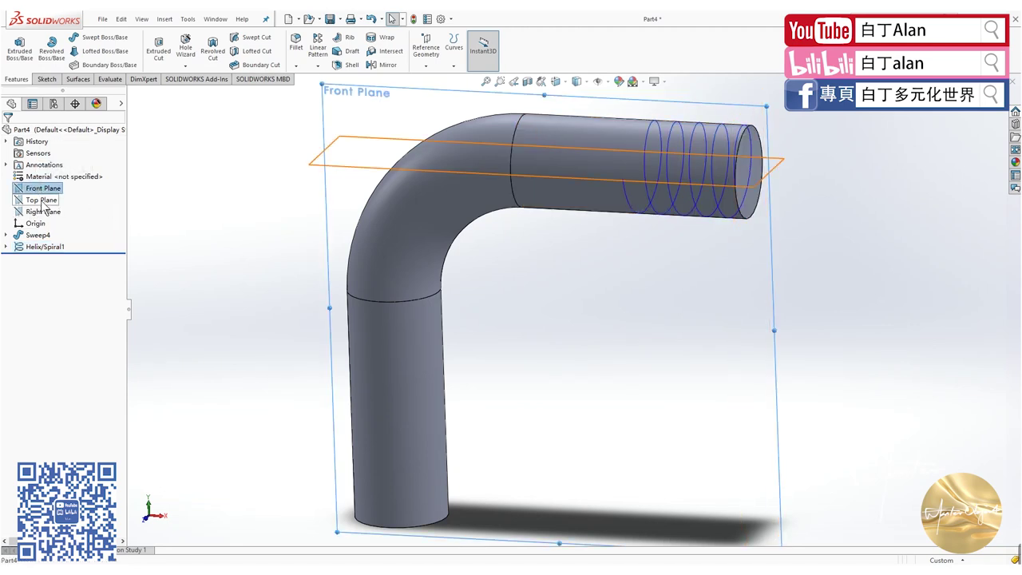
{"action": "left_click", "coordinate": [42, 201]}
{"action": "middle_click_drag", "start_coordinate": [623, 240], "coordinate": [669, 259]}
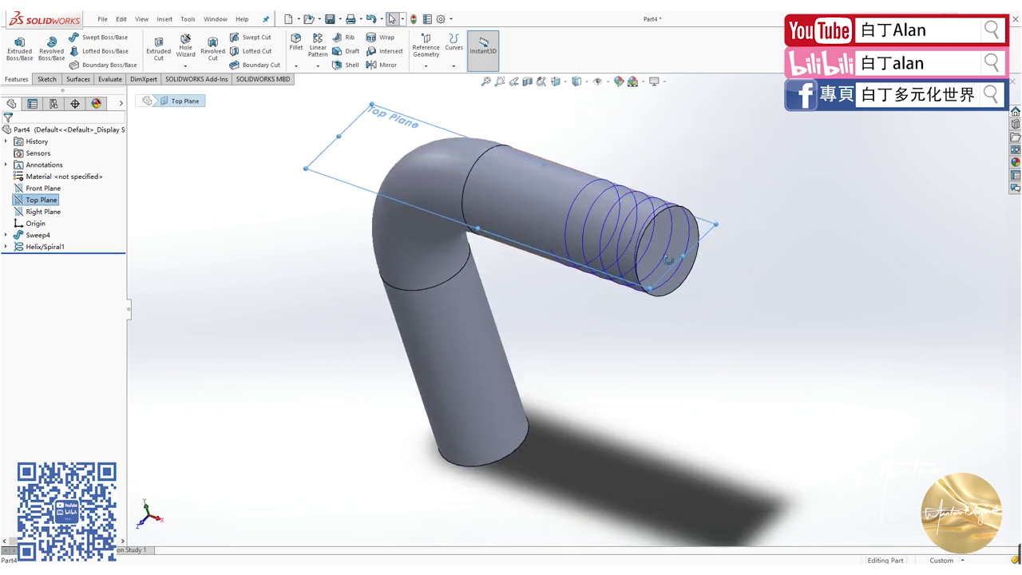
{"action": "scroll", "coordinate": [667, 260], "scroll_direction": "down", "scroll_amount": 5}
{"action": "scroll", "coordinate": [613, 245], "scroll_direction": "down", "scroll_amount": 3}
{"action": "mouse_move", "coordinate": [612, 245]}
{"action": "middle_mouse_down"}
{"action": "mouse_move", "coordinate": [655, 124]}
{"action": "mouse_move", "coordinate": [642, 156]}
{"action": "mouse_move", "coordinate": [549, 177]}
{"action": "middle_mouse_up"}
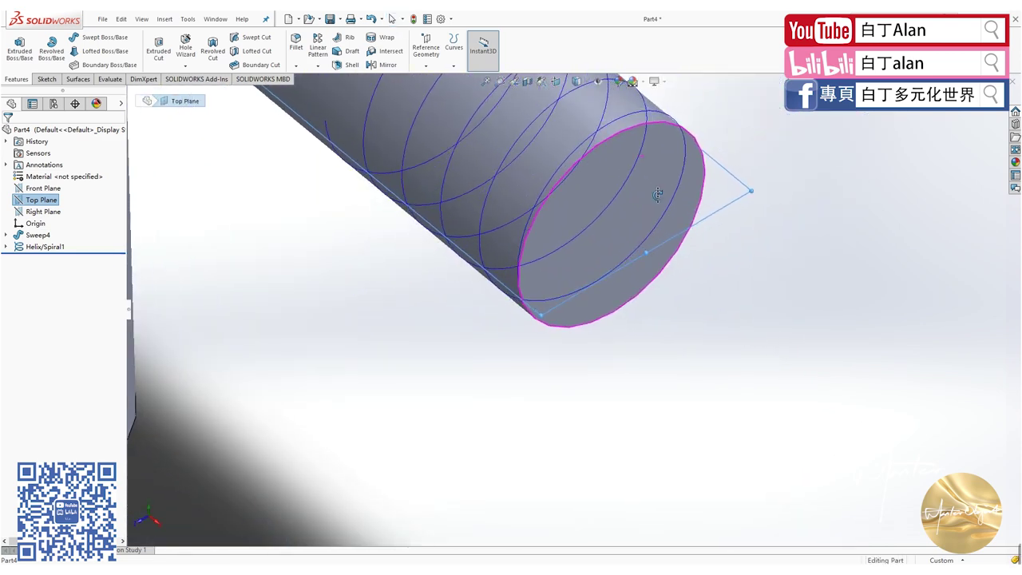
{"action": "left_click", "coordinate": [542, 190]}
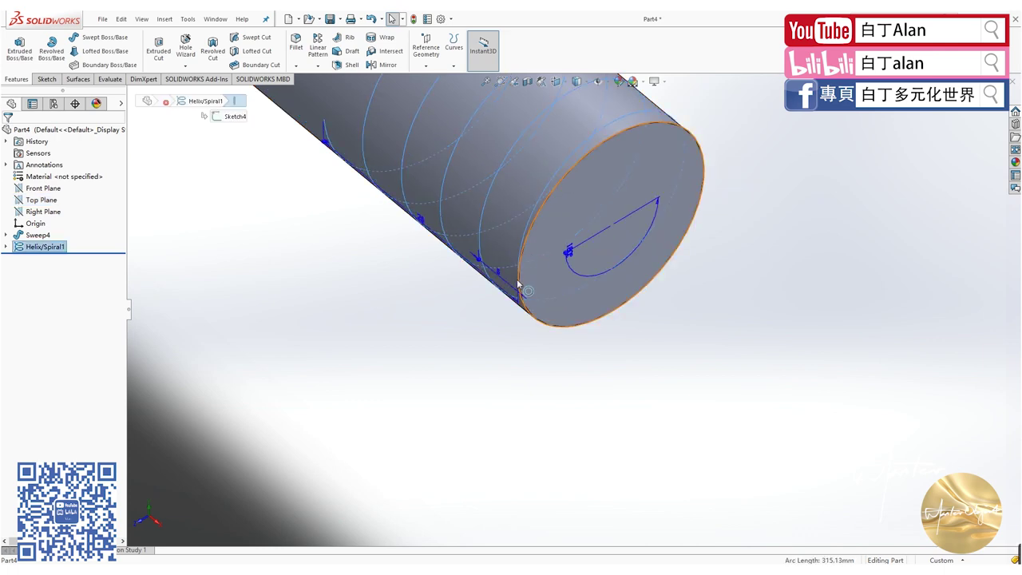
{"action": "left_click", "coordinate": [41, 189]}
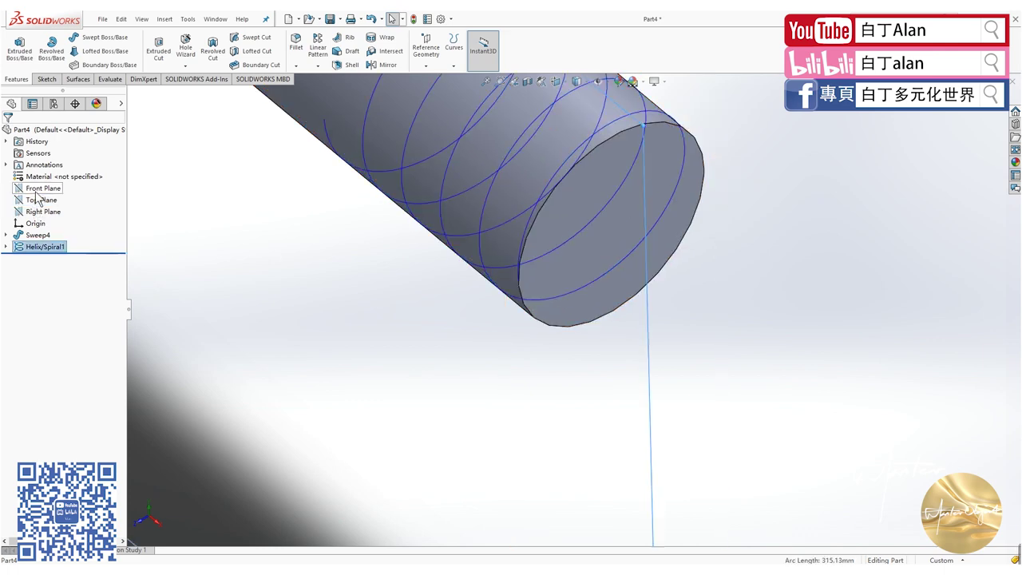
{"action": "key", "text": "f"}
{"action": "left_click", "coordinate": [42, 200]}
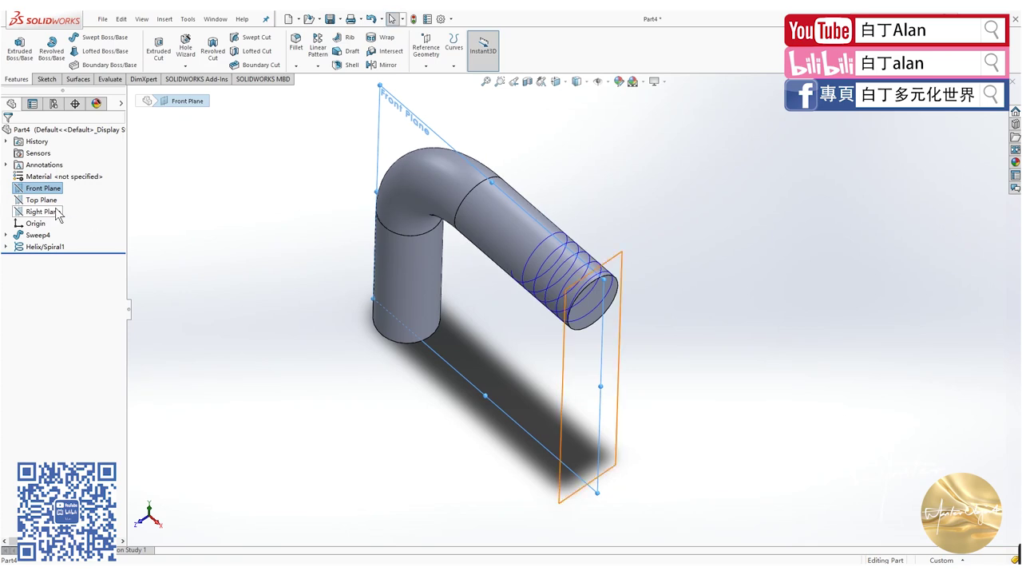
{"action": "scroll", "coordinate": [496, 267], "scroll_direction": "down", "scroll_amount": 5}
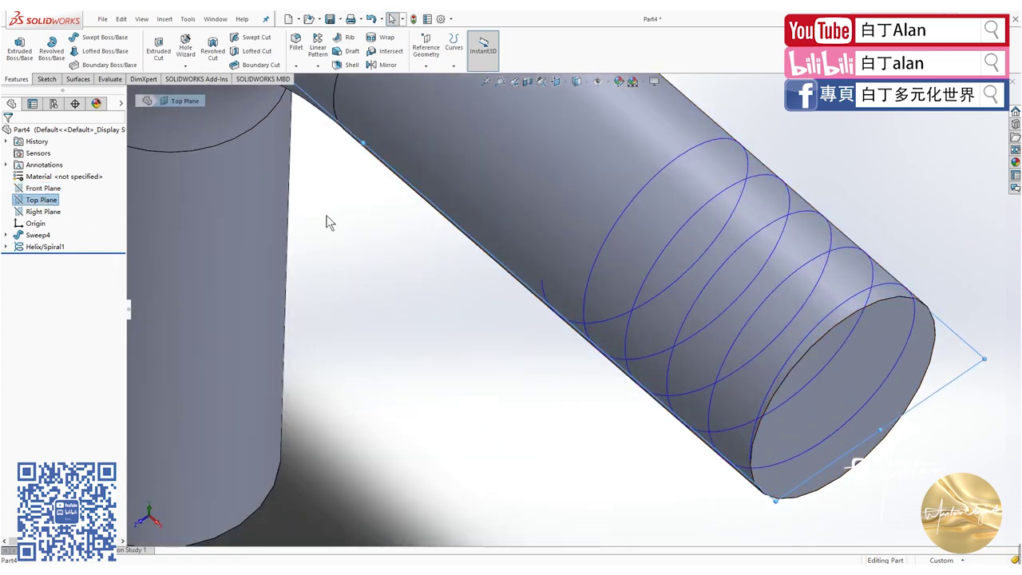
{"action": "left_click", "coordinate": [46, 79]}
{"action": "left_click", "coordinate": [15, 46]}
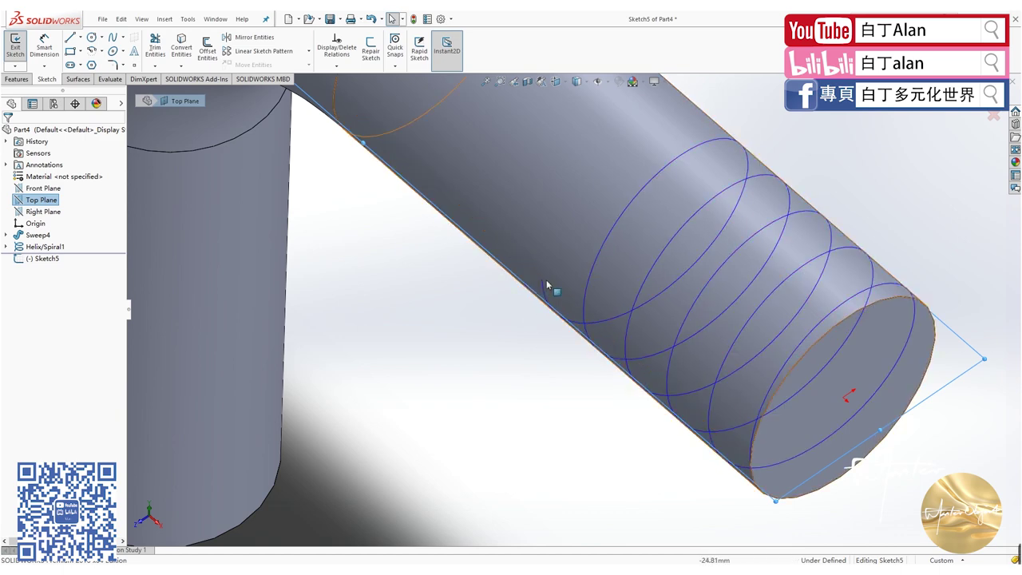
- Look straight at the Top Plane and draw a closed four-line trapezoid at the pipe edge
{"action": "middle_click_drag", "start_coordinate": [546, 291], "coordinate": [559, 270]}
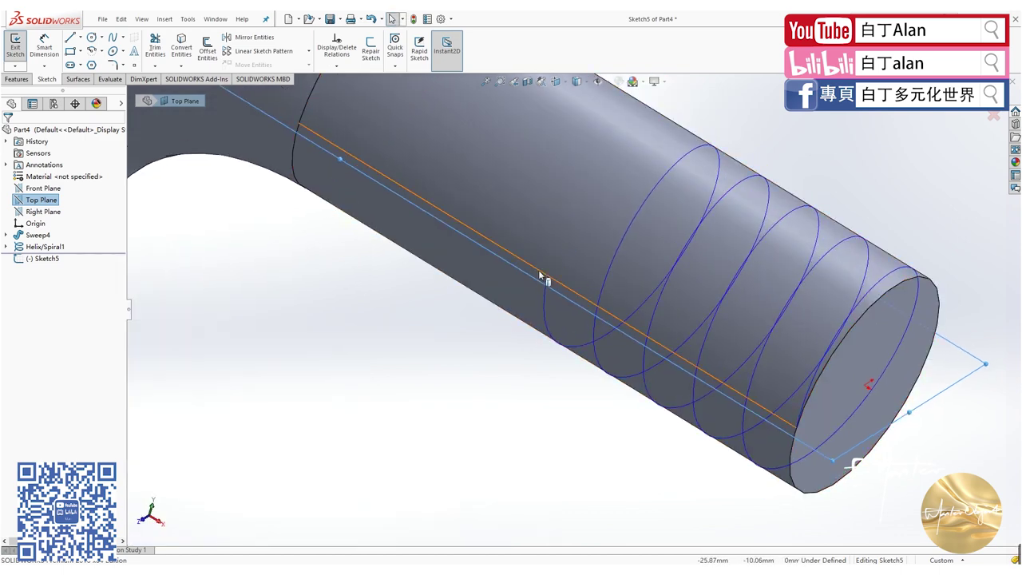
{"action": "key", "text": "ctrl+8"}
{"action": "scroll", "coordinate": [775, 365], "scroll_direction": "down", "scroll_amount": 3}
{"action": "scroll", "coordinate": [775, 365], "scroll_direction": "down", "scroll_amount": 3}
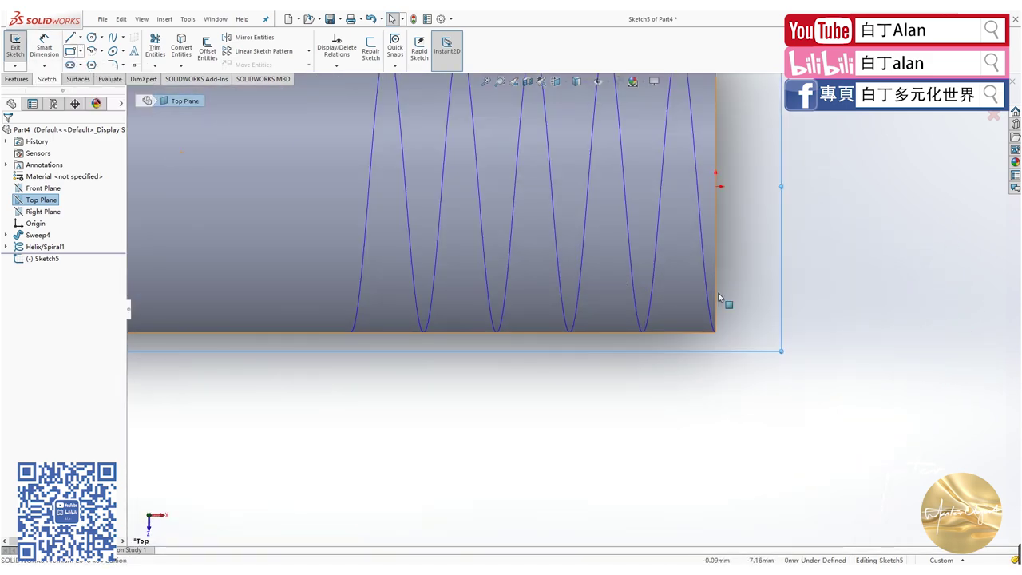
{"action": "scroll", "coordinate": [706, 339], "scroll_direction": "down", "scroll_amount": 4}
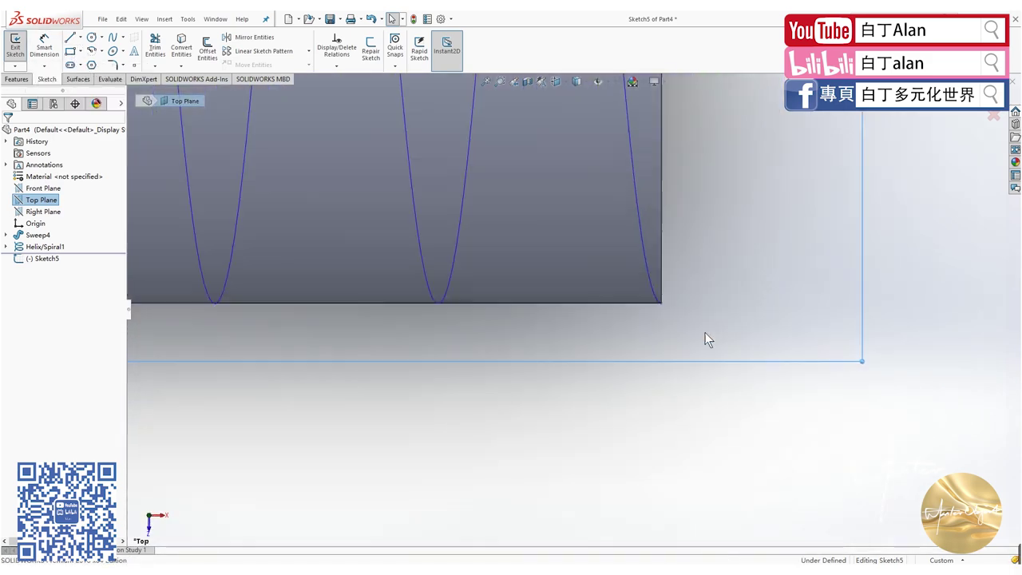
{"action": "left_click", "coordinate": [70, 37]}
{"action": "left_click", "coordinate": [608, 282]}
{"action": "left_click", "coordinate": [583, 328]}
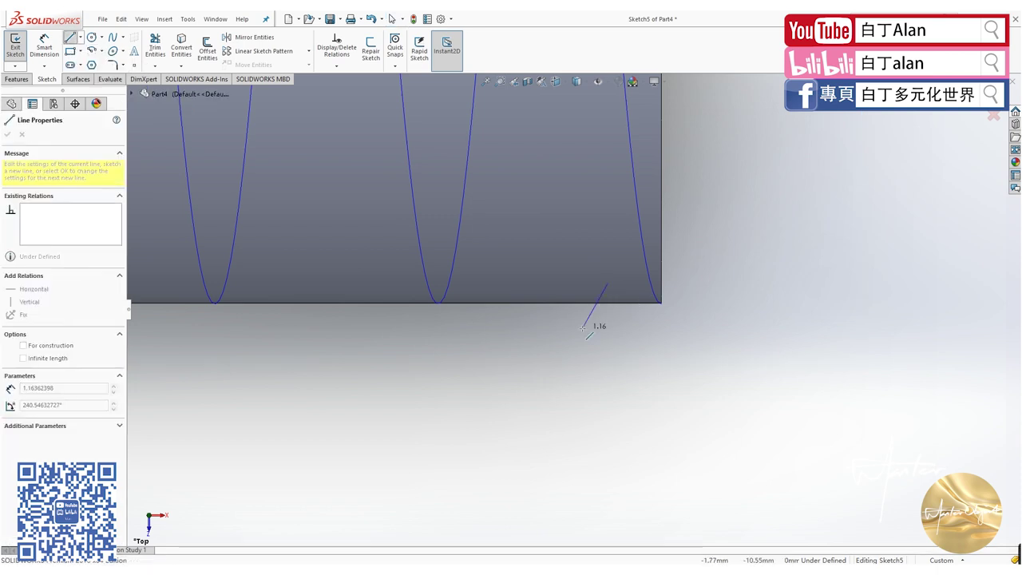
{"action": "left_click", "coordinate": [661, 328]}
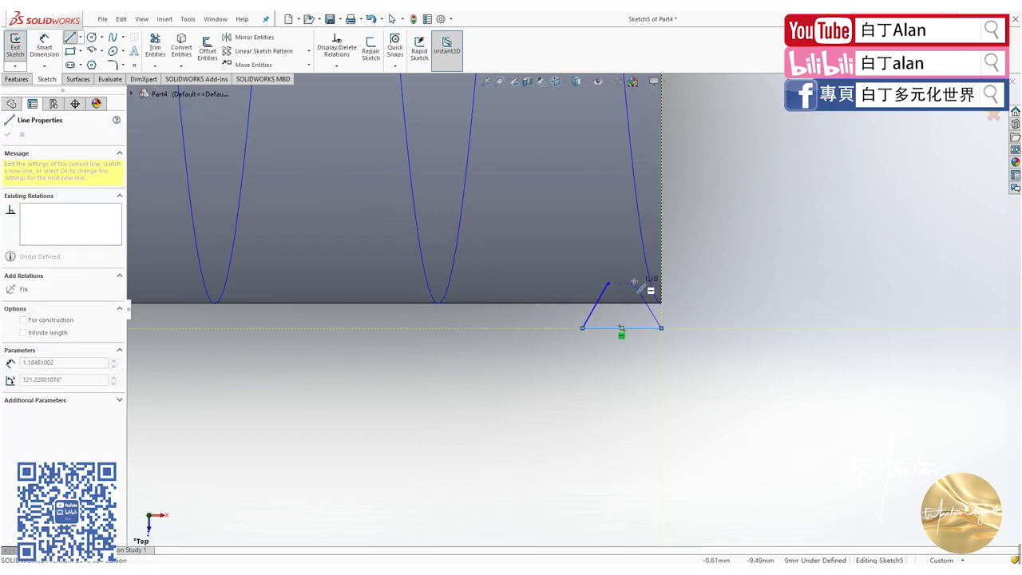
{"action": "left_click", "coordinate": [636, 283]}
{"action": "left_click", "coordinate": [607, 283]}
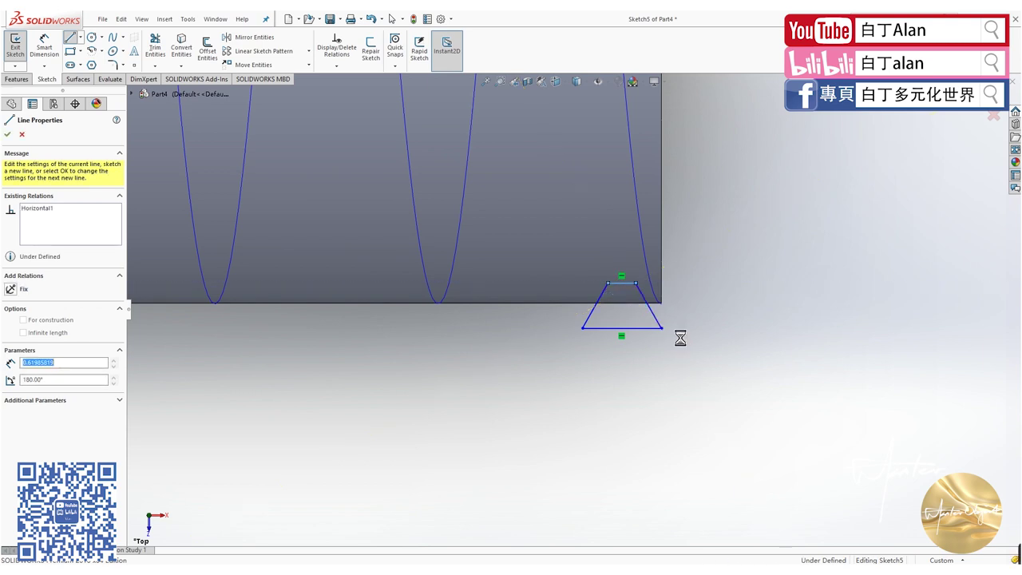
{"action": "key", "text": "Escape"}
- Make the trapezoid's corner coincident with the pipe end edge and its base collinear with the cylinder edge
{"action": "left_click", "coordinate": [662, 329]}
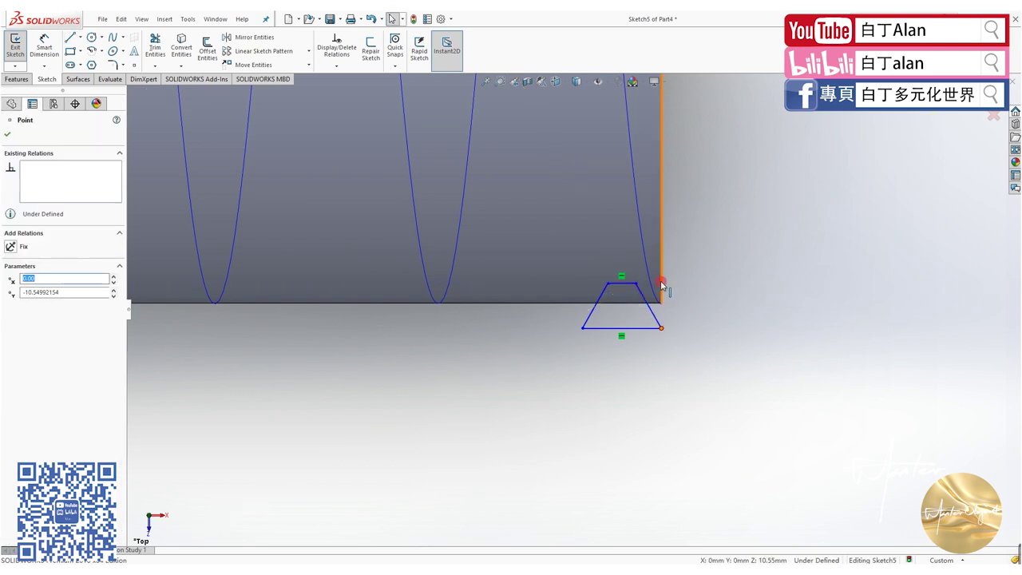
{"action": "left_click", "coordinate": [14, 323]}
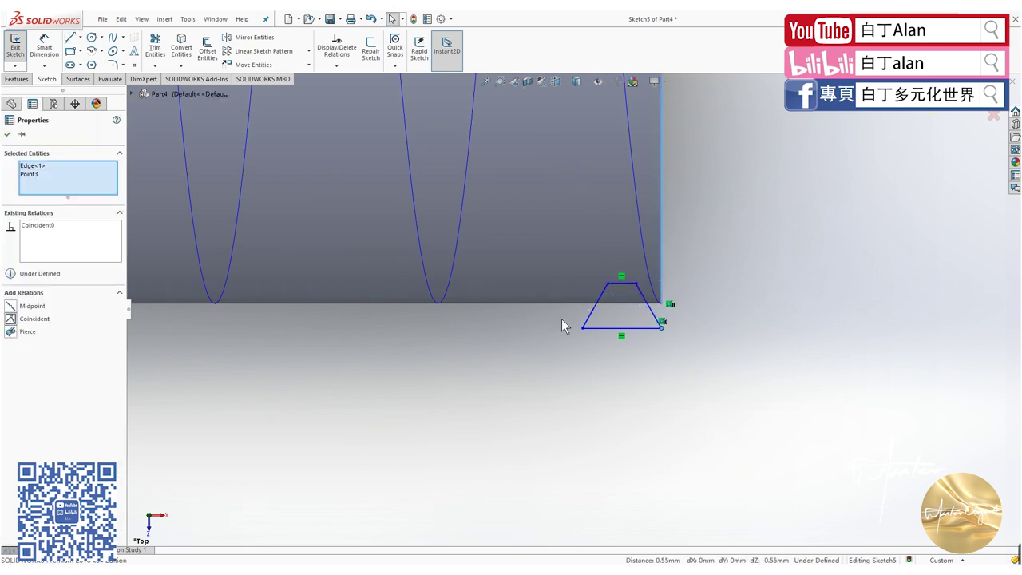
{"action": "left_click", "coordinate": [639, 335]}
{"action": "left_click", "coordinate": [639, 328]}
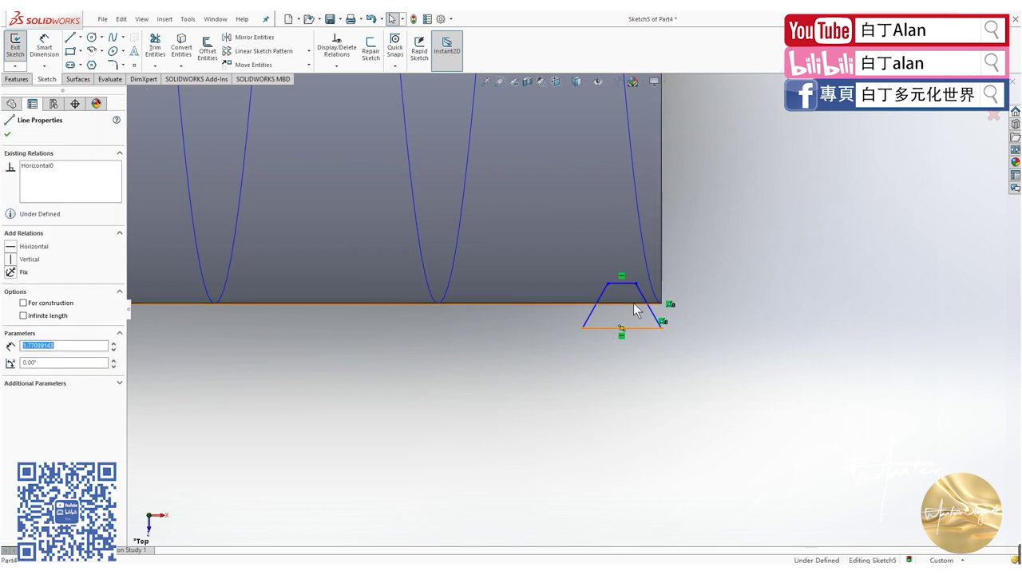
{"action": "left_click", "coordinate": [633, 303], "text": "ctrl"}
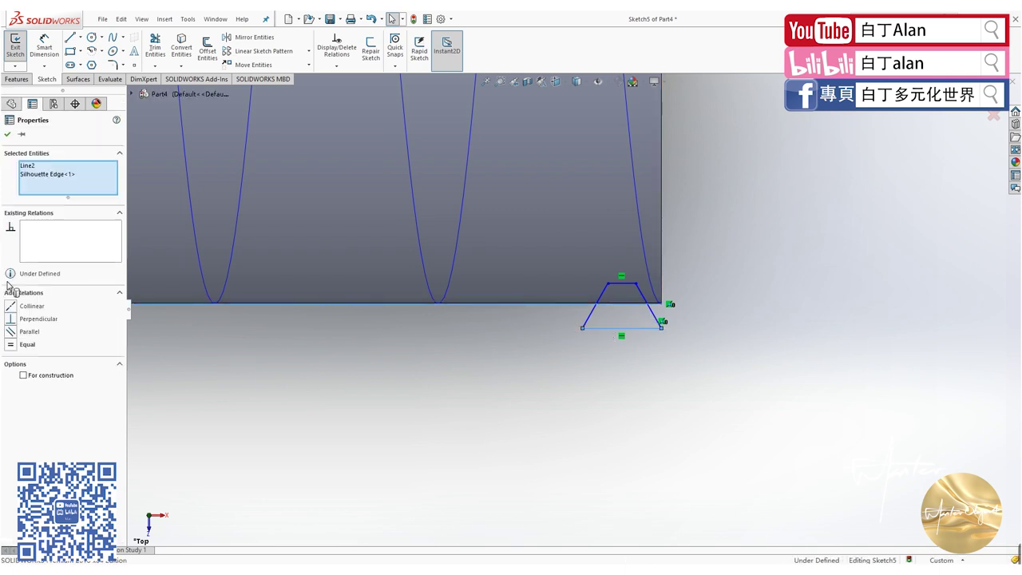
{"action": "left_click", "coordinate": [16, 305]}
{"action": "key", "text": "Escape"}
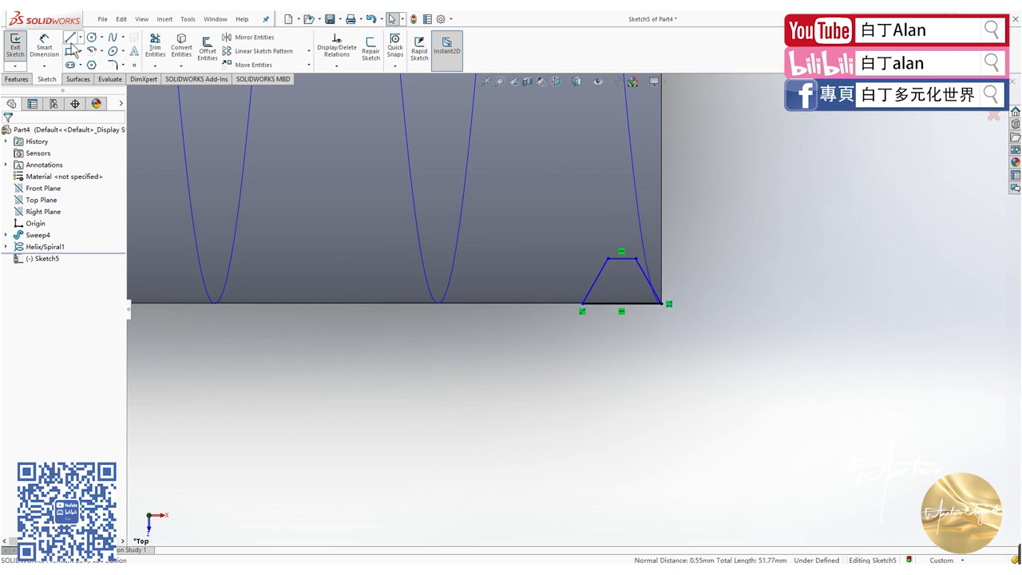
- Dimension the trapezoid base at 2 mm and its top at 1 mm
{"action": "left_click", "coordinate": [634, 340]}
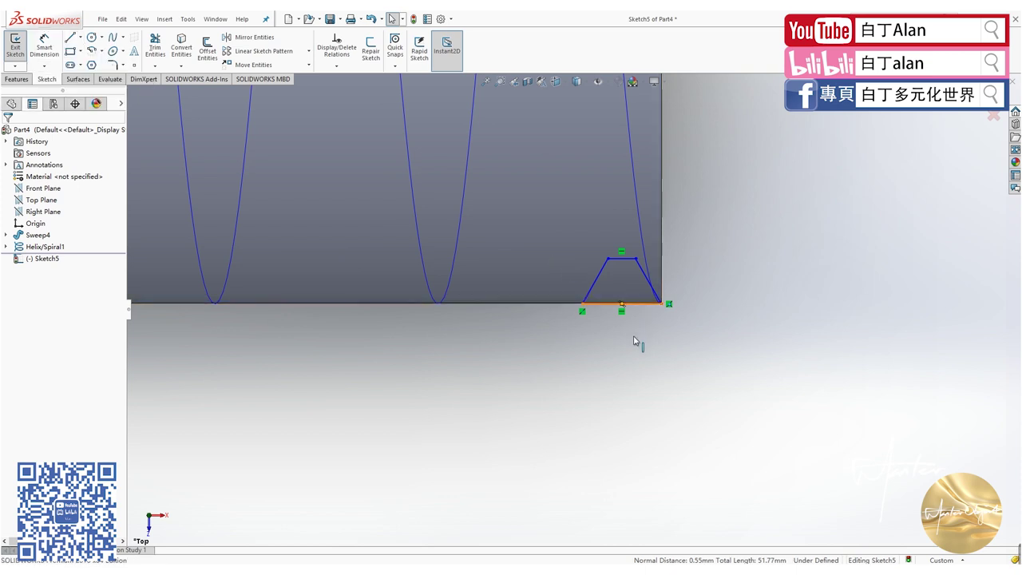
{"action": "left_click", "coordinate": [44, 46]}
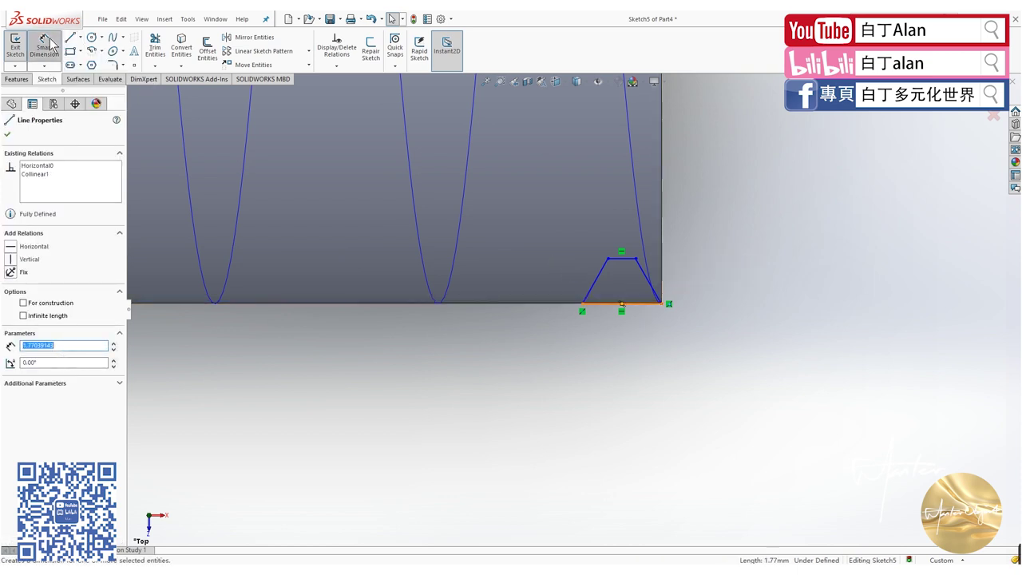
{"action": "left_click", "coordinate": [648, 334]}
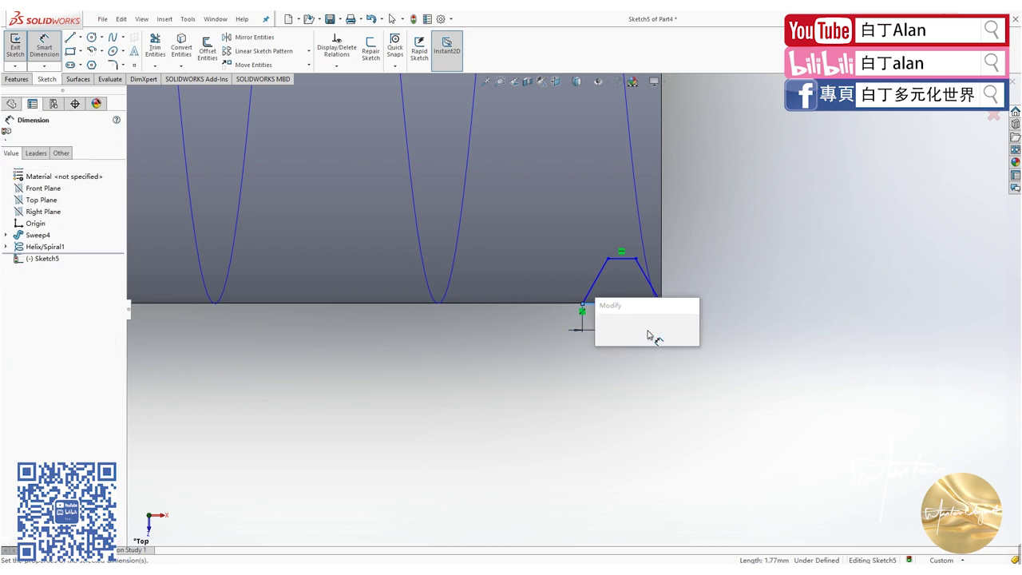
{"action": "type", "text": "2"}
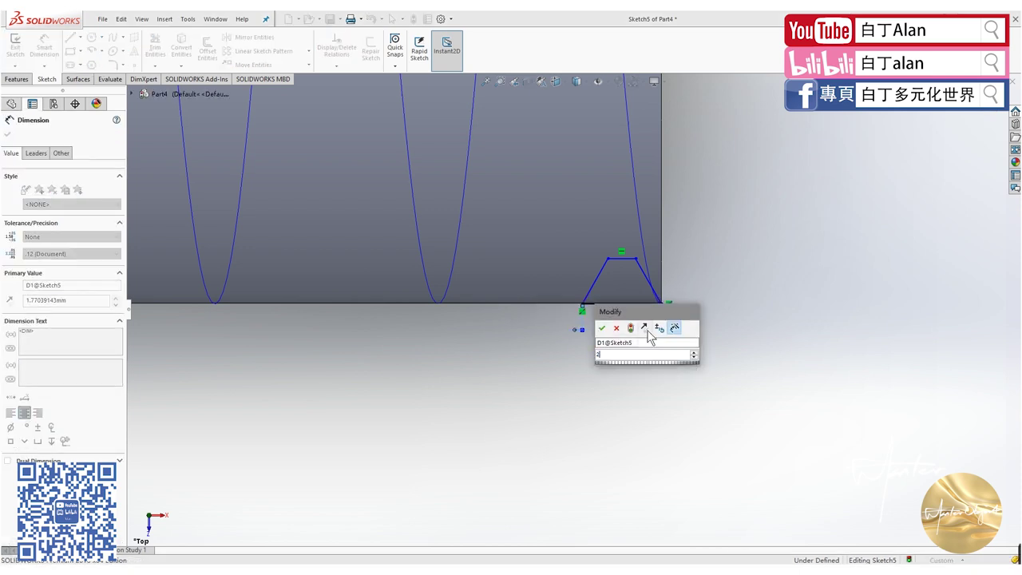
{"action": "key", "text": "Return"}
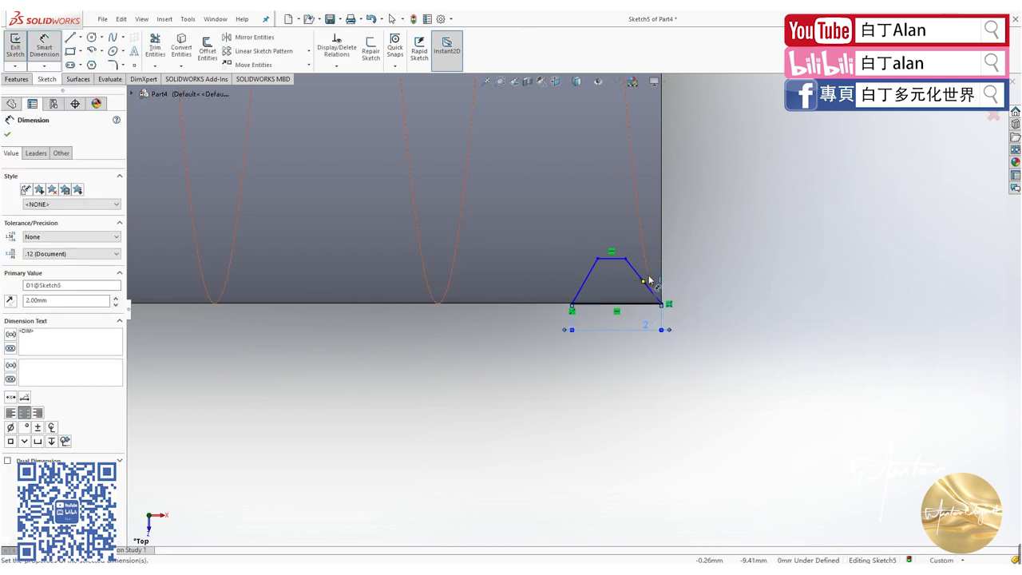
{"action": "left_click", "coordinate": [617, 236]}
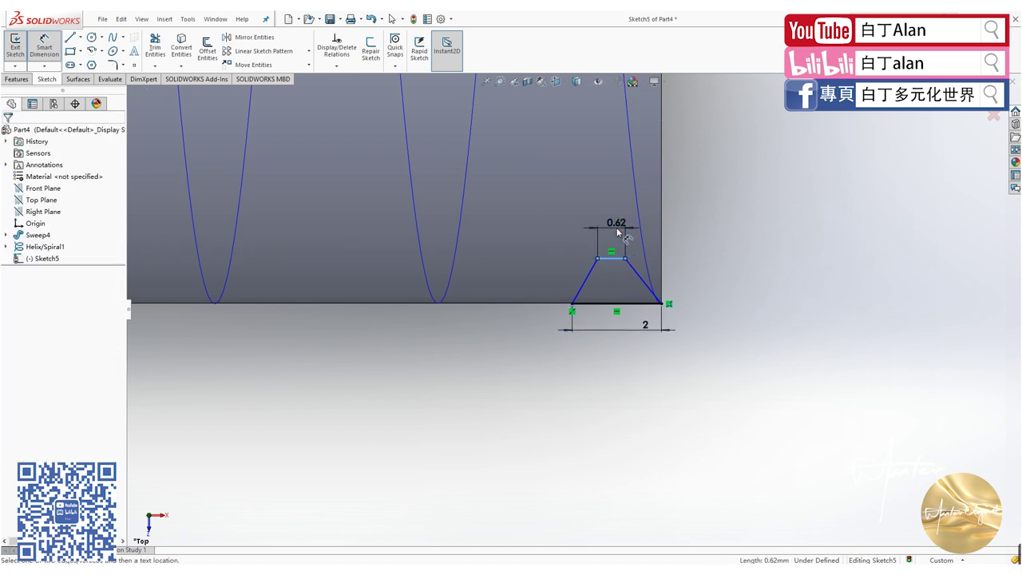
{"action": "left_click", "coordinate": [617, 233]}
{"action": "type", "text": "1"}
{"action": "key", "text": "Return"}
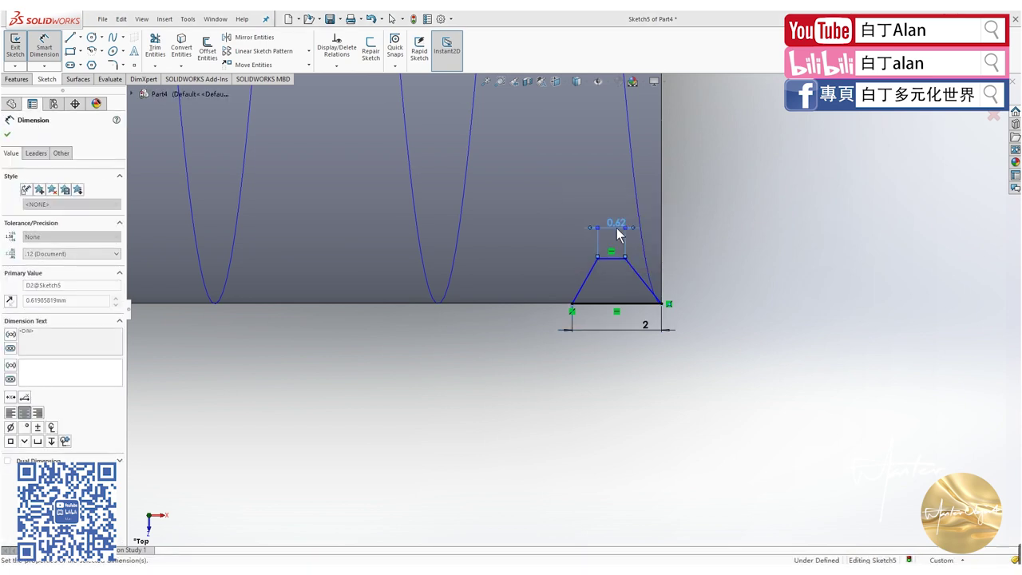
{"action": "key", "text": "Escape"}
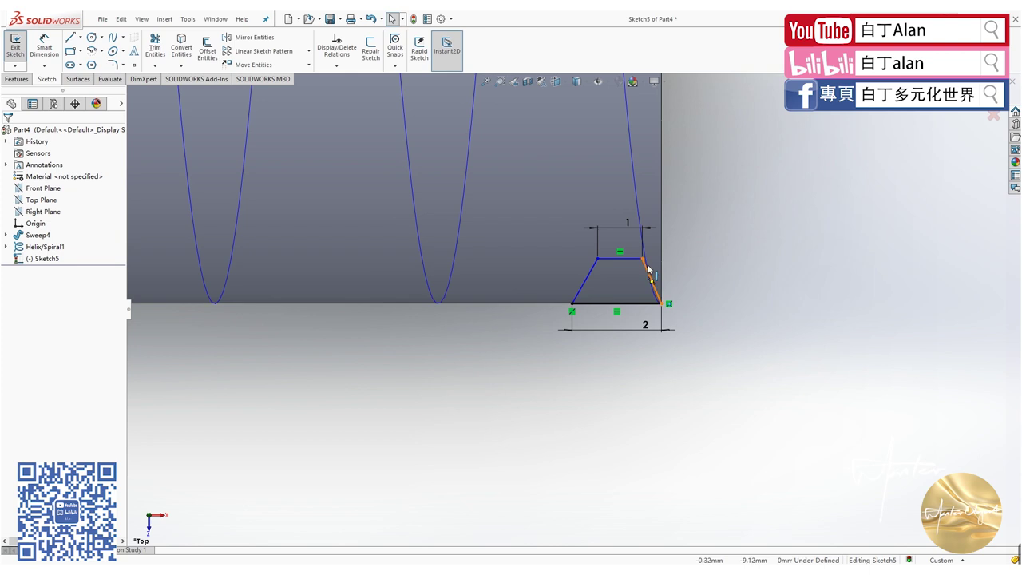
- Make the two sloping sides of the trapezoid equal
{"action": "left_click", "coordinate": [649, 271]}
{"action": "left_click", "coordinate": [584, 280], "text": "ctrl"}
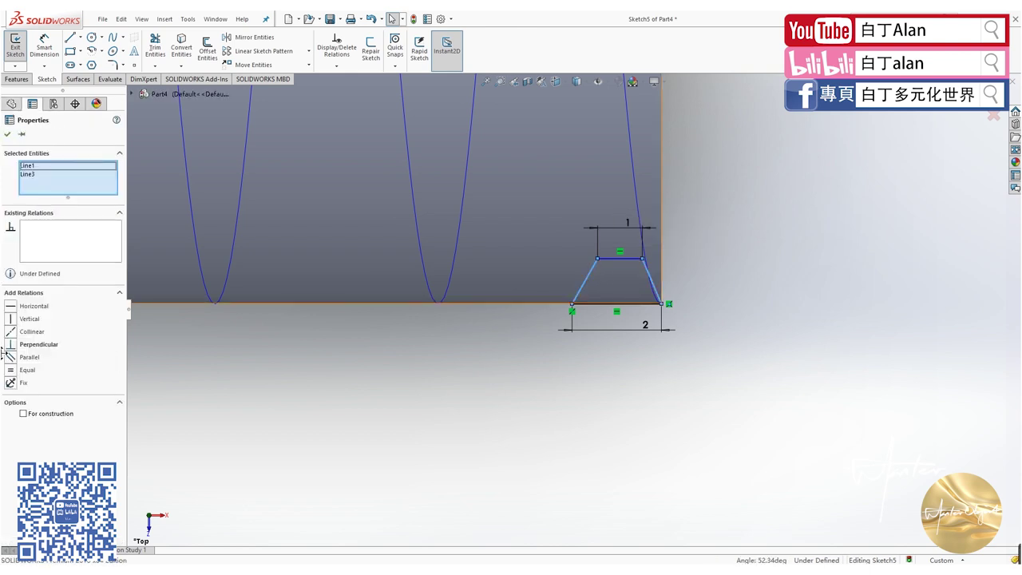
{"action": "left_click", "coordinate": [12, 370]}
{"action": "key", "text": "Escape"}
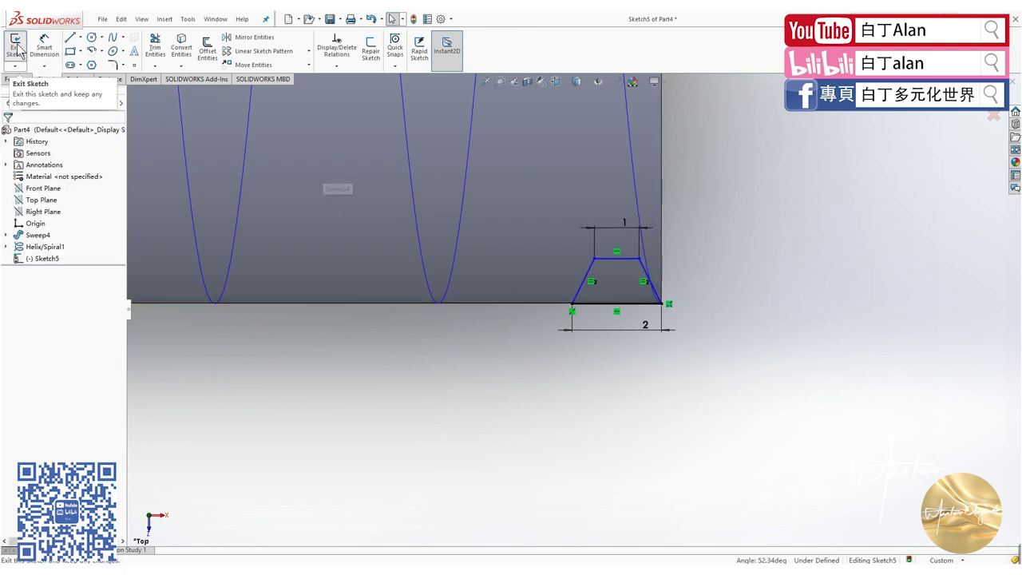
- Dimension the trapezoid height at 1 mm, then undo the last change to leave it under-defined
{"action": "left_click", "coordinate": [44, 46]}
{"action": "left_click", "coordinate": [605, 259]}
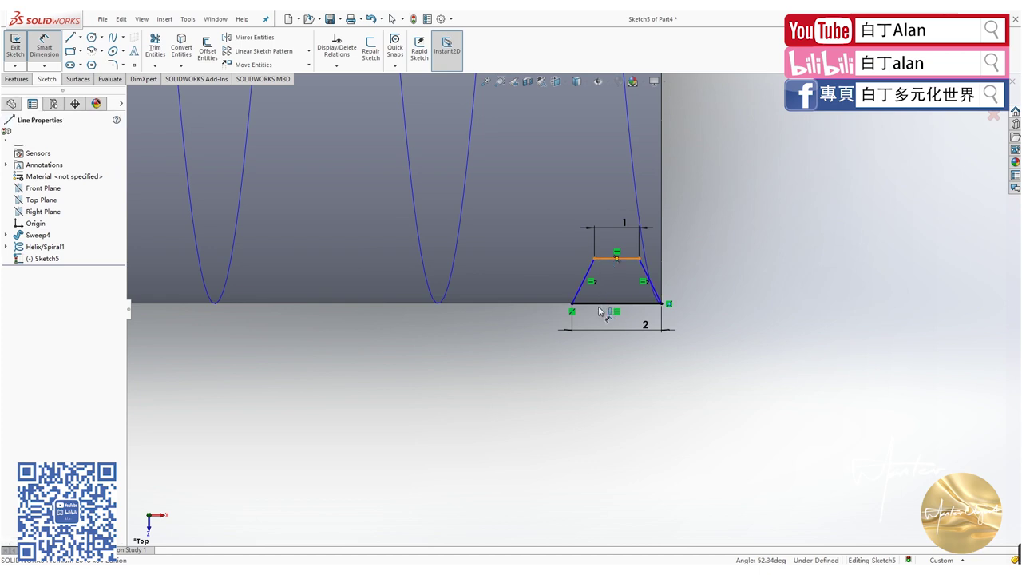
{"action": "left_click", "coordinate": [598, 303]}
{"action": "left_click", "coordinate": [527, 299]}
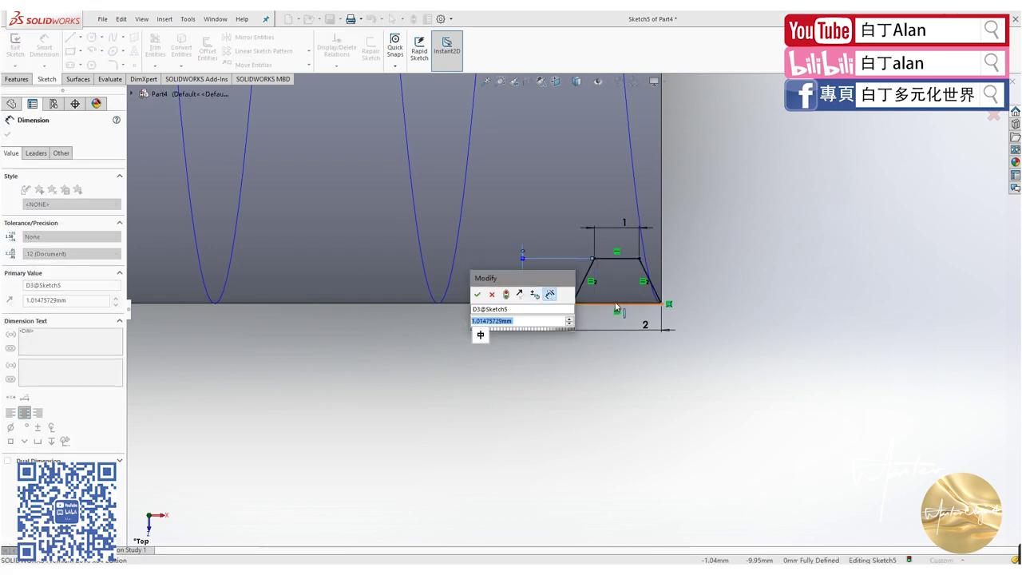
{"action": "type", "text": "1"}
{"action": "key", "text": "Return"}
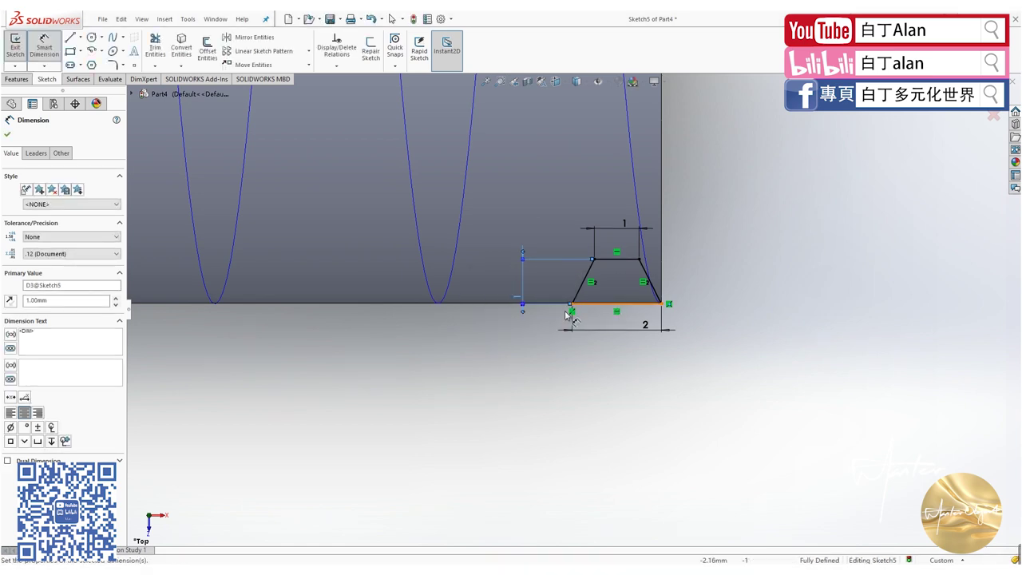
{"action": "key", "text": "Escape"}
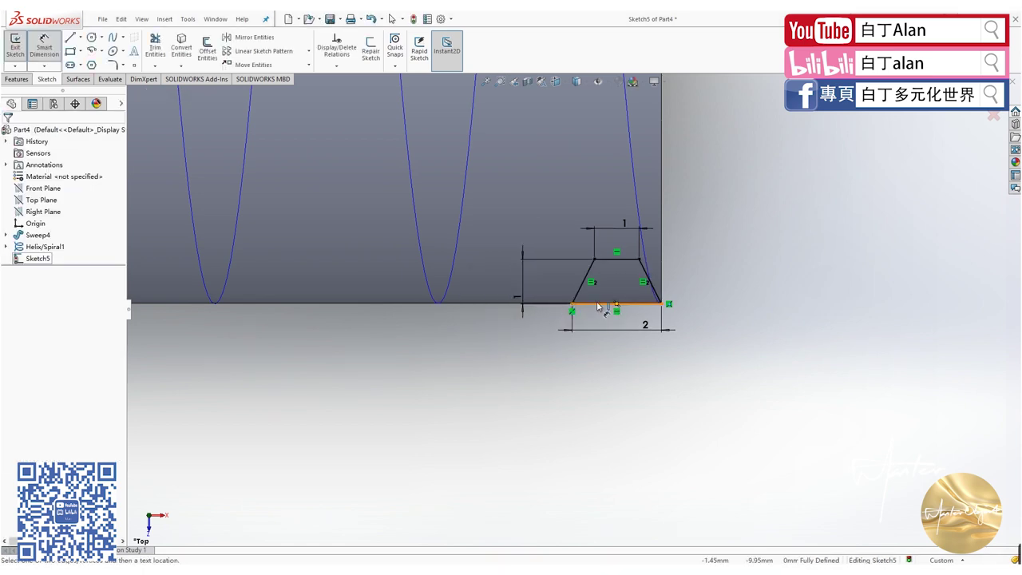
{"action": "left_click", "coordinate": [599, 316]}
{"action": "key", "text": "Escape"}
{"action": "key", "text": "Escape"}
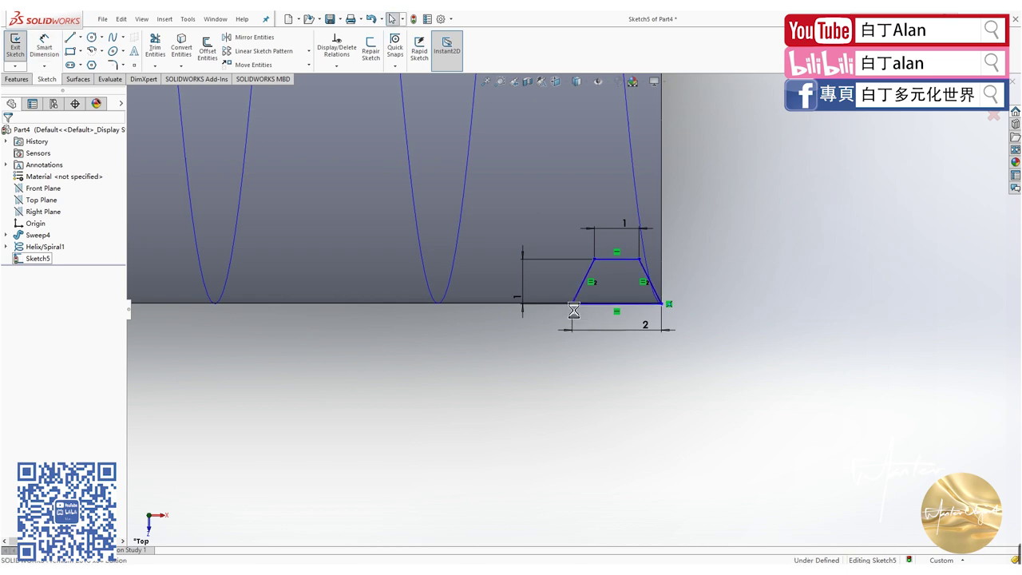
{"action": "key", "text": "ctrl+z"}
- Drag the trapezoid base below the pipe edge, try a gap dimension, and undo it
{"action": "left_click_drag", "start_coordinate": [591, 317], "coordinate": [591, 329]}
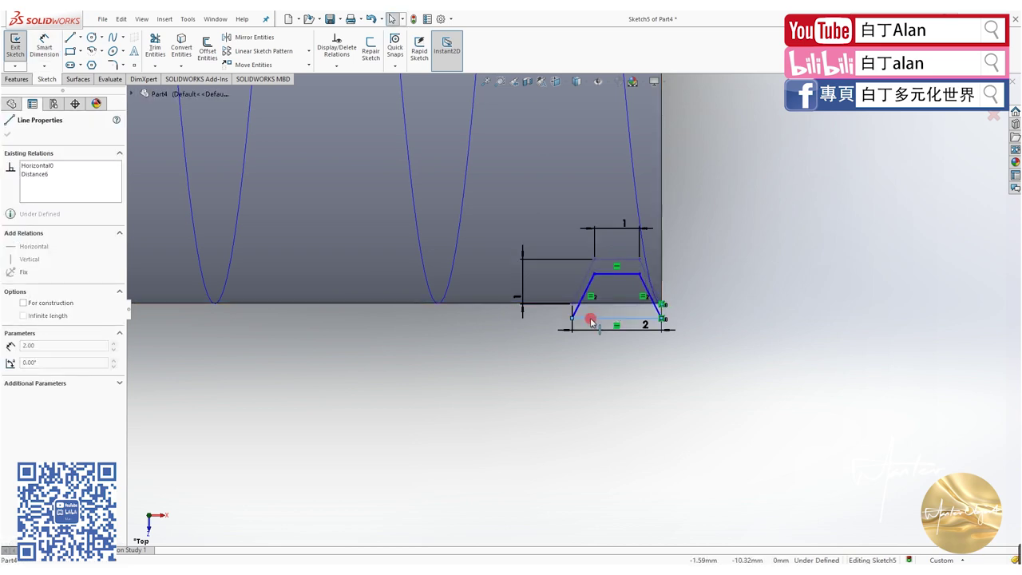
{"action": "left_click", "coordinate": [45, 46]}
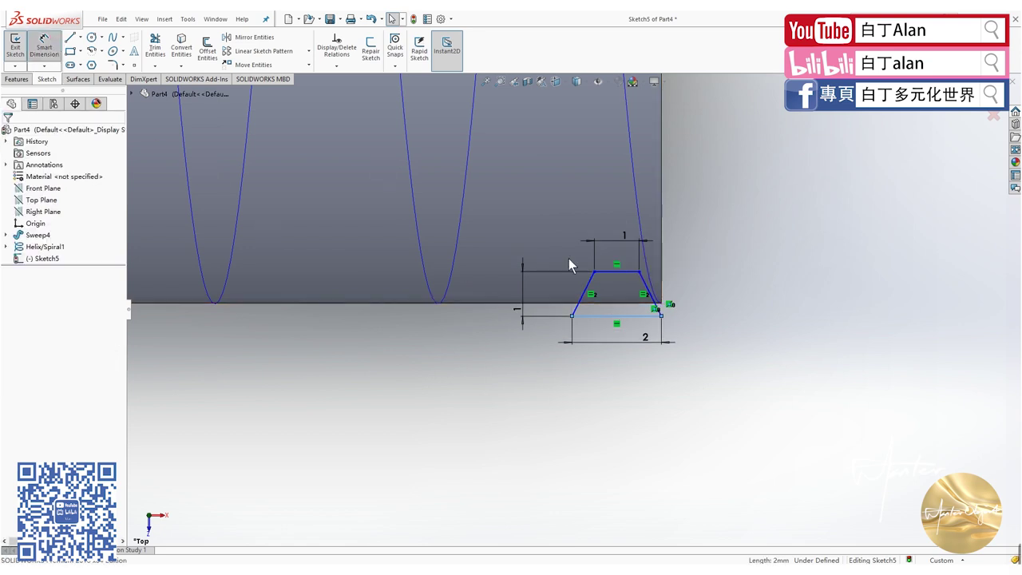
{"action": "left_click", "coordinate": [599, 315]}
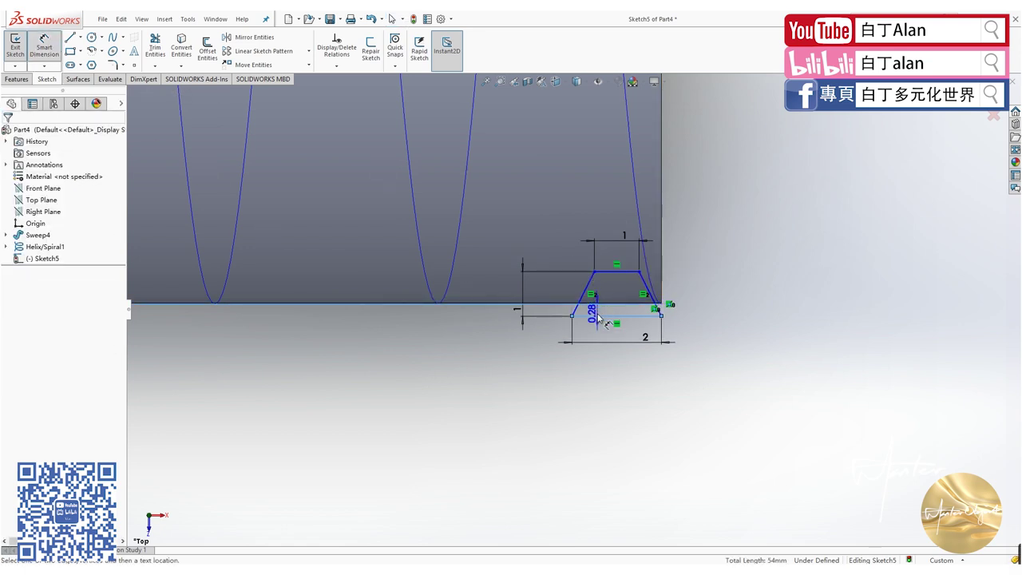
{"action": "left_click", "coordinate": [606, 318]}
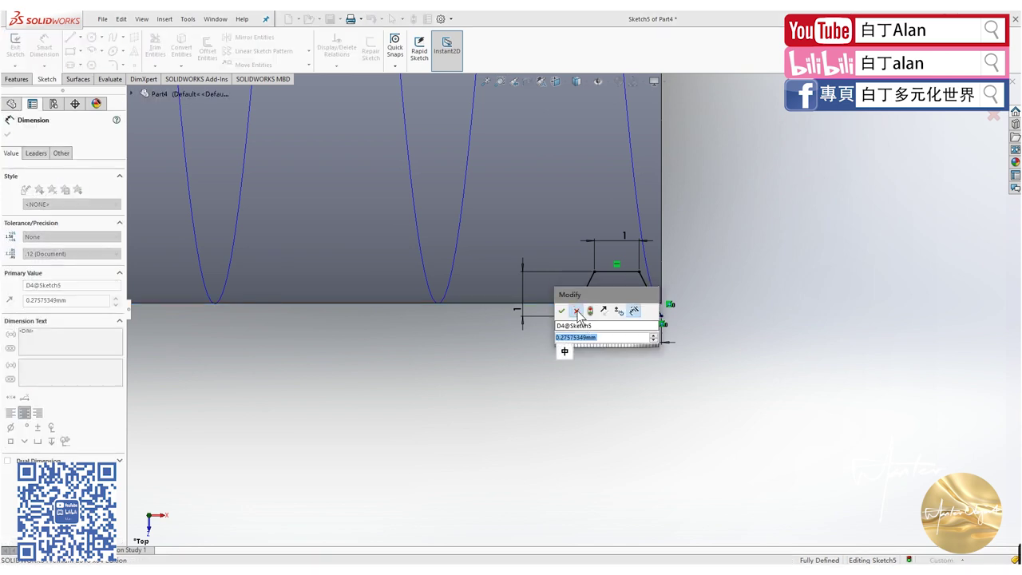
{"action": "left_click", "coordinate": [577, 311]}
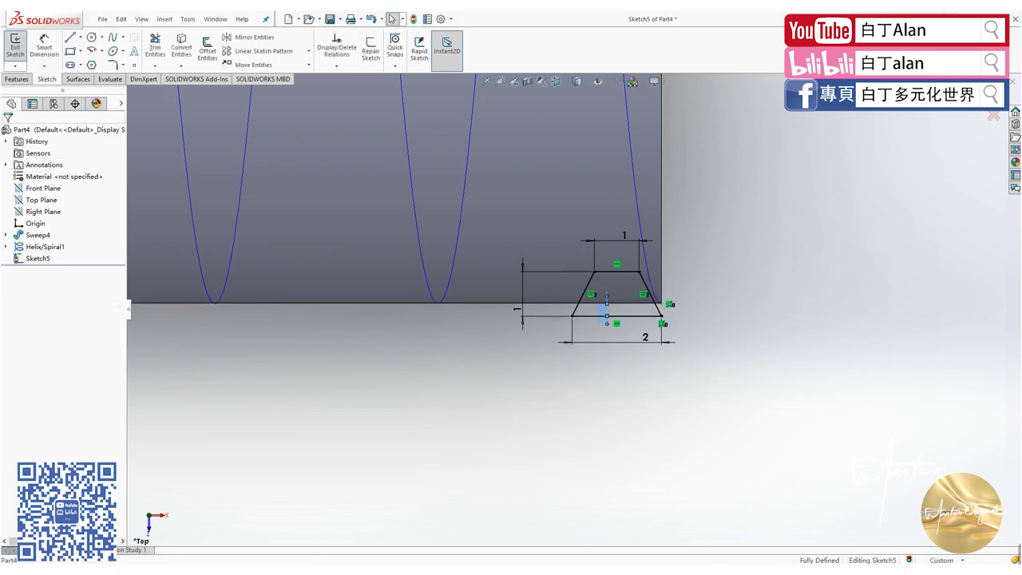
{"action": "key", "text": "ctrl+z"}
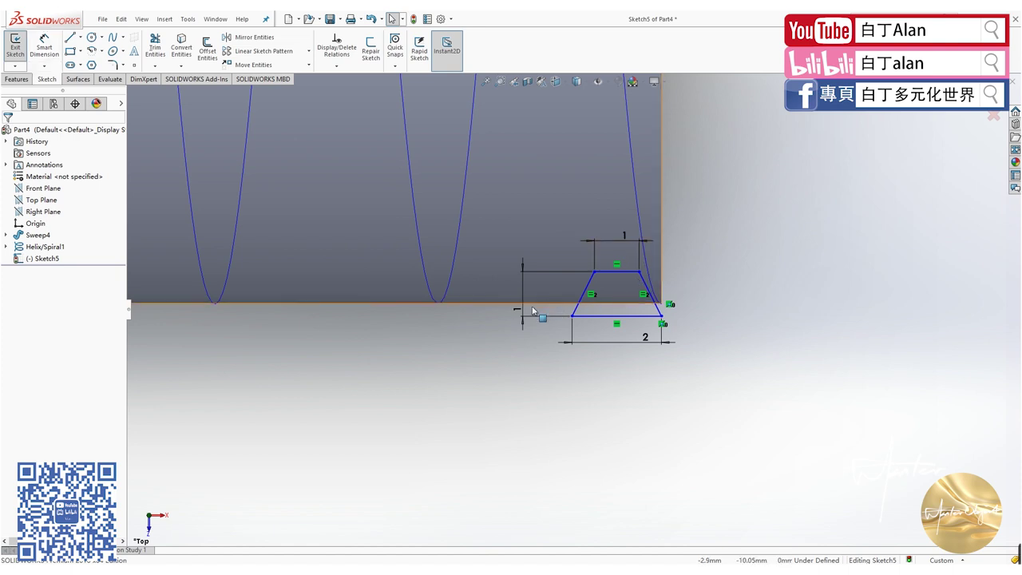
- Dimension the trapezoid base 0.10 mm off the cylinder edge
{"action": "left_click", "coordinate": [534, 311]}
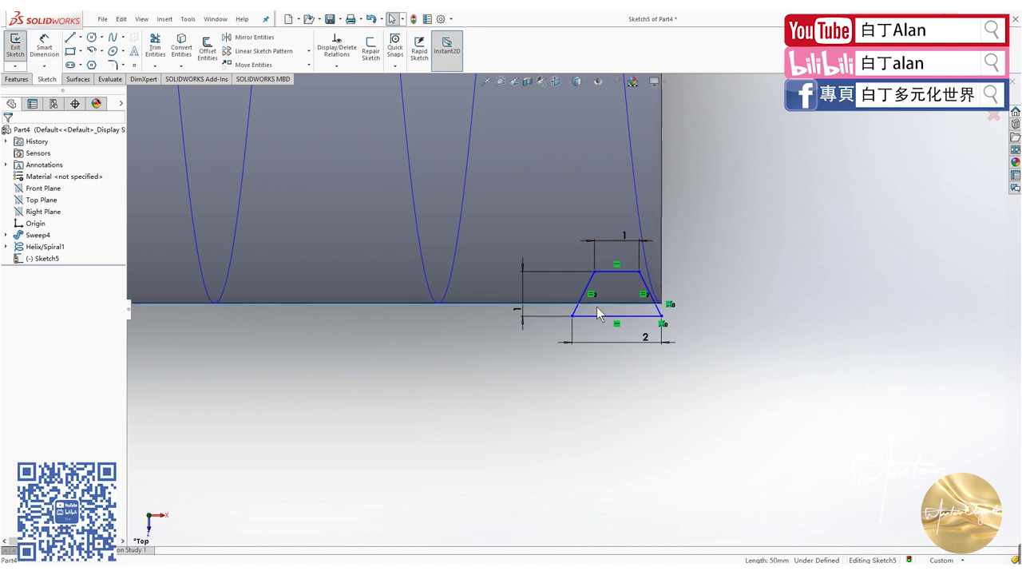
{"action": "left_click", "coordinate": [44, 46]}
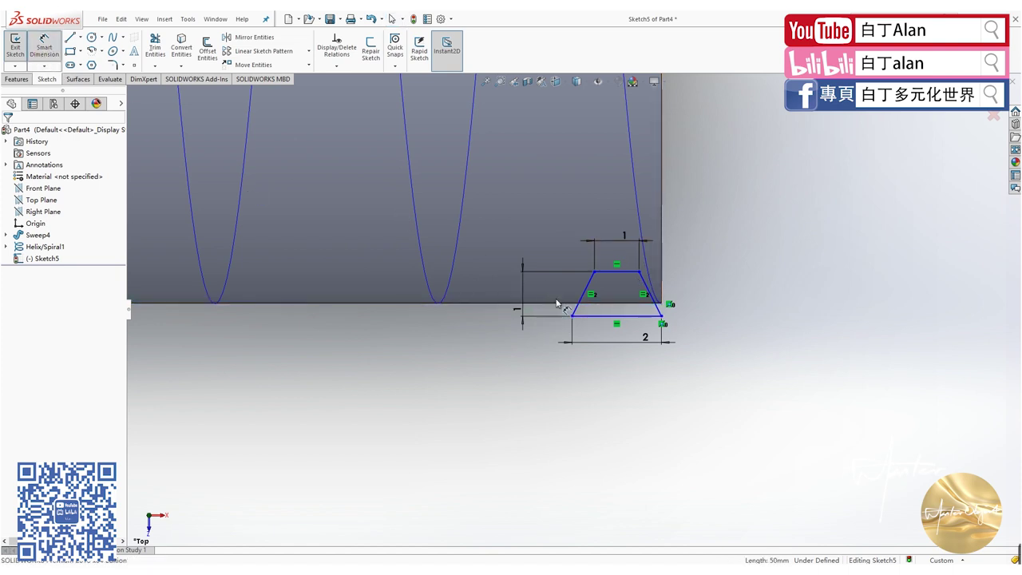
{"action": "left_click", "coordinate": [594, 312]}
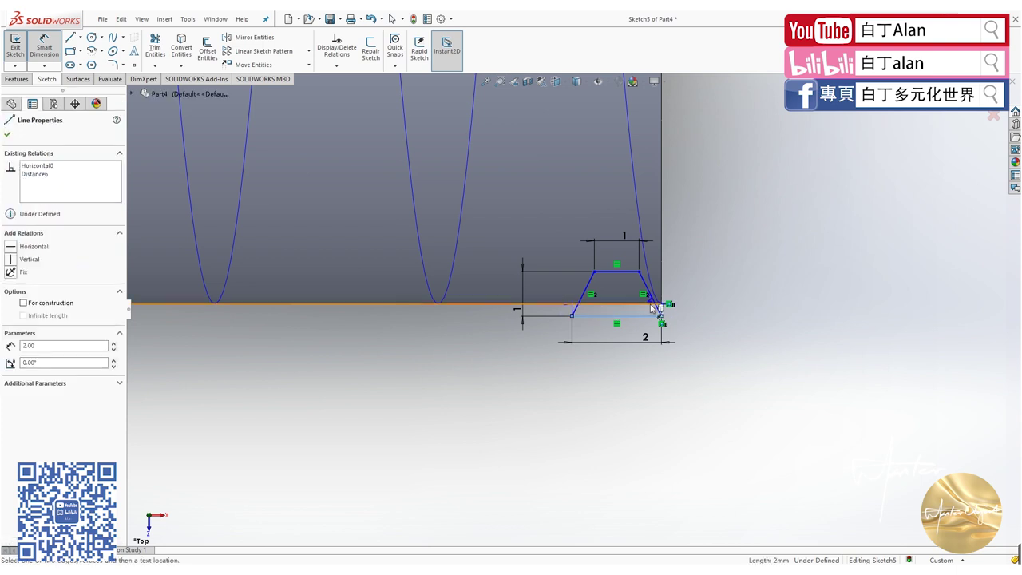
{"action": "left_click", "coordinate": [704, 311]}
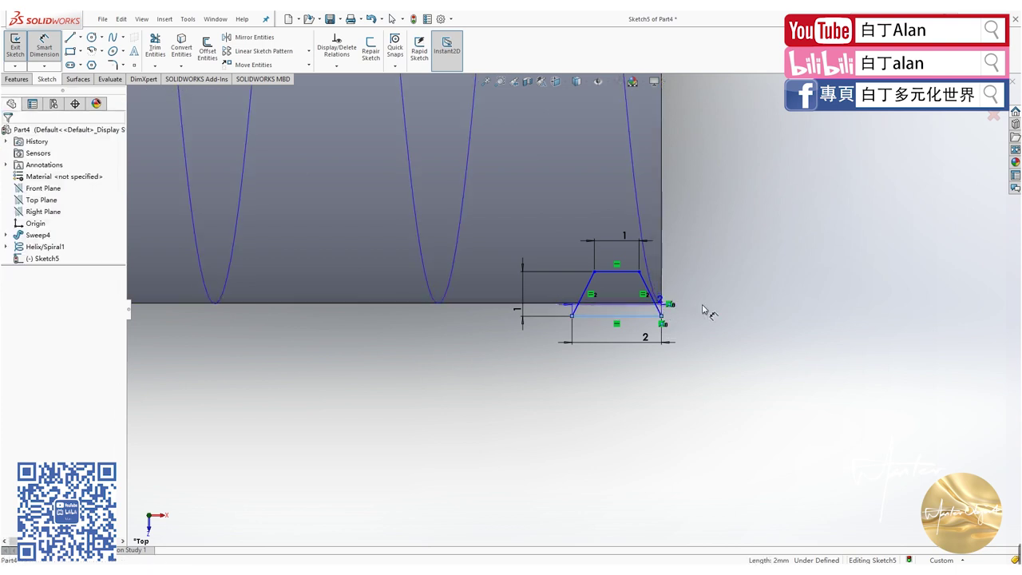
{"action": "left_click", "coordinate": [729, 310]}
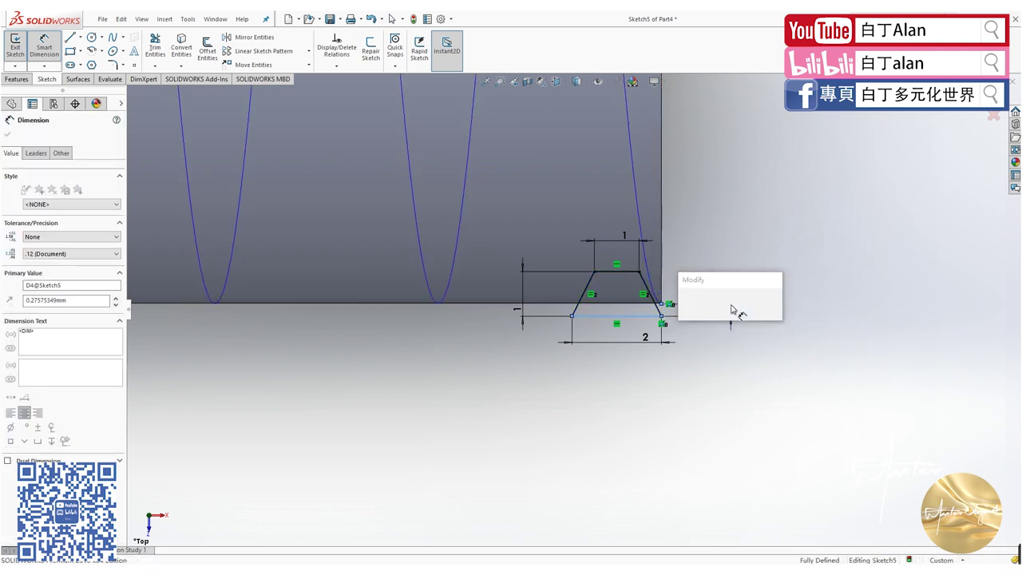
{"action": "type", "text": "0.1"}
{"action": "key", "text": "Return"}
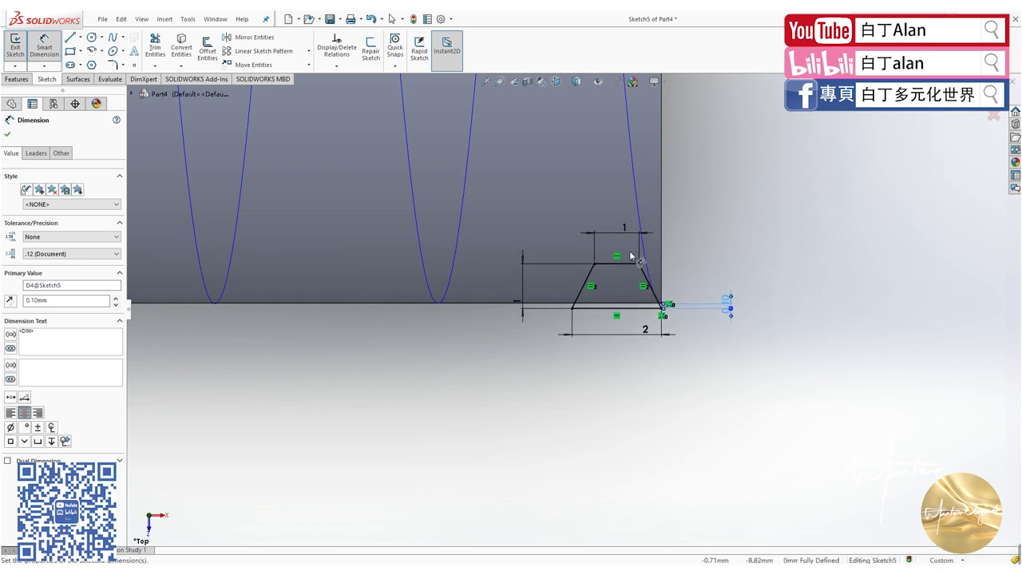
- Change the left vertical dimension from 1.00 to 1.10 mm
{"action": "left_click", "coordinate": [522, 297]}
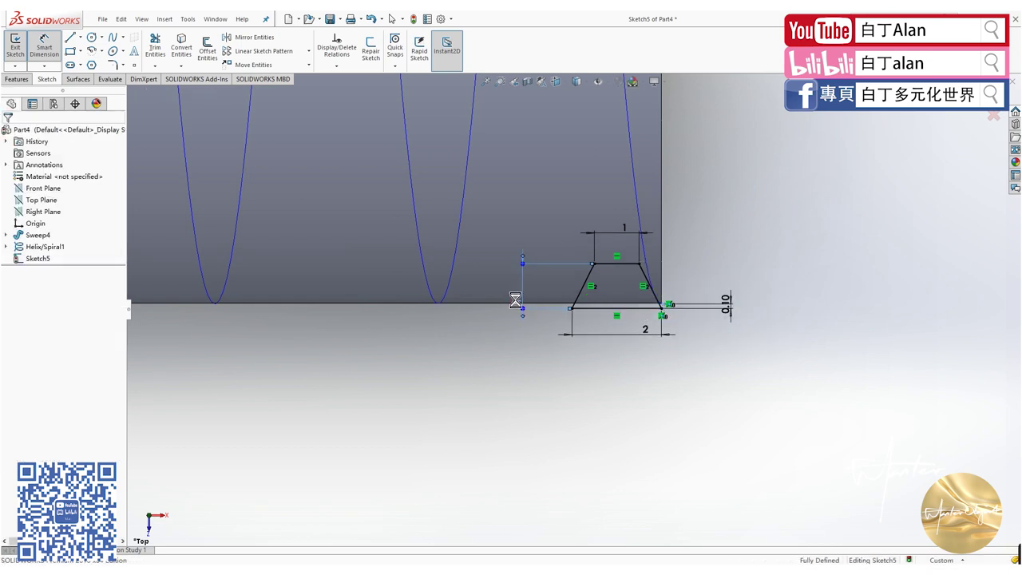
{"action": "left_click", "coordinate": [515, 299]}
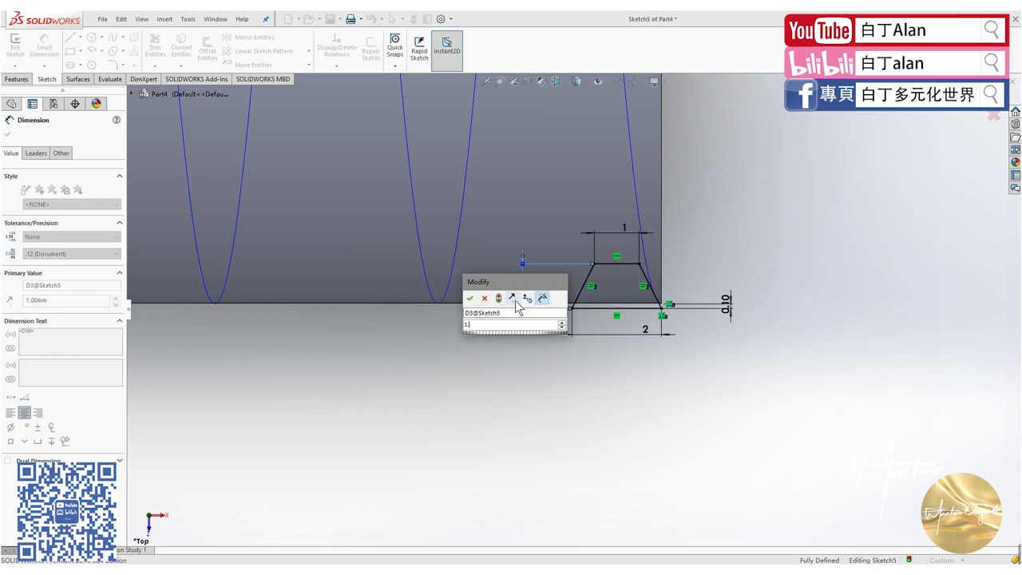
{"action": "type", "text": "1.1"}
{"action": "key", "text": "Return"}
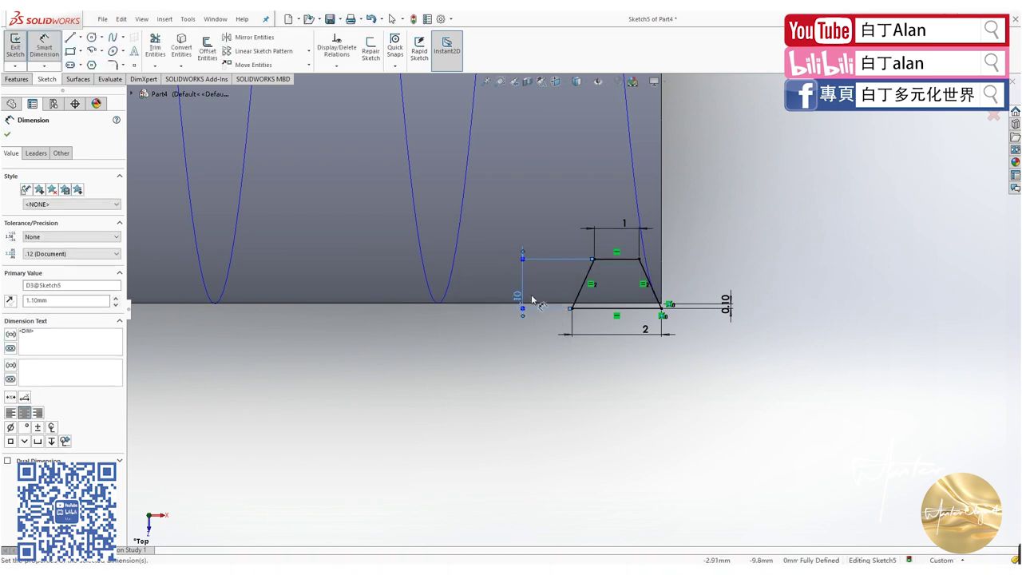
{"action": "key", "text": "Escape"}
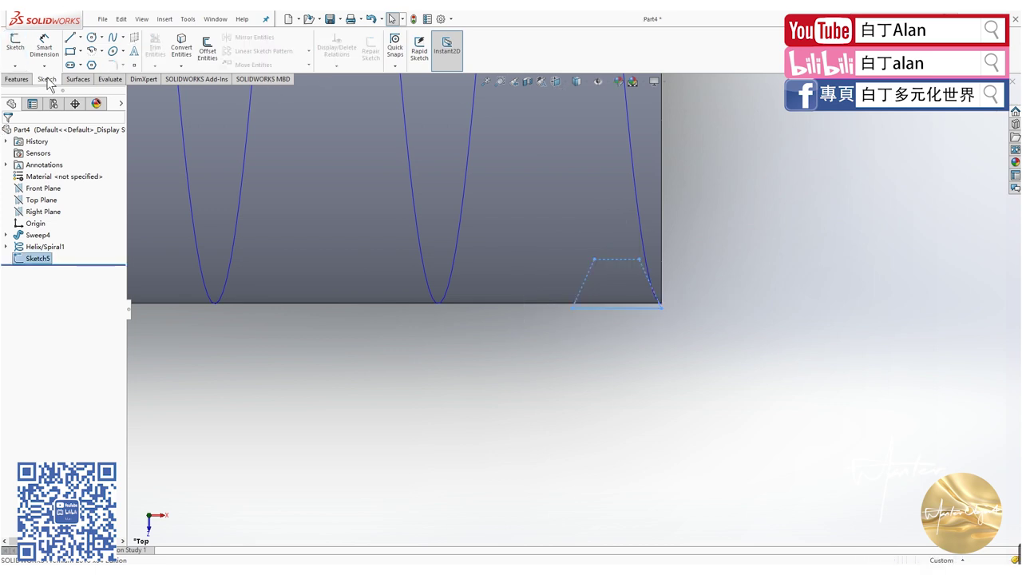
- Cut Sketch5's trapezoid along Helix/Spiral1 as Cut-Sweep1 and view the grooved end side-on
{"action": "left_click", "coordinate": [16, 80]}
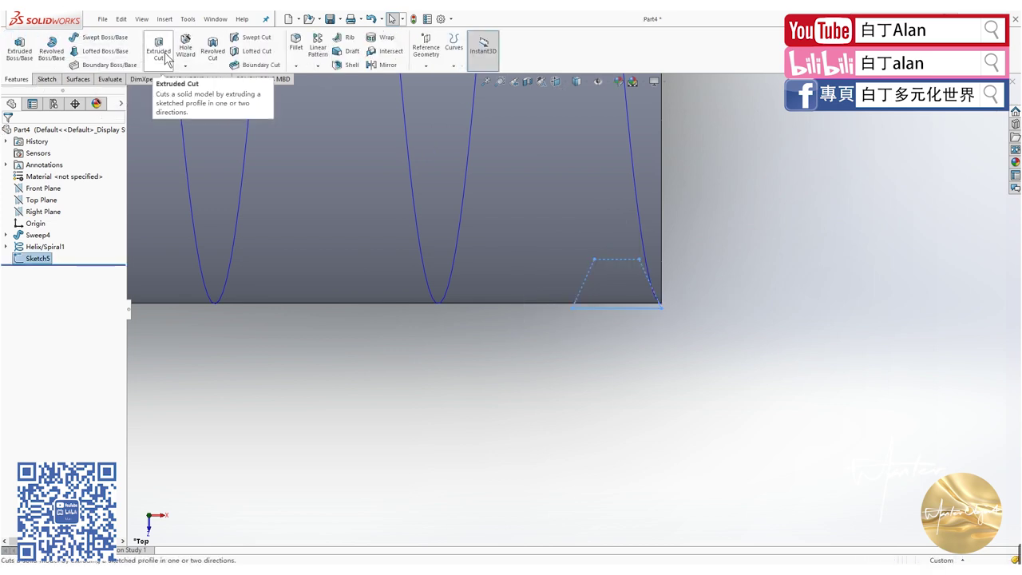
{"action": "left_click", "coordinate": [252, 37]}
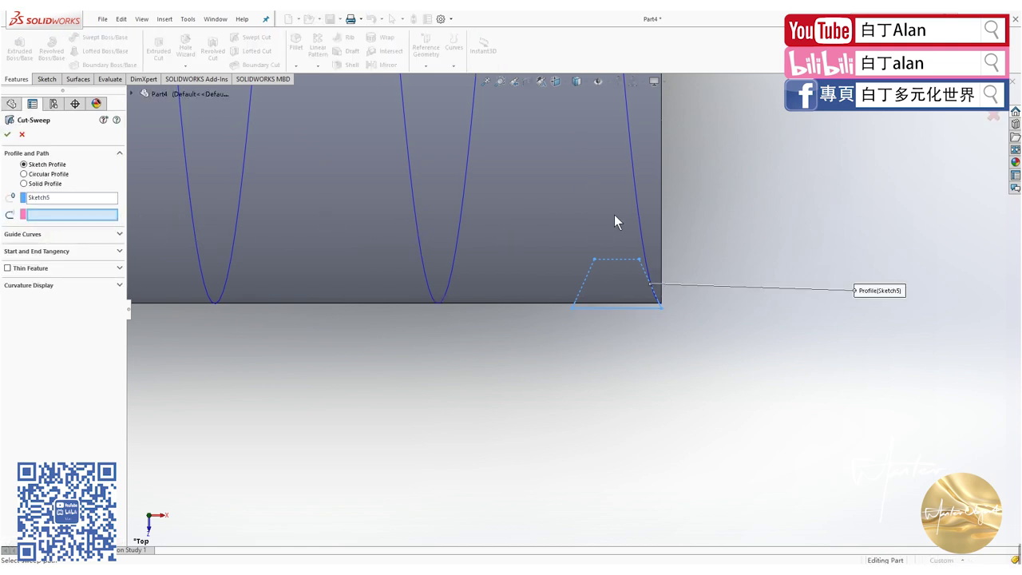
{"action": "left_click", "coordinate": [638, 212]}
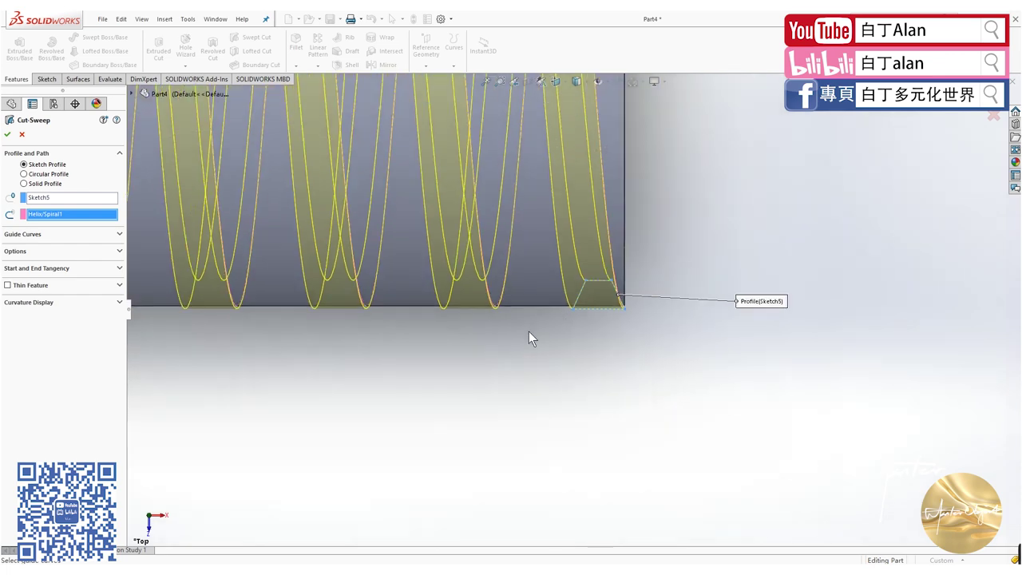
{"action": "key", "text": "ctrl+7"}
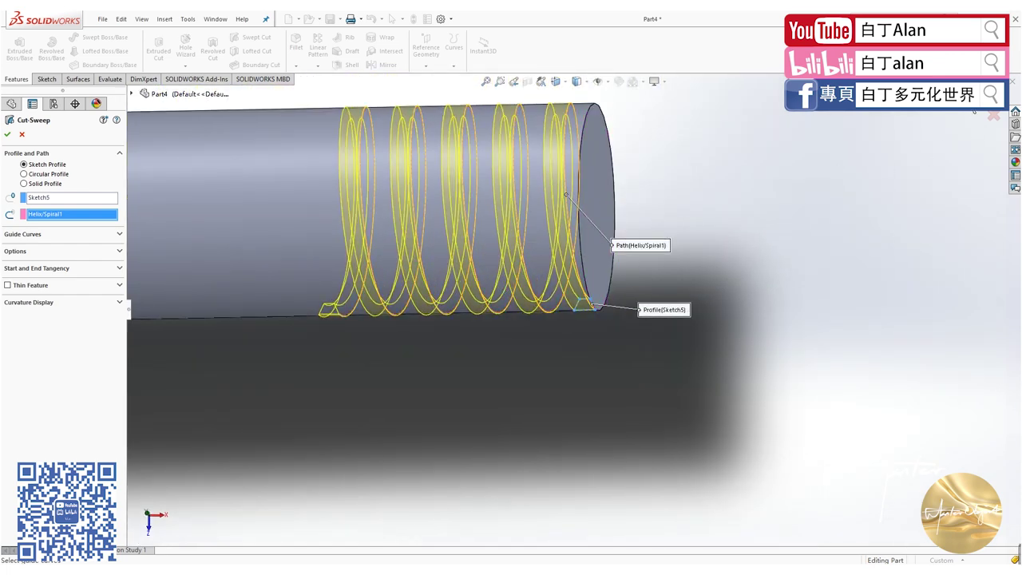
{"action": "key", "text": "Return"}
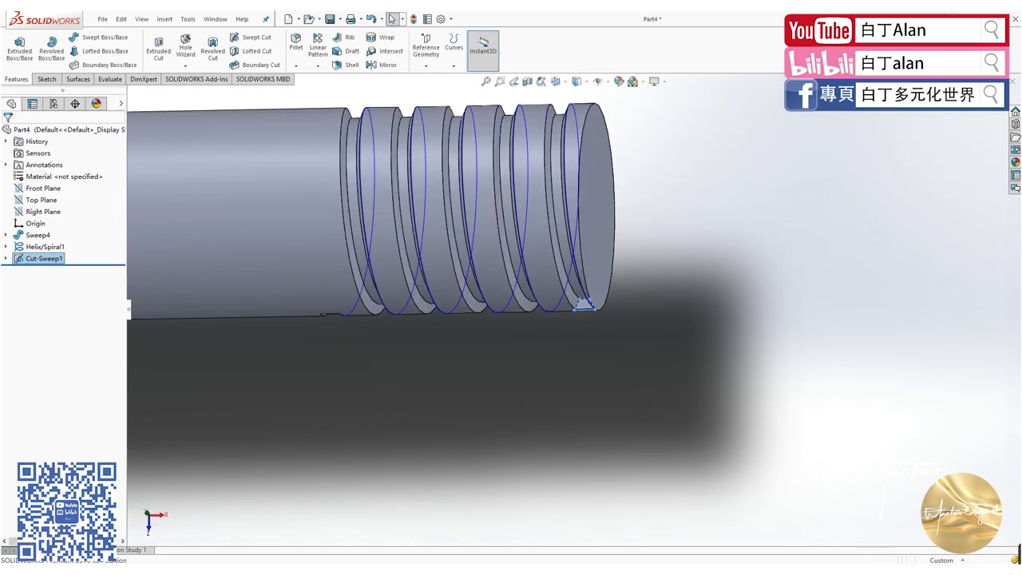
{"action": "key", "text": "f"}
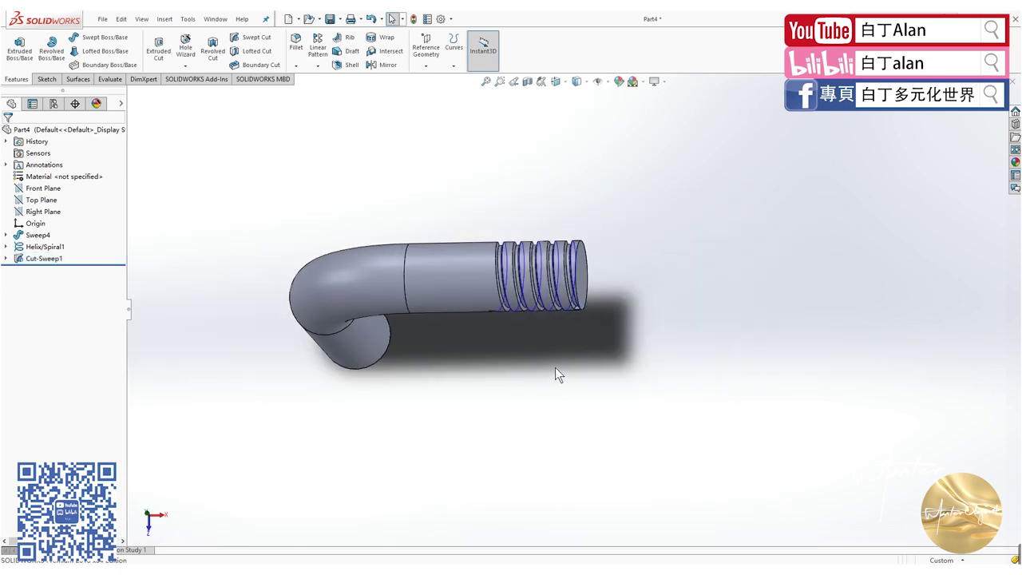
{"action": "middle_click_drag", "start_coordinate": [555, 367], "coordinate": [569, 270]}
{"action": "scroll", "coordinate": [554, 213], "scroll_direction": "down", "scroll_amount": 5}
{"action": "middle_click_drag", "start_coordinate": [557, 214], "coordinate": [393, 357]}
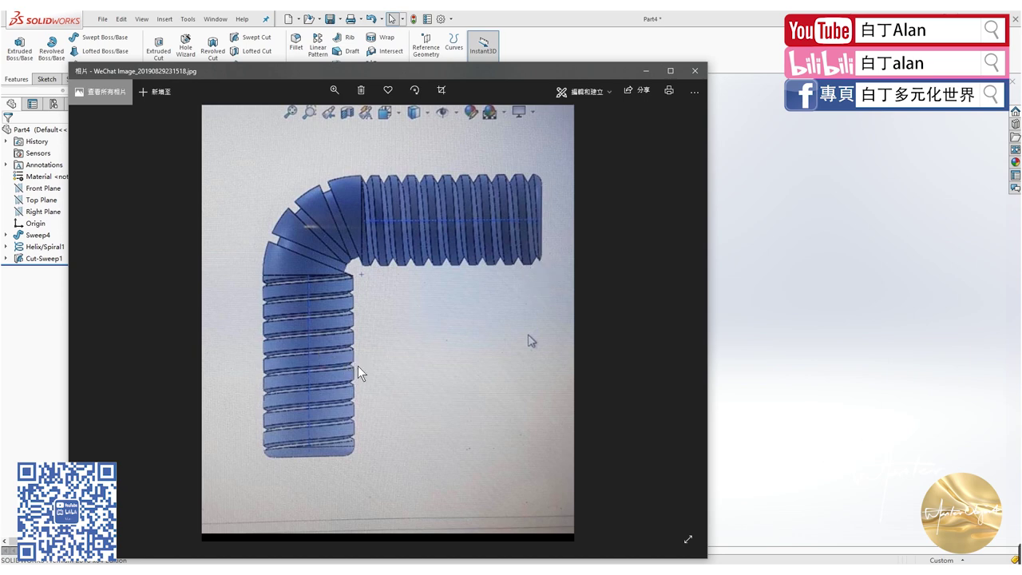
- Close the Photos window showing the ribbed elbow reference image
{"action": "left_click", "coordinate": [696, 71]}
{"action": "scroll", "coordinate": [700, 239], "scroll_direction": "up", "scroll_amount": 5}
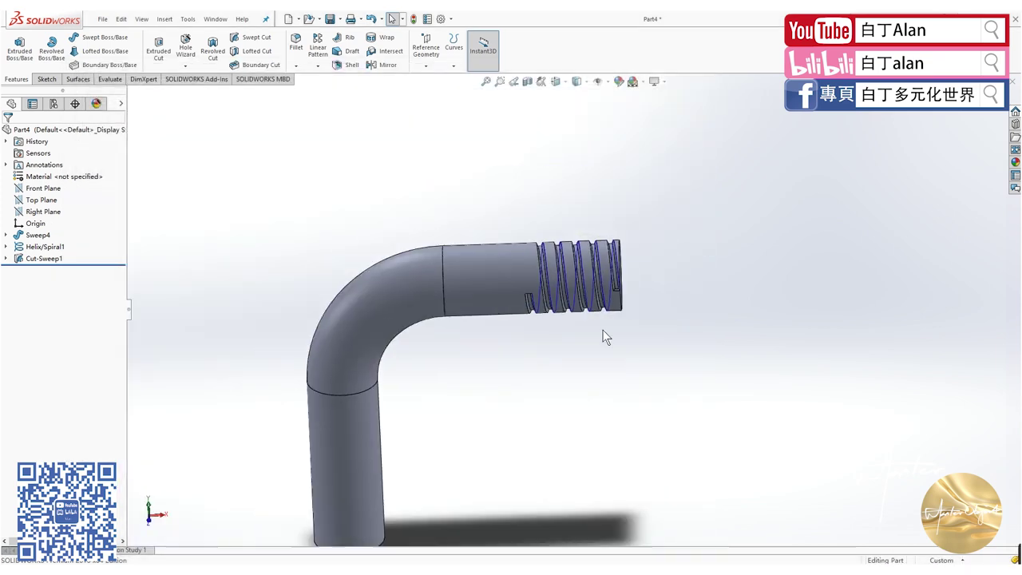
{"action": "middle_click_drag", "start_coordinate": [604, 338], "coordinate": [562, 331]}
{"action": "scroll", "coordinate": [565, 339], "scroll_direction": "down", "scroll_amount": 3}
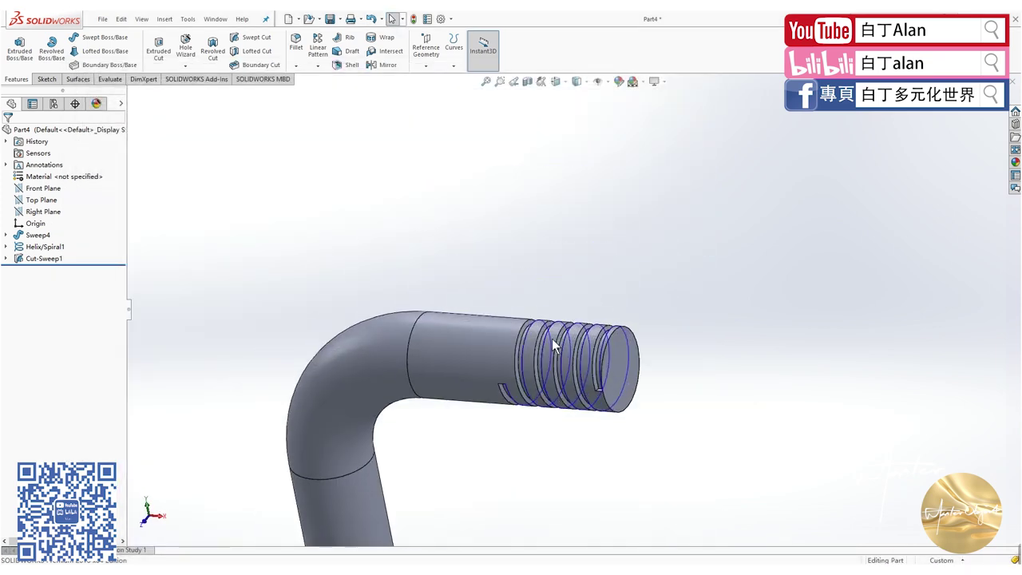
{"action": "scroll", "coordinate": [551, 339], "scroll_direction": "down", "scroll_amount": 2}
{"action": "scroll", "coordinate": [522, 385], "scroll_direction": "up", "scroll_amount": 4}
{"action": "scroll", "coordinate": [486, 425], "scroll_direction": "up", "scroll_amount": 1}
{"action": "scroll", "coordinate": [489, 414], "scroll_direction": "down", "scroll_amount": 4}
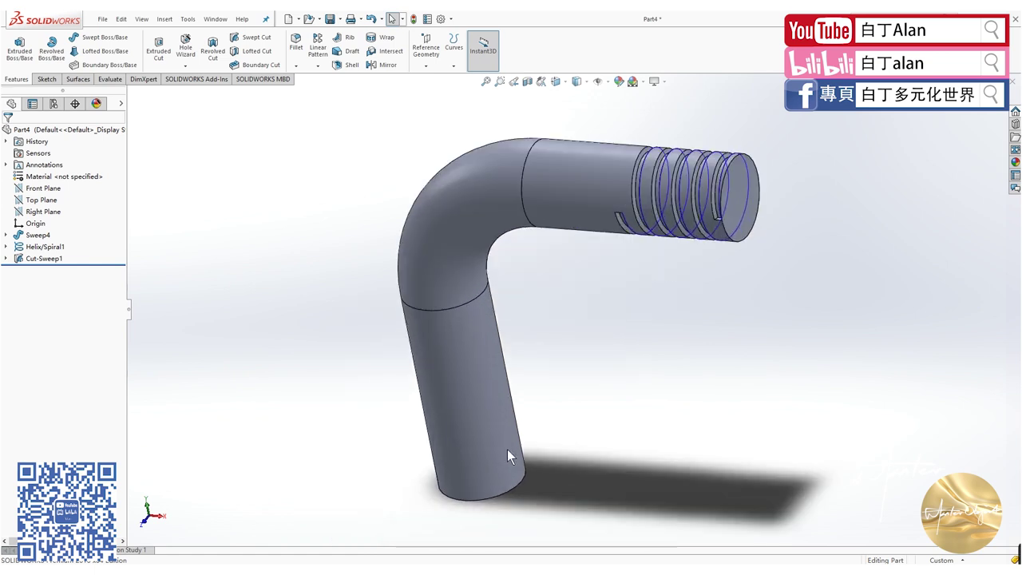
{"action": "scroll", "coordinate": [506, 449], "scroll_direction": "up", "scroll_amount": 1}
{"action": "scroll", "coordinate": [506, 449], "scroll_direction": "up", "scroll_amount": 3}
{"action": "mouse_move", "coordinate": [518, 296]}
{"action": "middle_mouse_down"}
{"action": "mouse_move", "coordinate": [588, 244]}
{"action": "mouse_move", "coordinate": [651, 232]}
{"action": "middle_mouse_up"}
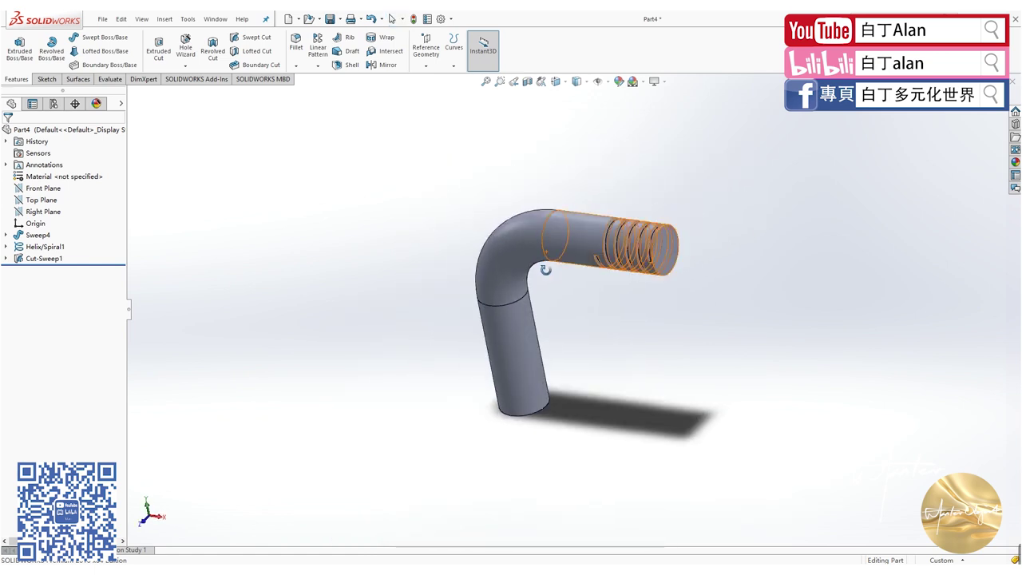
{"action": "left_click", "coordinate": [623, 270]}
{"action": "scroll", "coordinate": [609, 272], "scroll_direction": "down", "scroll_amount": 2}
{"action": "scroll", "coordinate": [608, 273], "scroll_direction": "down", "scroll_amount": 1}
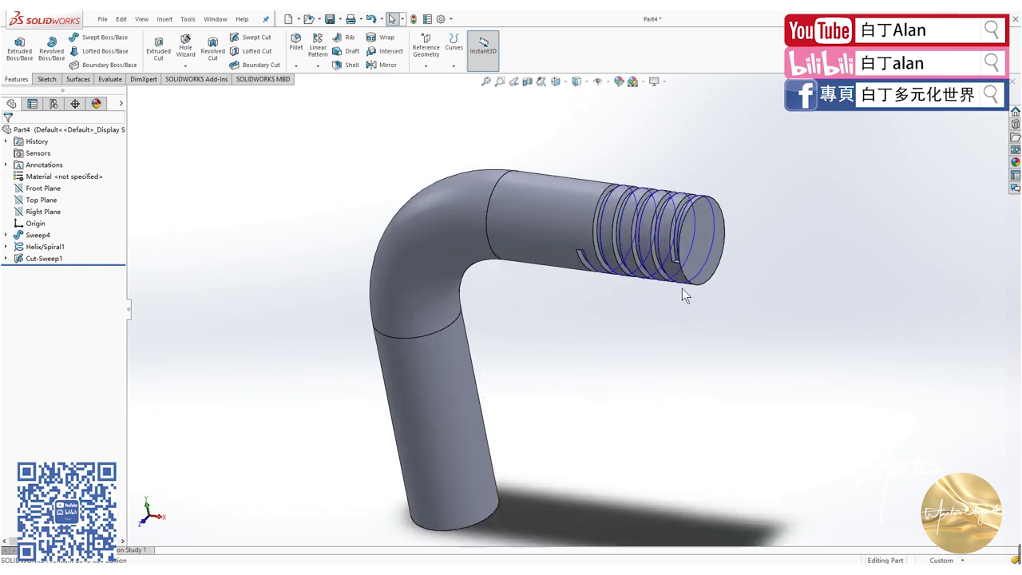
{"action": "scroll", "coordinate": [588, 396], "scroll_direction": "up", "scroll_amount": 3}
{"action": "scroll", "coordinate": [588, 396], "scroll_direction": "down", "scroll_amount": 3}
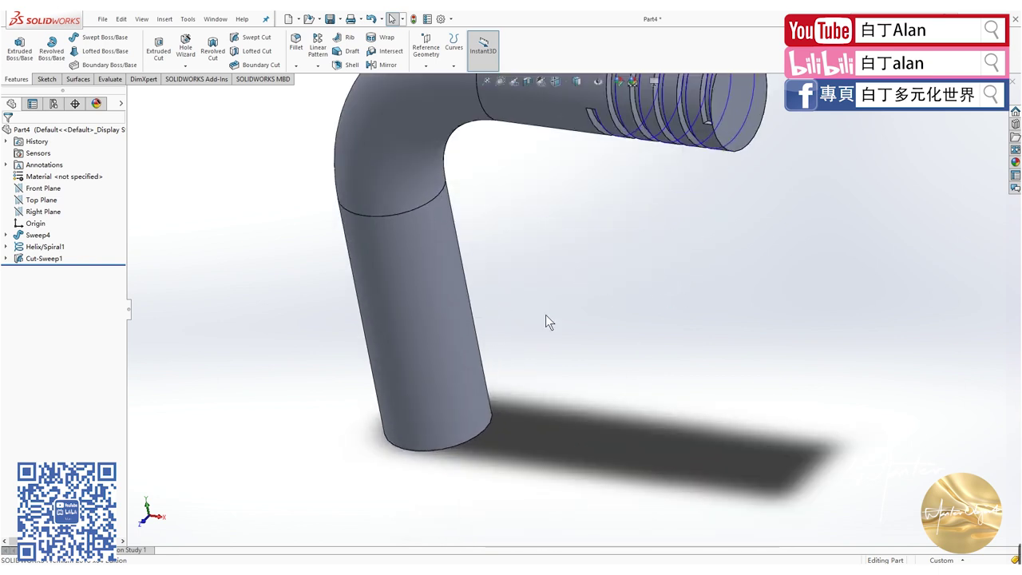
{"action": "scroll", "coordinate": [545, 319], "scroll_direction": "up", "scroll_amount": 4}
{"action": "scroll", "coordinate": [580, 288], "scroll_direction": "down", "scroll_amount": 4}
{"action": "scroll", "coordinate": [591, 373], "scroll_direction": "up", "scroll_amount": 2}
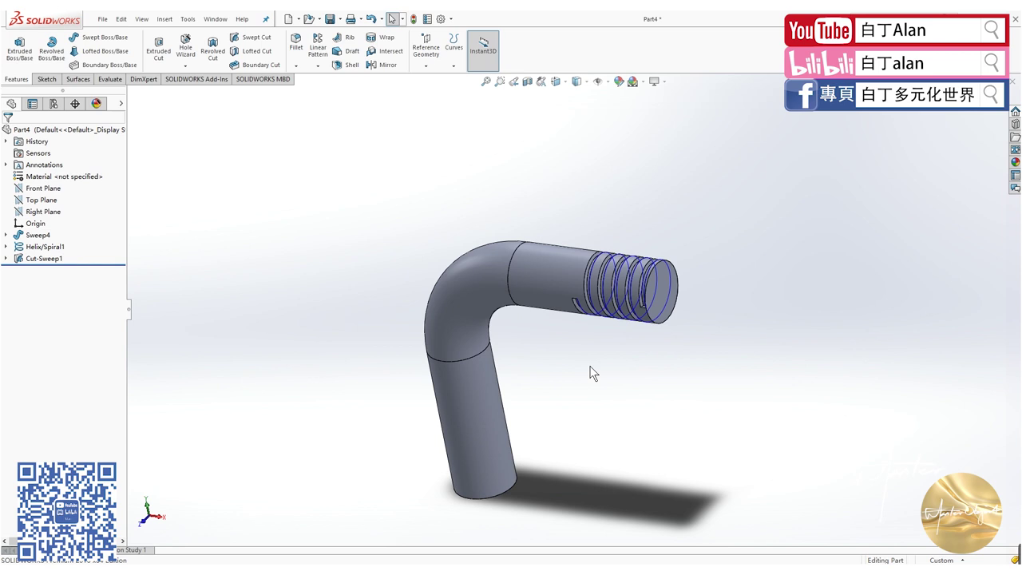